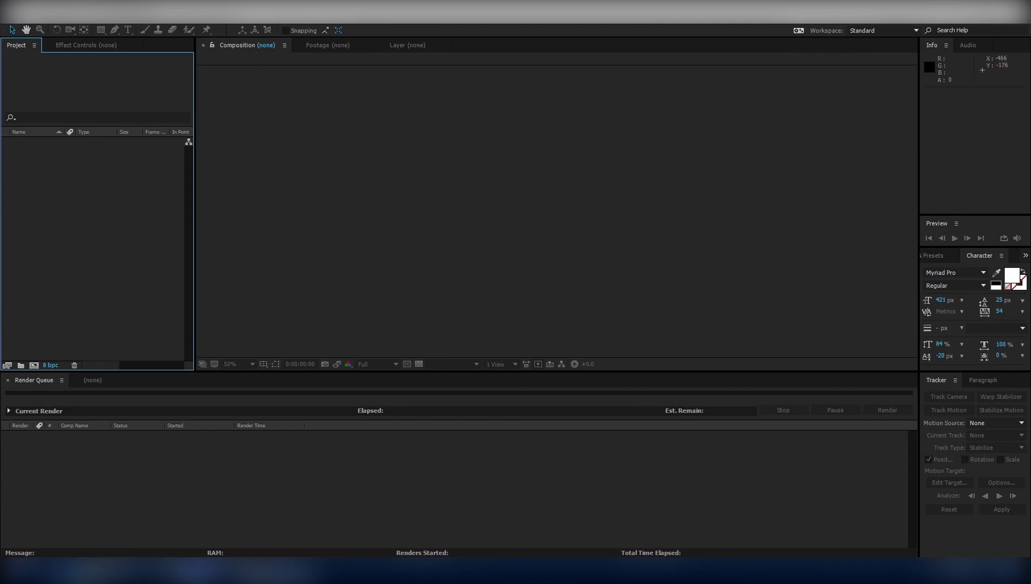
Create Comp 1 as a new 1280×720 composition with the default settings
left_click(54, 16)
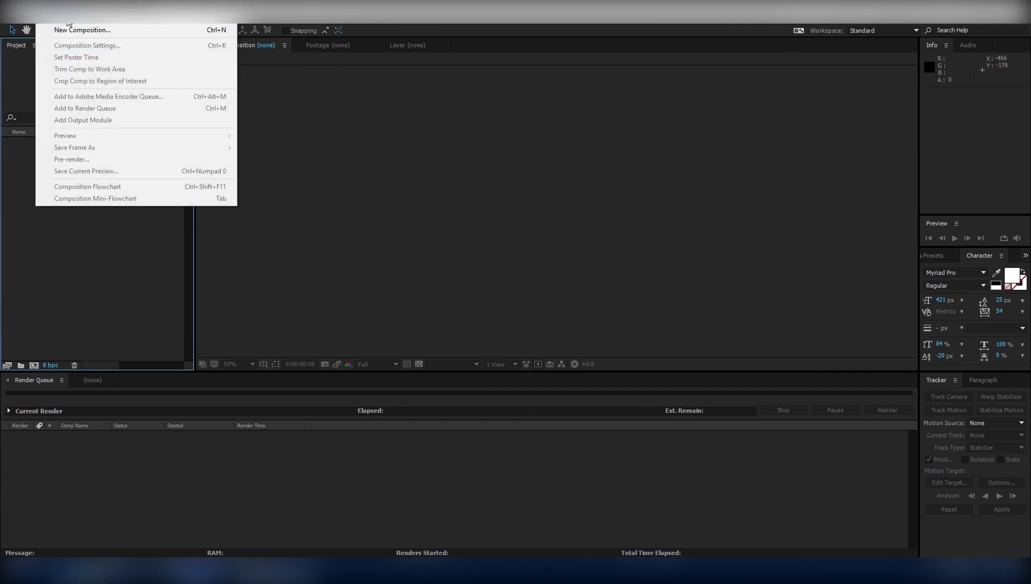
left_click(59, 30)
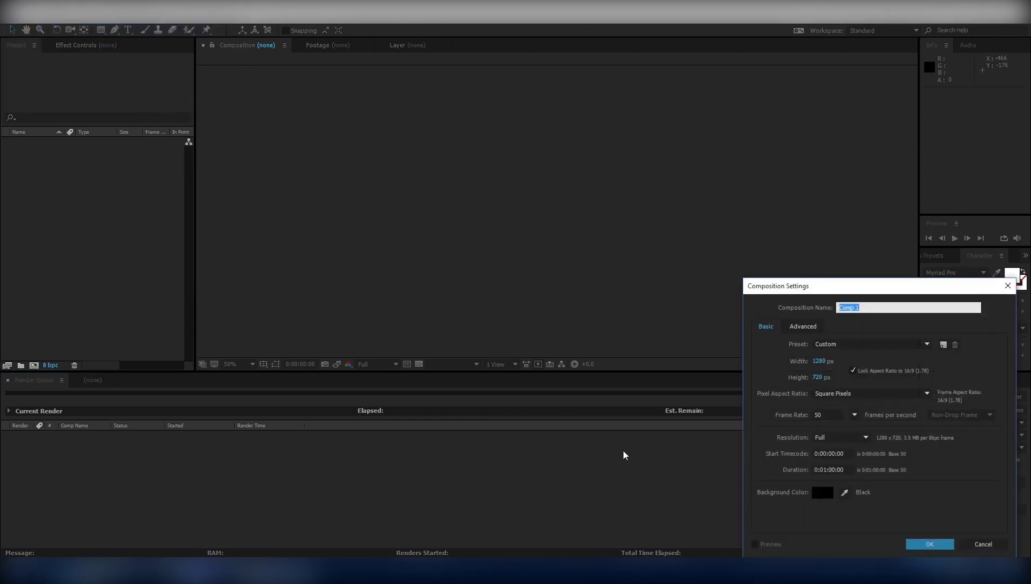
left_click(930, 546)
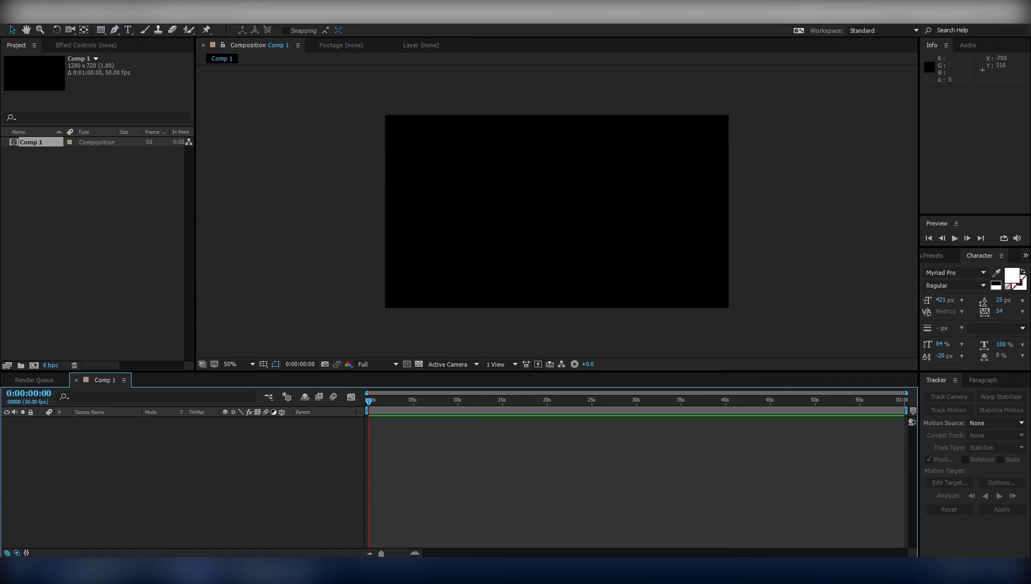
left_click(93, 15)
Add a new black 1280×720 solid layer named E3D
mouse_move(212, 31)
left_click(299, 42)
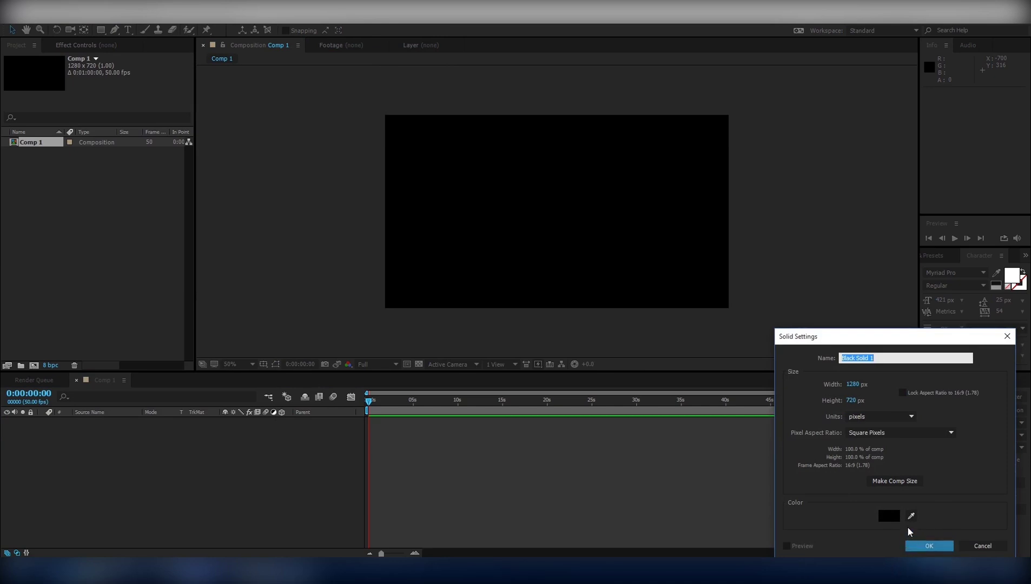
type("E3D")
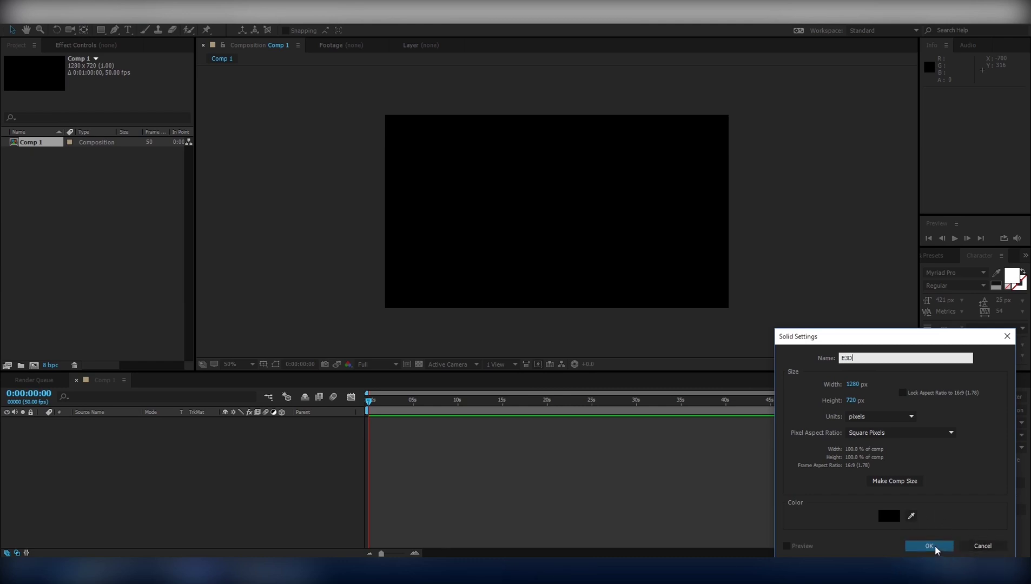
left_click(928, 546)
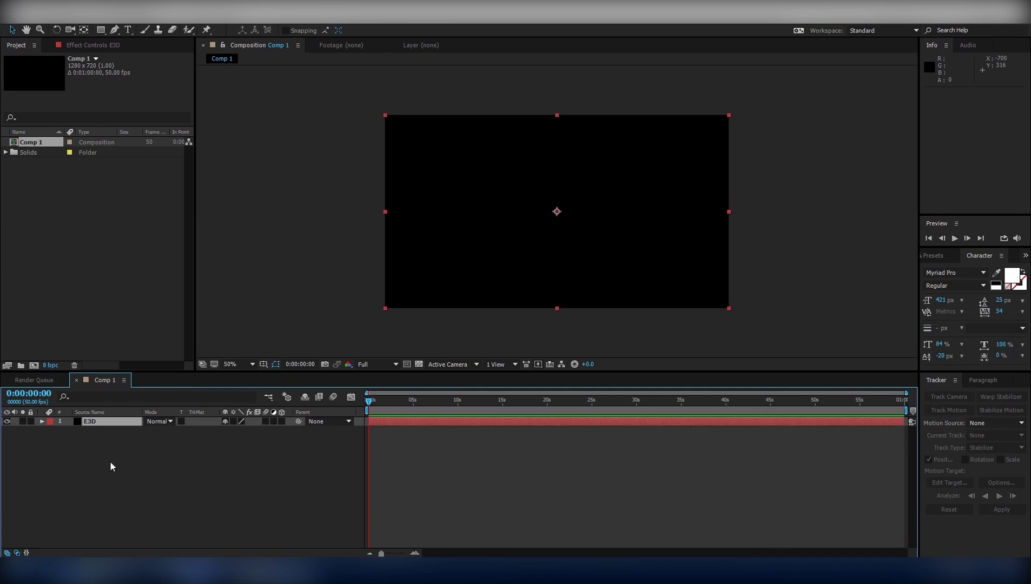
Apply Video Copilot Element to the E3D solid and open its Scene Setup
left_click(110, 15)
mouse_move(242, 433)
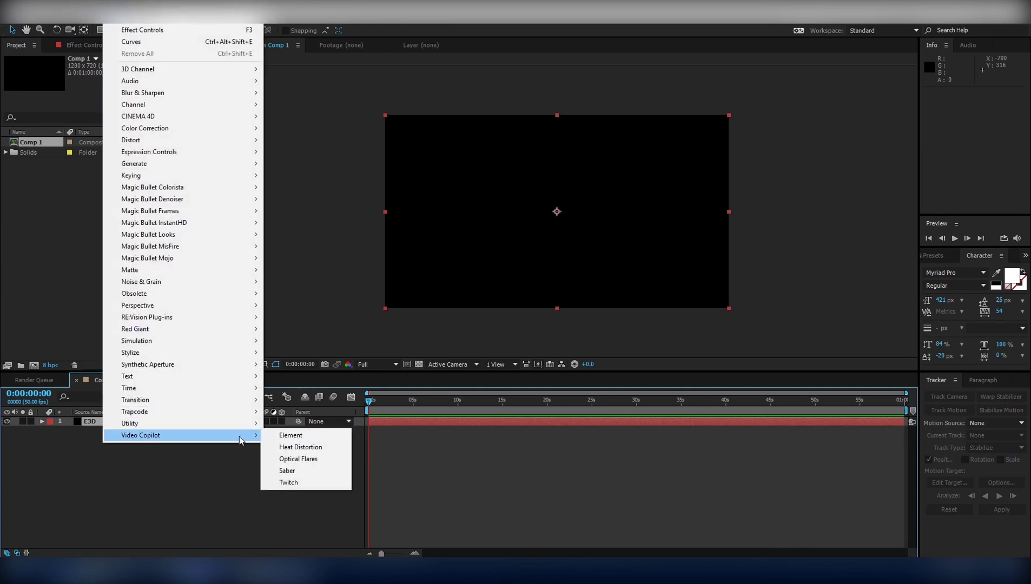
left_click(292, 435)
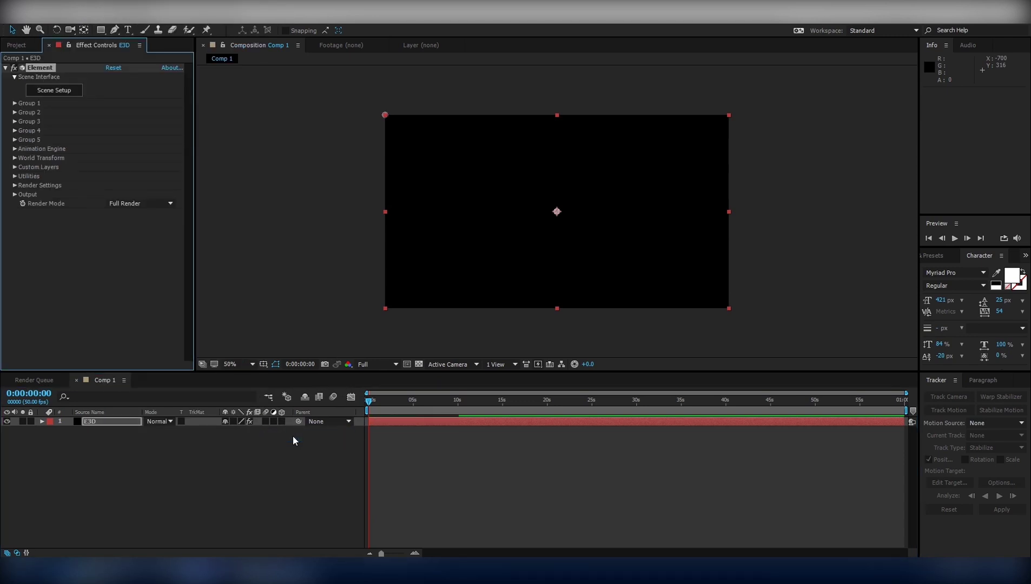
left_click(64, 96)
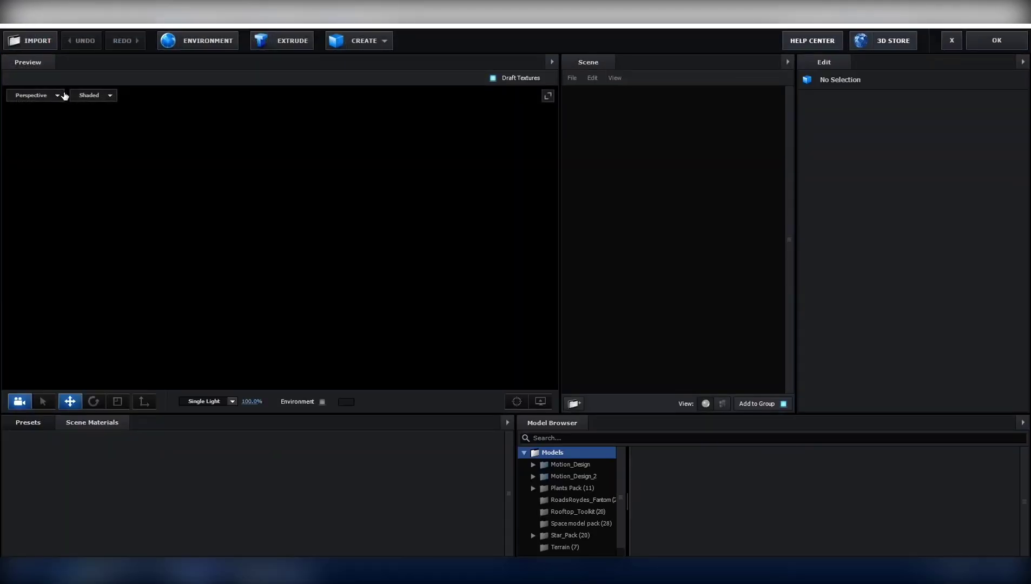
Show the seven models in the Model Browser's Terrain folder, moon through Terrain_06
mouse_move(318, 284)
left_mouse_down()
mouse_move(365, 300)
mouse_move(314, 305)
mouse_move(330, 300)
left_mouse_up()
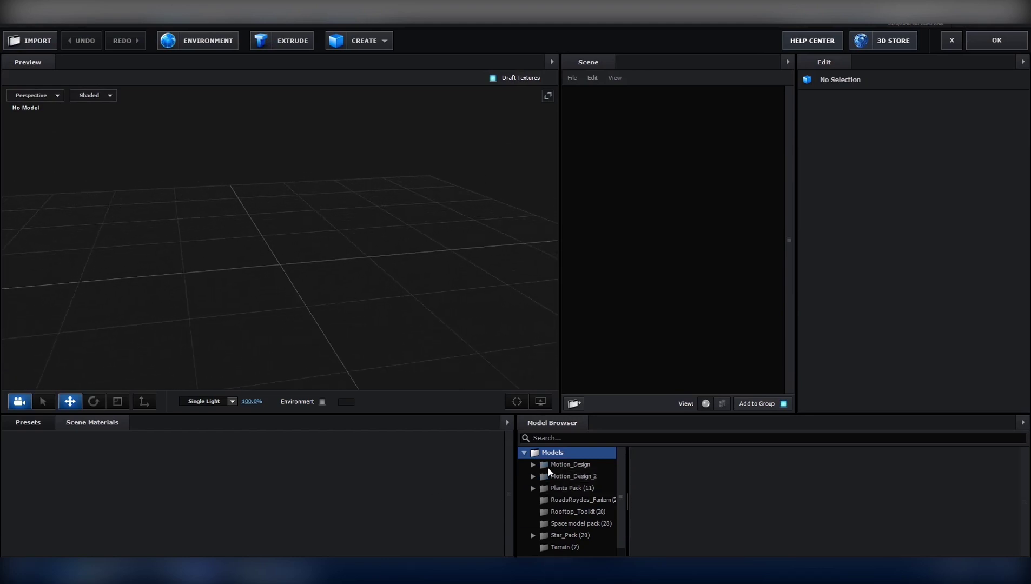
scroll(550, 476, "down", 1)
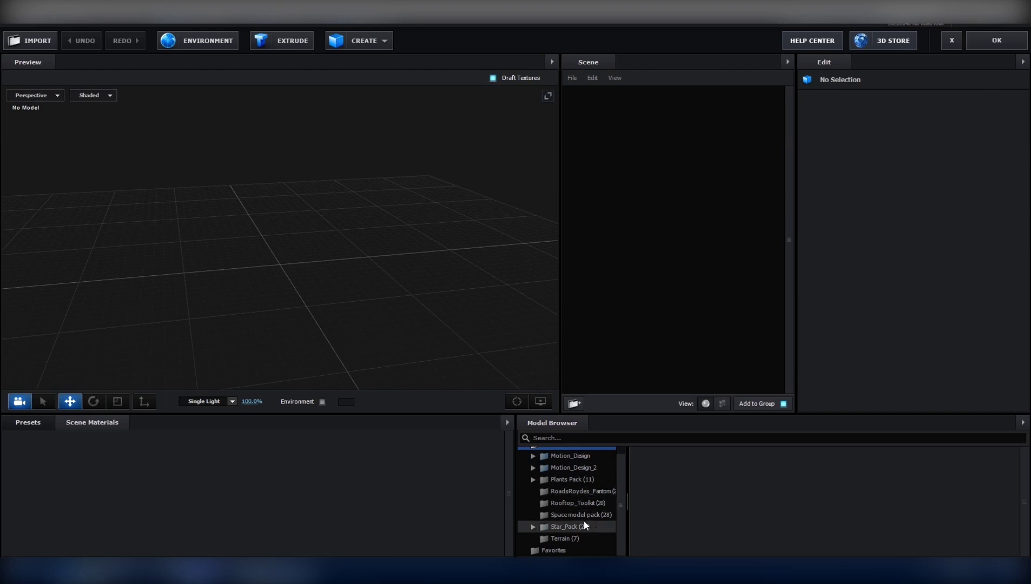
left_click(581, 537)
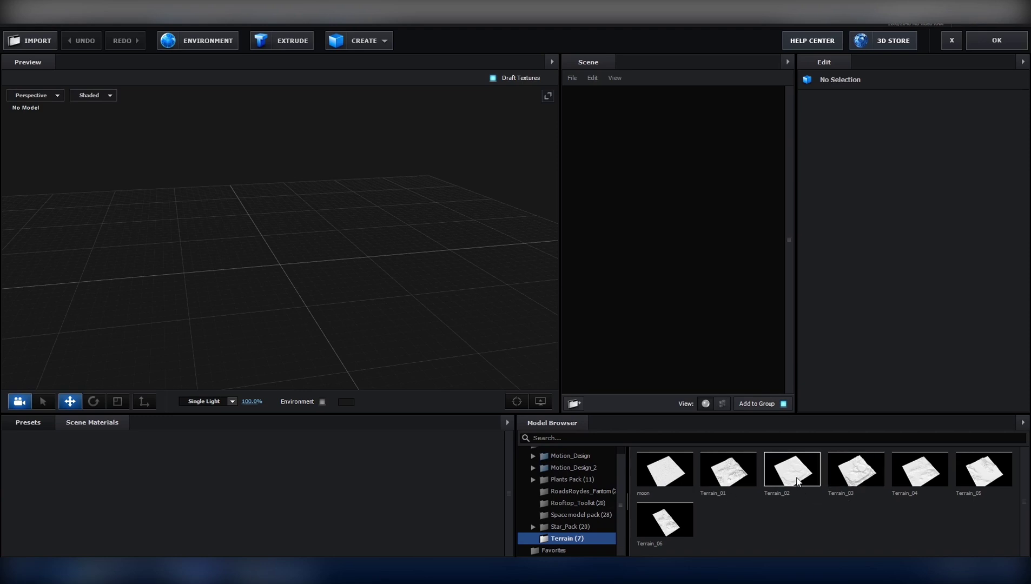
Import the Terrain_01 model and frame it in a close, low-angle view
double_click(751, 483)
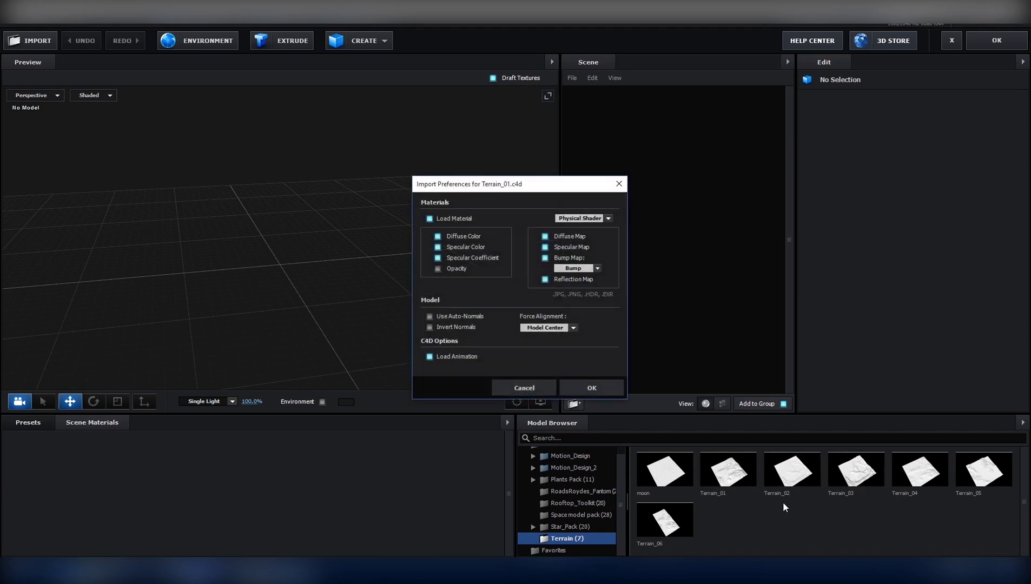
left_click(592, 387)
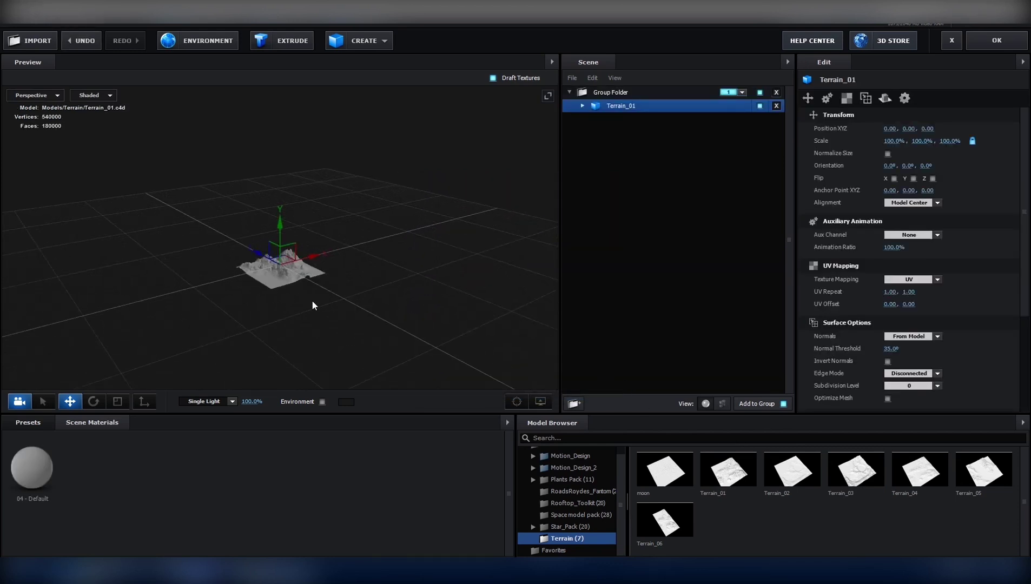
left_click_drag(311, 299, 423, 327)
scroll(382, 326, "up", 2)
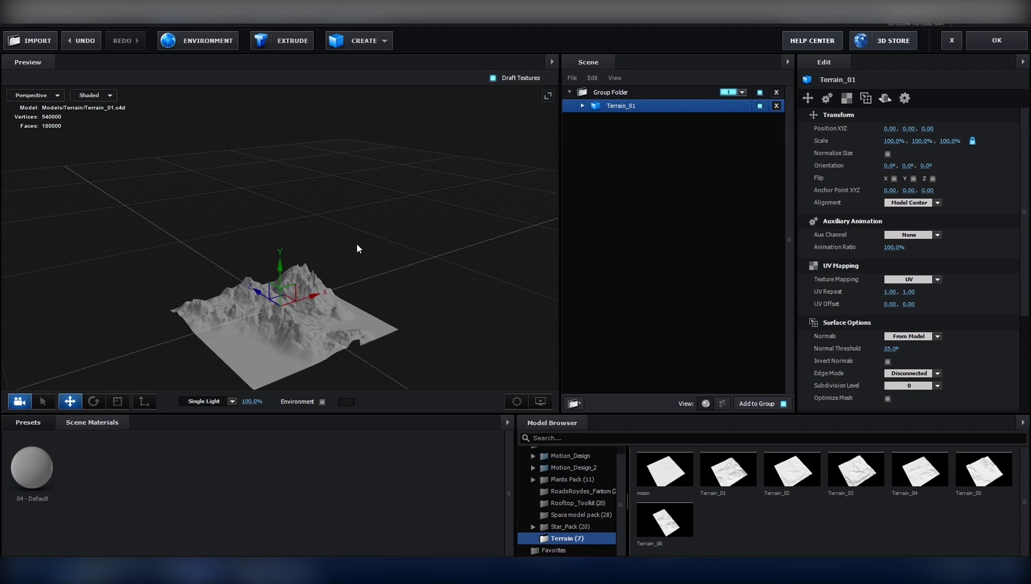
left_click_drag(316, 348, 357, 314)
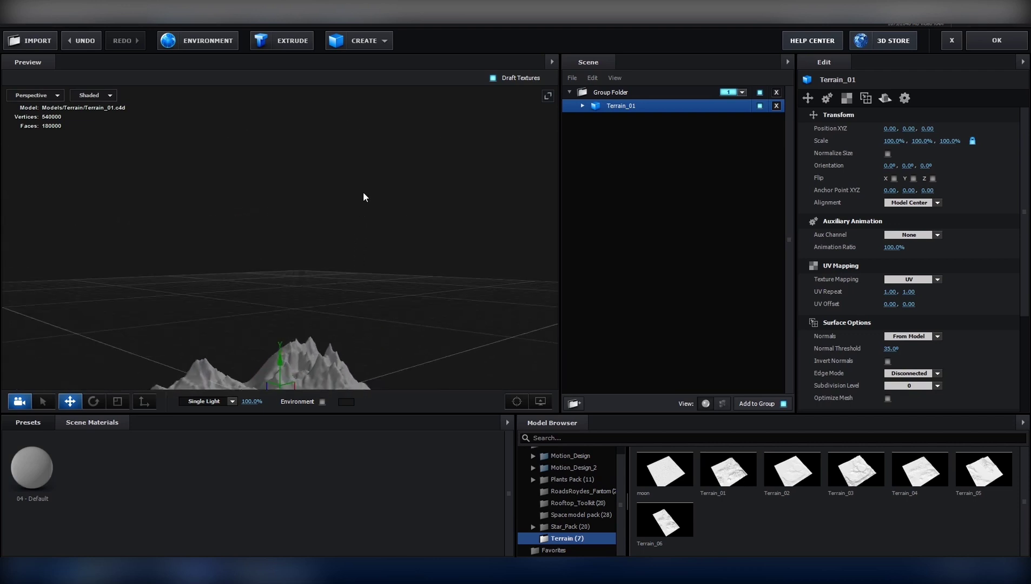
scroll(432, 245, "up", 2)
left_click_drag(433, 245, 385, 127)
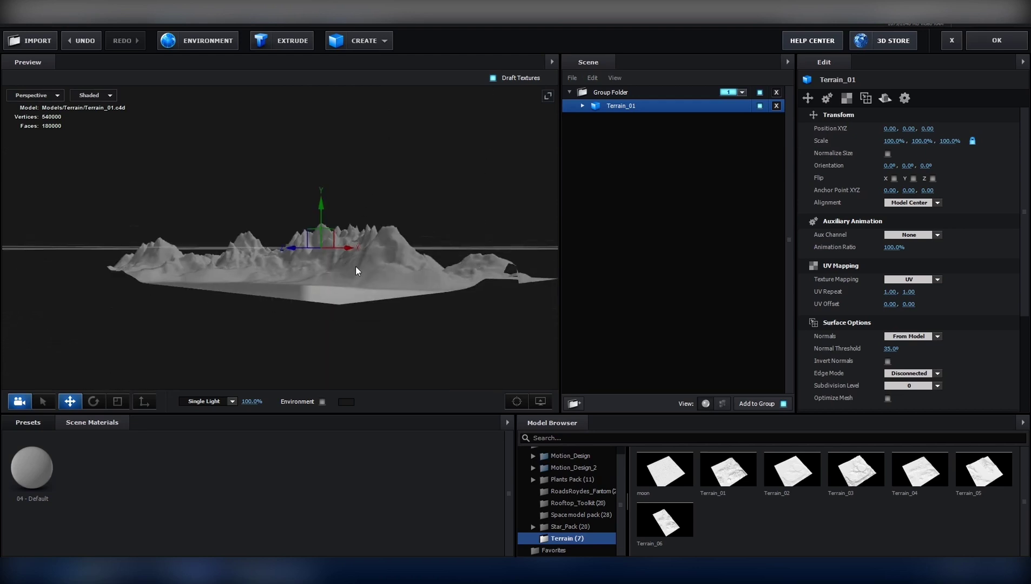
mouse_move(355, 265)
left_mouse_down()
mouse_move(396, 263)
mouse_move(350, 255)
left_mouse_up()
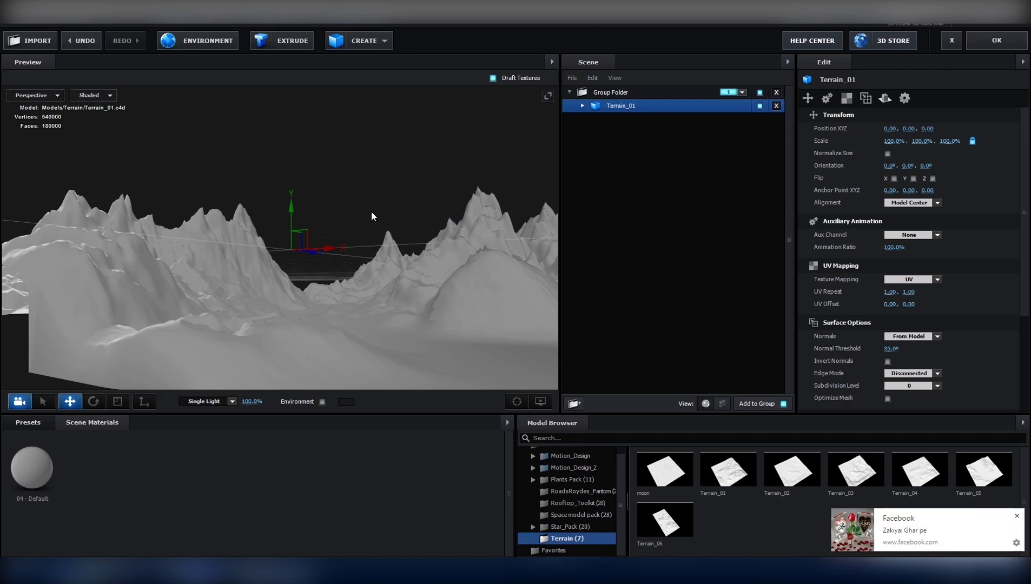
Nudge the terrain slightly upward along the Y axis
left_click_drag(372, 214, 355, 225)
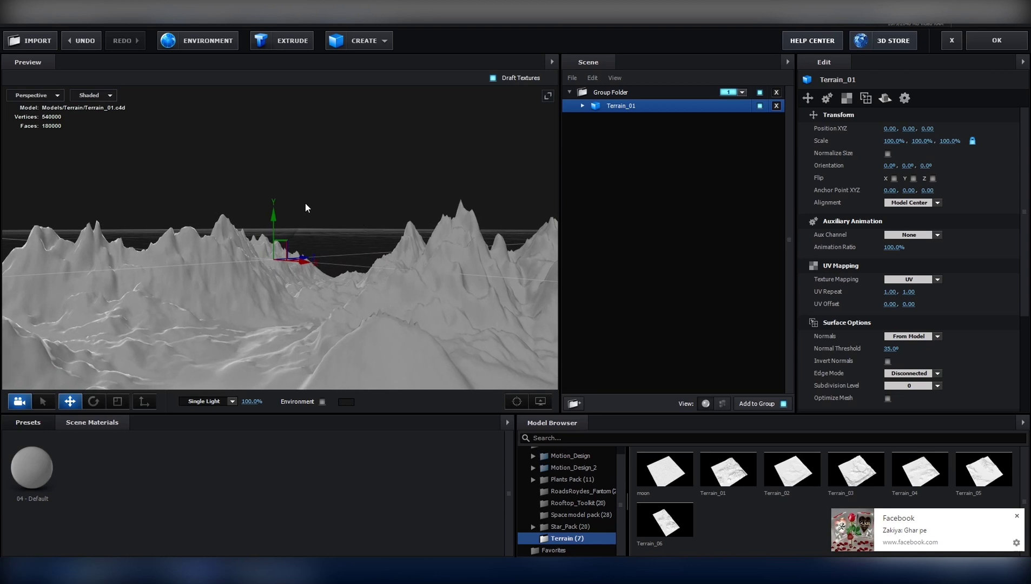
left_click_drag(273, 202, 273, 161)
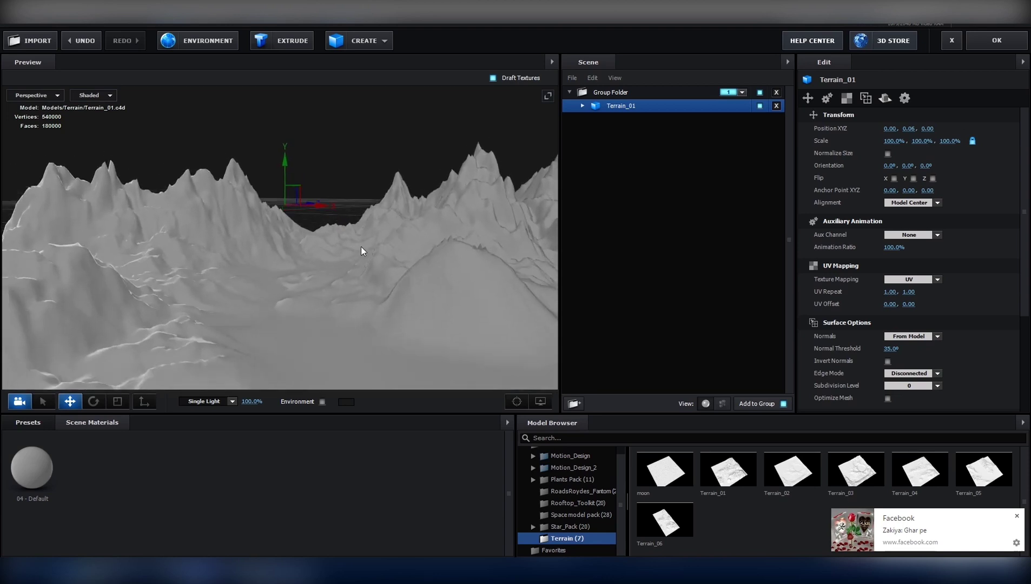
left_click_drag(360, 246, 362, 258)
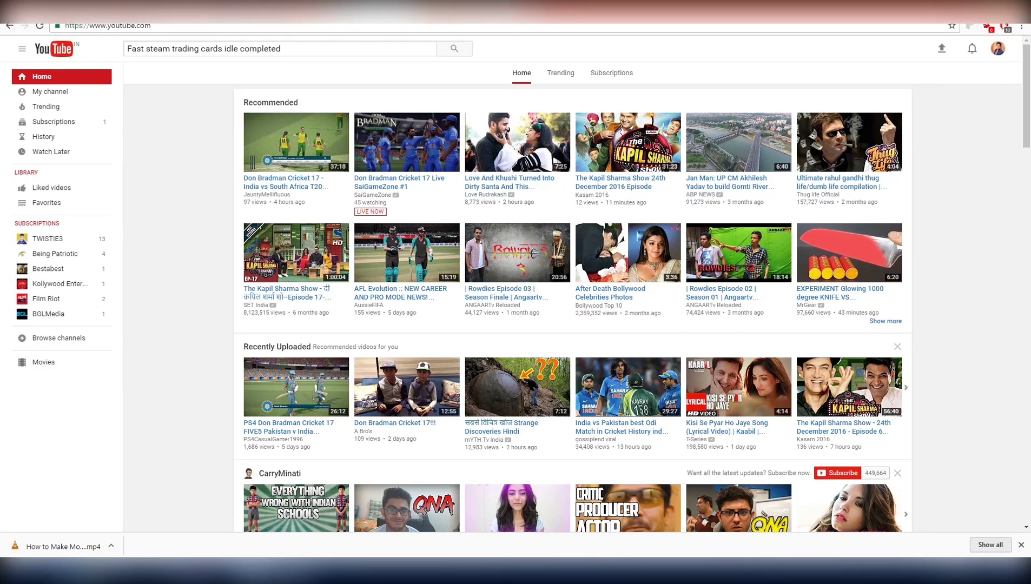
Search Google for 'landscape texture' in a new Chrome tab
key("ctrl+t")
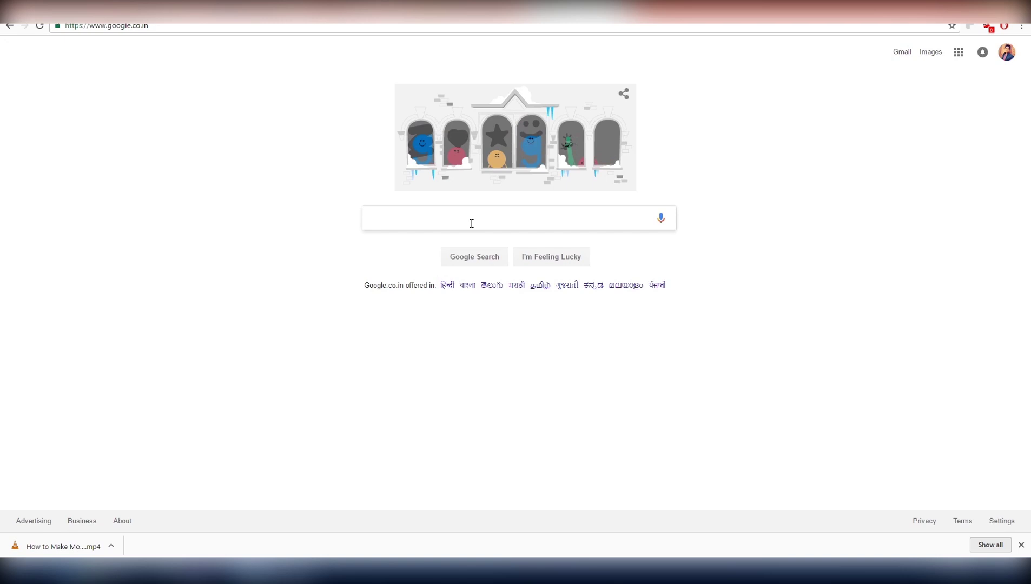
type("landscape te")
key("Down")
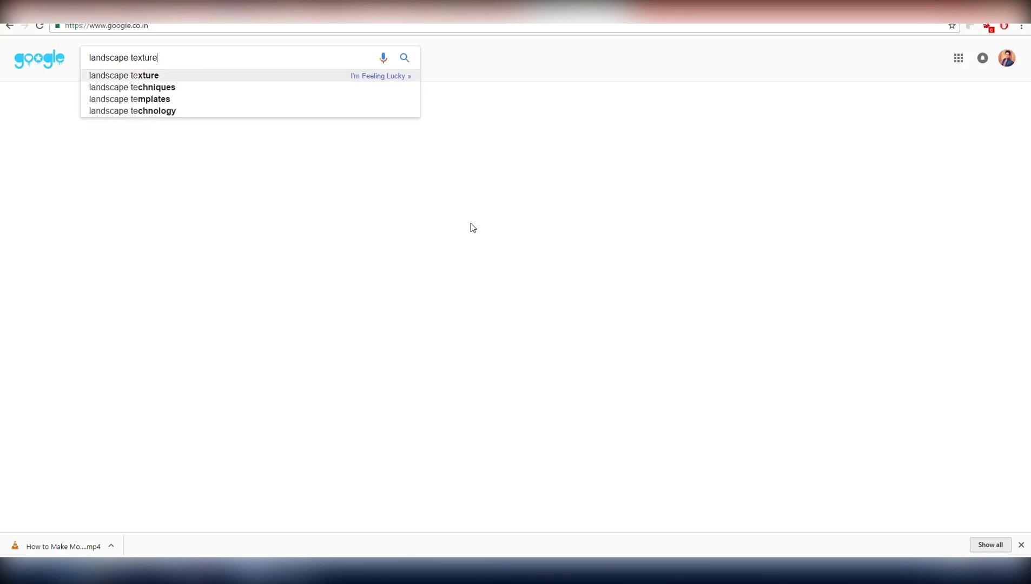
key("Return")
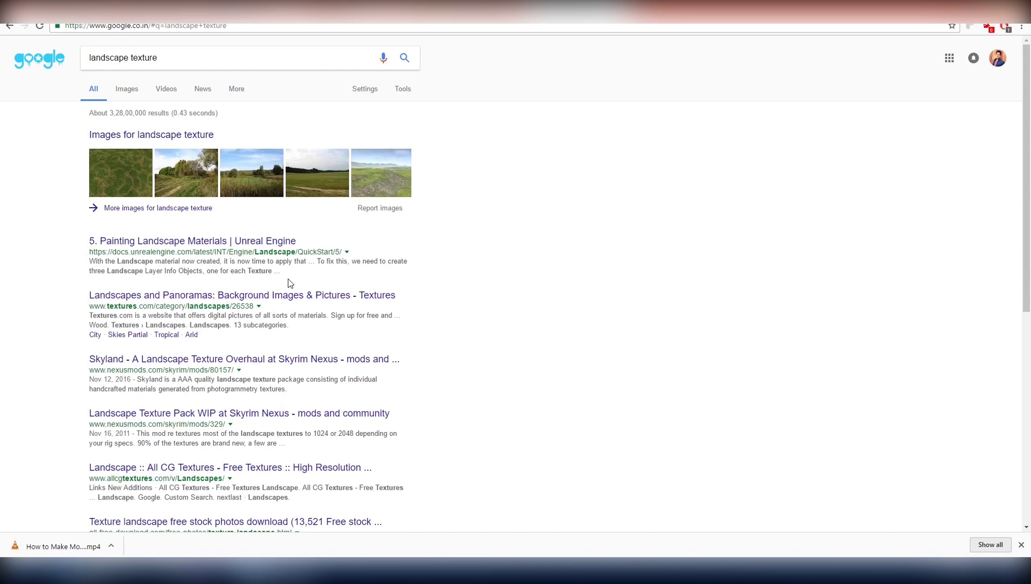
Switch to image results and open the volcano texture image in a new tab
left_click(194, 137)
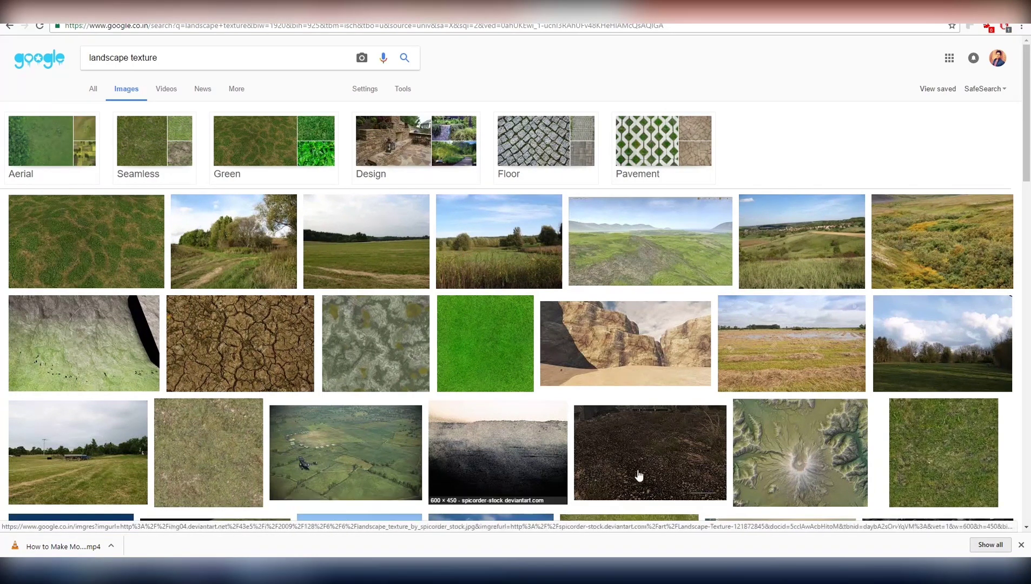
scroll(806, 445, "down", 1)
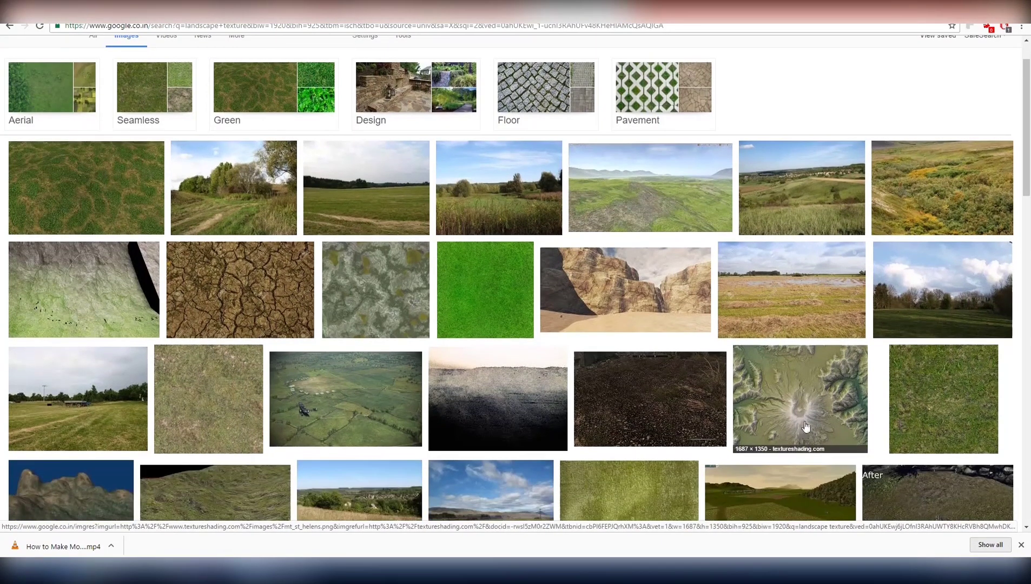
right_click(805, 379)
left_click(844, 387)
Browse further results, preview the St. Helens shaded terrain image, then return to the top
scroll(708, 354, "down", 5)
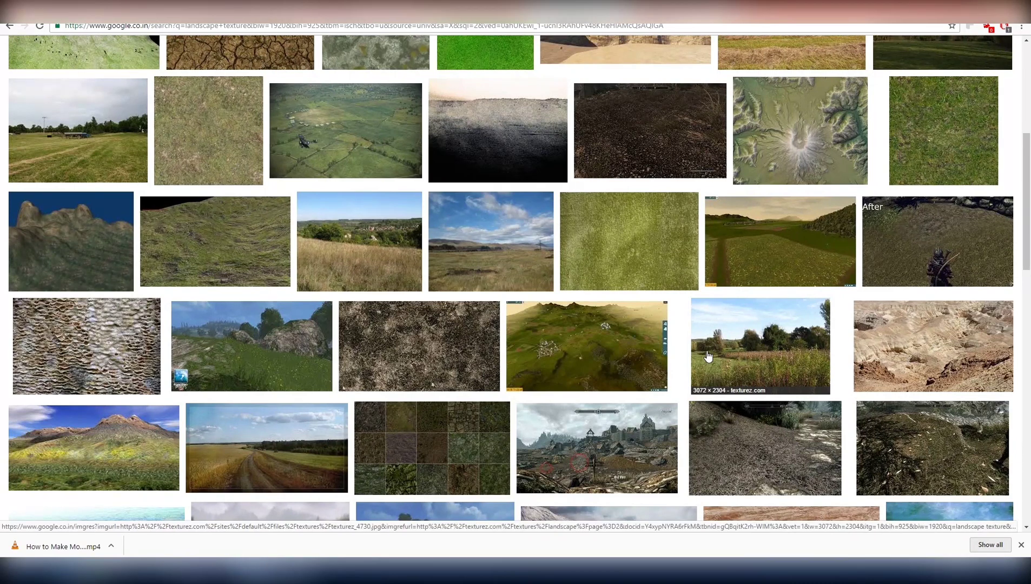
scroll(708, 356, "down", 2)
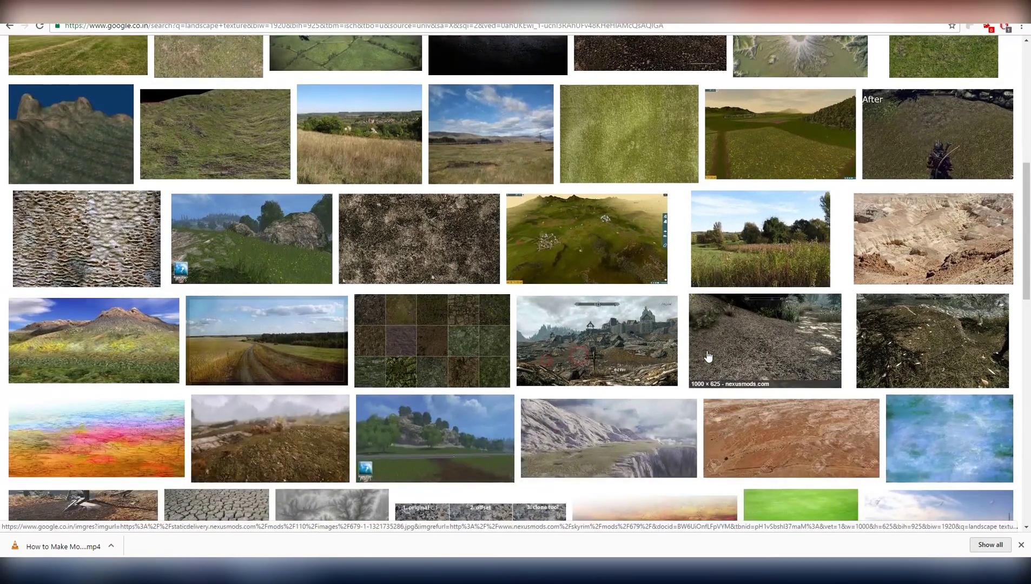
scroll(708, 356, "down", 3)
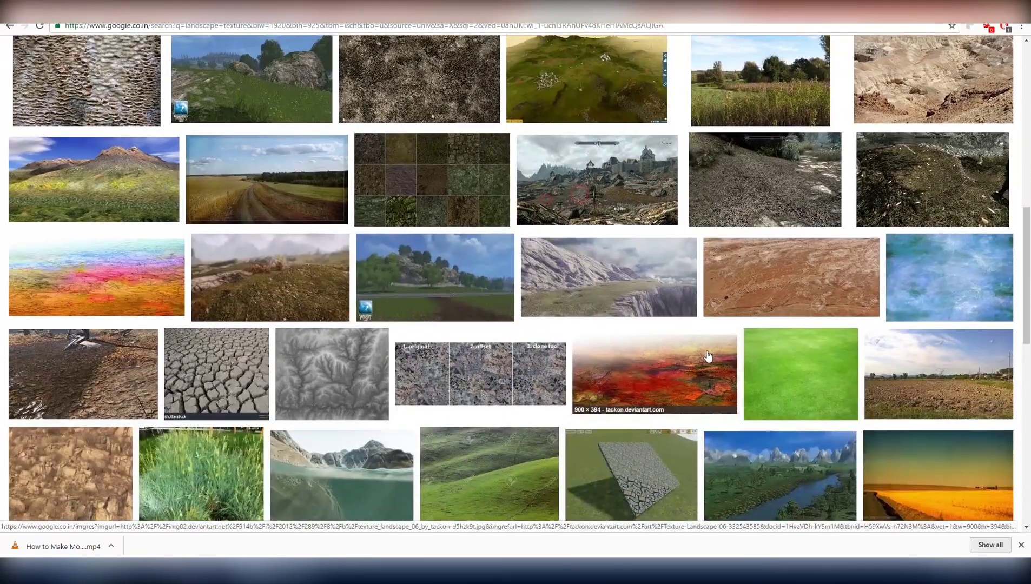
scroll(707, 355, "down", 1)
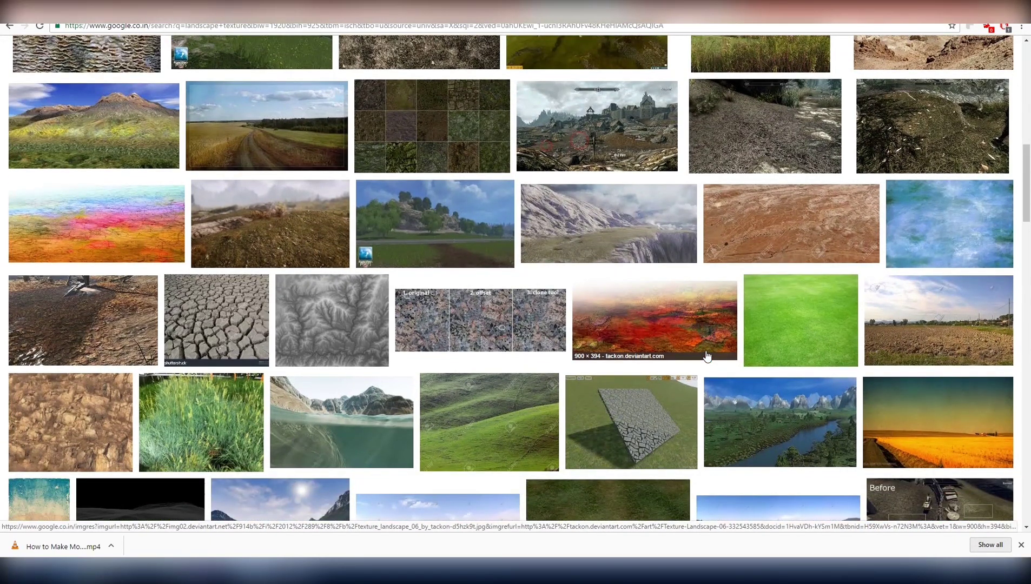
scroll(706, 356, "down", 2)
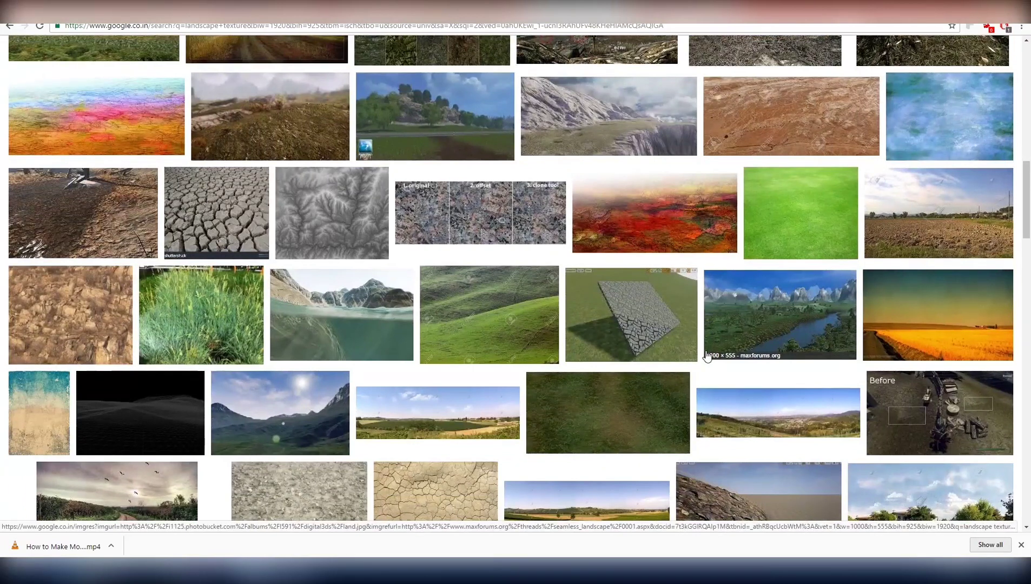
scroll(707, 355, "down", 2)
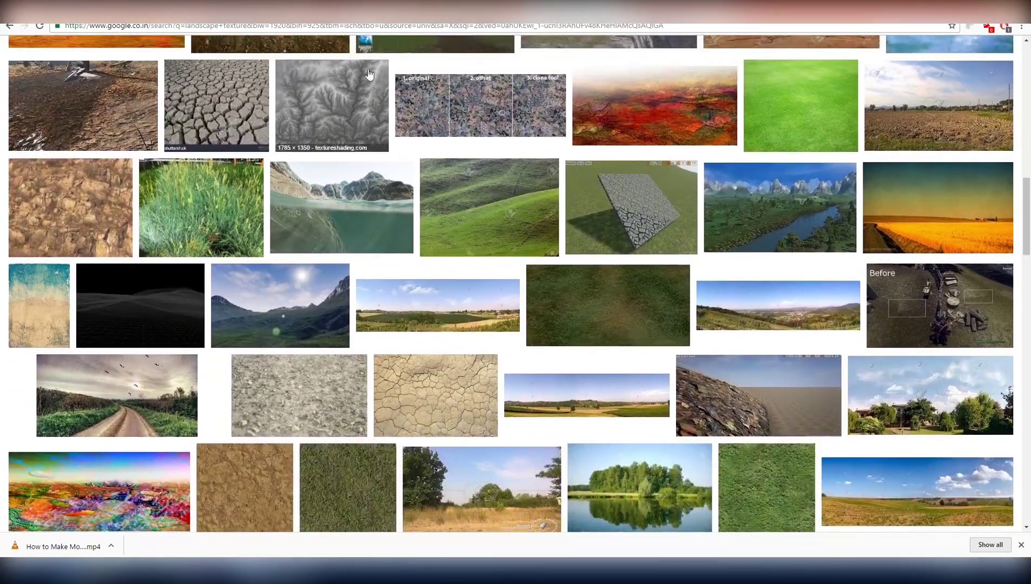
left_click(331, 89)
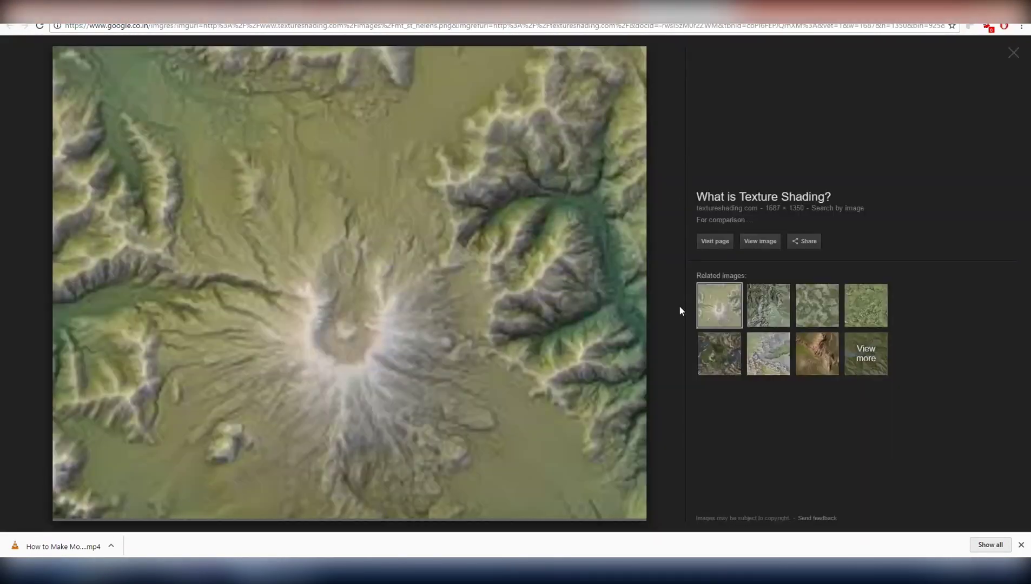
key("Escape")
scroll(601, 408, "down", 5)
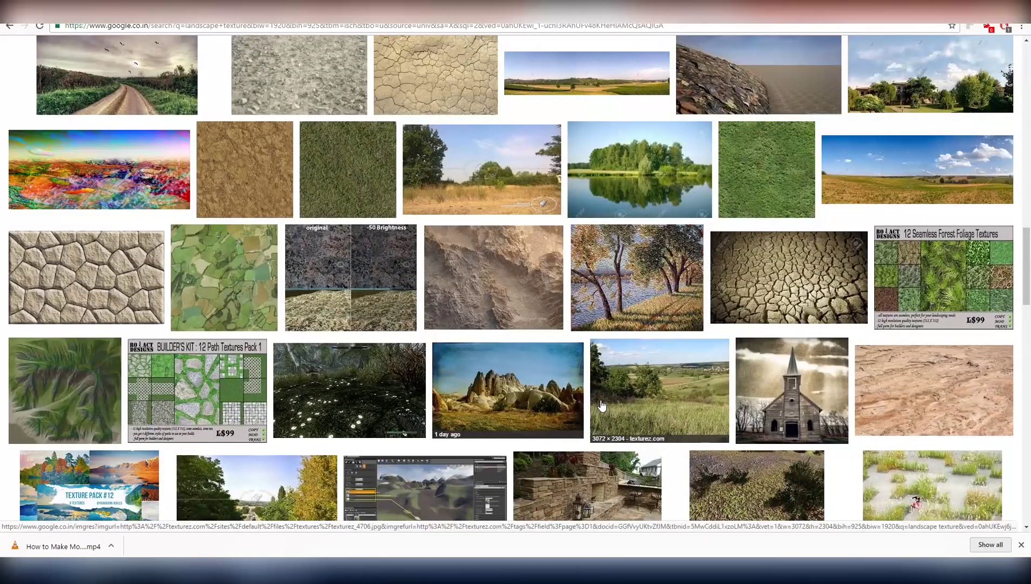
scroll(602, 406, "down", 1)
scroll(601, 406, "up", 1)
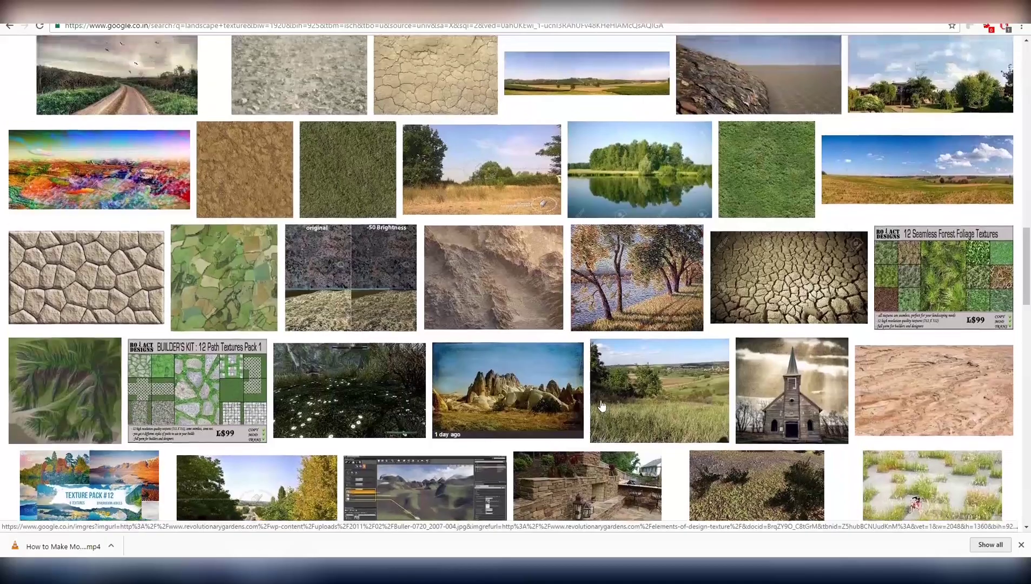
scroll(601, 406, "up", 4)
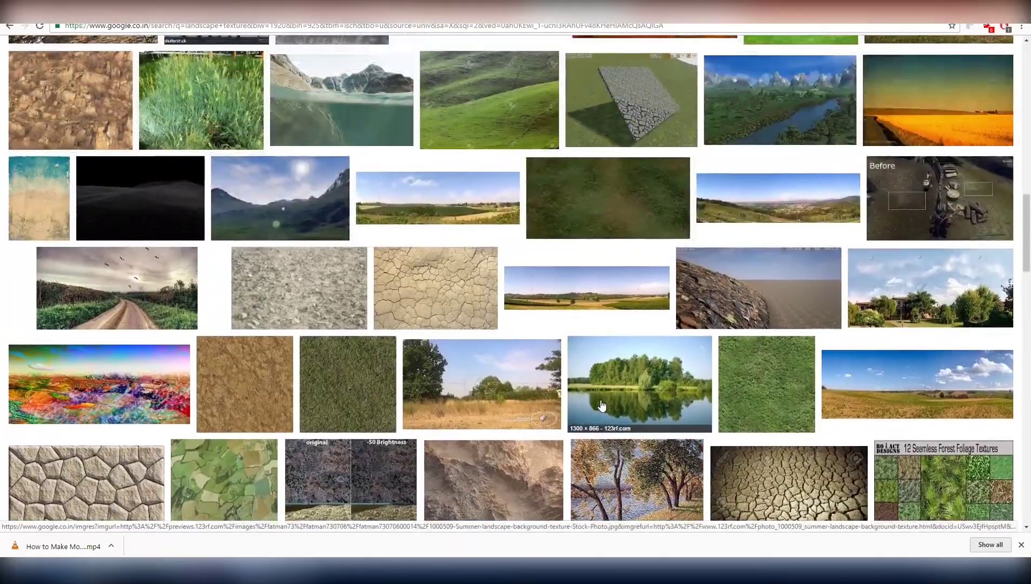
scroll(601, 404, "up", 2)
scroll(601, 402, "up", 6)
scroll(601, 403, "up", 5)
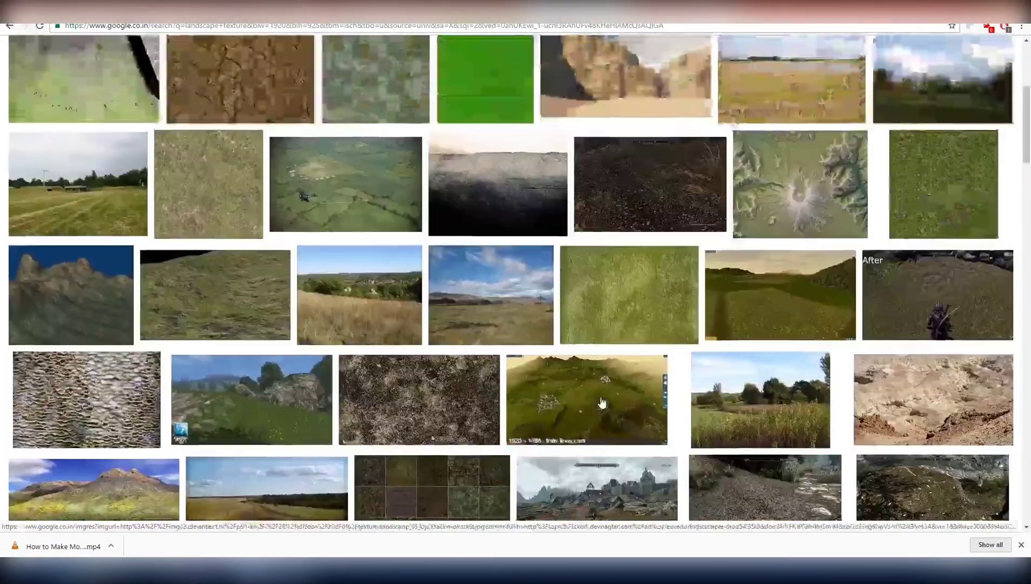
scroll(601, 403, "up", 2)
scroll(603, 400, "up", 2)
scroll(604, 398, "up", 1)
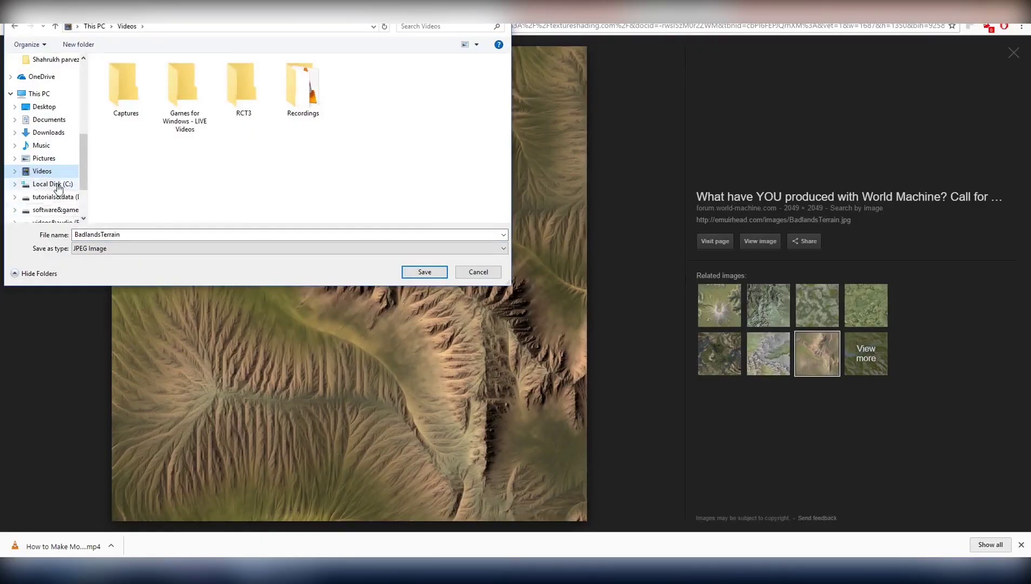
Save the image as BadlandsTerrain.jpg in Pictures and return to Element 3D
scroll(63, 190, "down", 1)
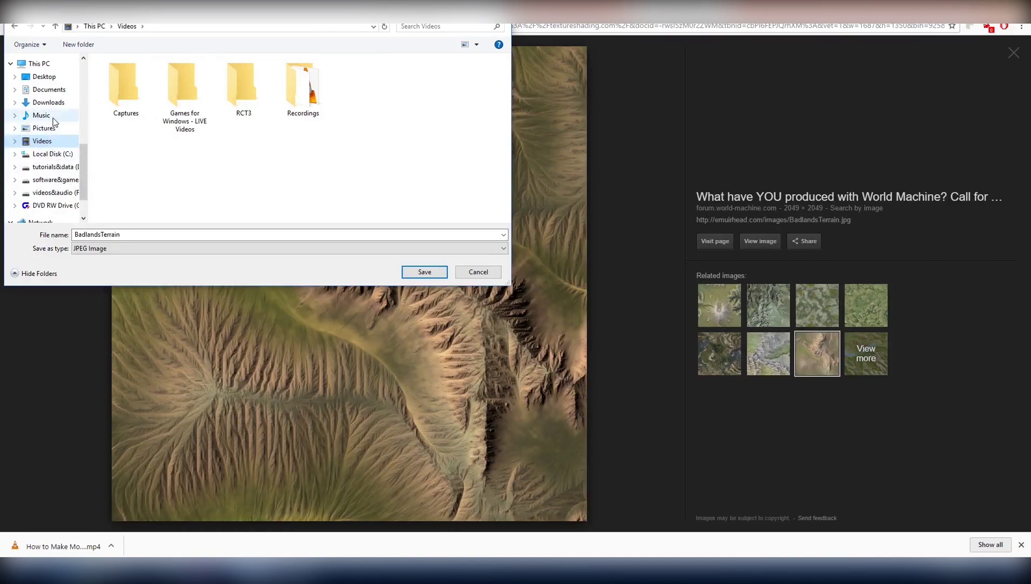
left_click(45, 128)
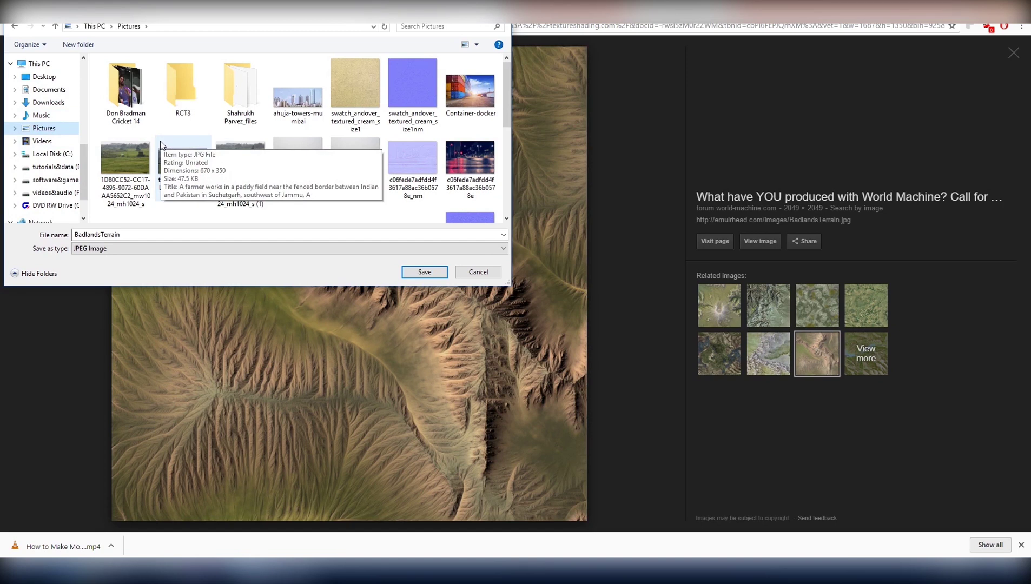
scroll(160, 141, "down", 5)
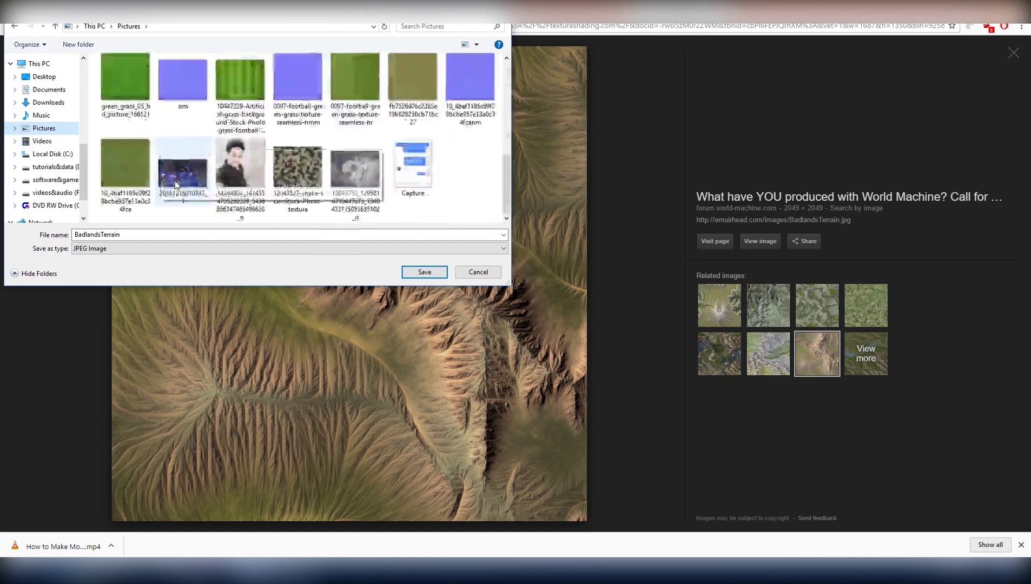
left_click(436, 273)
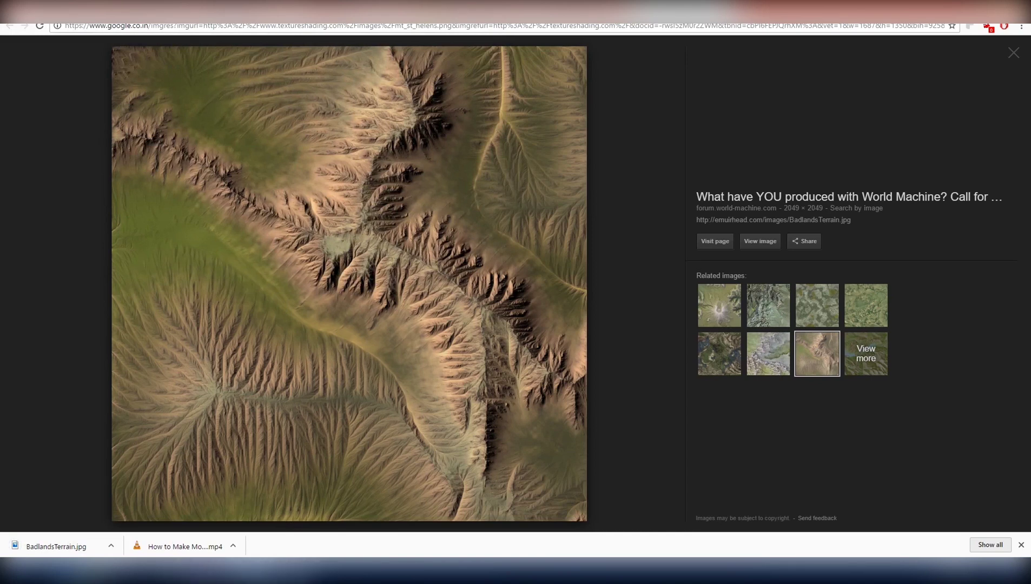
left_click(223, 576)
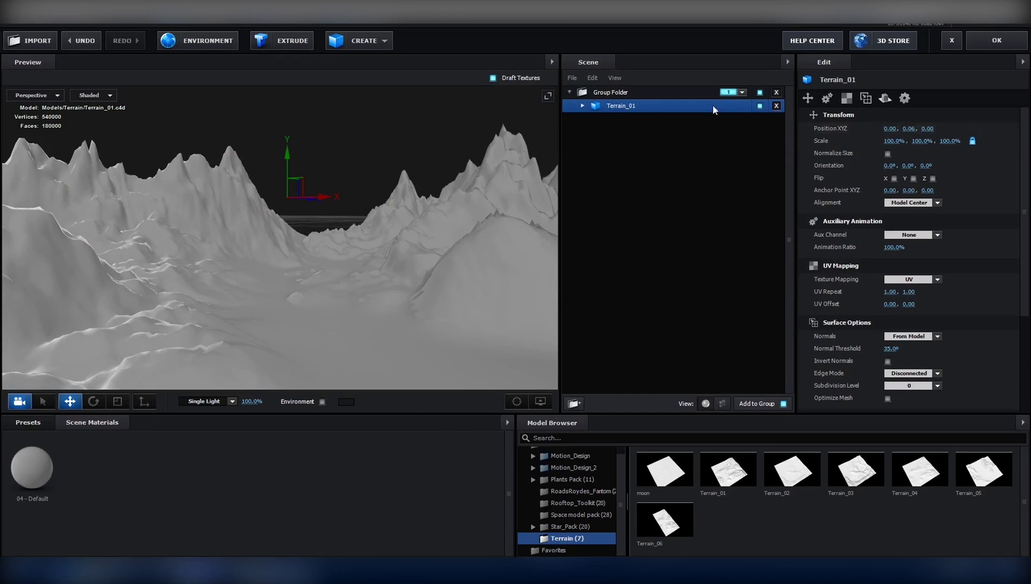
Set BadlandsTerrain as the diffuse texture of Terrain_01's 04 - Default material
left_click(582, 105)
left_click(641, 119)
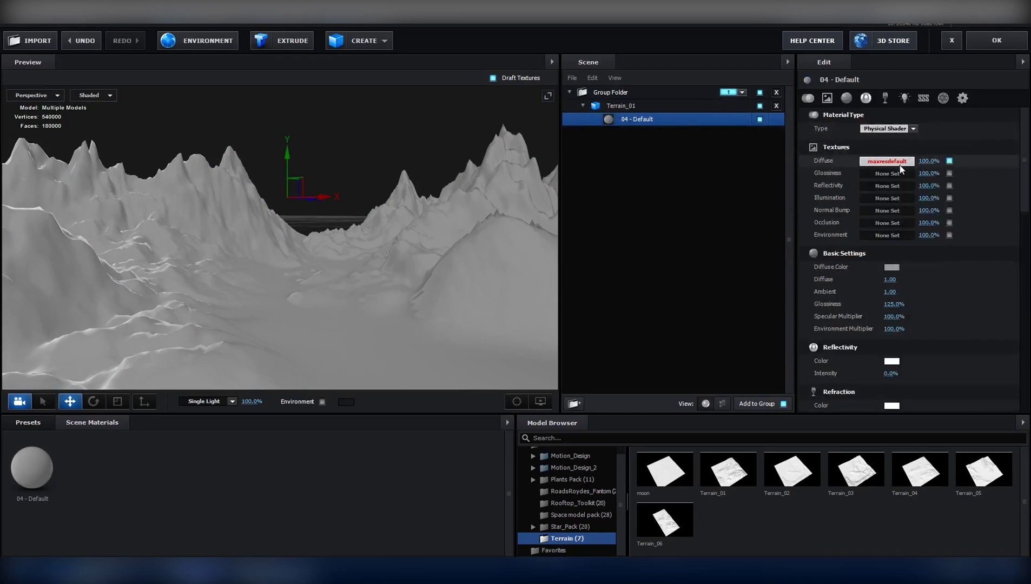
left_click(900, 165)
left_click(908, 97)
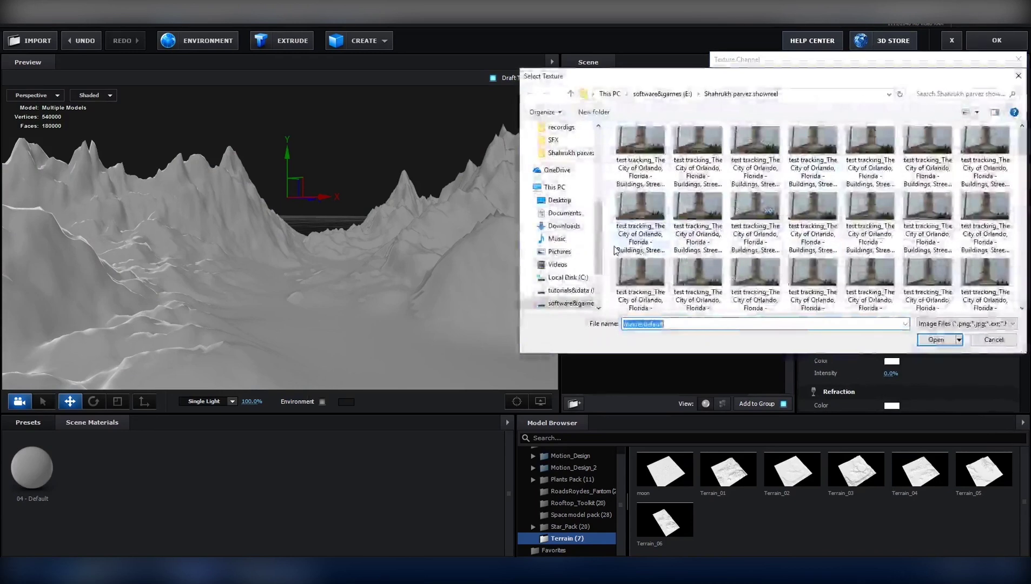
left_click(572, 257)
scroll(843, 253, "down", 1)
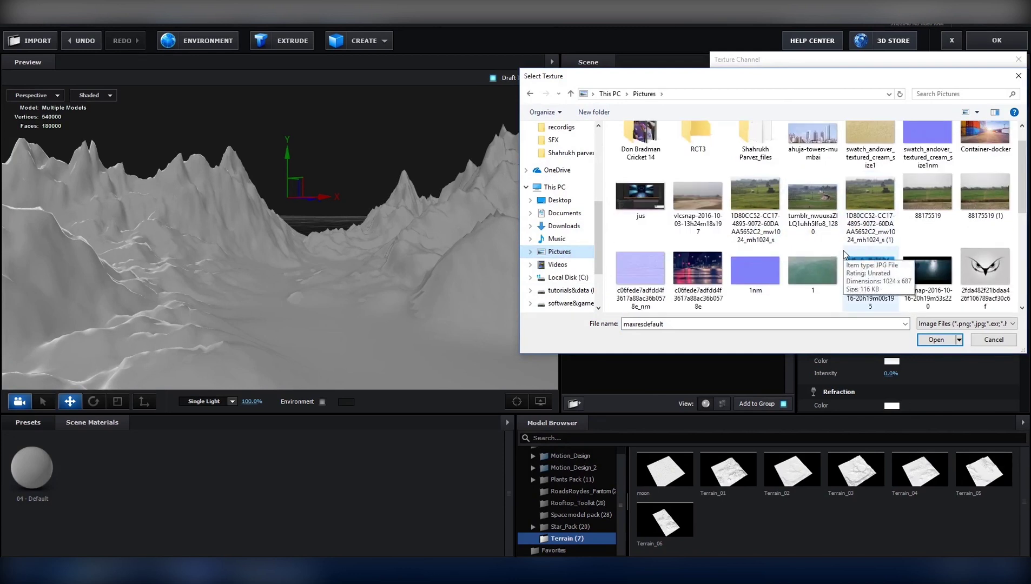
scroll(843, 251, "down", 3)
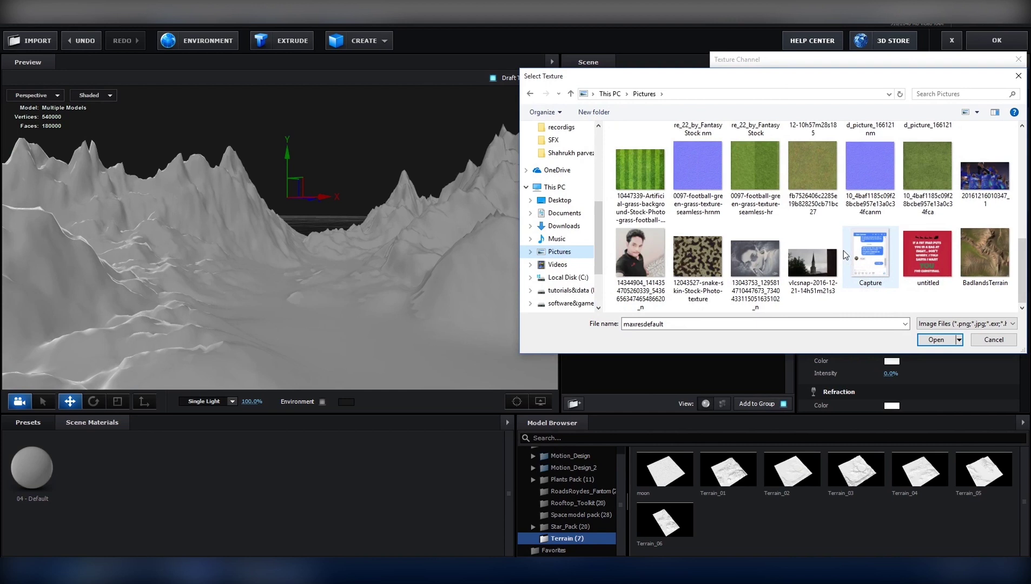
left_click(961, 250)
double_click(991, 248)
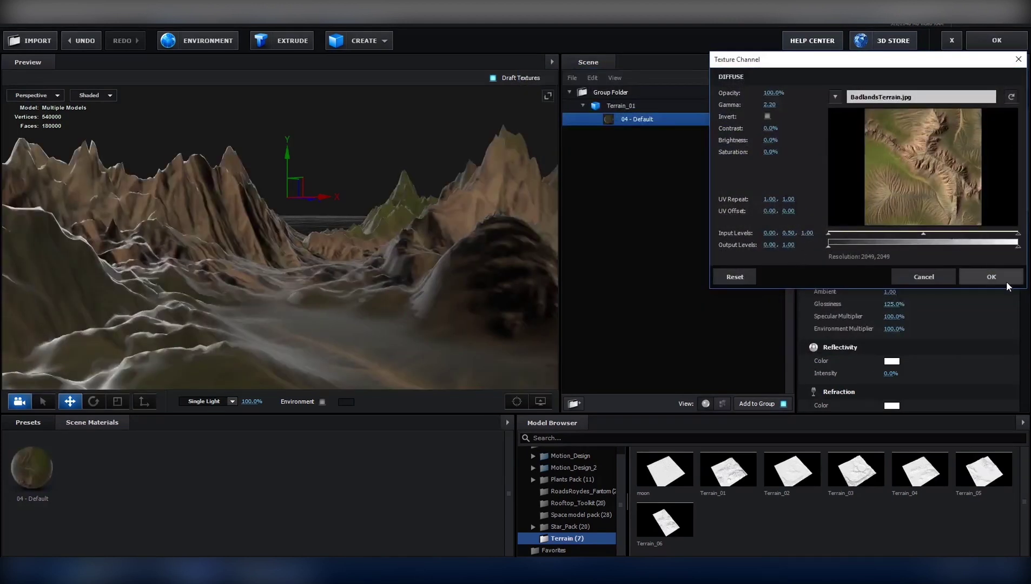
left_click(1005, 282)
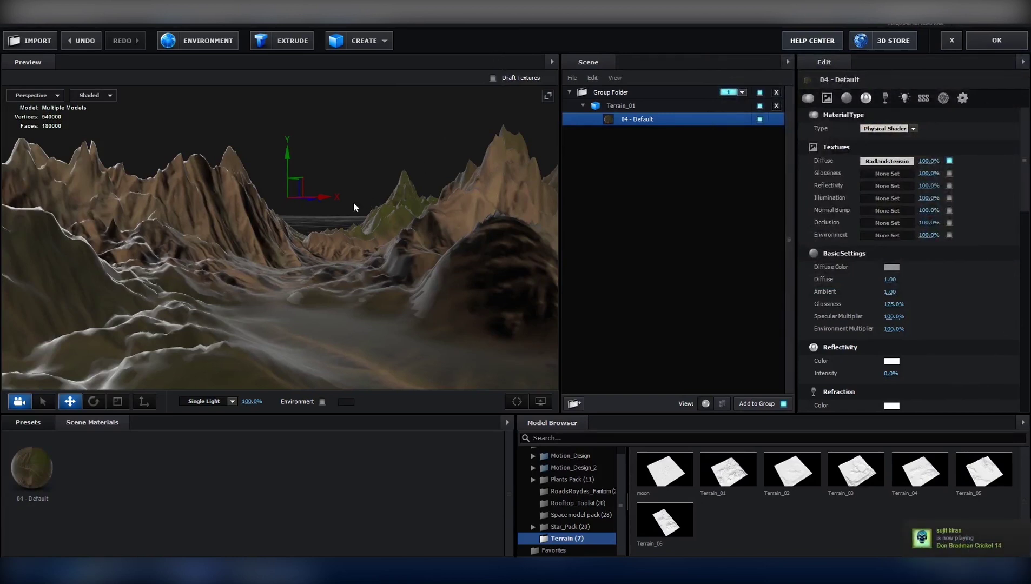
Use BadlandsTerrain as that material's glossiness texture as well
mouse_move(411, 156)
left_mouse_down()
mouse_move(382, 180)
mouse_move(409, 172)
left_mouse_up()
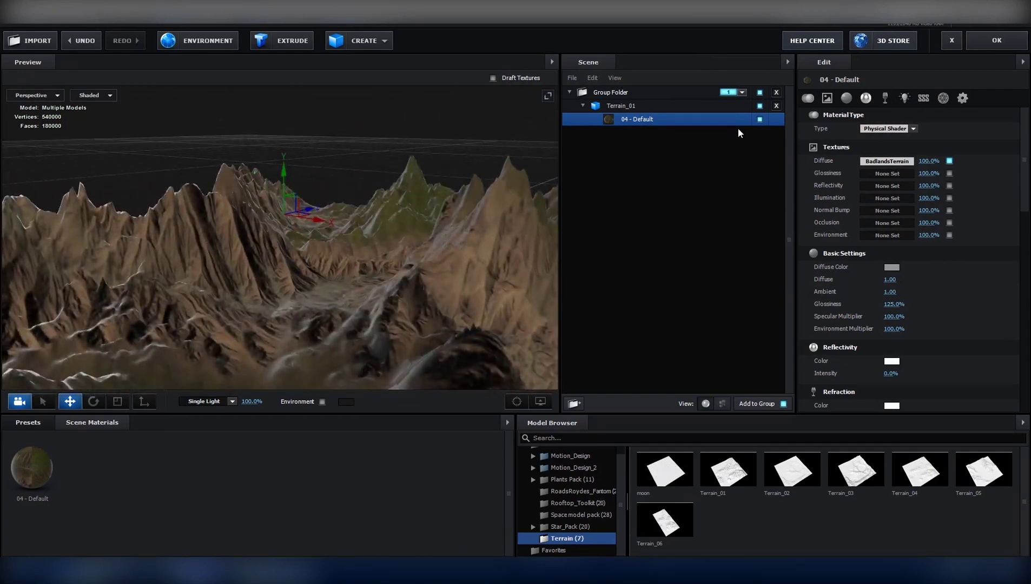
left_click(891, 177)
left_click(896, 112)
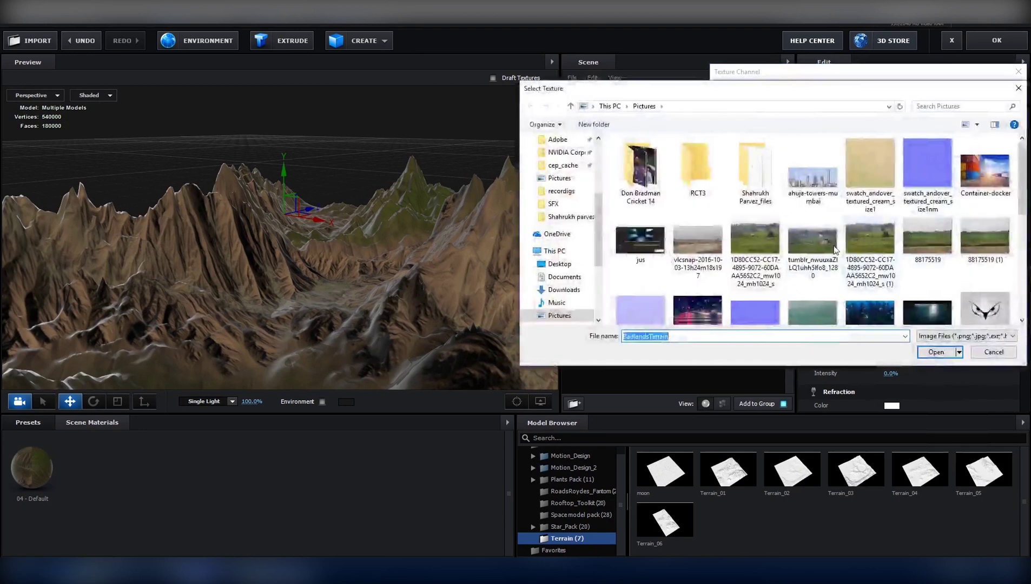
scroll(835, 249, "down", 5)
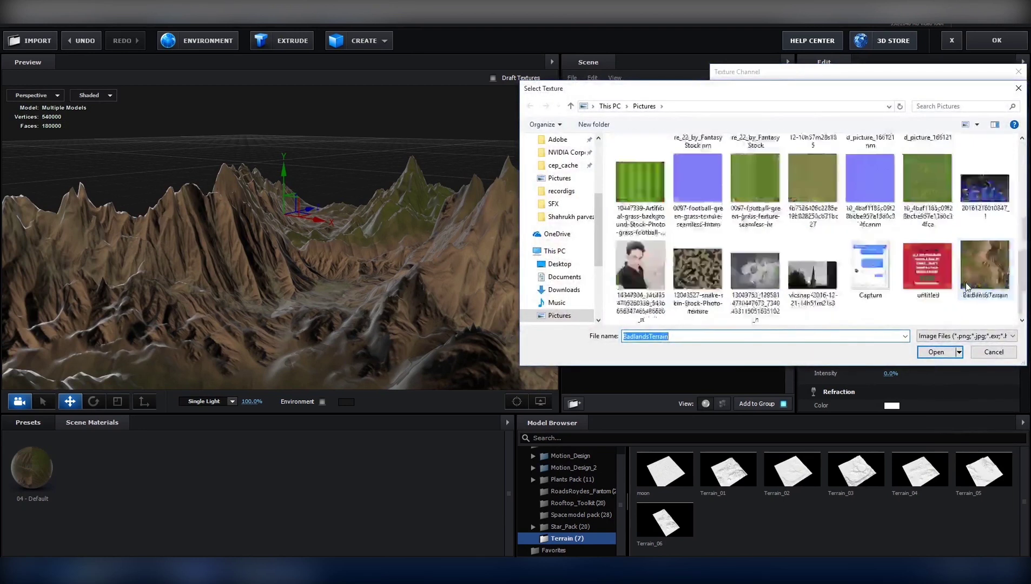
double_click(995, 265)
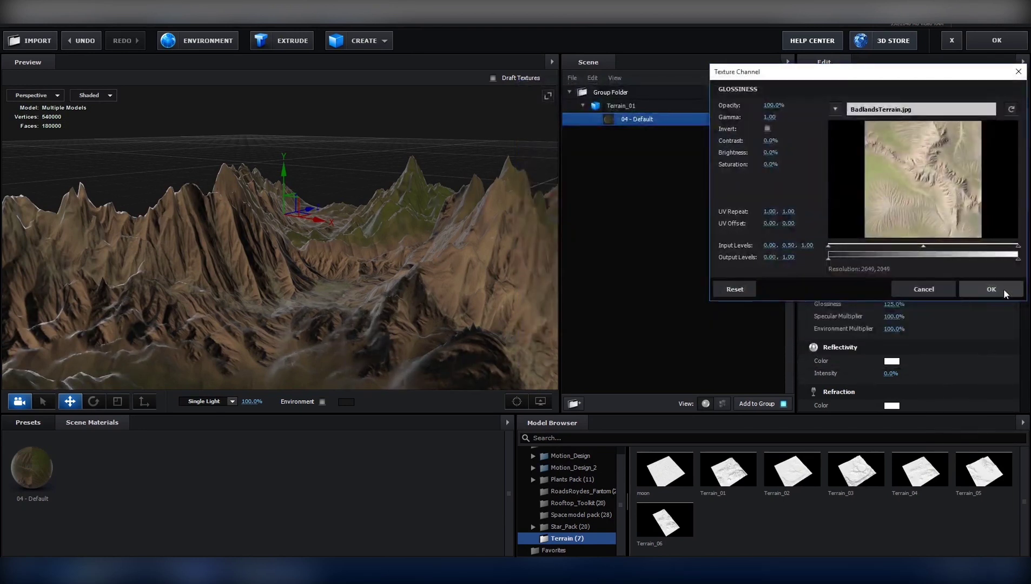
left_click(1001, 291)
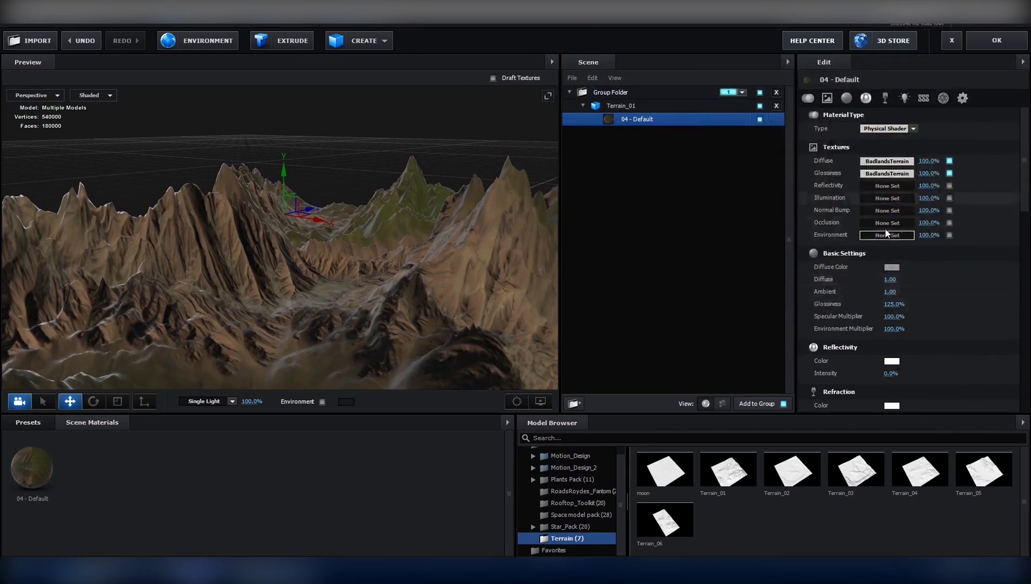
mouse_move(96, 571)
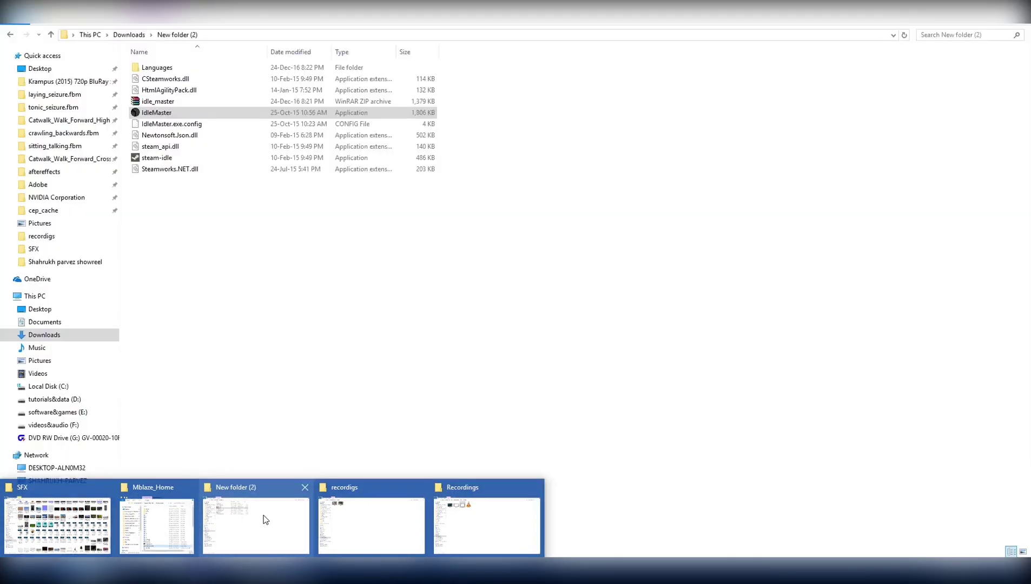
Open BadlandsTerrain from the Pictures folder in Adobe Photoshop CC
left_click(263, 520)
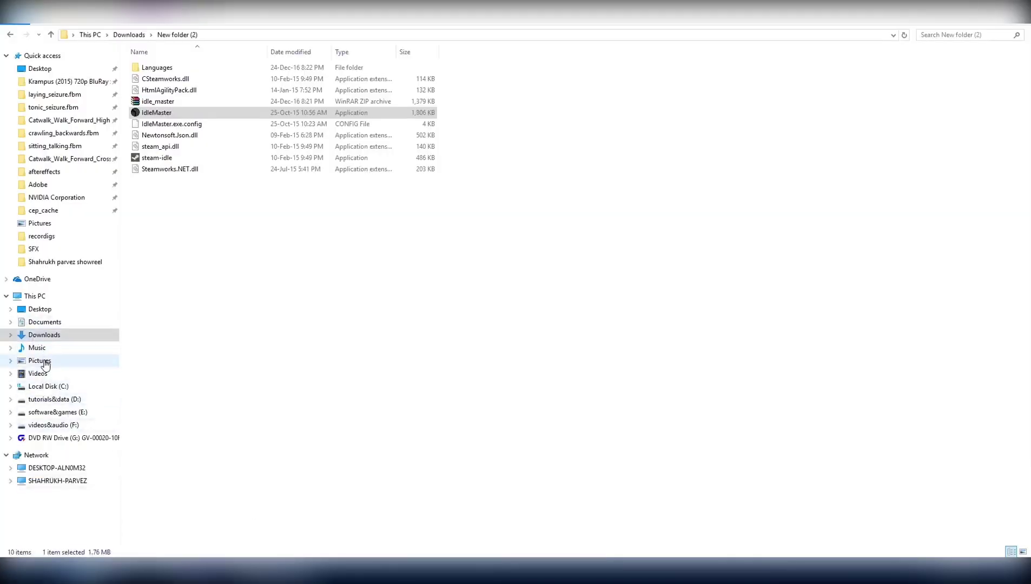
left_click(40, 360)
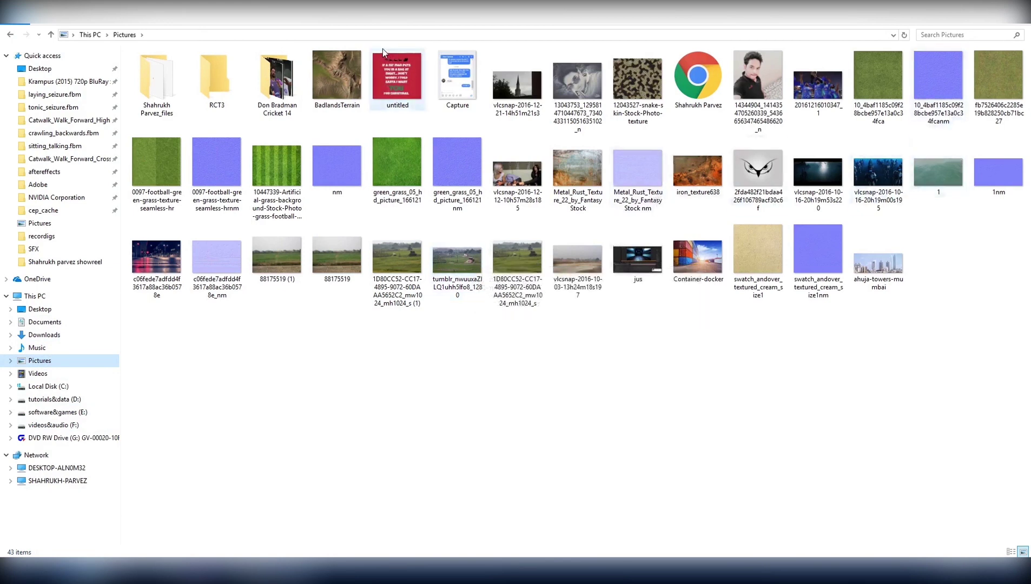
right_click(362, 69)
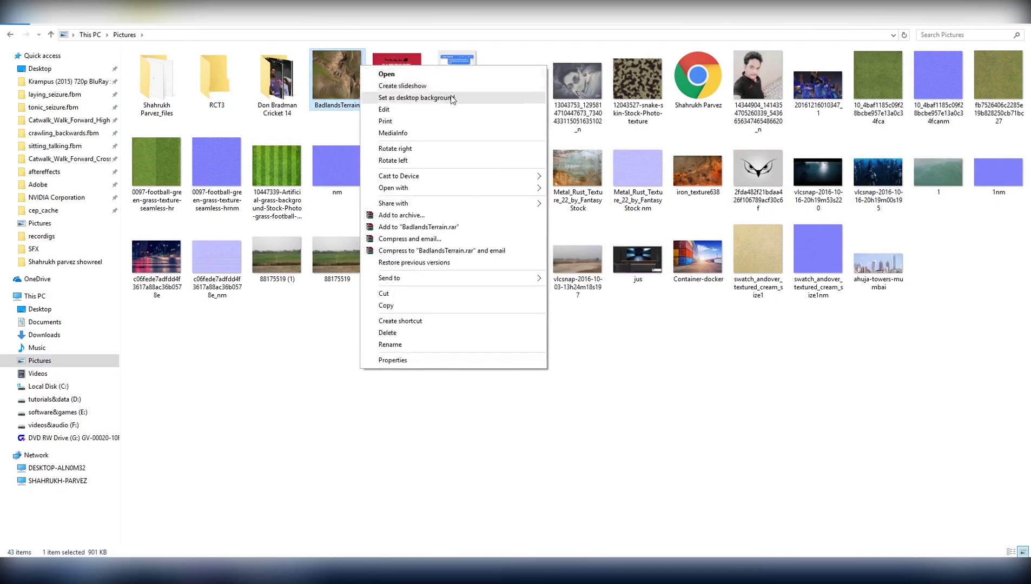
left_click(433, 115)
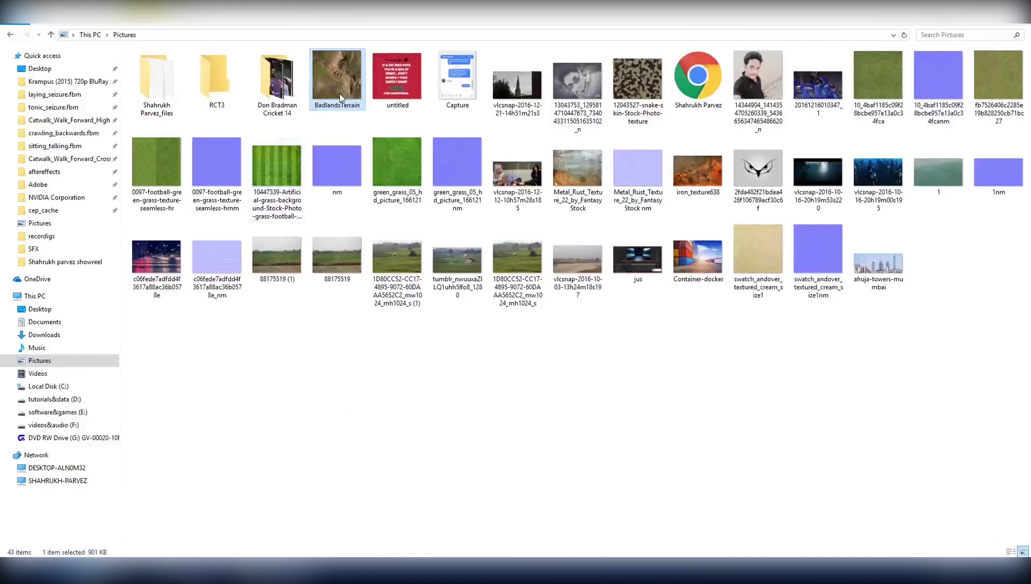
right_click(341, 99)
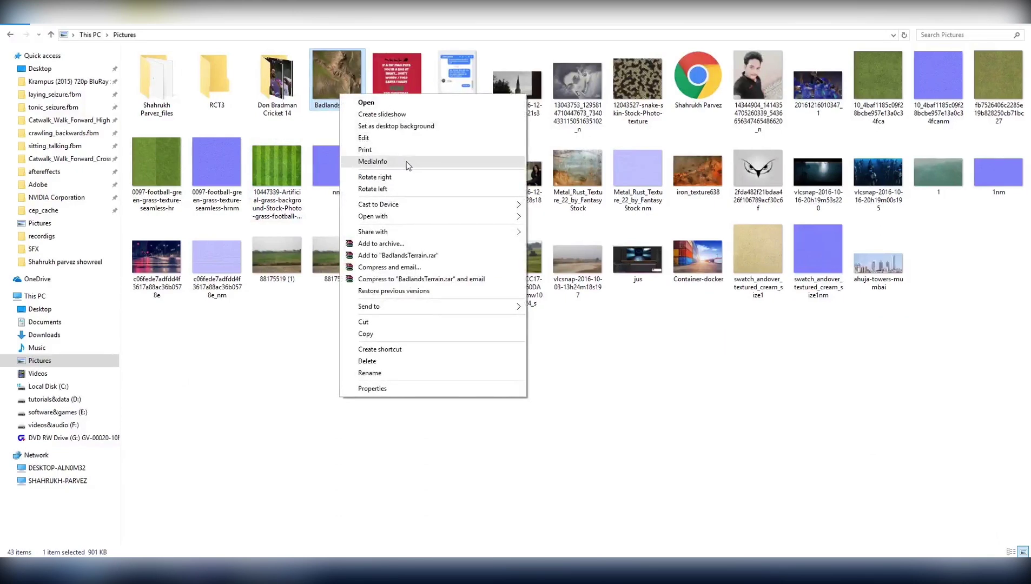
mouse_move(411, 313)
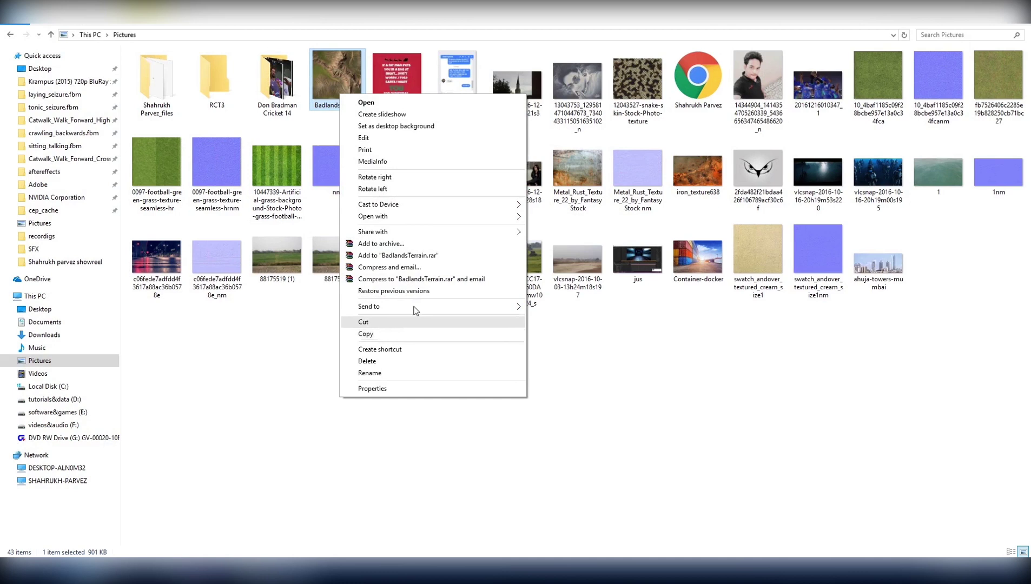
mouse_move(400, 218)
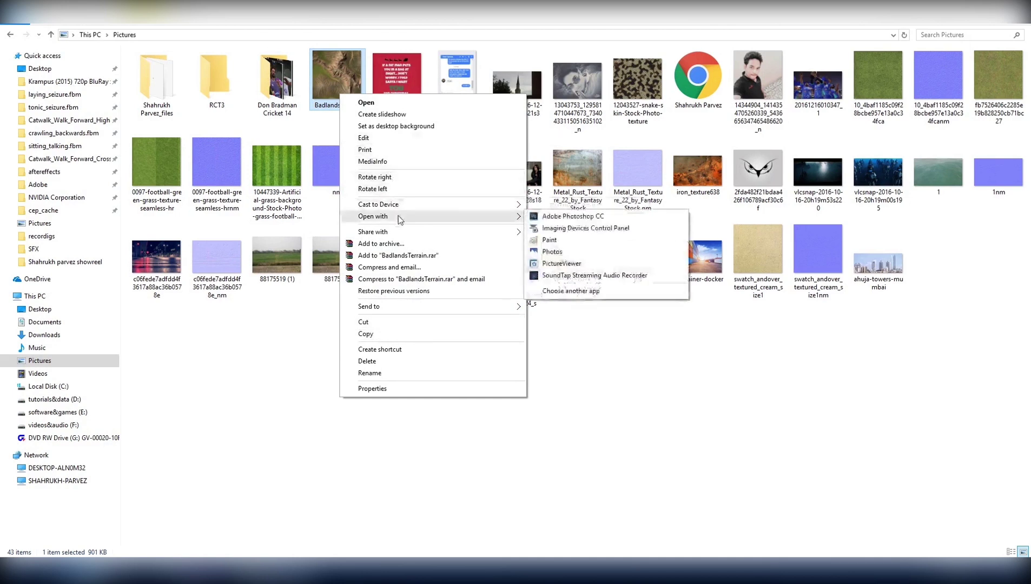
left_click(575, 216)
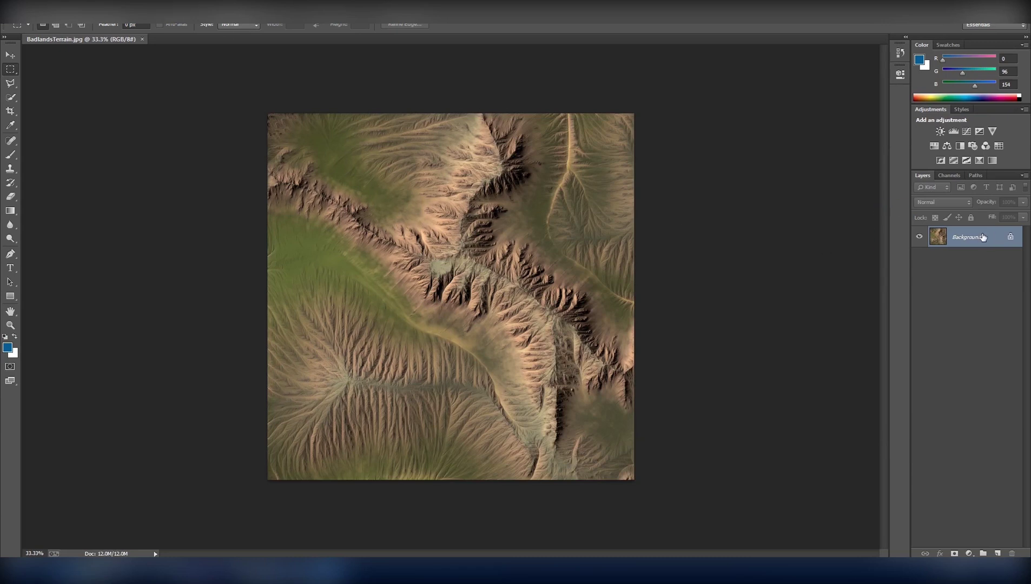
Unlock the Background as Layer 0 and apply the NVIDIA NormalMapFilter (9×9, scale 2) with default settings
double_click(982, 236)
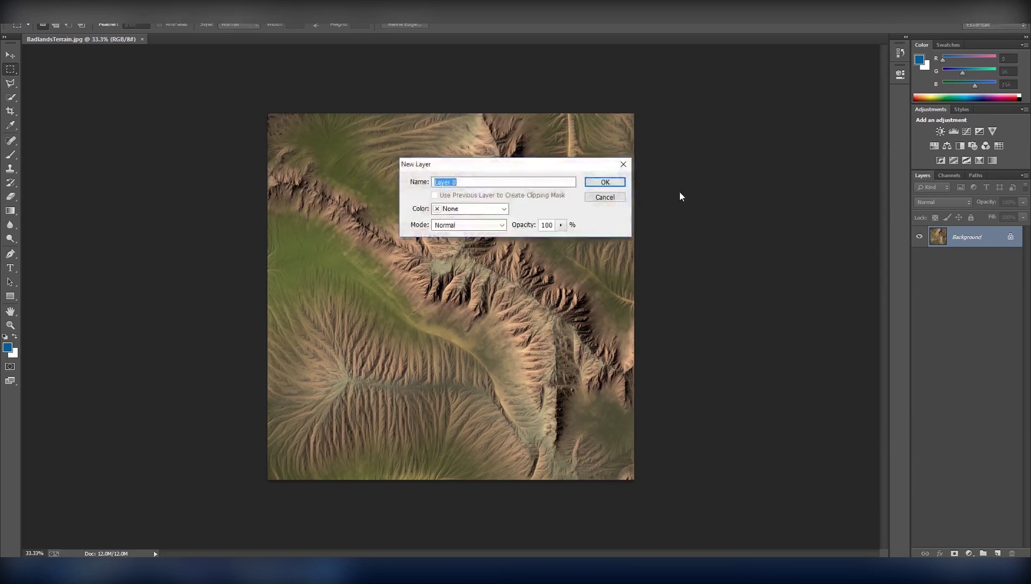
left_click(602, 181)
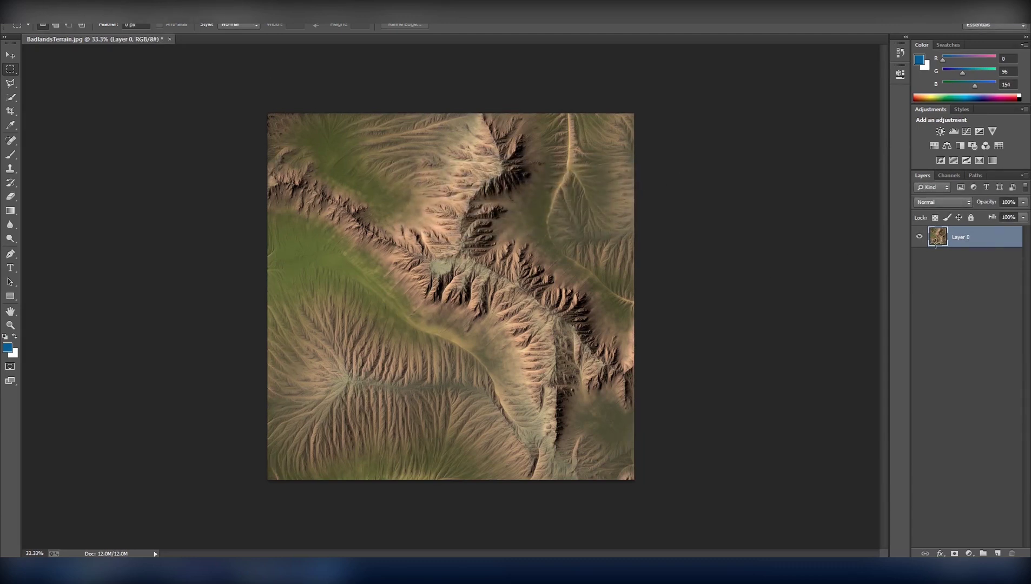
key("alt+t")
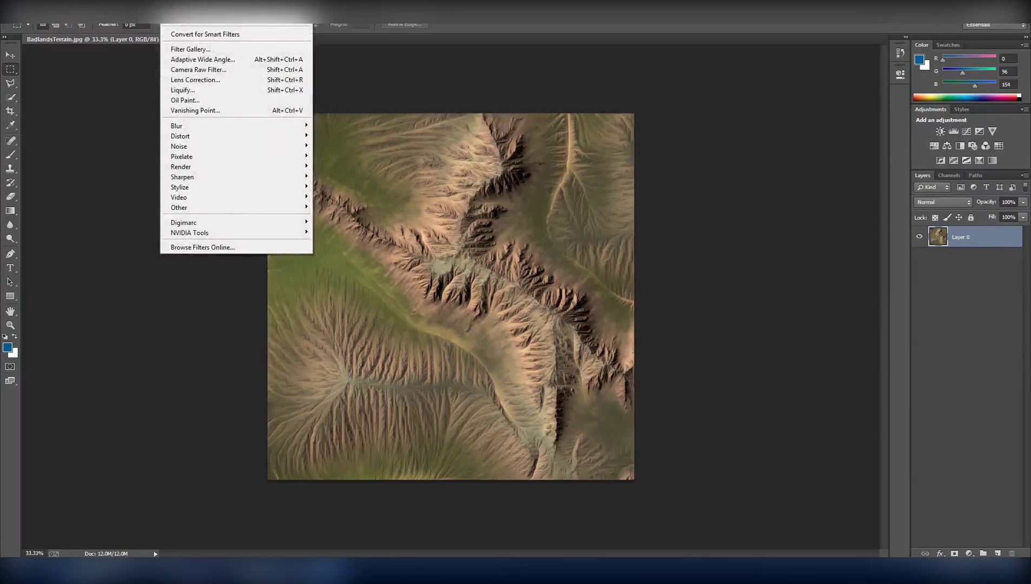
mouse_move(244, 233)
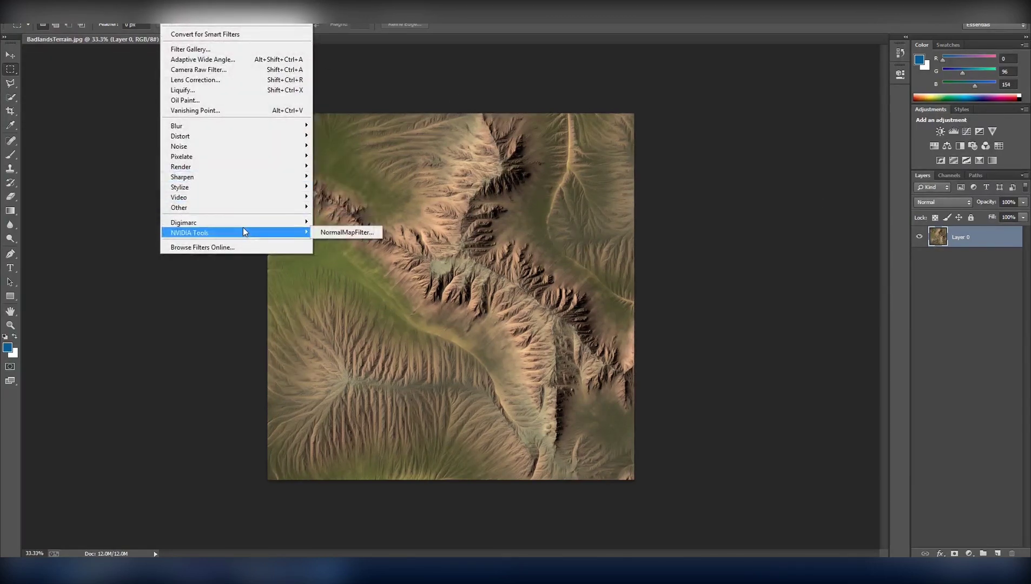
left_click(346, 233)
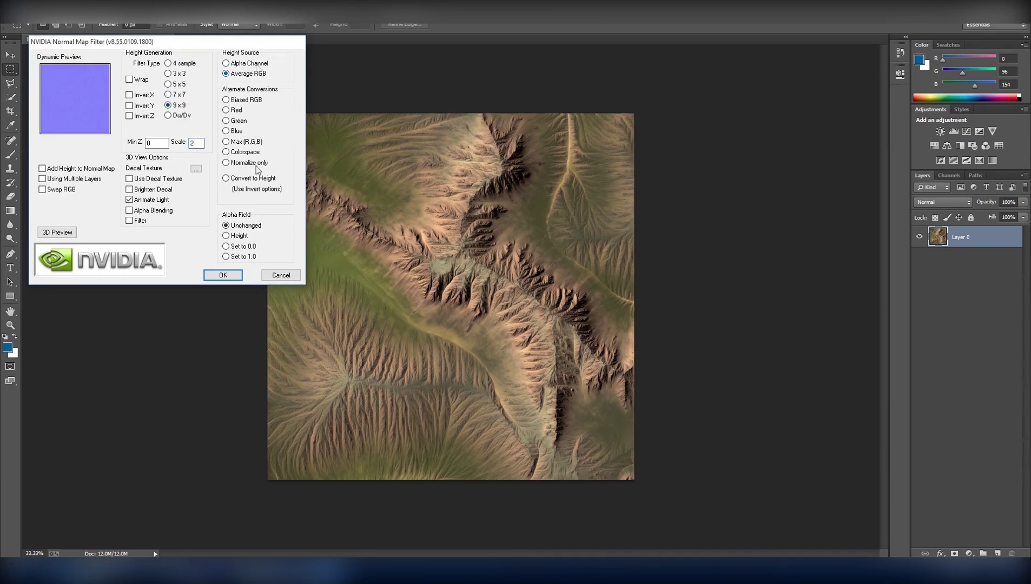
left_click(223, 275)
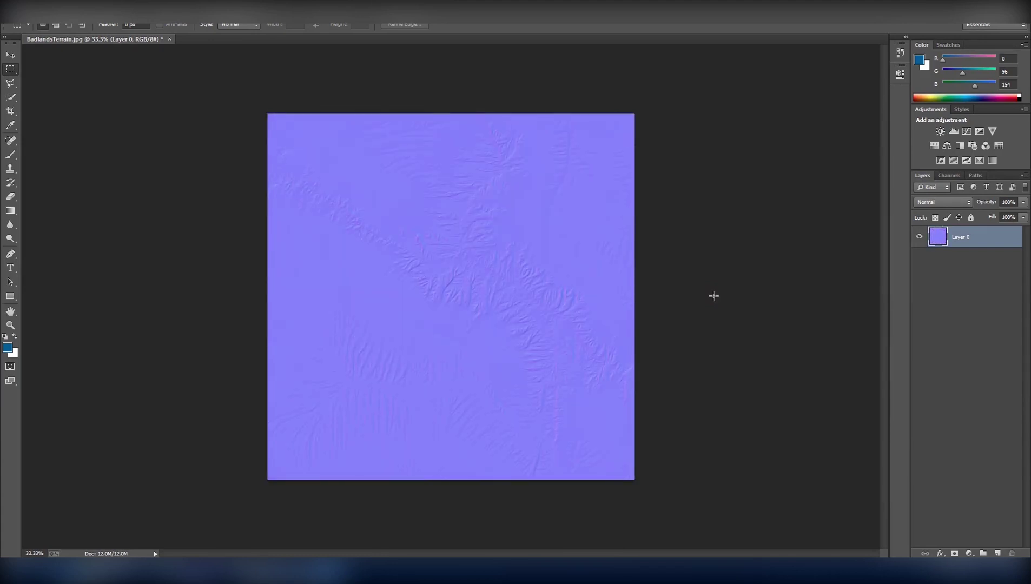
Duplicate the normal map Layer 0 as Layer 0 copy, undoing the accidental grouping
left_click_drag(976, 238, 982, 553)
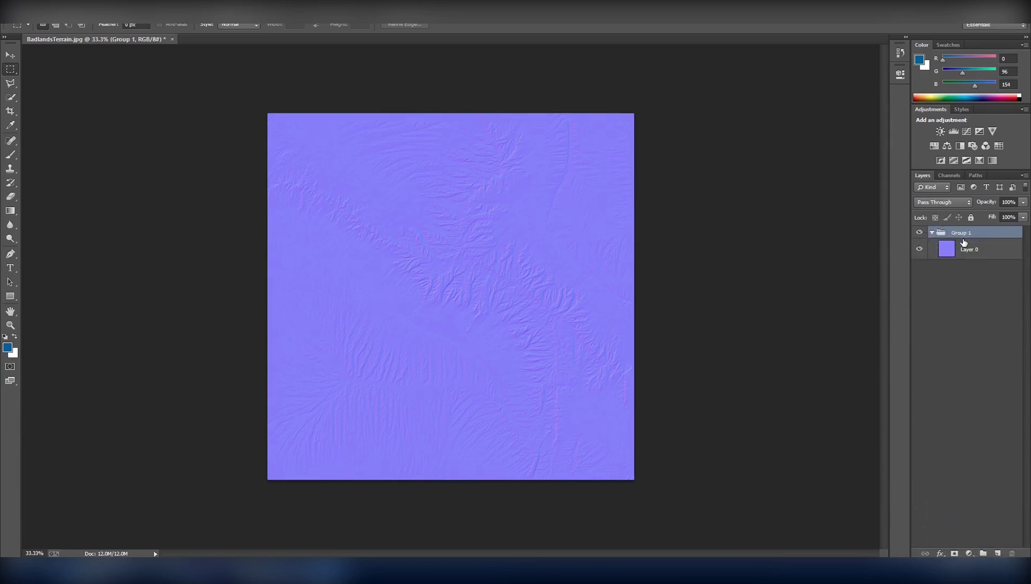
key("ctrl+shift+g")
mouse_move(955, 236)
left_mouse_down()
mouse_move(983, 538)
mouse_move(1000, 553)
left_mouse_up()
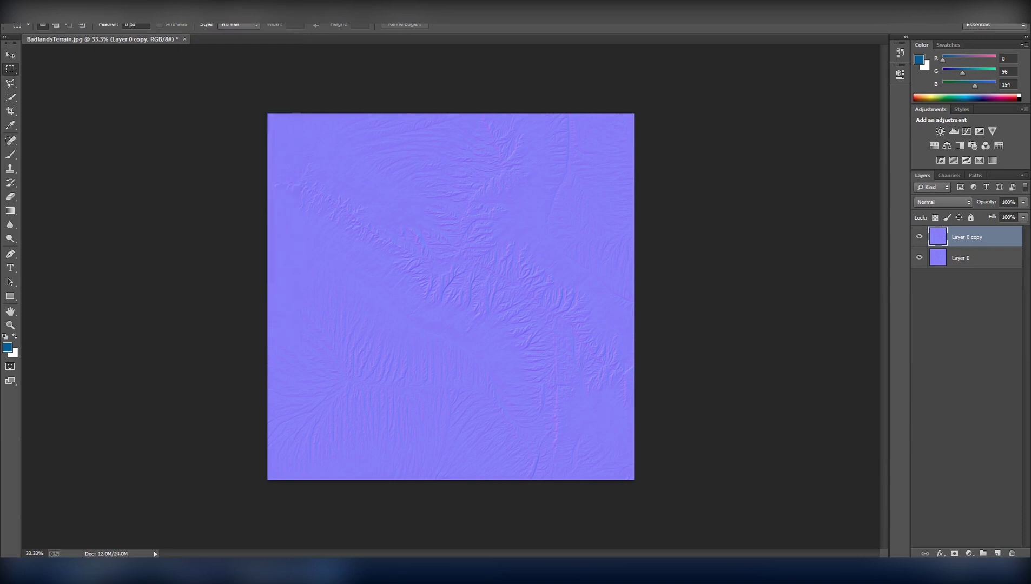
Blur Layer 0 copy with a 0.5-pixel Gaussian Blur, set it to Overlay, and duplicate it
left_click(121, 8)
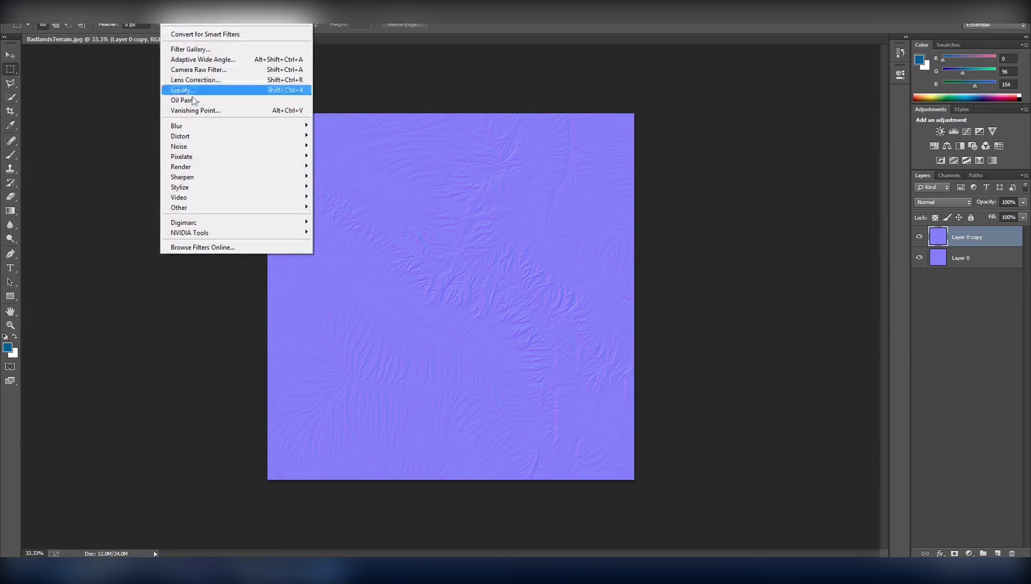
mouse_move(208, 130)
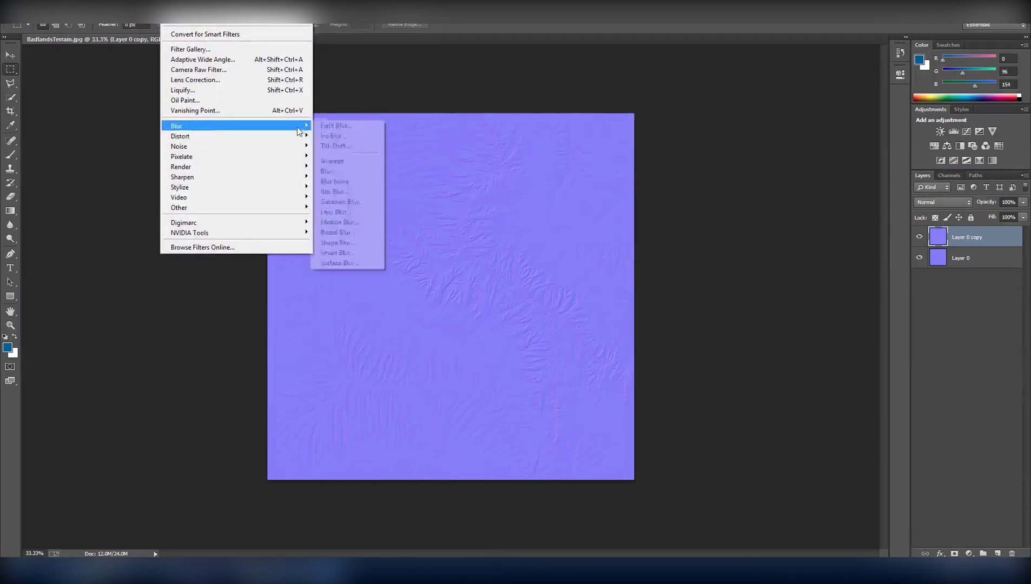
left_click(338, 201)
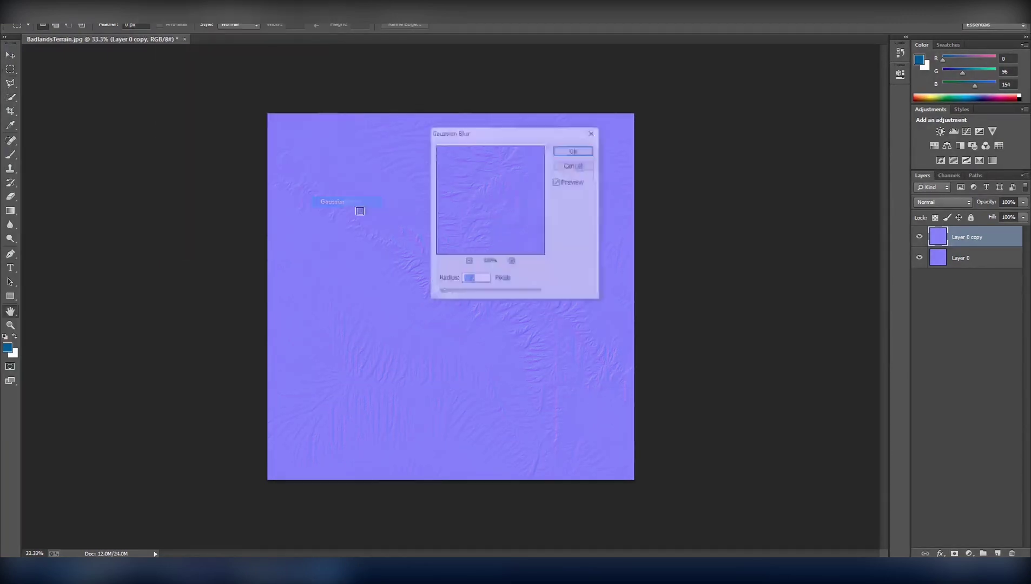
type(".5")
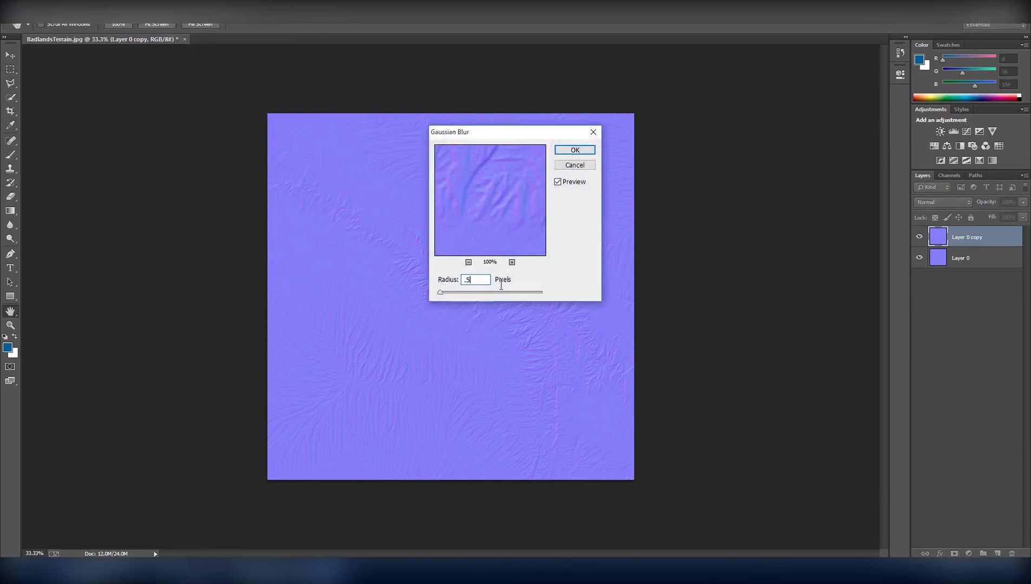
left_click(580, 151)
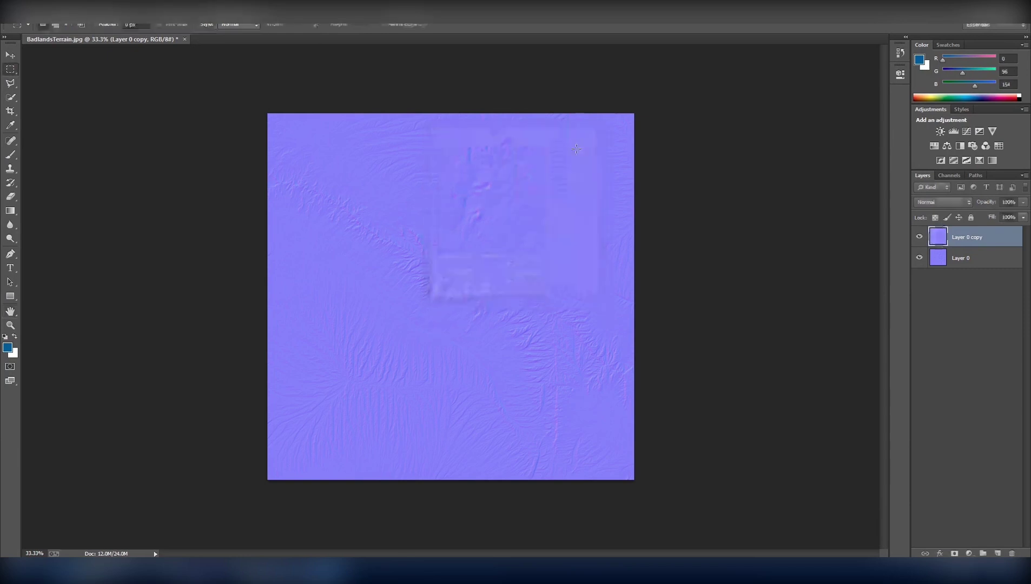
left_click(937, 205)
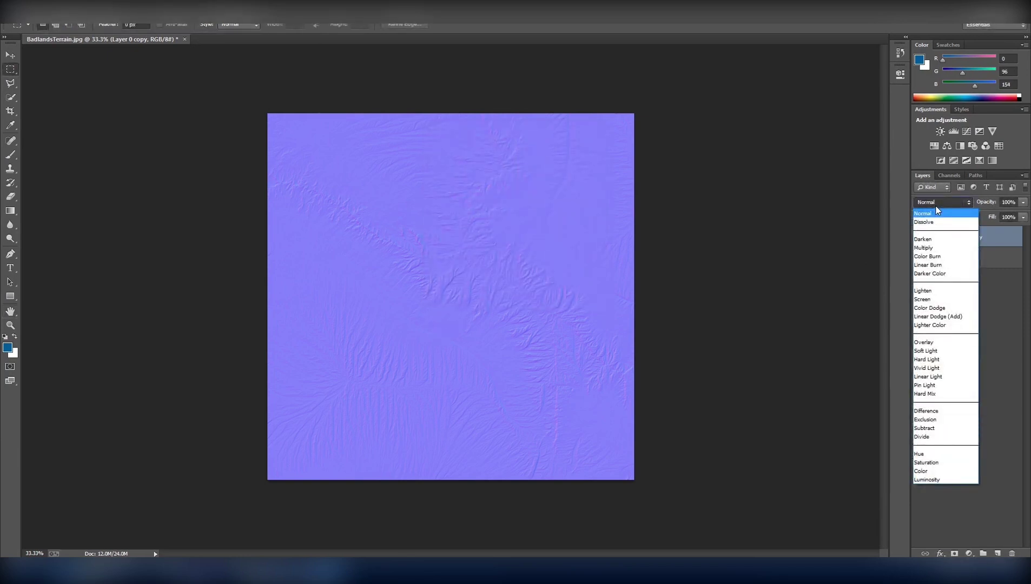
left_click(935, 343)
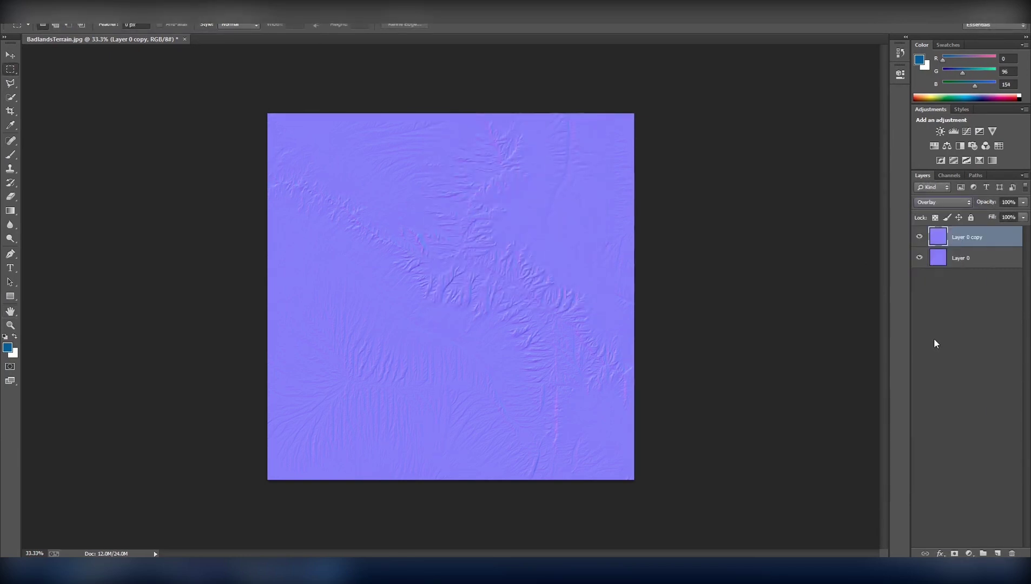
left_click_drag(964, 233, 999, 553)
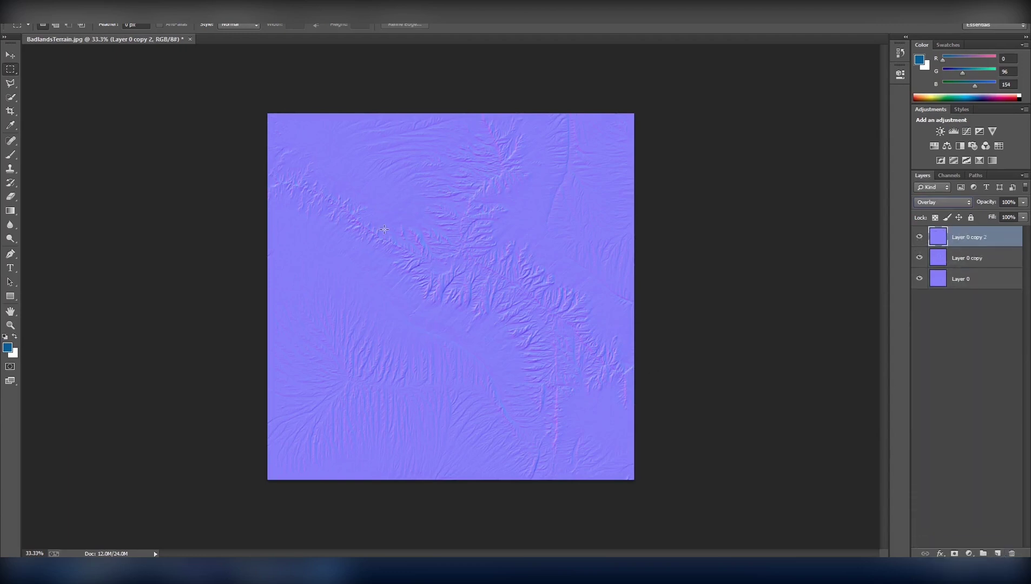
Save the image as JPEG 'BadlandsTerrain_Normal map' in Pictures, accepting the default JPEG options
left_click(30, 12)
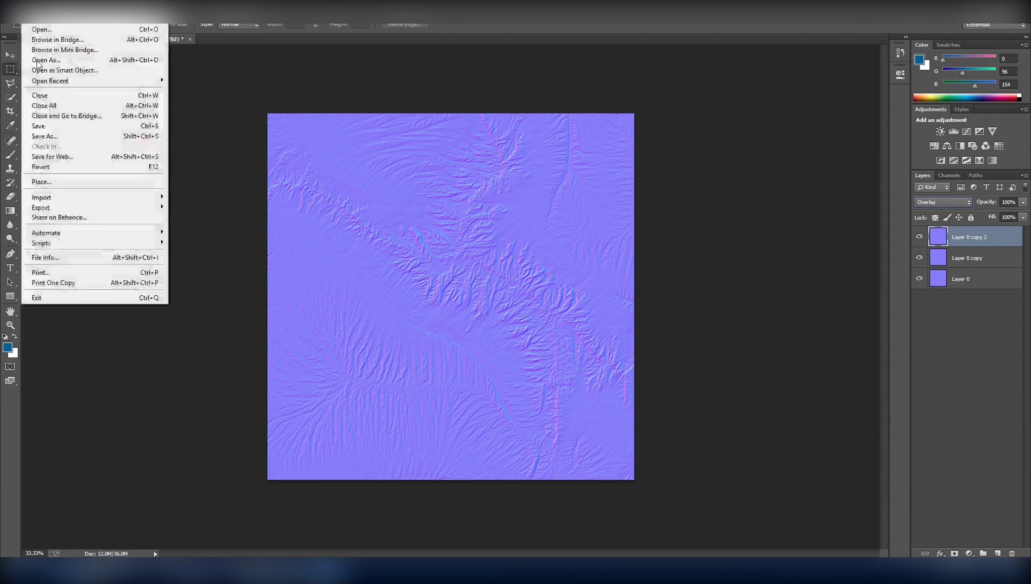
left_click(78, 139)
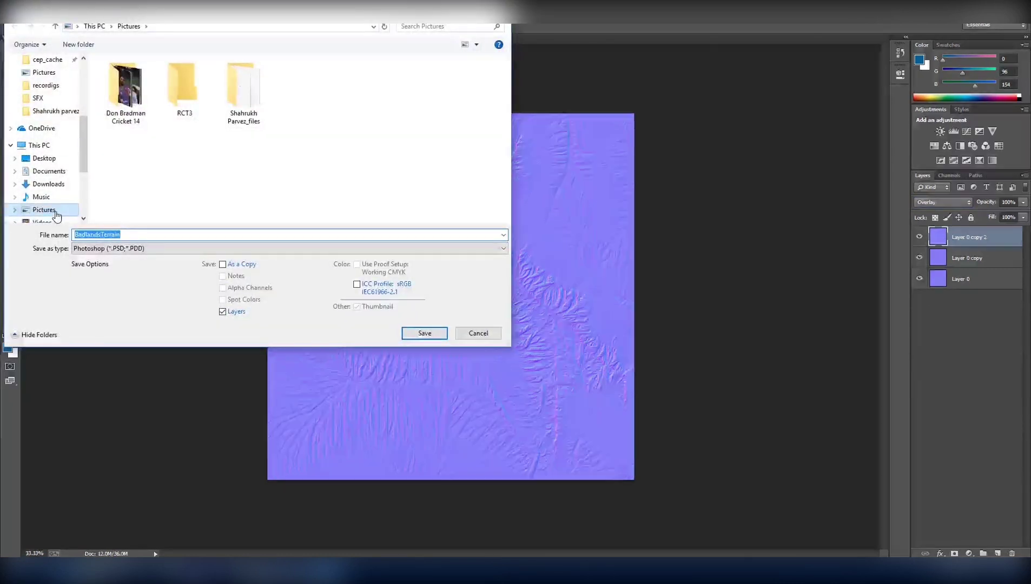
left_click(149, 249)
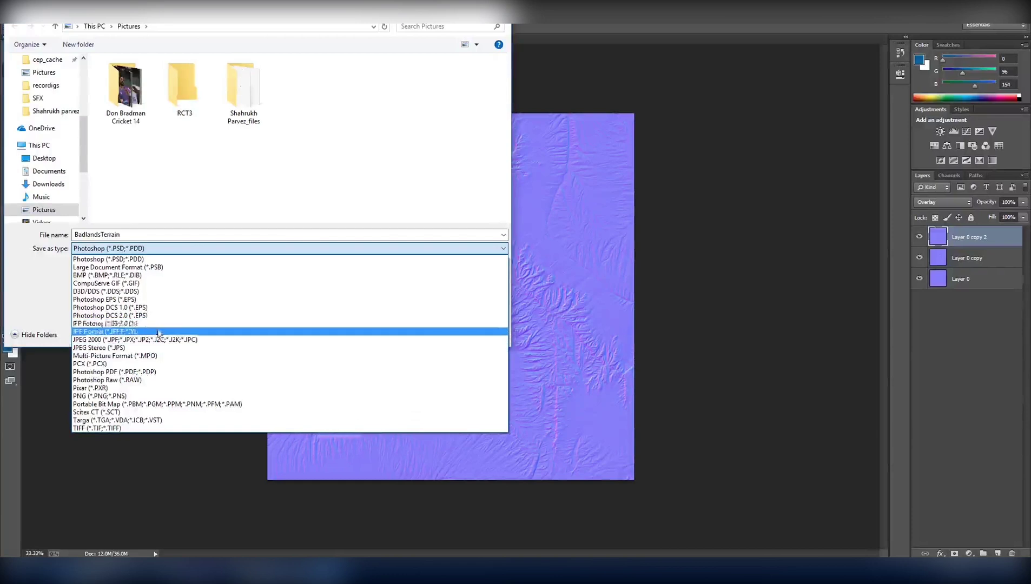
left_click(156, 324)
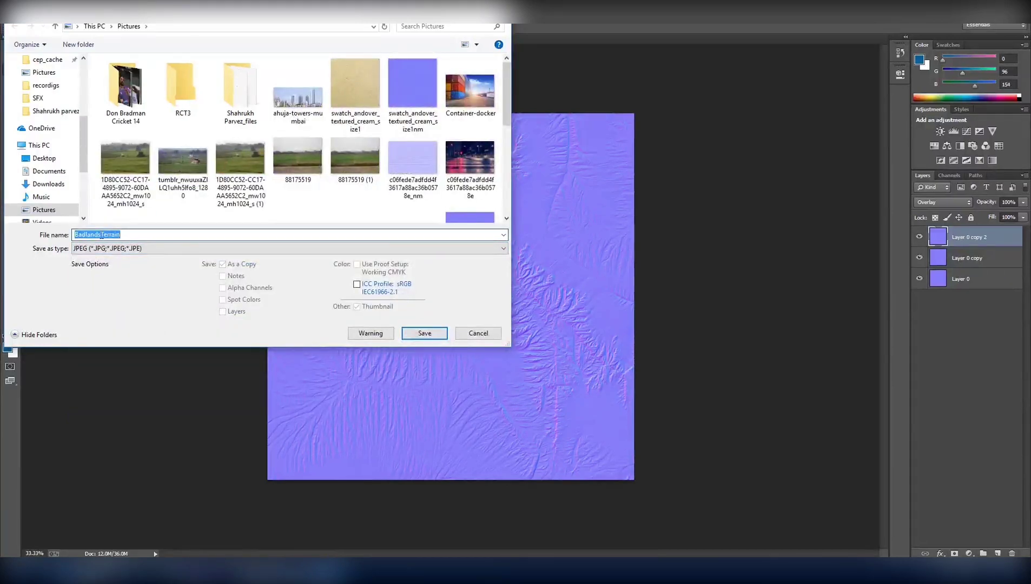
left_click(182, 235)
type("_Normal map")
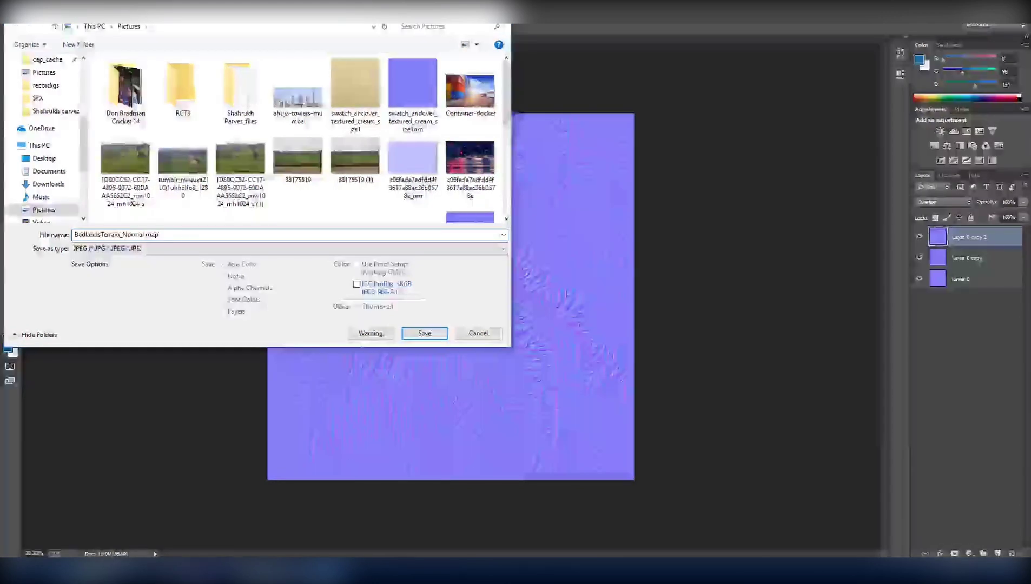
left_click(425, 334)
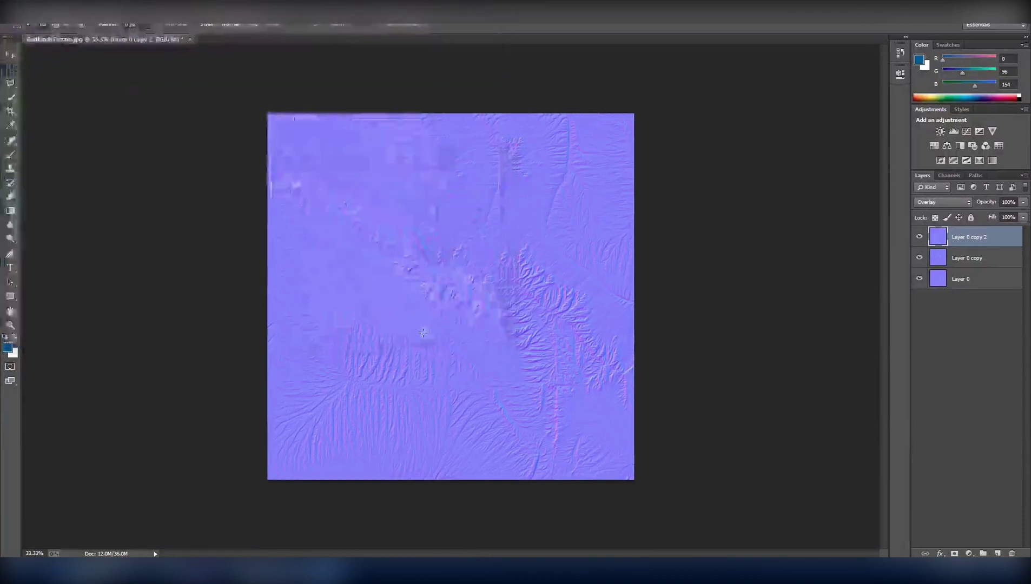
left_click(577, 155)
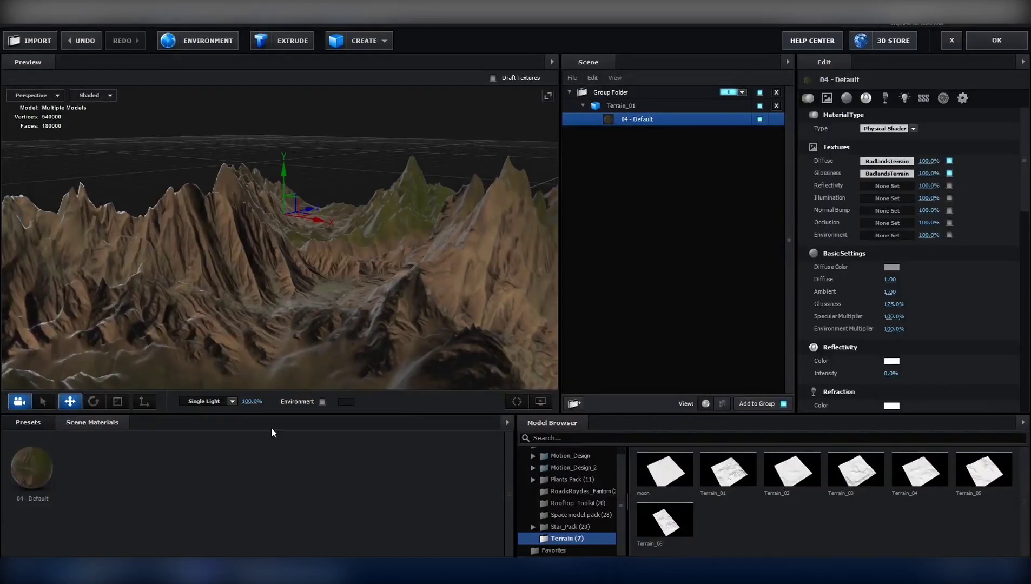
Load BadlandsTerrain_Normal map into the terrain material's Normal Bump texture slot
left_click(884, 209)
left_click(887, 145)
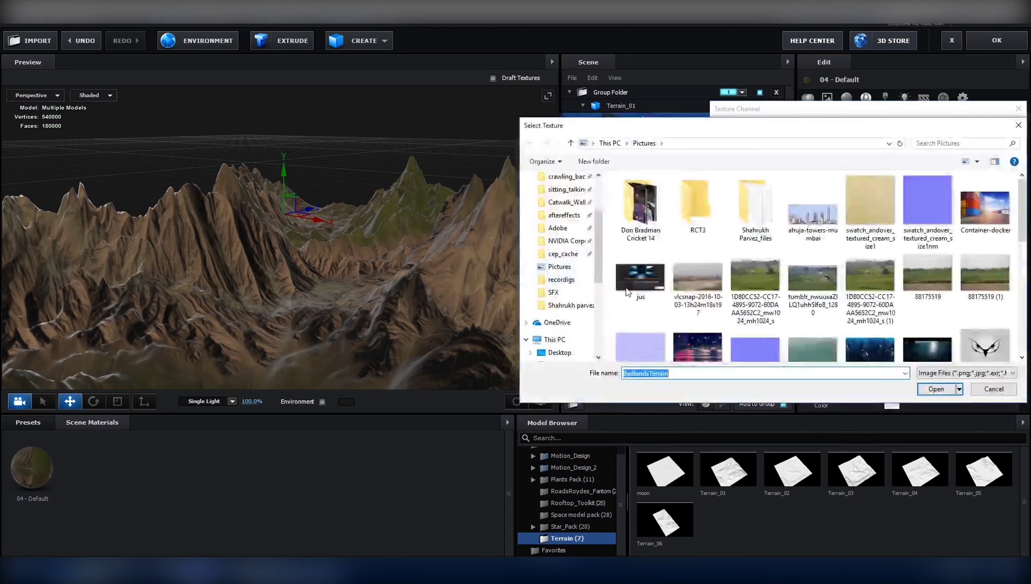
scroll(687, 298, "down", 3)
scroll(759, 267, "down", 3)
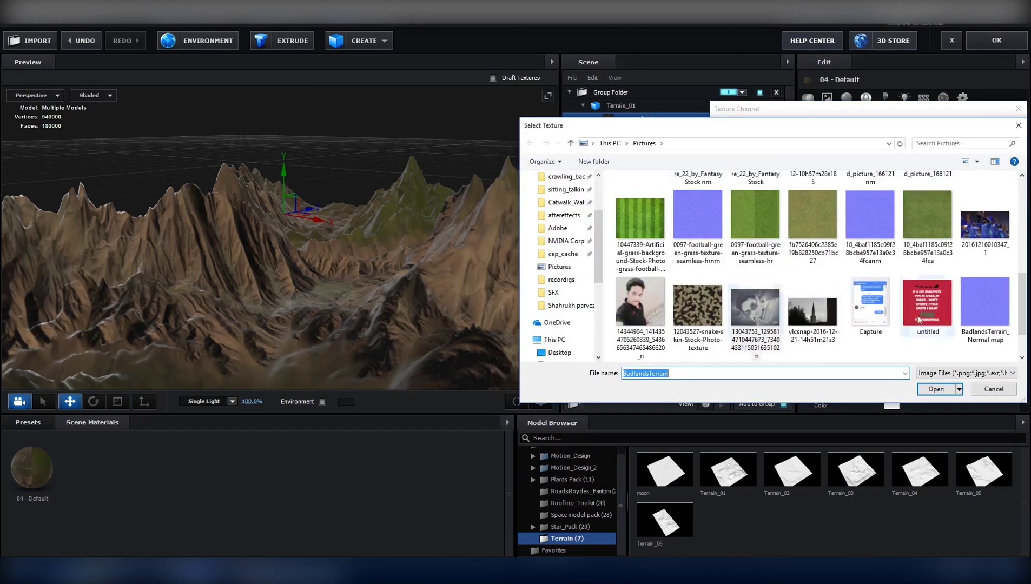
double_click(981, 292)
left_click(989, 326)
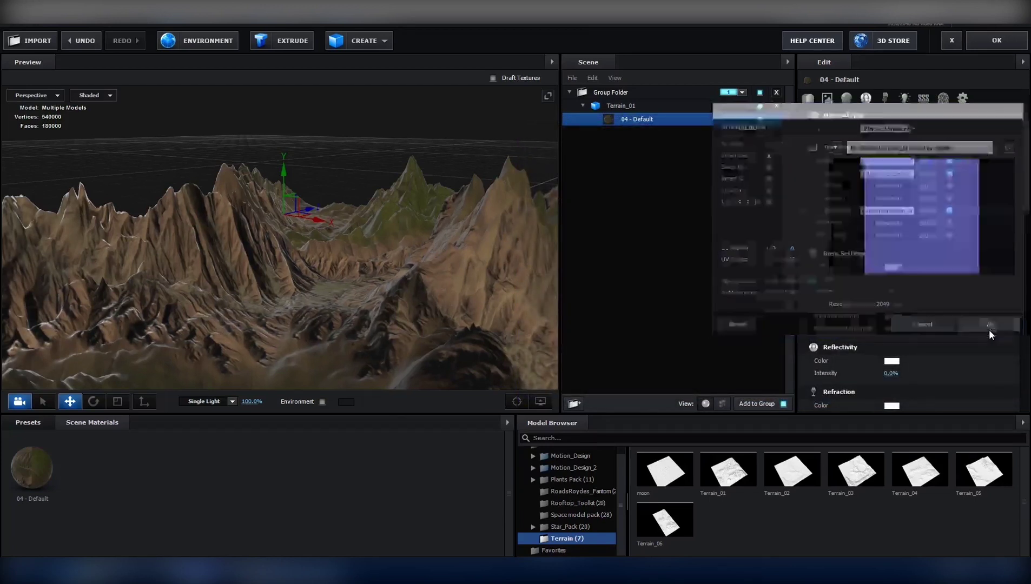
Set the Normal Bump strength to 20% and orbit the view to inspect the terrain relief
left_click(928, 212)
type("20")
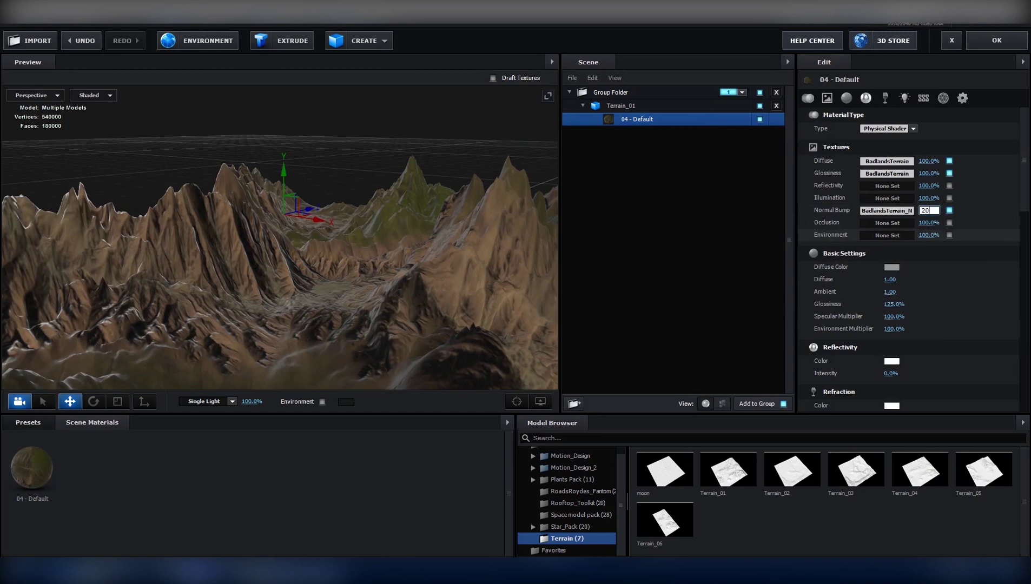
key("Return")
scroll(335, 238, "up", 1)
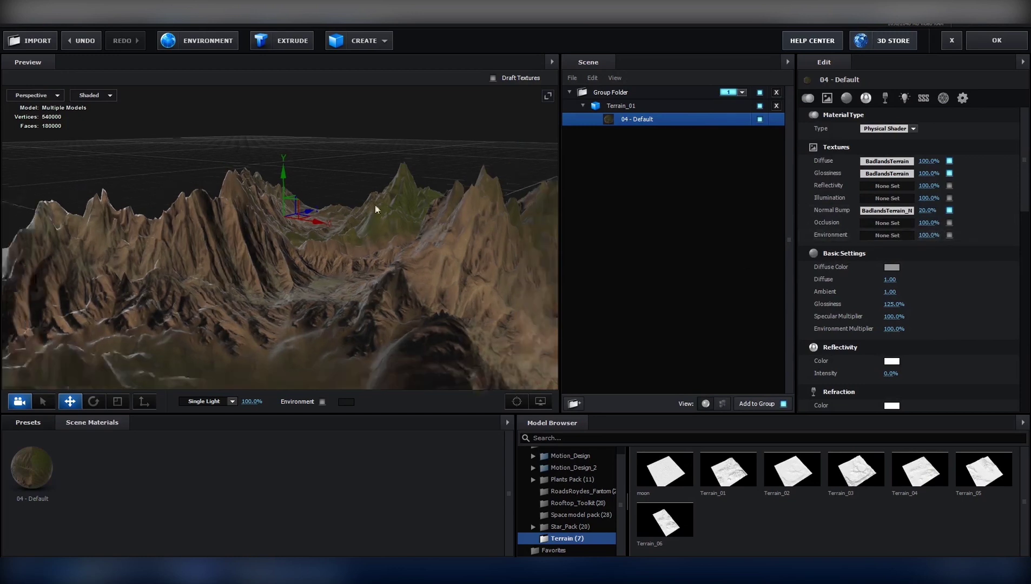
scroll(410, 188, "up", 3)
mouse_move(415, 174)
left_mouse_down()
mouse_move(438, 250)
mouse_move(291, 283)
left_mouse_up()
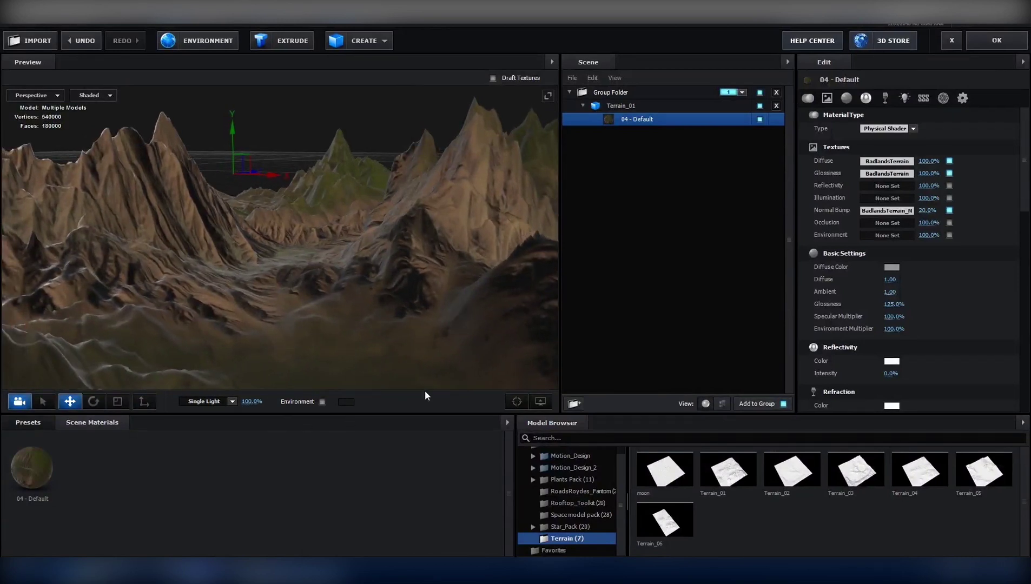
left_click_drag(239, 274, 246, 272)
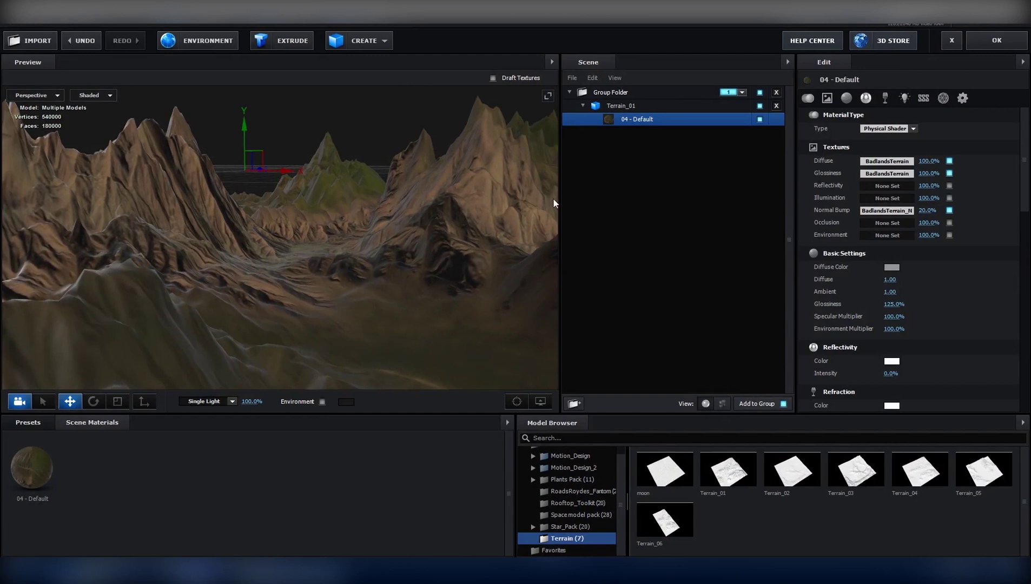
Set the Glossiness texture input levels to 0.32, 0.72 and 0.71, then apply the Element 3D scene
left_click(903, 173)
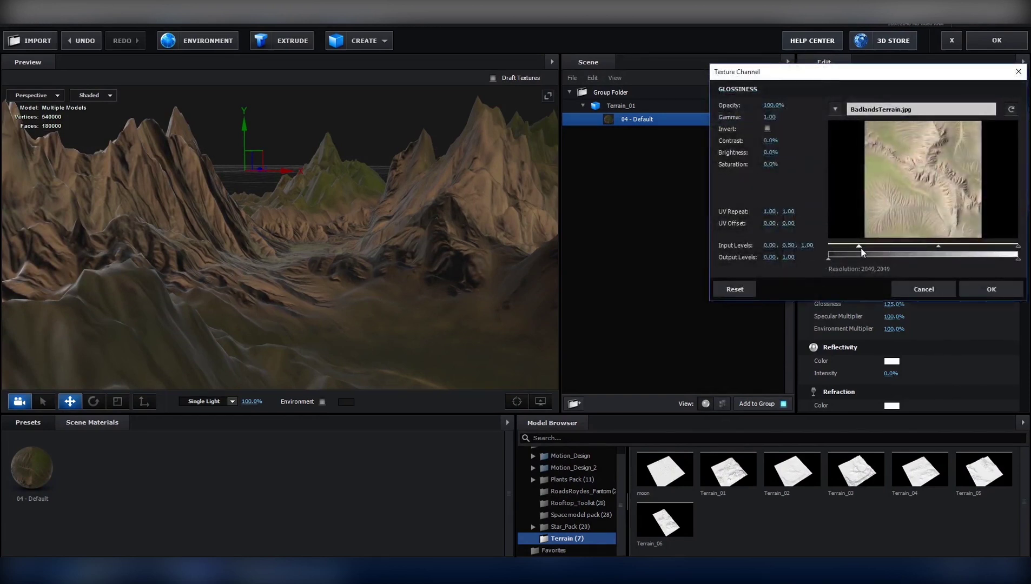
left_click_drag(828, 248, 889, 249)
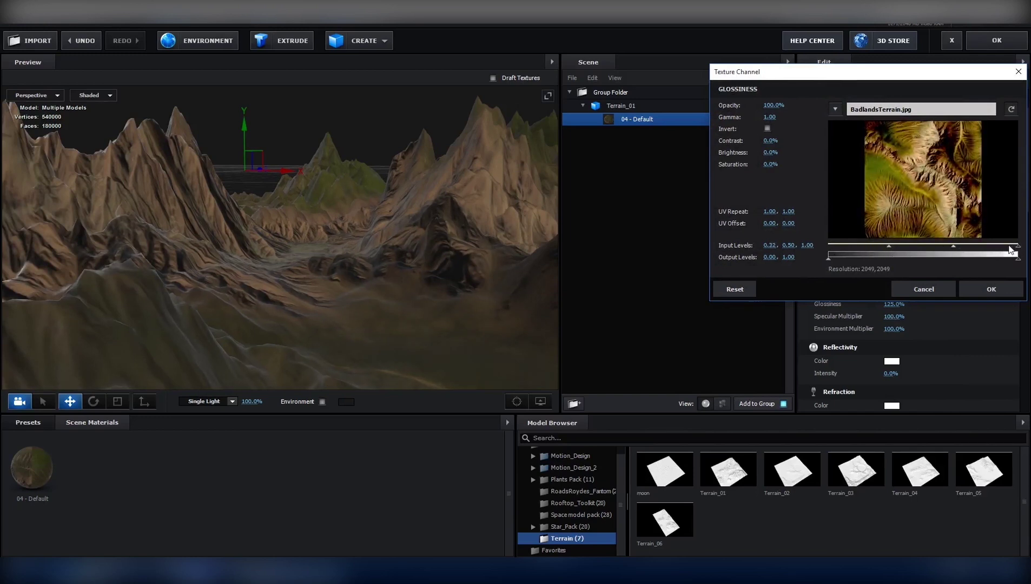
mouse_move(1019, 247)
left_mouse_down()
mouse_move(933, 248)
mouse_move(962, 248)
mouse_move(942, 257)
left_mouse_up()
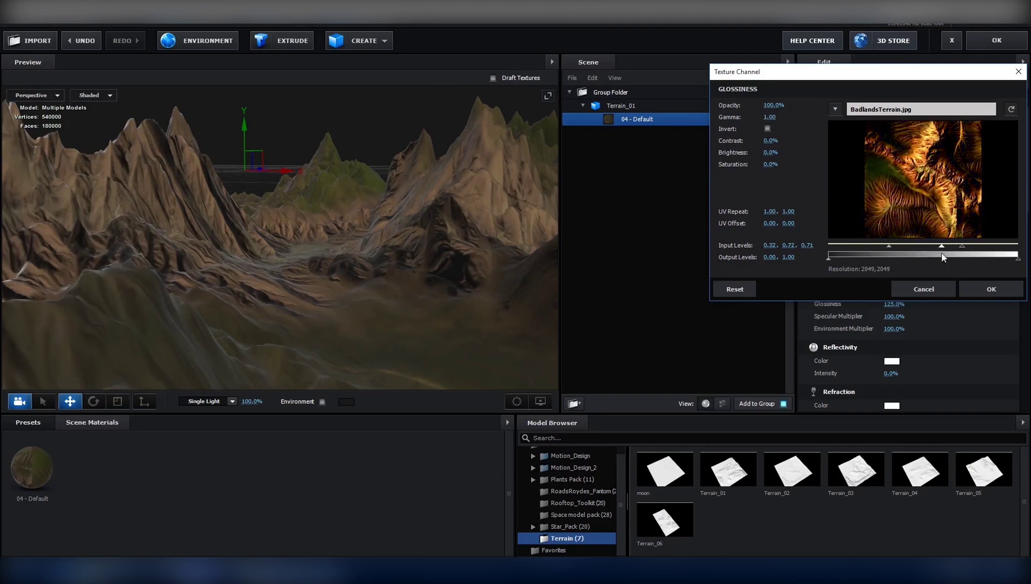
left_click(1004, 292)
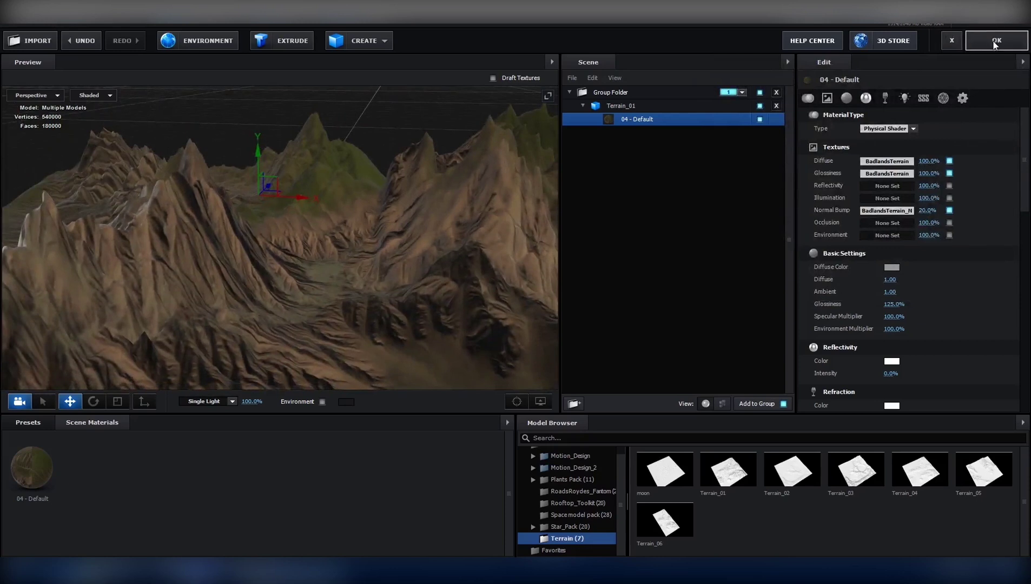
left_click(994, 40)
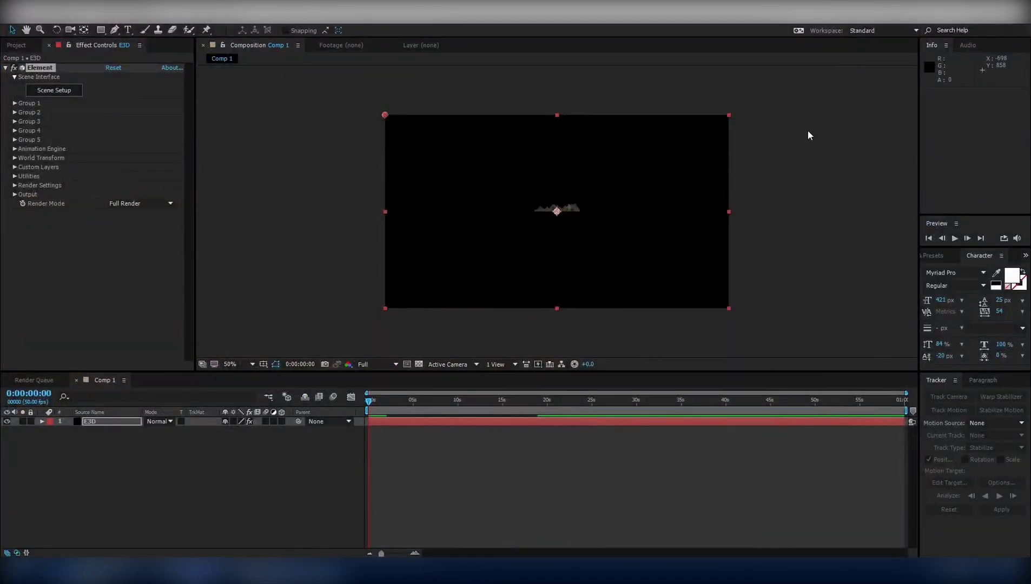
Create Camera 1 as a two-node camera using the 35mm lens preset
left_click(98, 16)
mouse_move(254, 29)
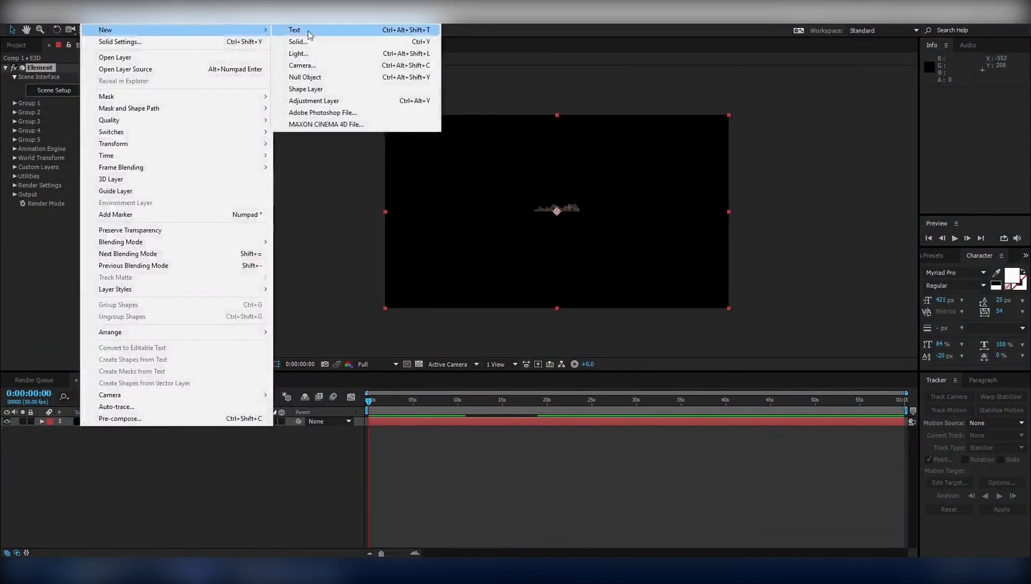
left_click(304, 66)
left_click(437, 280)
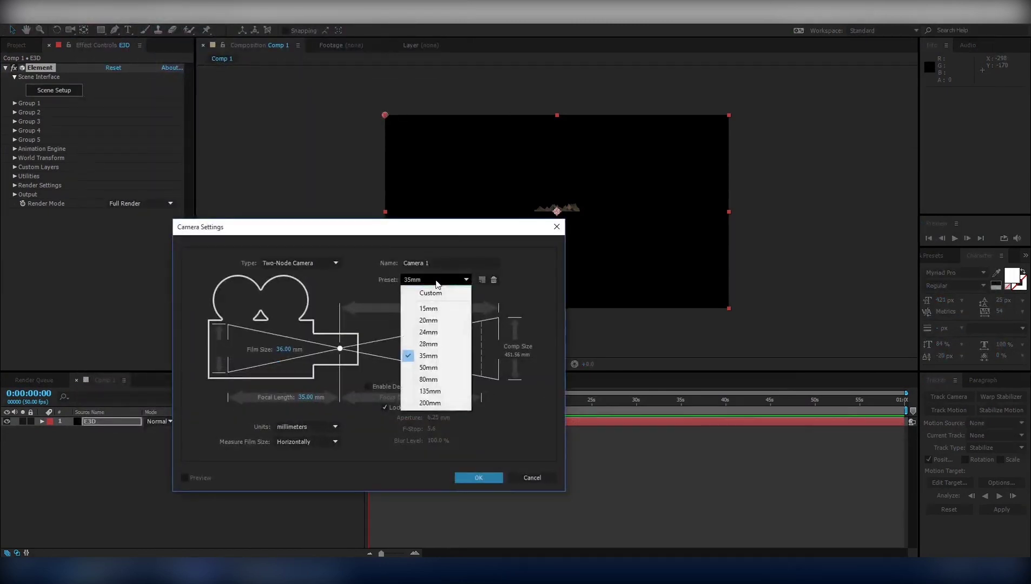
left_click(437, 360)
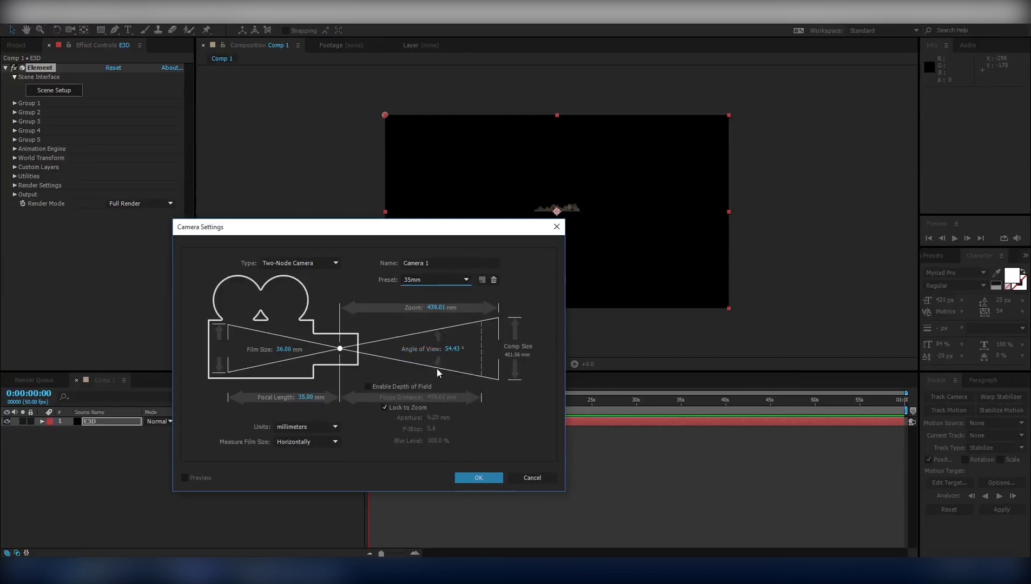
left_click(488, 480)
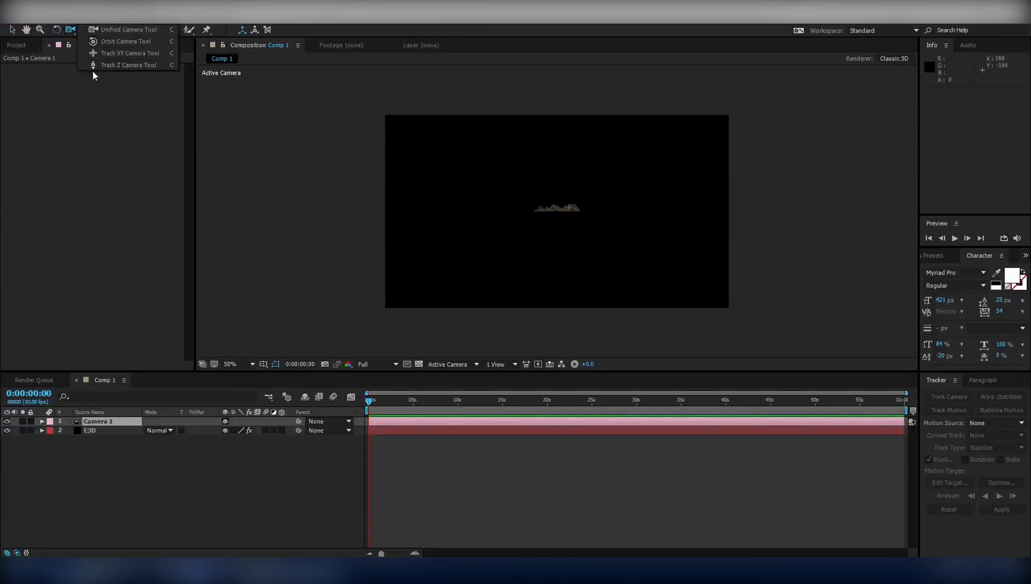
Dolly Camera 1 toward the mountains and orbit it over the terrain
left_click_drag(68, 27, 103, 62)
mouse_move(576, 216)
left_mouse_down()
mouse_move(603, 144)
mouse_move(455, 154)
left_mouse_up()
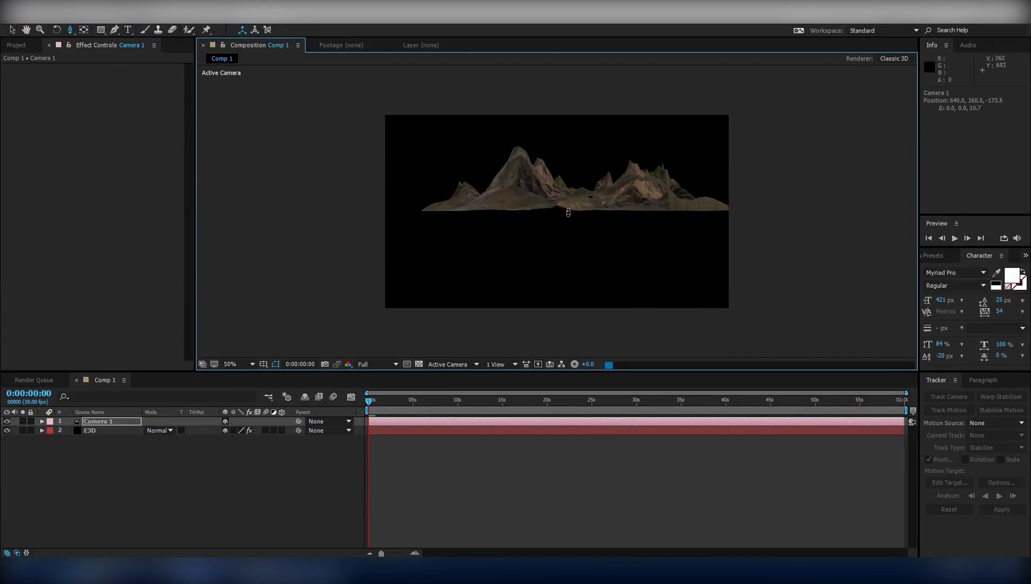
key("c")
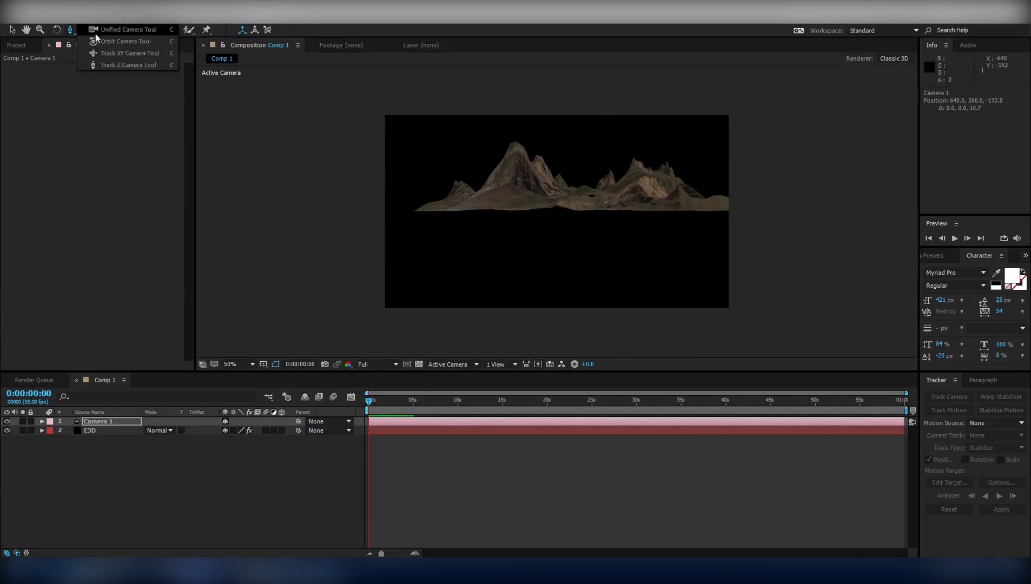
mouse_move(520, 223)
left_mouse_down()
mouse_move(435, 215)
mouse_move(646, 226)
left_mouse_up()
mouse_move(575, 235)
left_mouse_down()
mouse_move(567, 242)
mouse_move(676, 249)
mouse_move(768, 223)
mouse_move(553, 250)
mouse_move(685, 272)
mouse_move(671, 257)
mouse_move(681, 245)
left_mouse_up()
Refine Camera 1 with dolly, track and orbit moves to a low view at 686.5, 338.2, -94.2
left_click_drag(69, 27, 100, 67)
left_click_drag(540, 234, 518, 183)
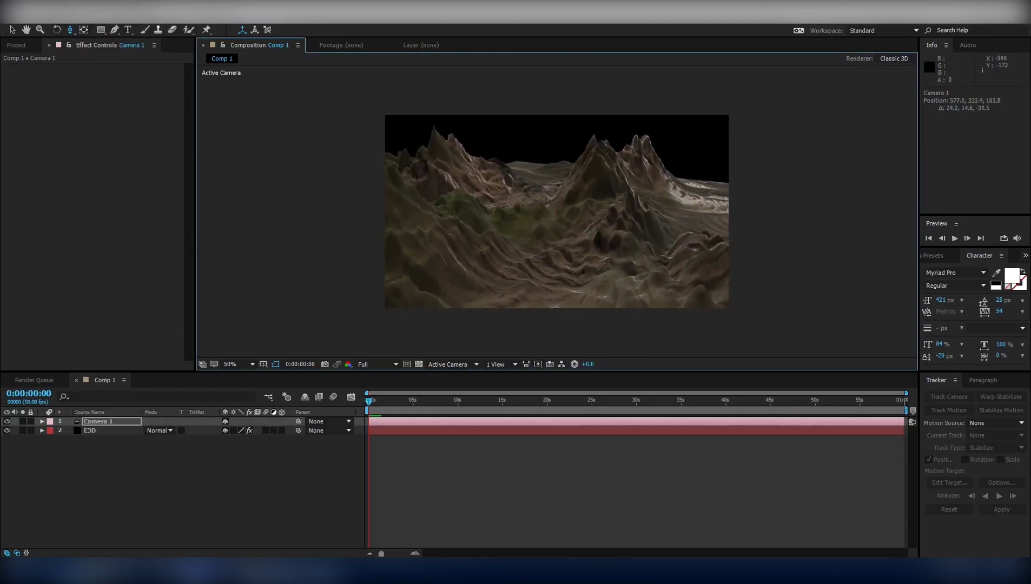
left_click_drag(74, 29, 105, 29)
mouse_move(606, 222)
left_mouse_down()
mouse_move(644, 213)
mouse_move(622, 208)
left_mouse_up()
left_click_drag(71, 30, 103, 67)
mouse_move(535, 217)
left_mouse_down()
mouse_move(526, 232)
mouse_move(579, 229)
left_mouse_up()
left_click_drag(69, 27, 114, 65)
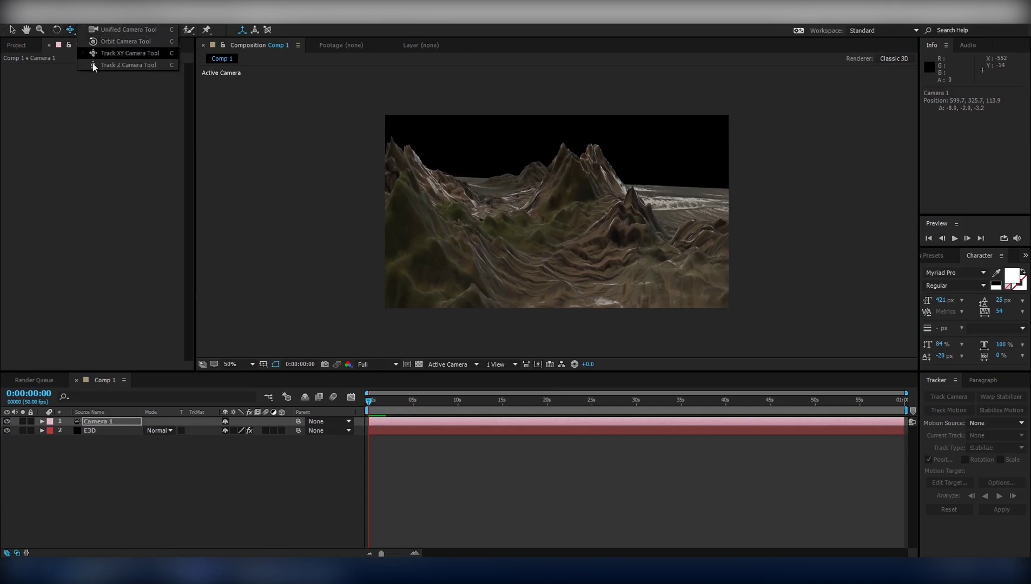
left_click_drag(494, 205, 485, 199)
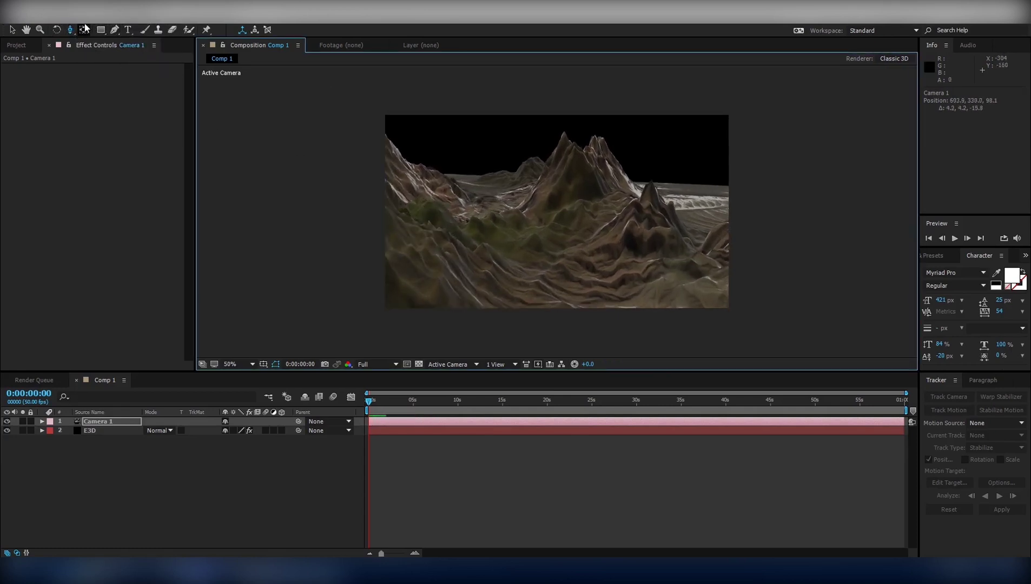
left_click_drag(70, 29, 109, 42)
left_click_drag(643, 208, 431, 204)
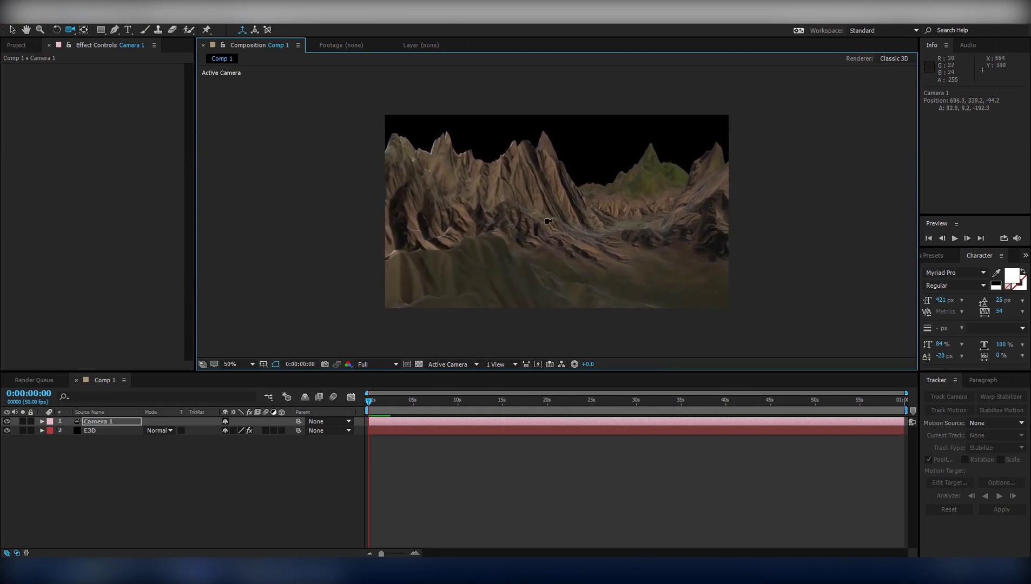
Save the project as a new file in the SFX folder with a name beginning 'Terrain'
left_click(11, 16)
mouse_move(76, 131)
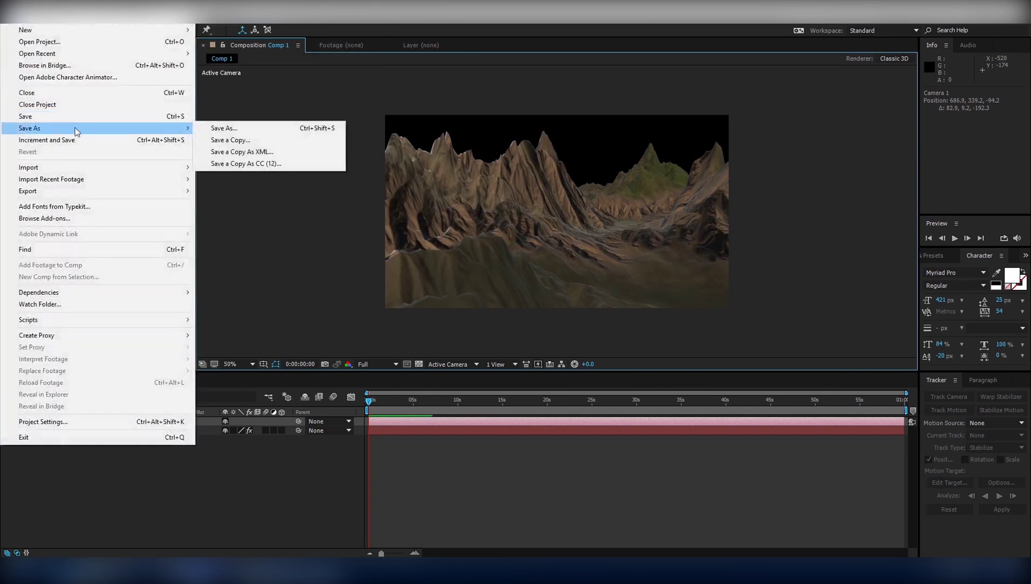
left_click(238, 128)
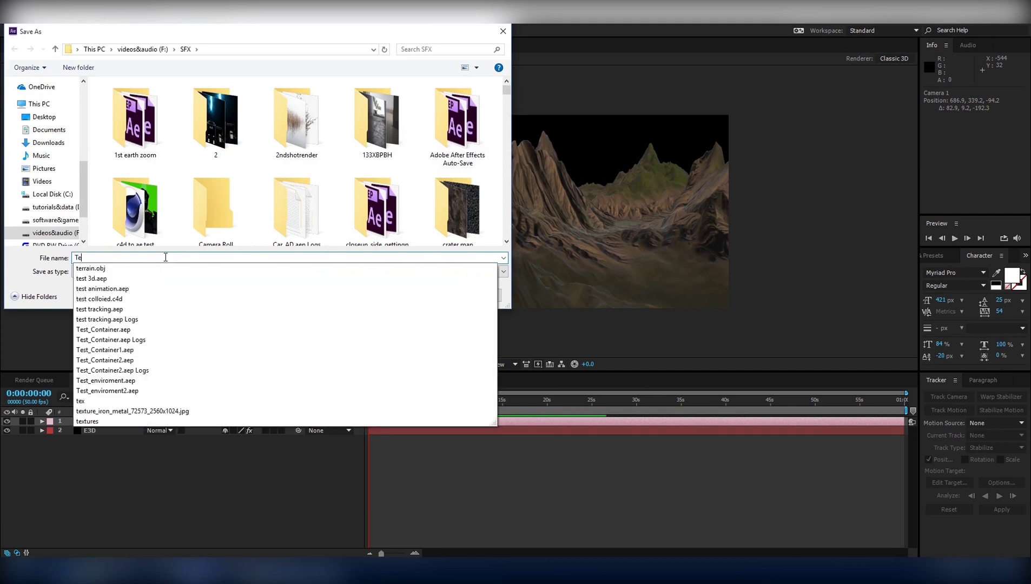
type("Terrain")
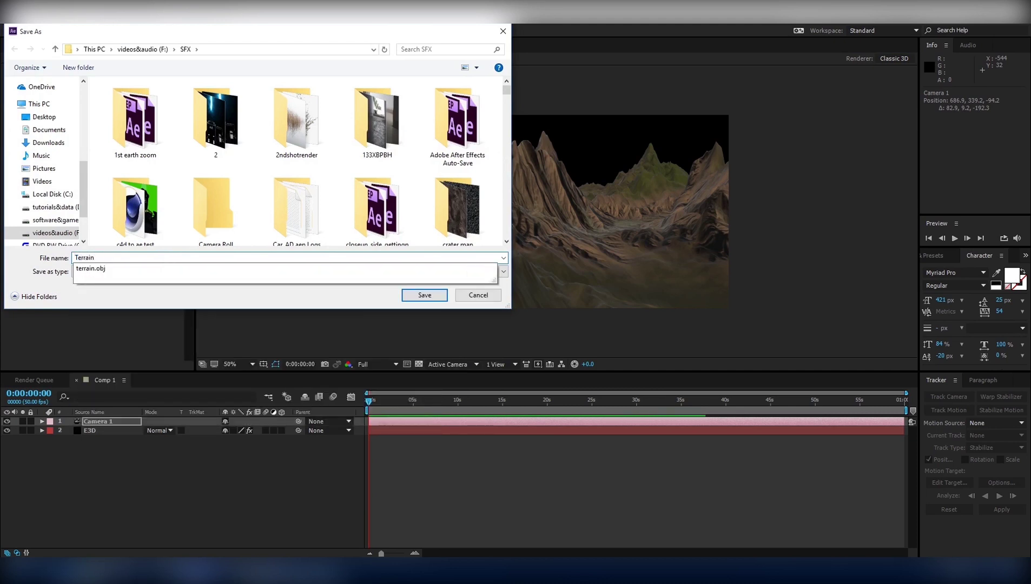
key("Return")
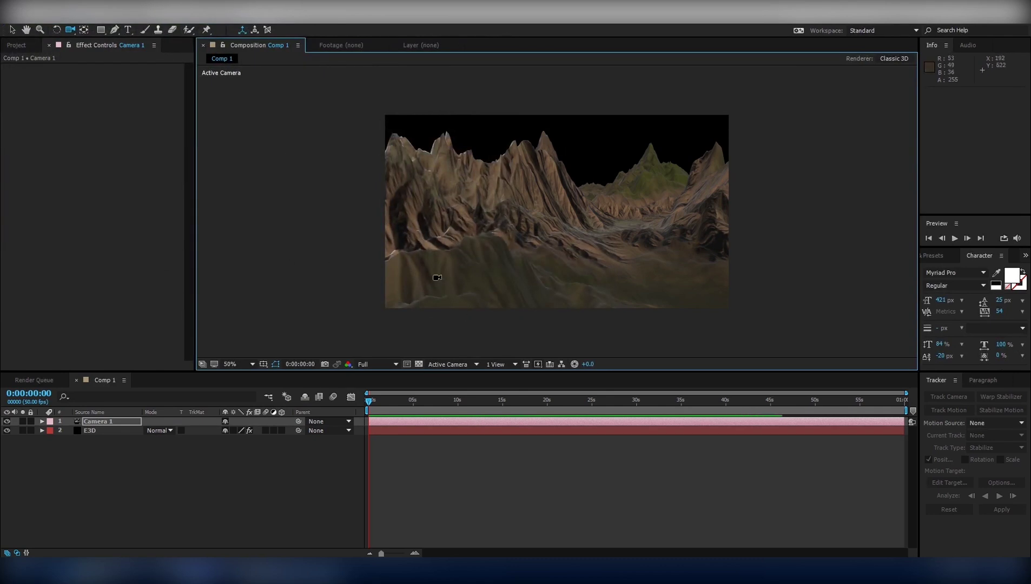
In Chrome, search Google Images for 'landscape Background' and open the first result in a new tab
left_click(253, 572)
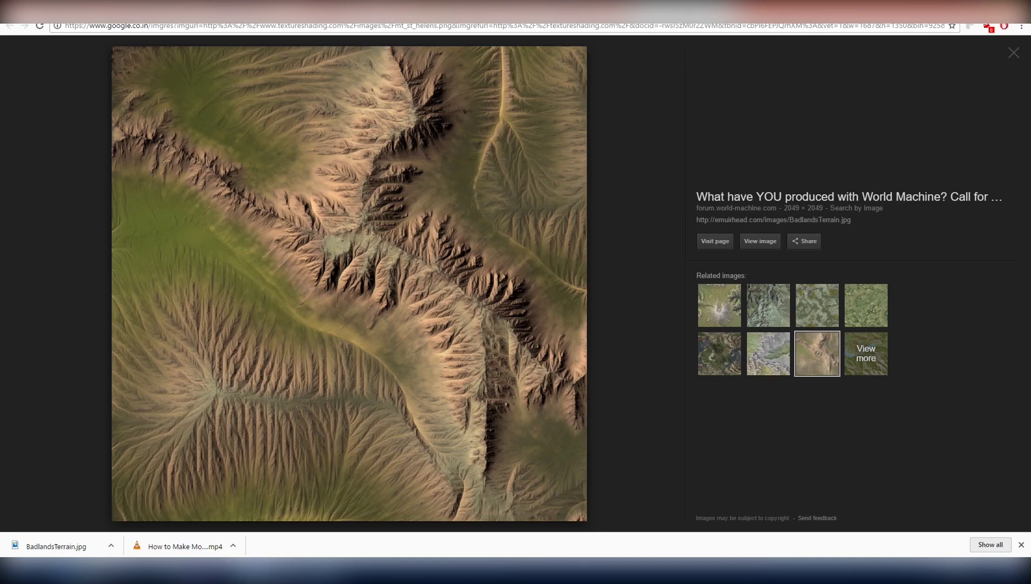
left_click(1013, 53)
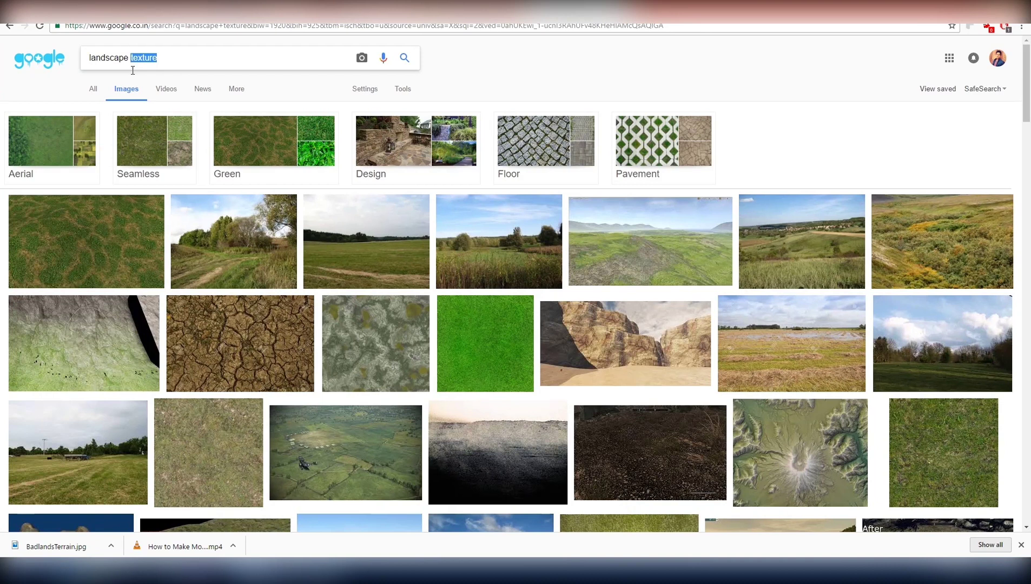
type("ackg")
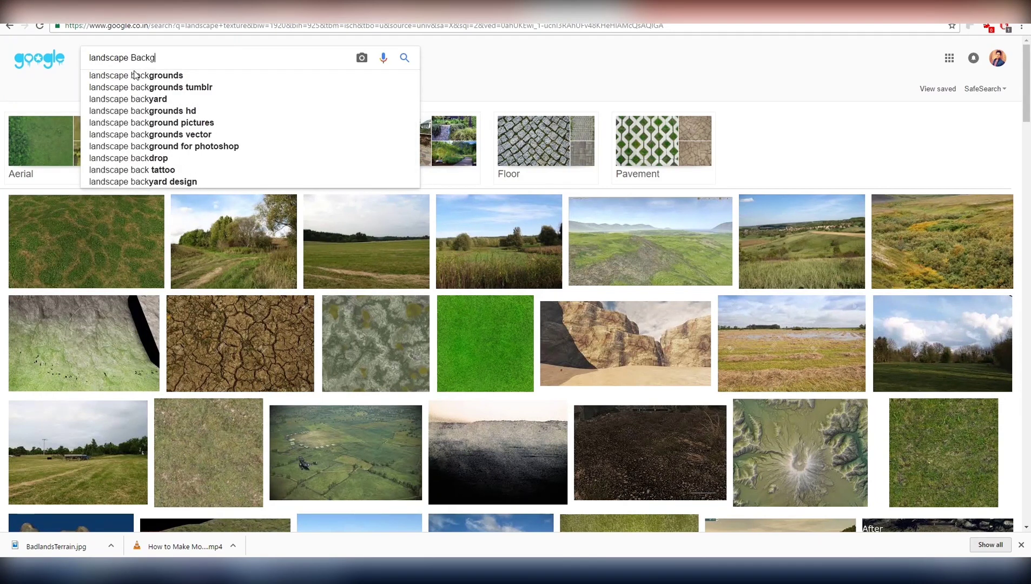
type("round")
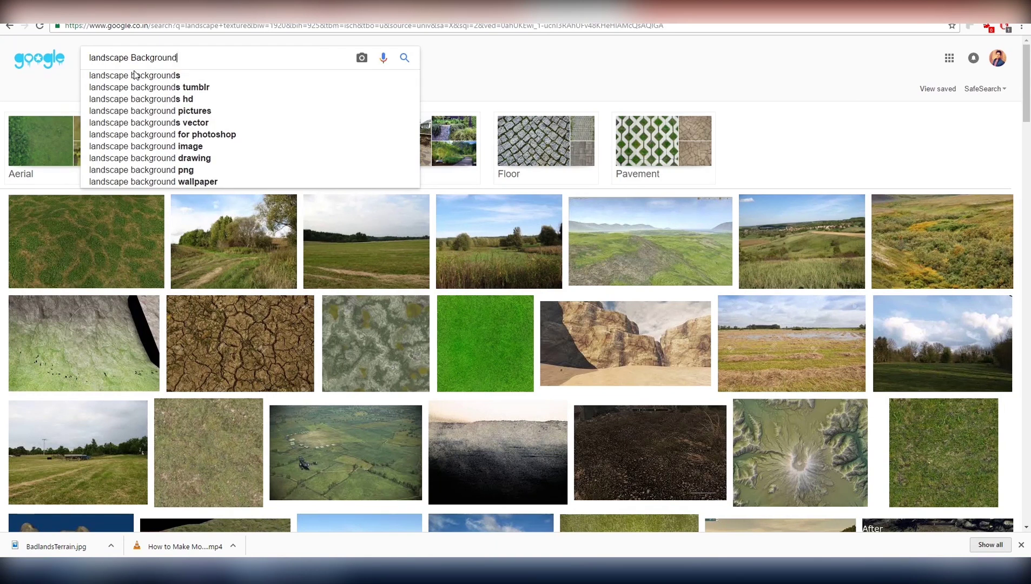
key("Return")
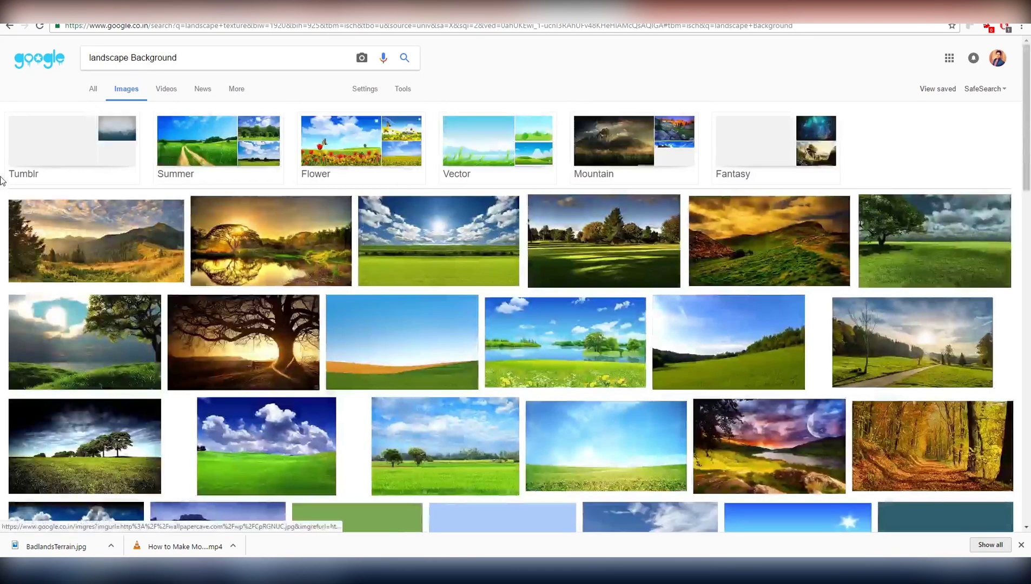
right_click(135, 216)
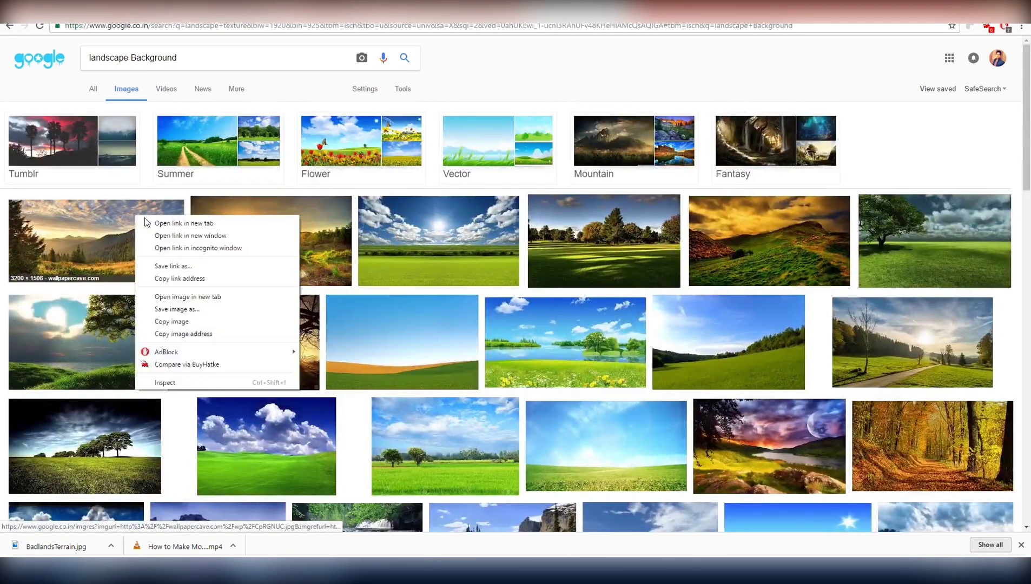
left_click(144, 221)
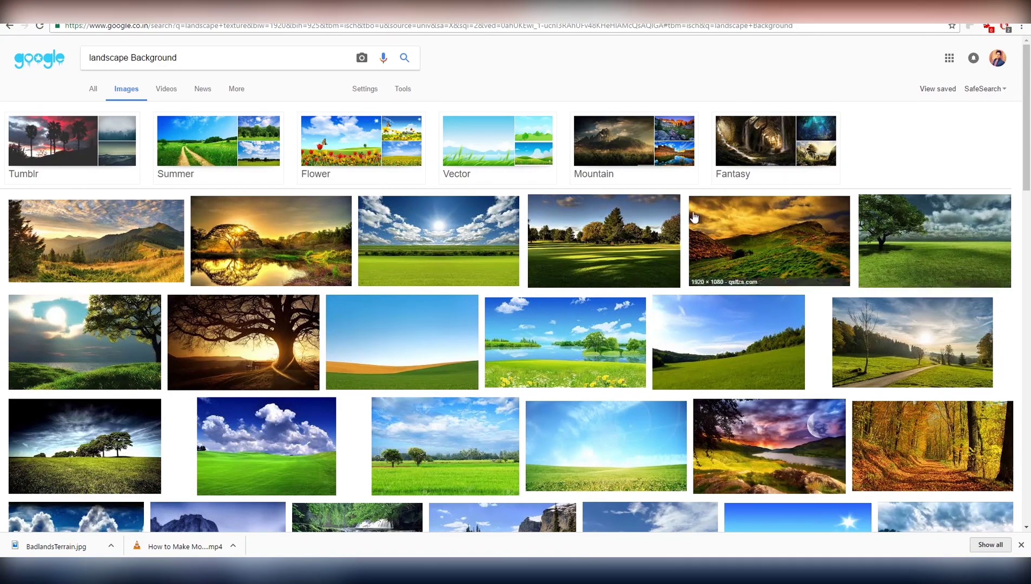
Find the Wallpaper Cave sunlit mountain meadow result and view it in a new tab
scroll(691, 210, "down", 1)
scroll(691, 210, "down", 1)
scroll(691, 210, "down", 1)
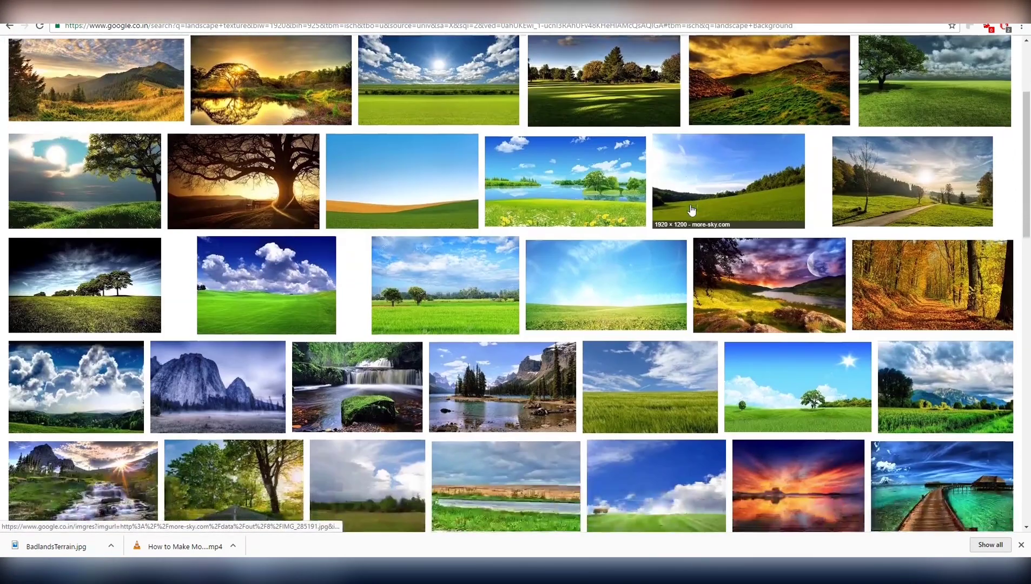
scroll(693, 206, "down", 1)
scroll(696, 196, "down", 2)
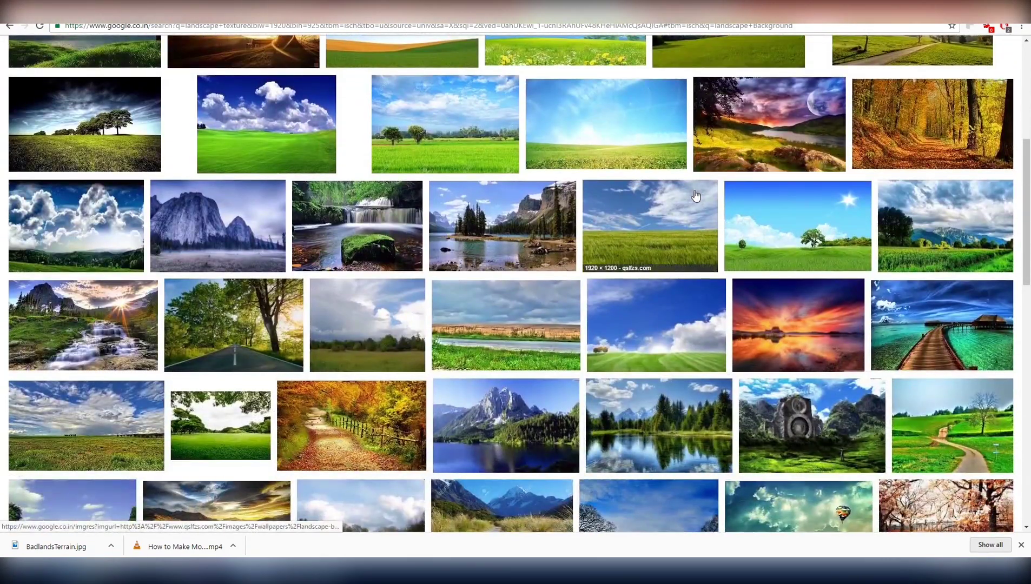
scroll(696, 196, "down", 1)
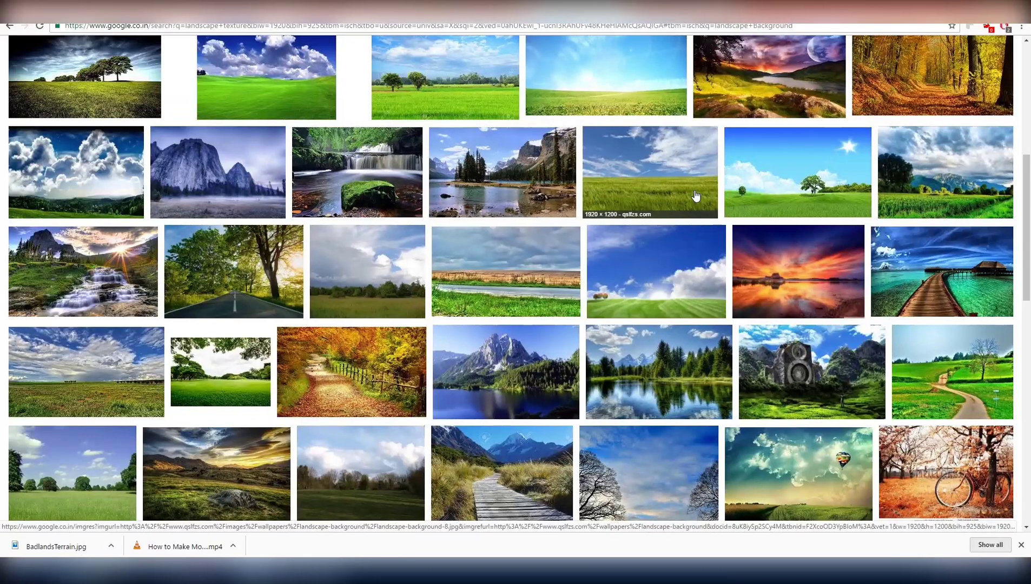
scroll(696, 196, "down", 1)
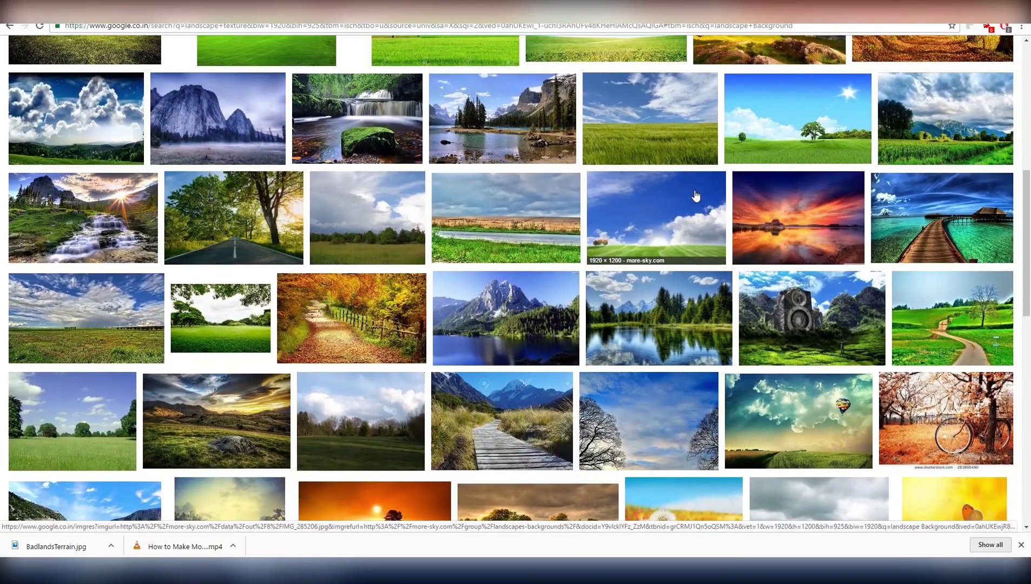
scroll(696, 196, "down", 1)
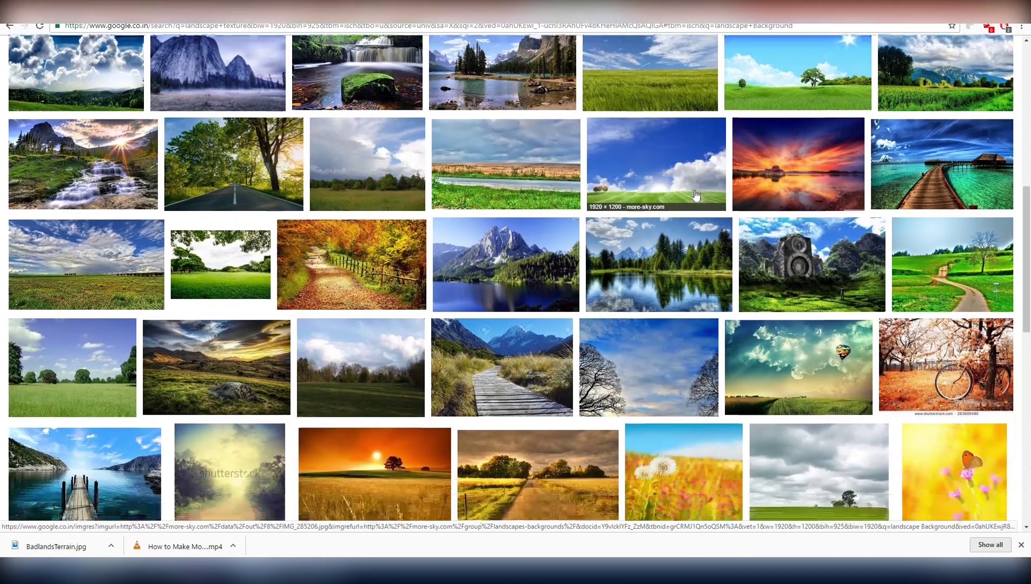
scroll(695, 195, "down", 1)
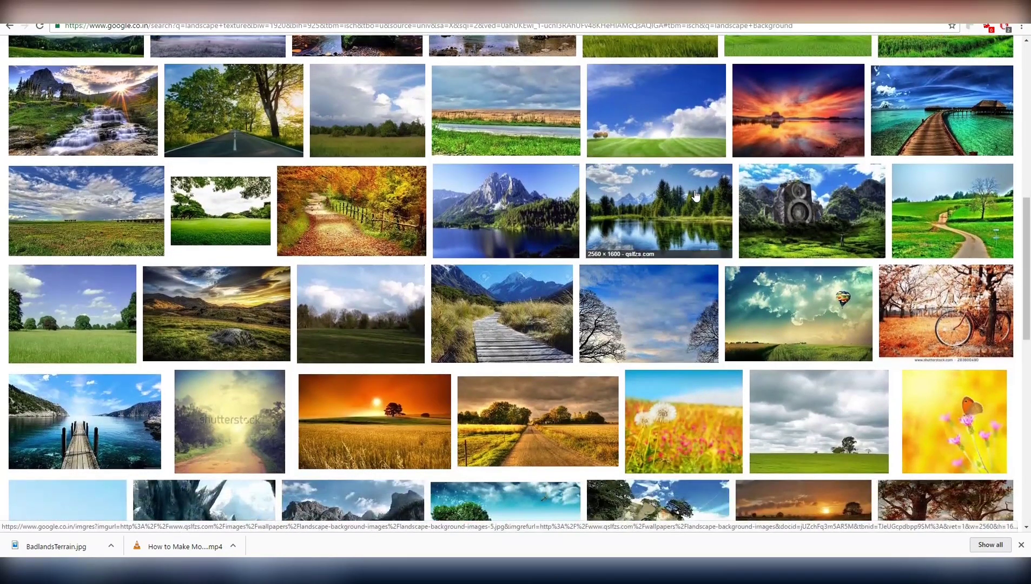
scroll(696, 196, "up", 1)
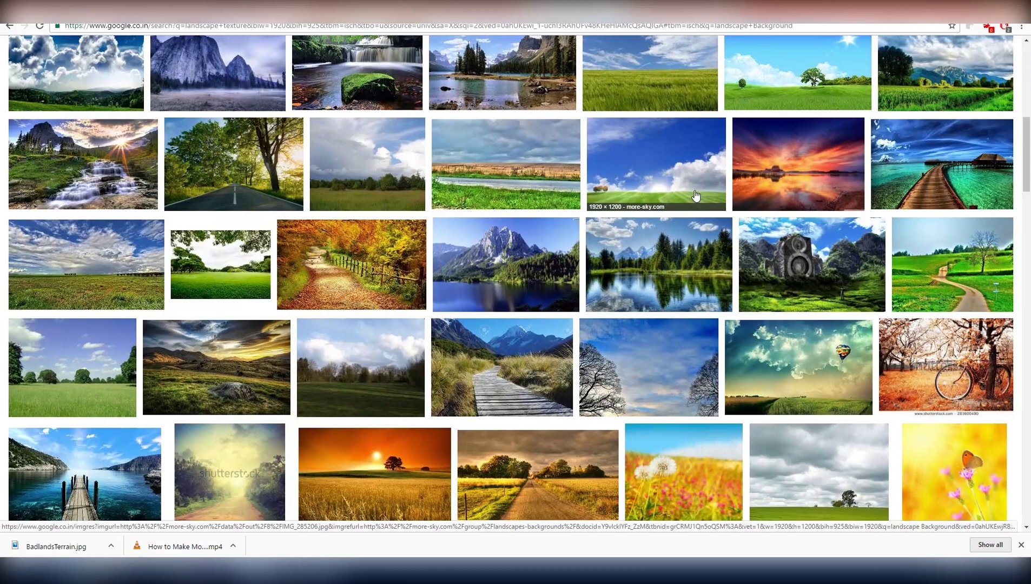
scroll(695, 196, "down", 1)
scroll(695, 195, "down", 1)
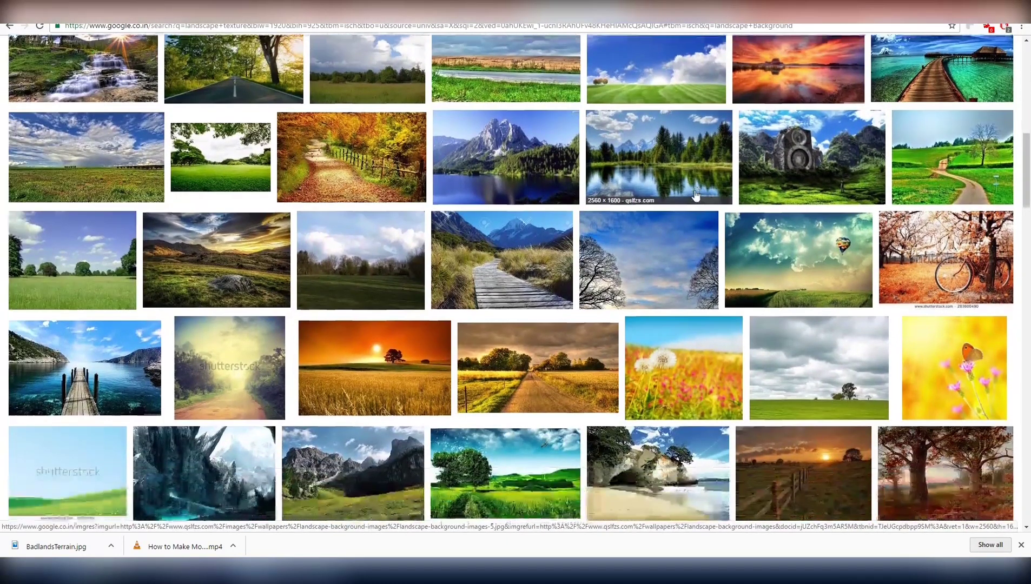
scroll(696, 196, "down", 1)
scroll(695, 196, "up", 1)
scroll(695, 196, "down", 2)
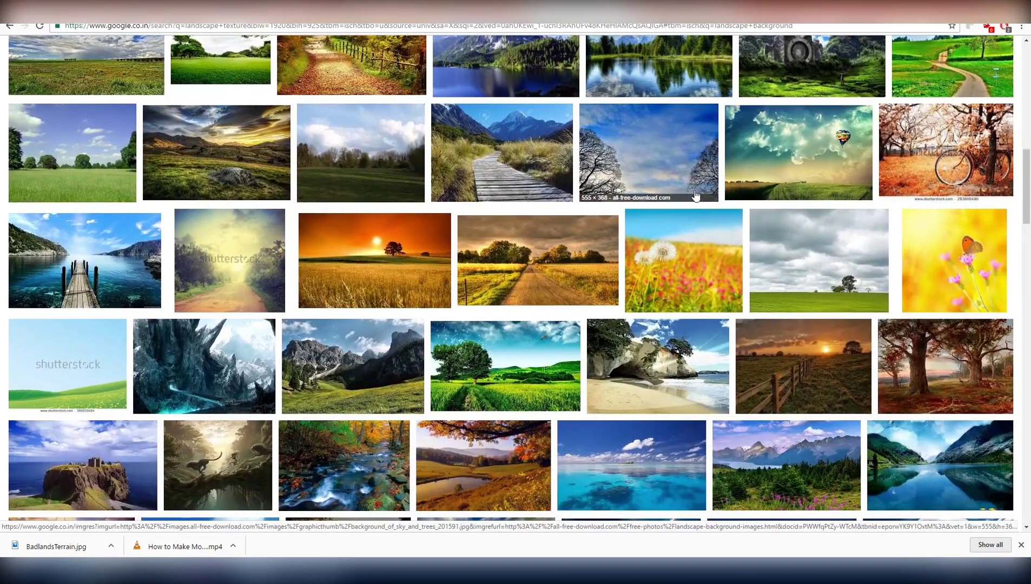
scroll(696, 196, "down", 1)
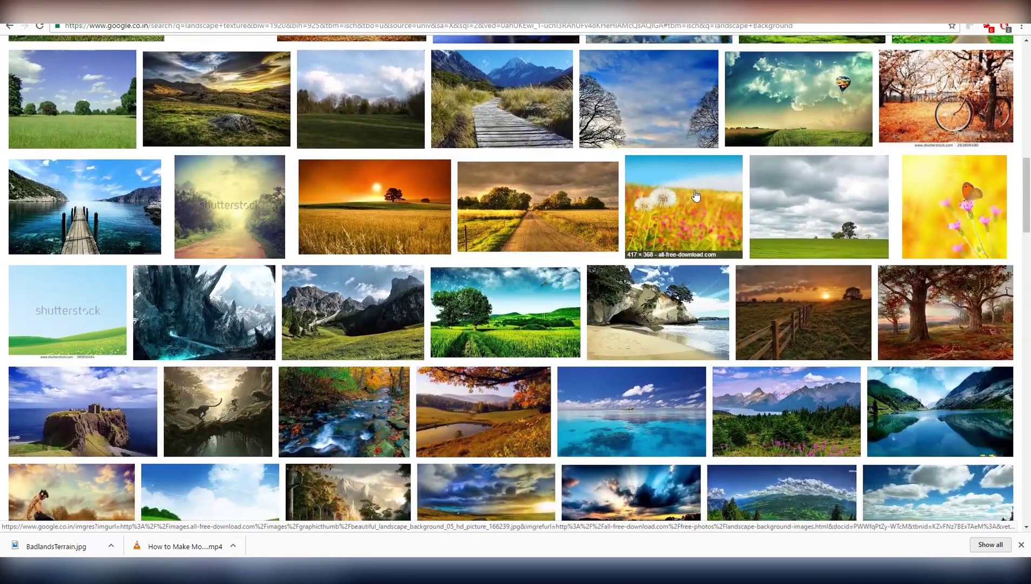
scroll(695, 196, "down", 1)
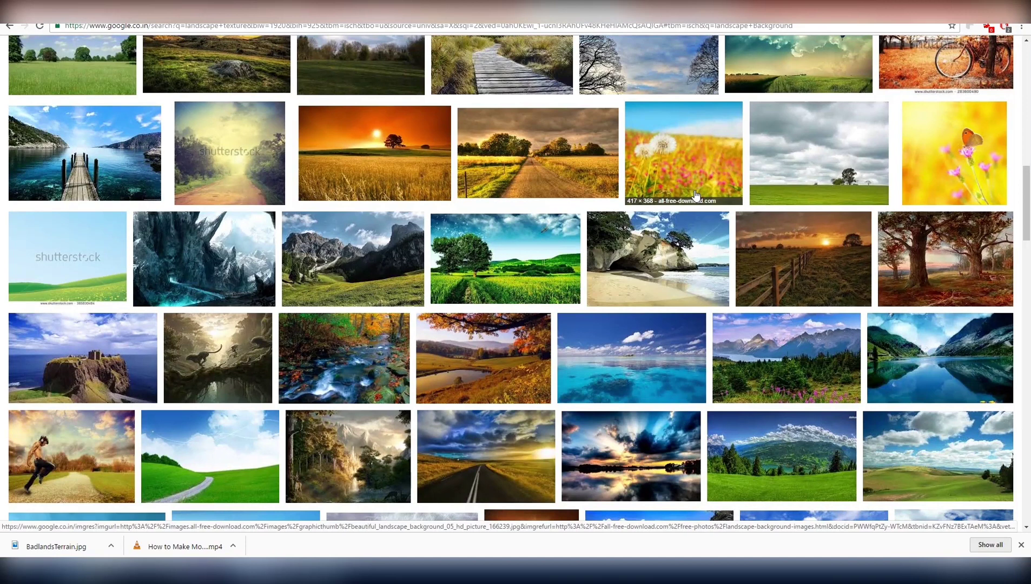
scroll(695, 196, "down", 2)
scroll(695, 196, "down", 1)
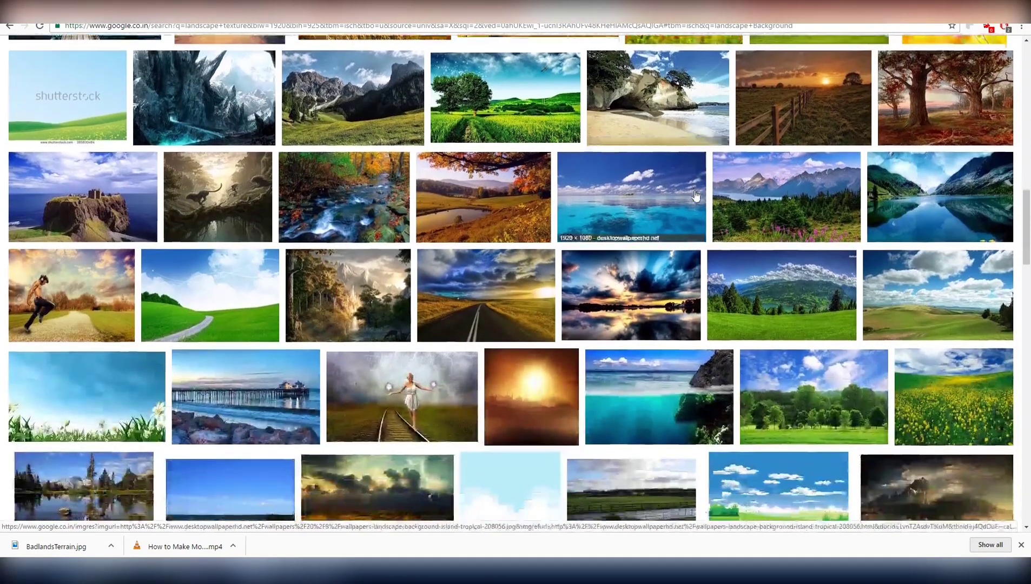
scroll(695, 196, "down", 1)
scroll(695, 196, "down", 1)
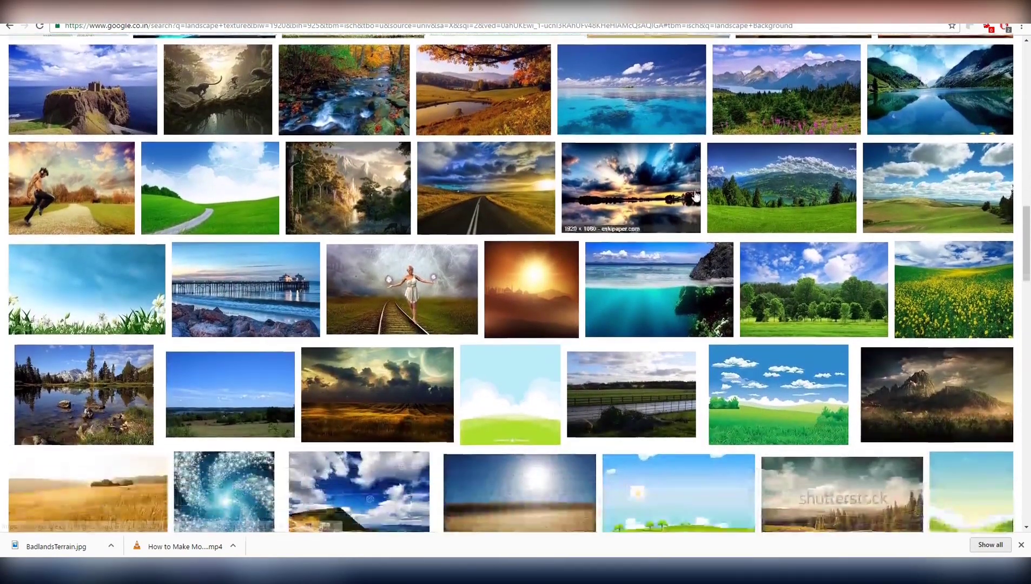
scroll(696, 196, "down", 1)
scroll(695, 195, "down", 1)
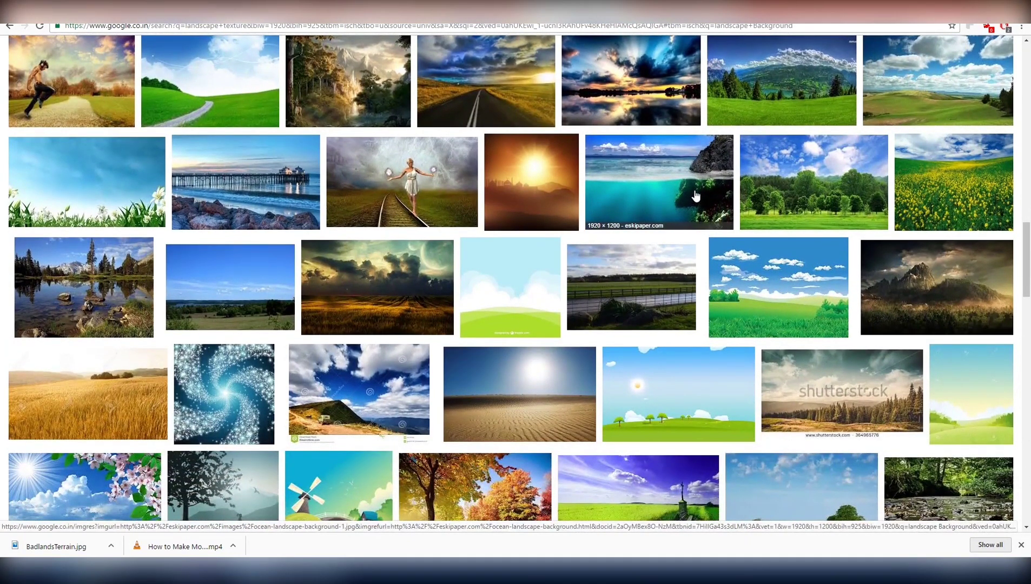
scroll(695, 196, "down", 1)
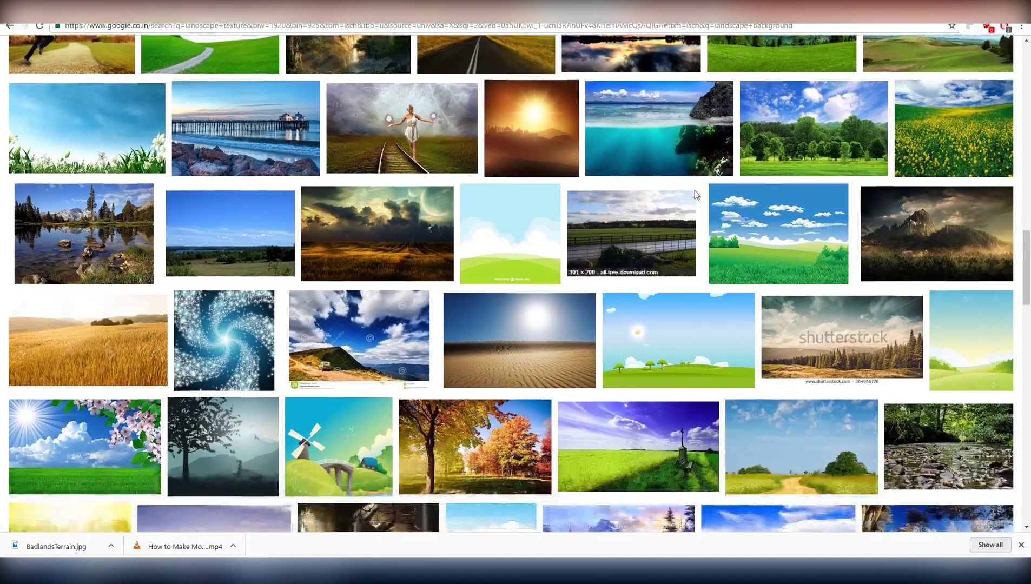
scroll(696, 196, "down", 1)
scroll(696, 195, "down", 1)
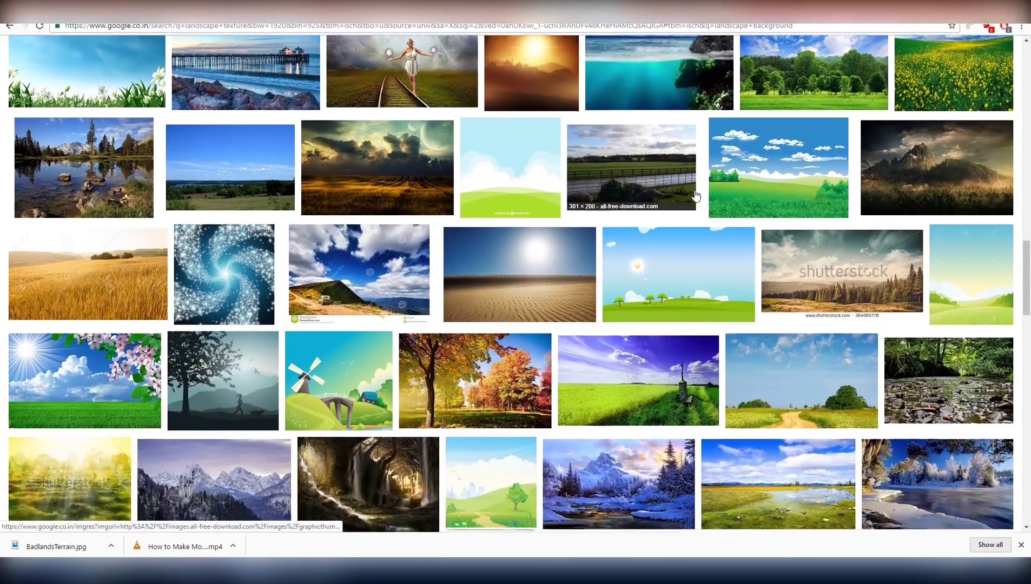
scroll(696, 195, "down", 1)
scroll(696, 195, "down", 1)
scroll(696, 196, "down", 1)
scroll(696, 196, "down", 2)
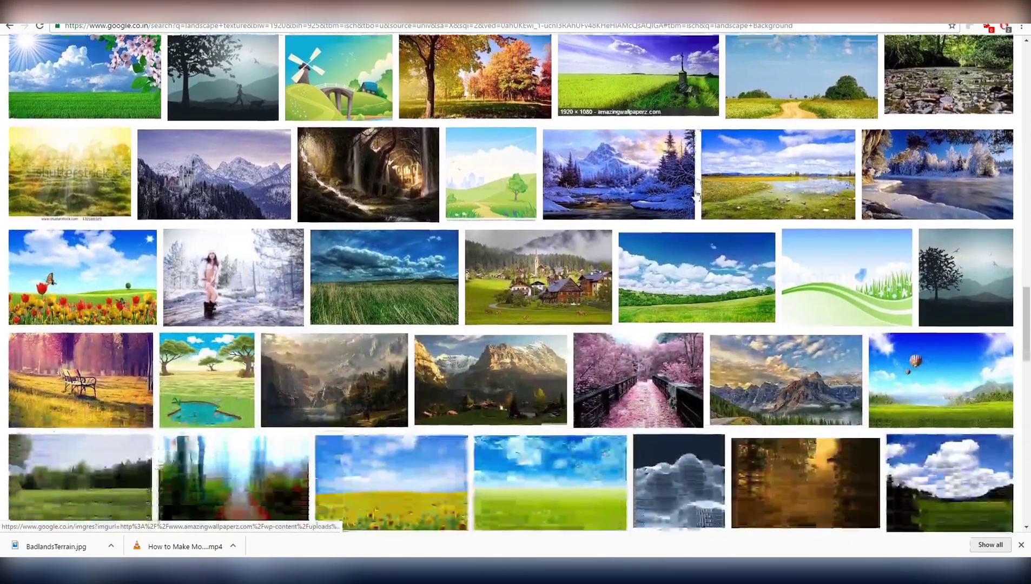
scroll(695, 196, "down", 1)
scroll(696, 196, "down", 1)
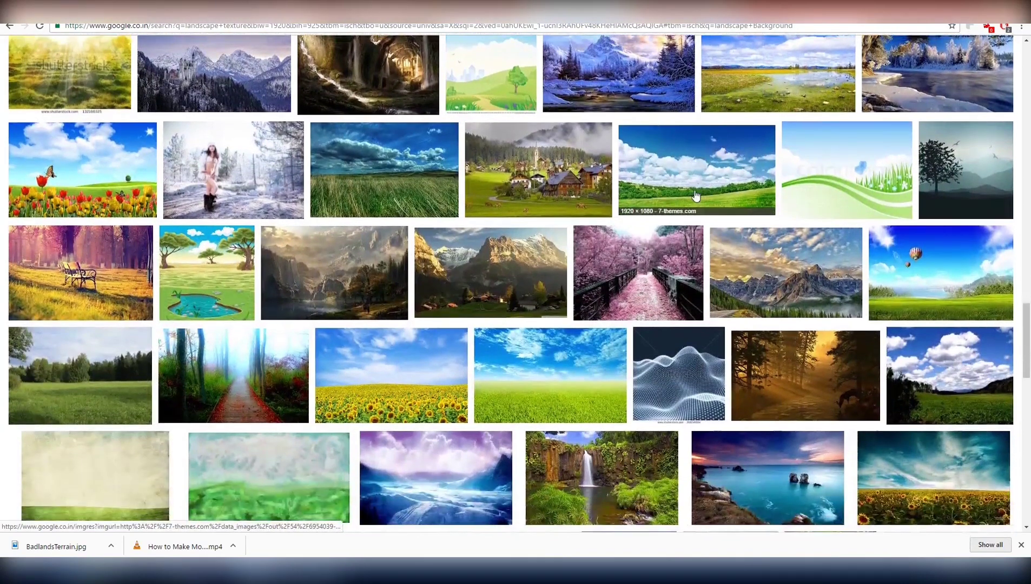
scroll(696, 196, "down", 1)
scroll(696, 195, "down", 1)
scroll(696, 195, "down", 1)
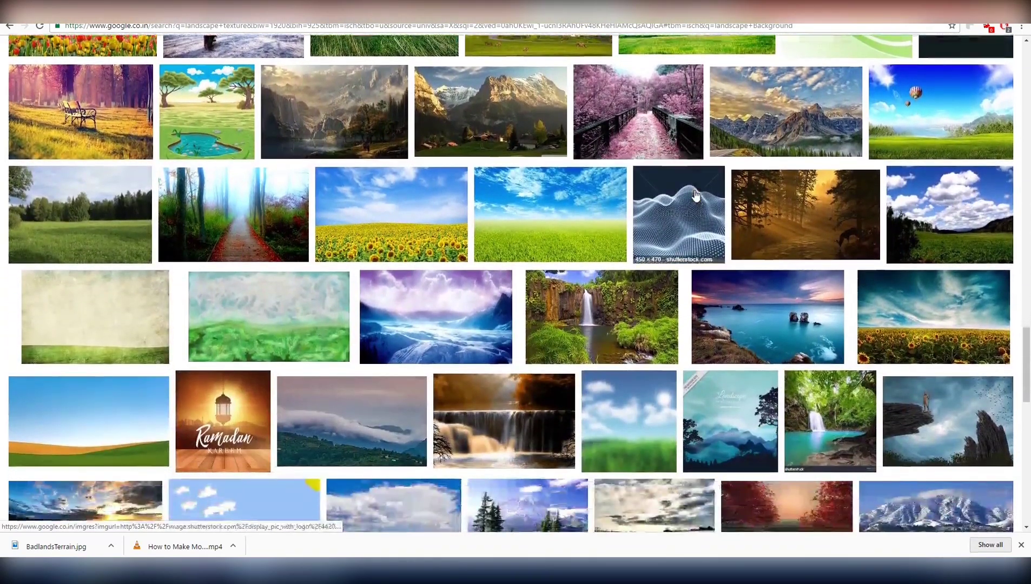
scroll(696, 196, "down", 2)
scroll(696, 196, "down", 1)
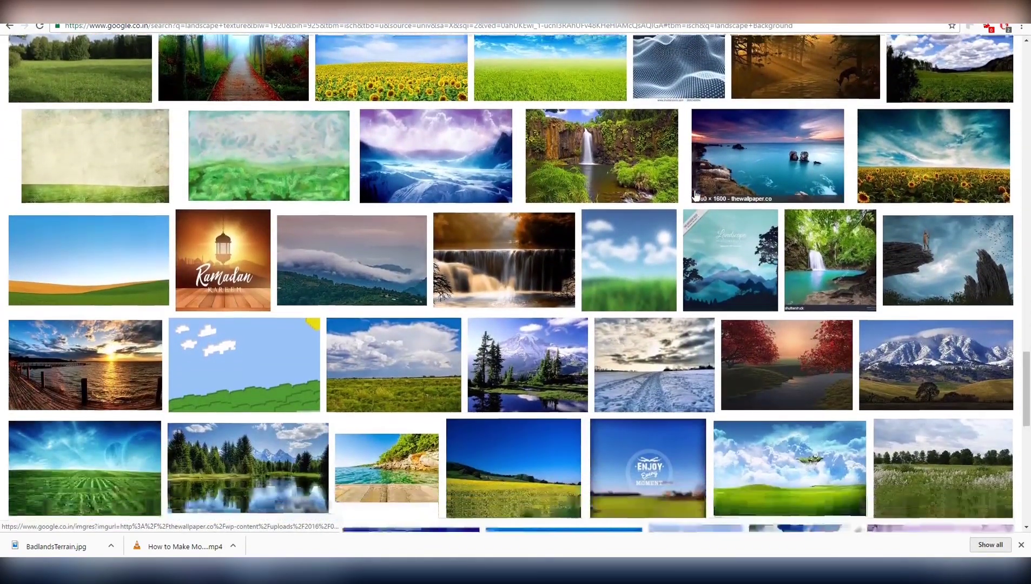
scroll(695, 195, "down", 1)
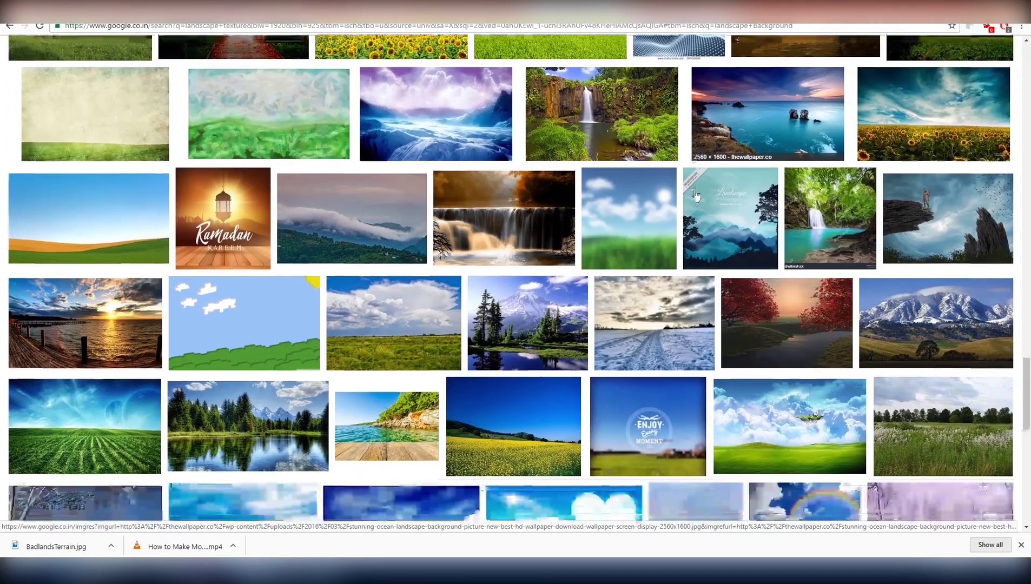
scroll(695, 196, "down", 2)
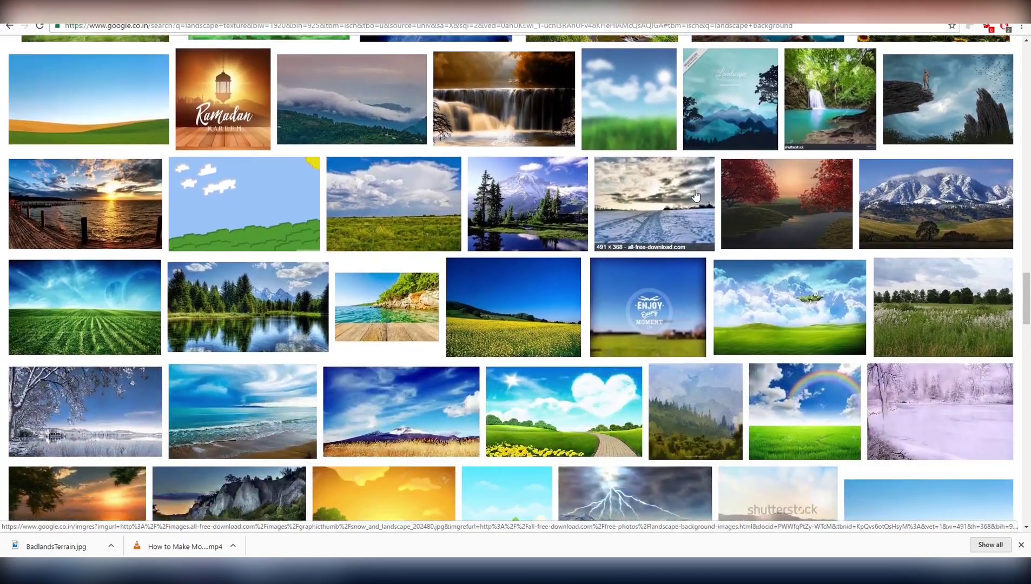
scroll(696, 196, "down", 1)
scroll(696, 196, "down", 1)
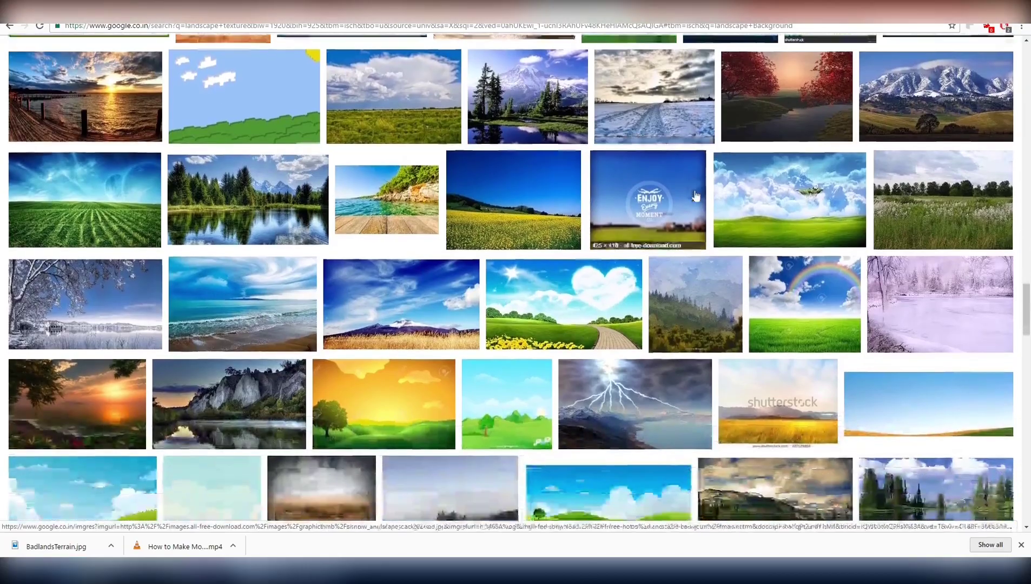
scroll(696, 196, "up", 3)
scroll(696, 196, "up", 5)
scroll(696, 196, "up", 5)
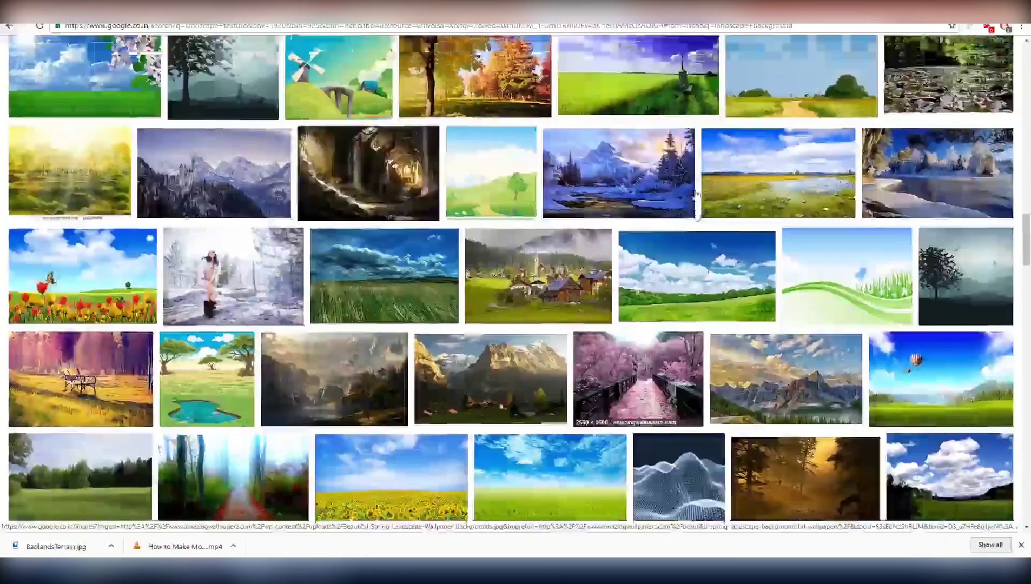
scroll(696, 196, "up", 3)
scroll(696, 196, "up", 2)
scroll(696, 196, "up", 2)
scroll(696, 196, "up", 3)
scroll(696, 195, "up", 1)
scroll(696, 196, "up", 3)
scroll(696, 196, "up", 1)
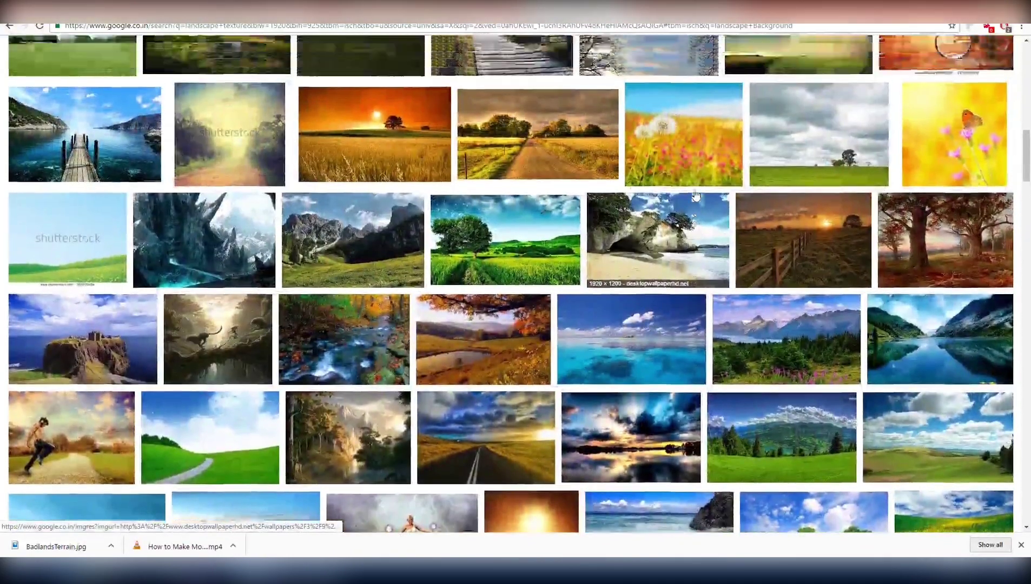
scroll(696, 195, "up", 3)
scroll(696, 195, "up", 1)
scroll(696, 195, "up", 2)
scroll(696, 196, "up", 1)
scroll(696, 197, "up", 1)
scroll(696, 196, "up", 2)
scroll(696, 196, "up", 3)
scroll(696, 196, "up", 1)
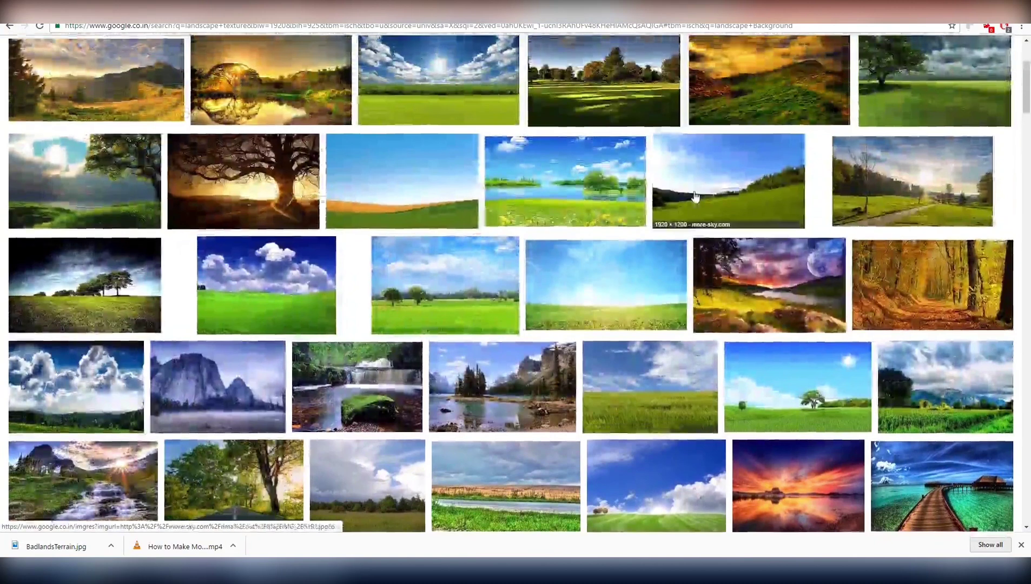
scroll(696, 197, "up", 1)
scroll(696, 196, "down", 3)
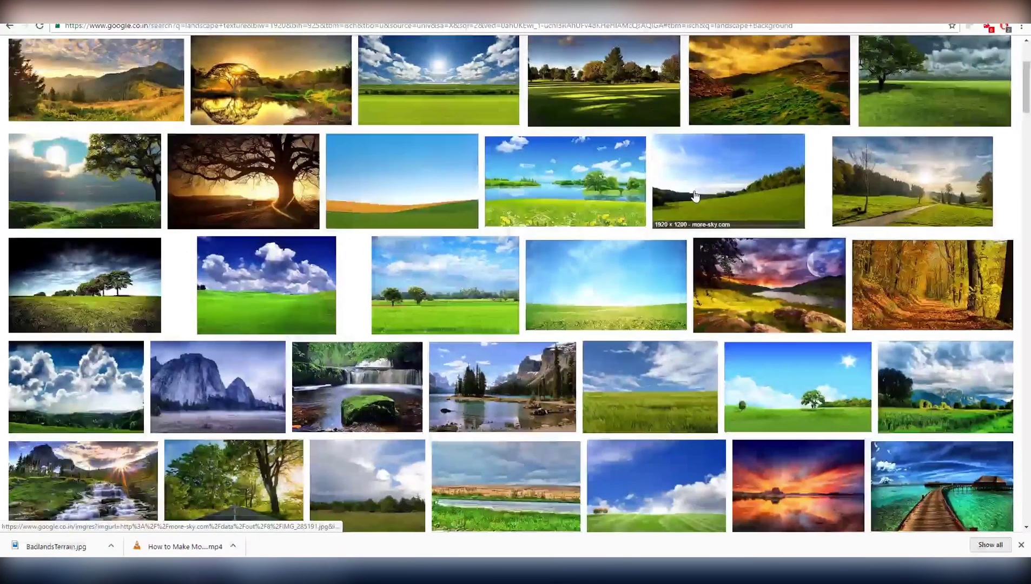
scroll(696, 196, "up", 1)
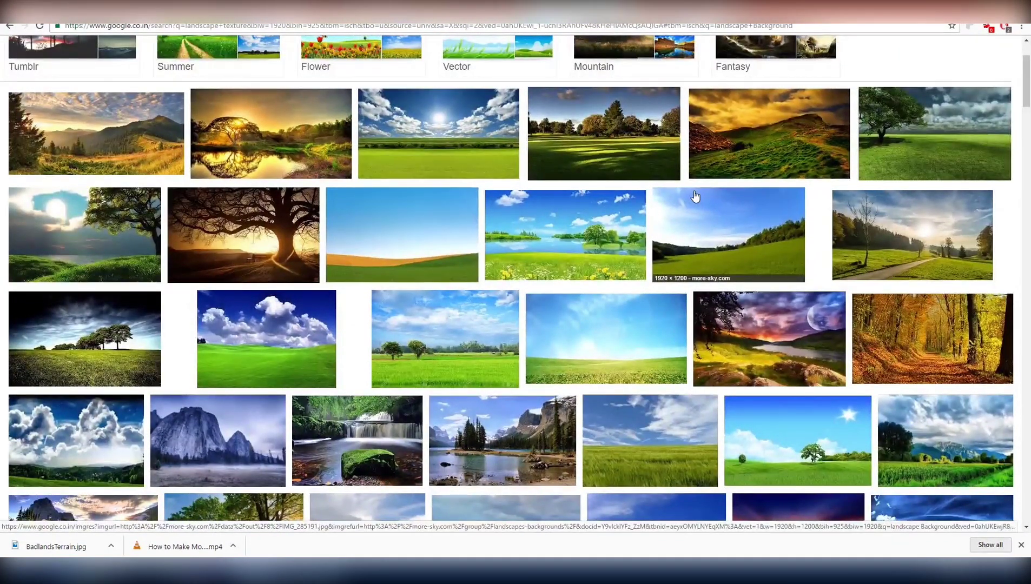
scroll(695, 196, "down", 1)
scroll(695, 196, "down", 1)
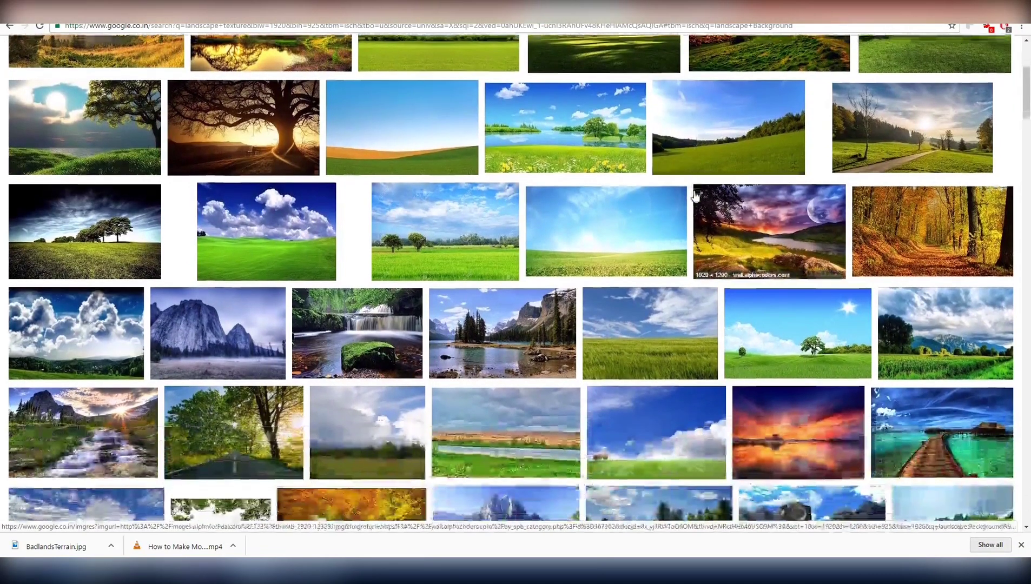
scroll(696, 197, "down", 1)
scroll(696, 197, "down", 1)
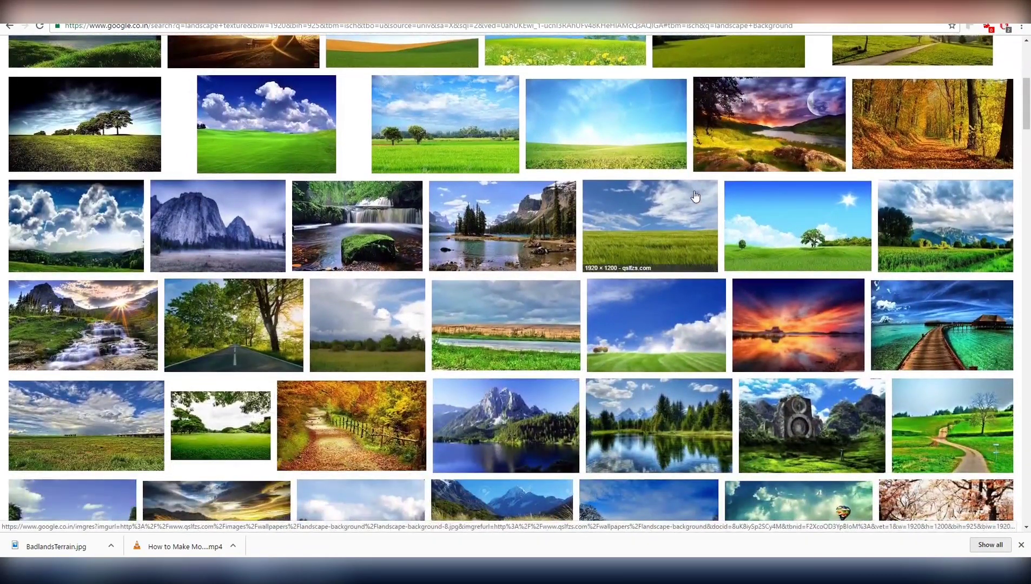
scroll(696, 196, "down", 1)
right_click(540, 248)
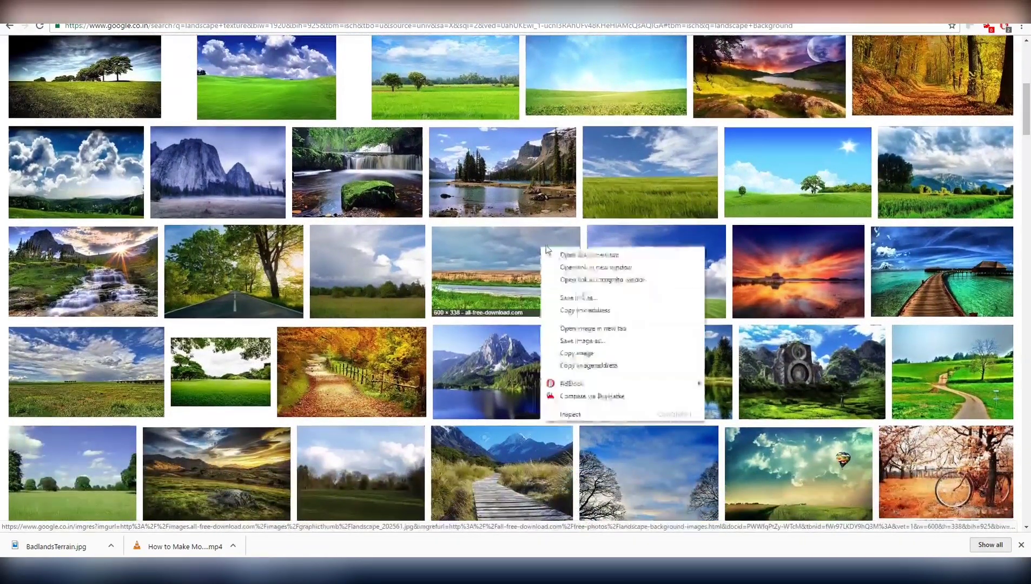
left_click(597, 255)
left_click(697, 14)
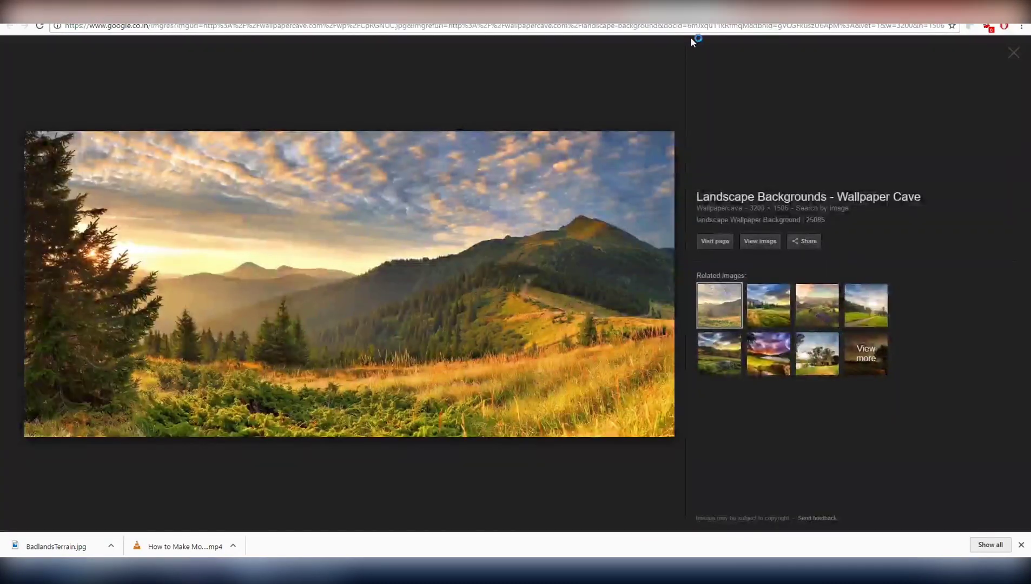
Save the full-size mountain landscape image to disk as CpRGNUC
right_click(541, 216)
left_click(604, 301)
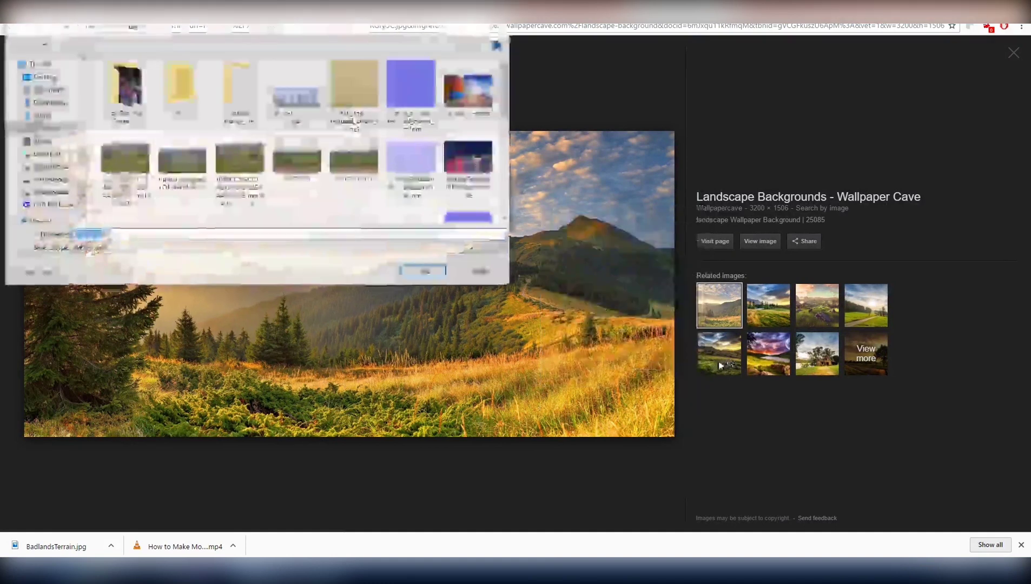
left_click(424, 272)
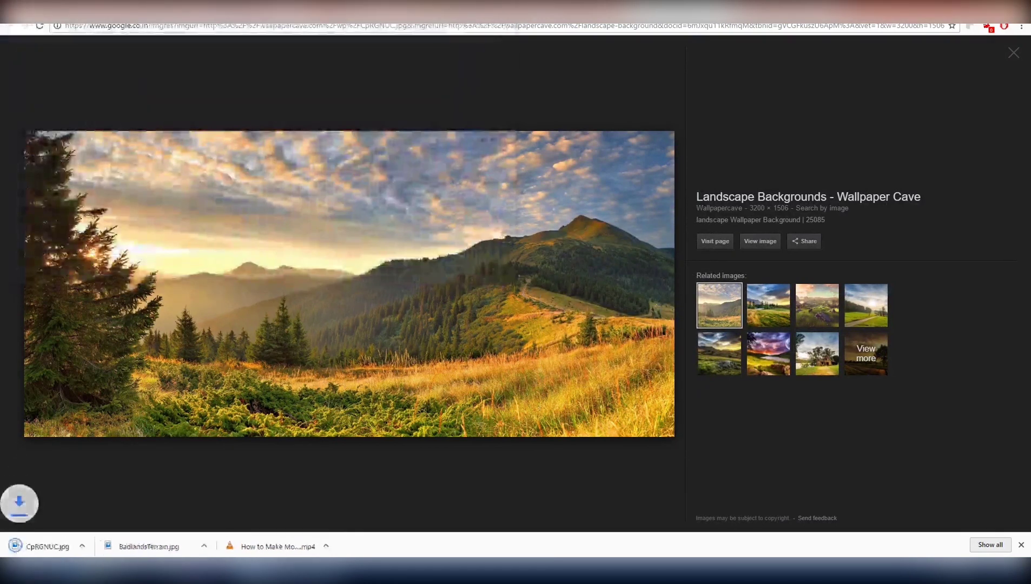
Locate CpRGNUC in File Explorer's Pictures folder and try dragging it toward After Effects
mouse_move(54, 568)
left_click(54, 536)
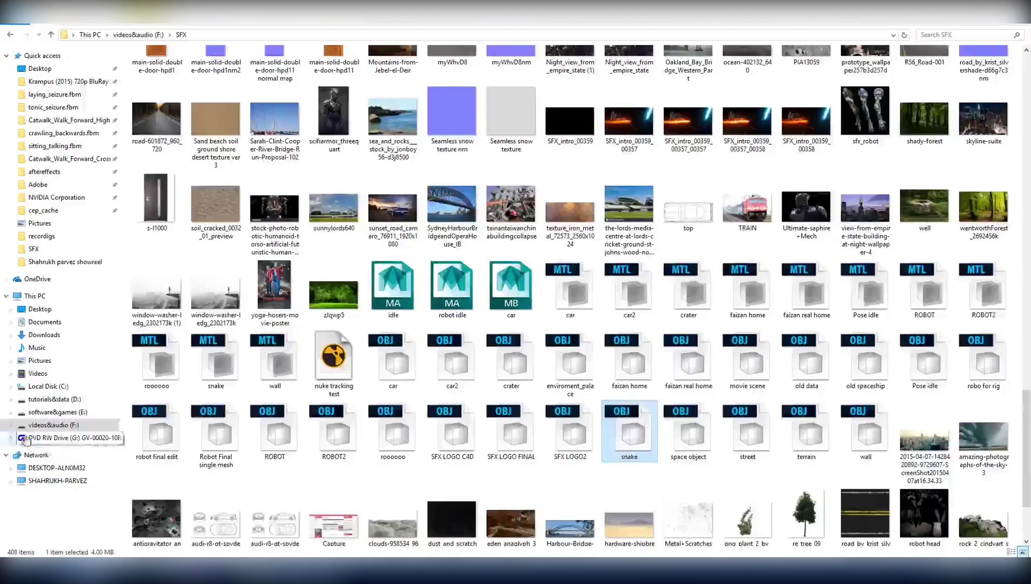
left_click(49, 360)
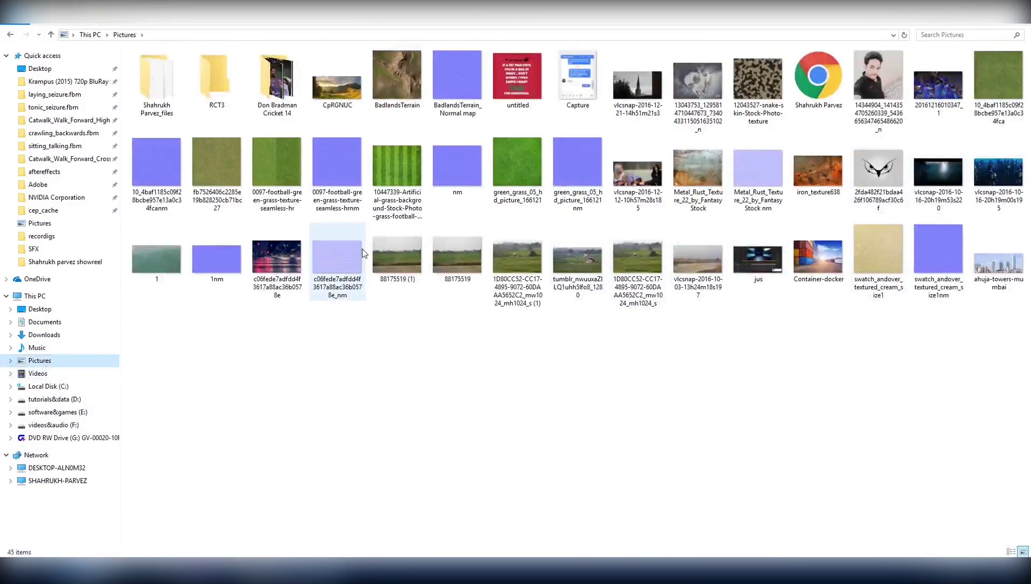
mouse_move(336, 87)
left_mouse_down()
mouse_move(194, 546)
mouse_move(49, 89)
left_mouse_up()
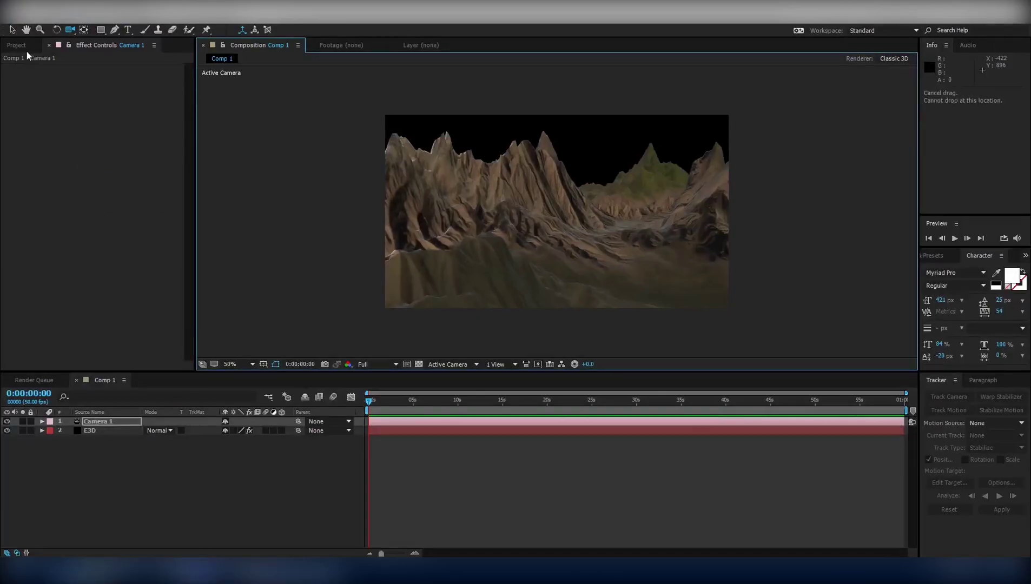
Bring up the Import File dialog from the Project panel and browse to the Pictures folder
left_click(16, 44)
double_click(89, 227)
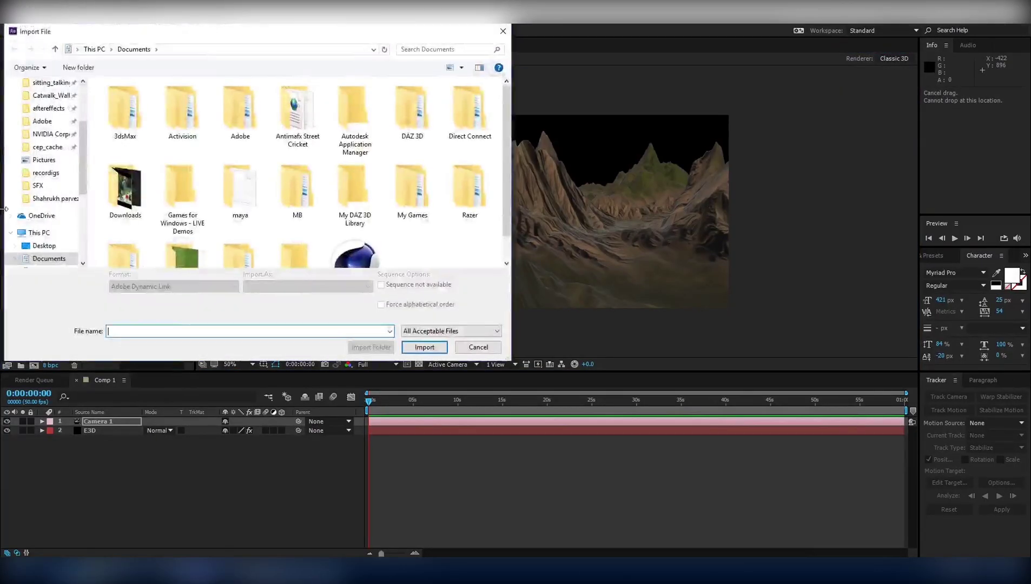
scroll(54, 193, "down", 1)
scroll(48, 191, "down", 2)
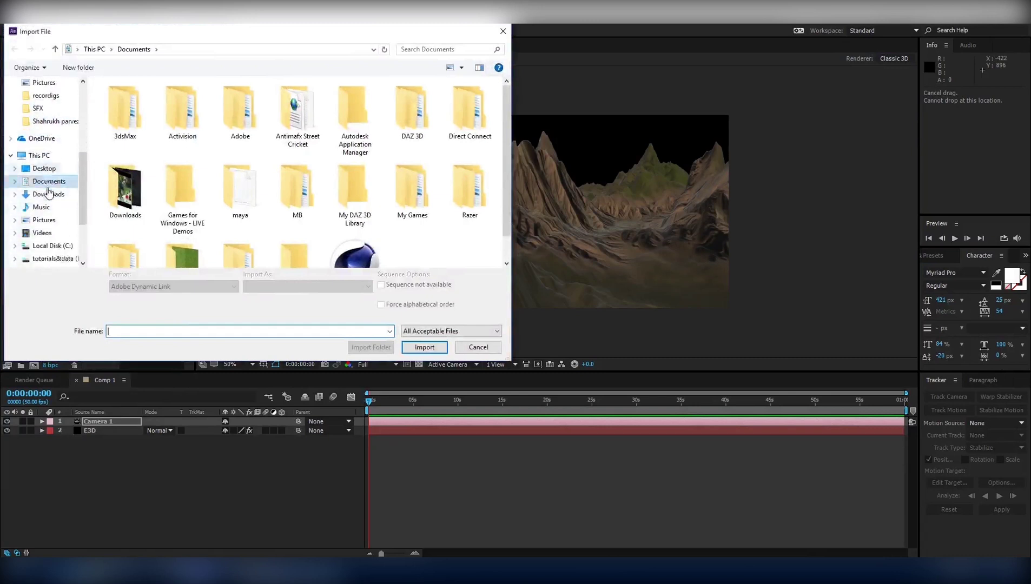
left_click(56, 221)
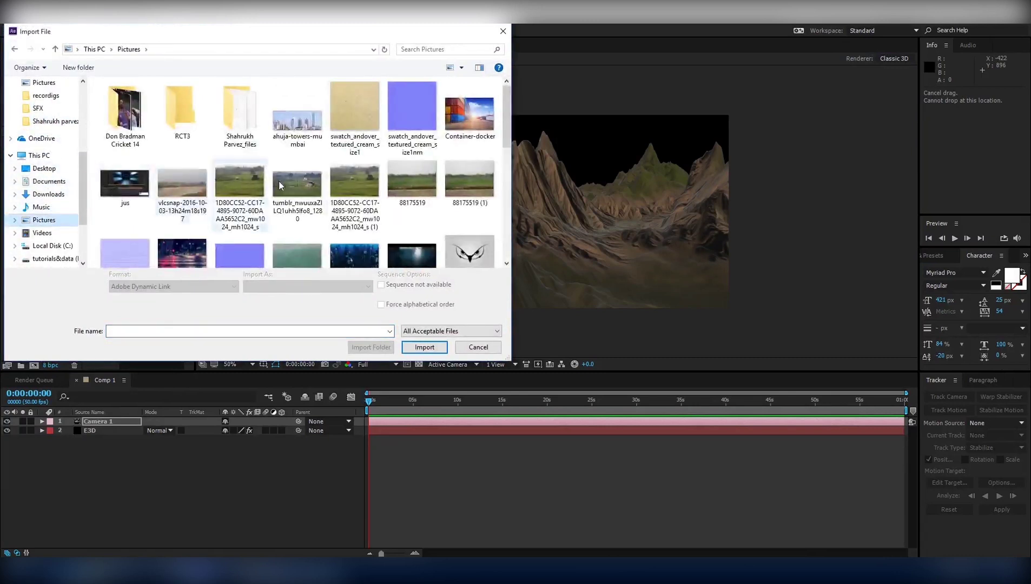
Import CpRGNUC.jpg and drag it into the Comp 1 timeline
scroll(279, 185, "down", 2)
scroll(259, 192, "down", 2)
scroll(231, 200, "down", 2)
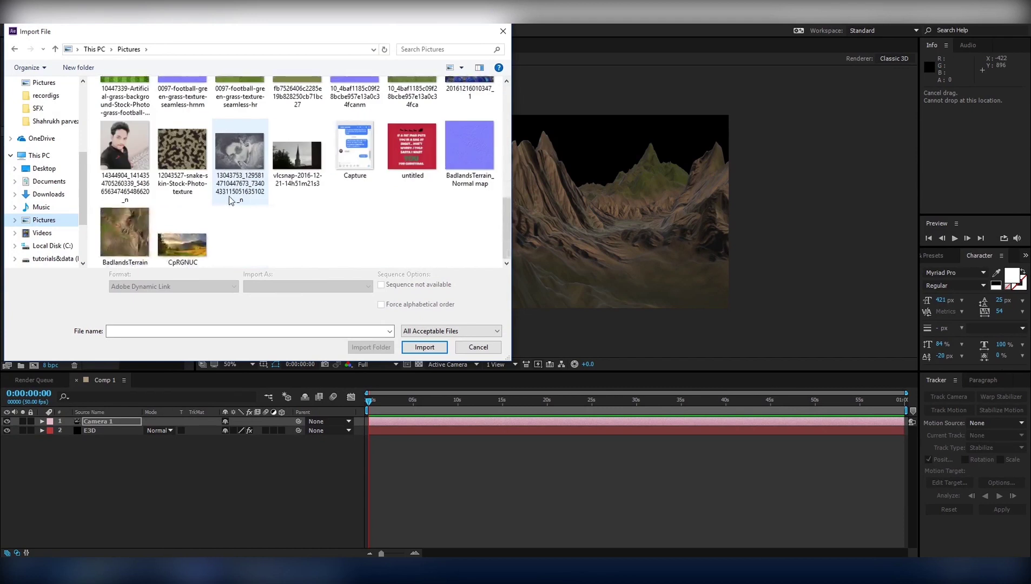
scroll(231, 200, "up", 2)
scroll(231, 200, "up", 2)
scroll(231, 200, "up", 2)
scroll(231, 200, "up", 2)
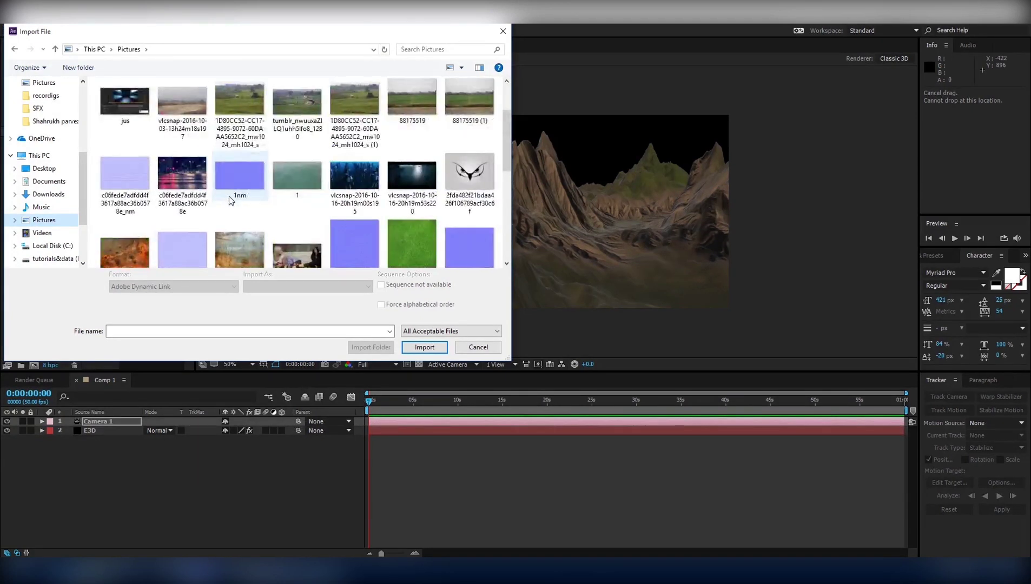
scroll(232, 200, "up", 2)
scroll(231, 200, "down", 1)
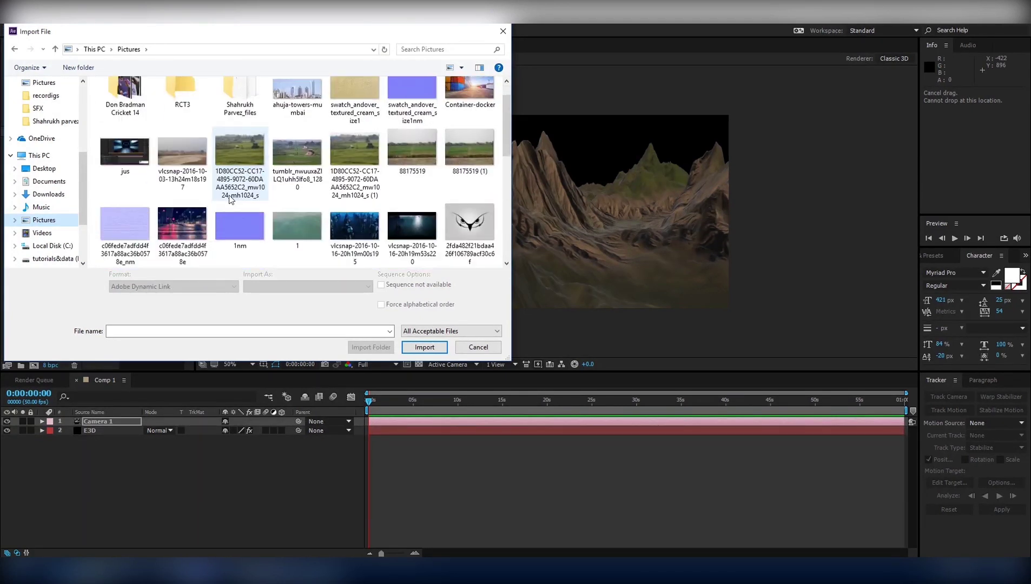
scroll(229, 198, "down", 5)
scroll(229, 199, "down", 2)
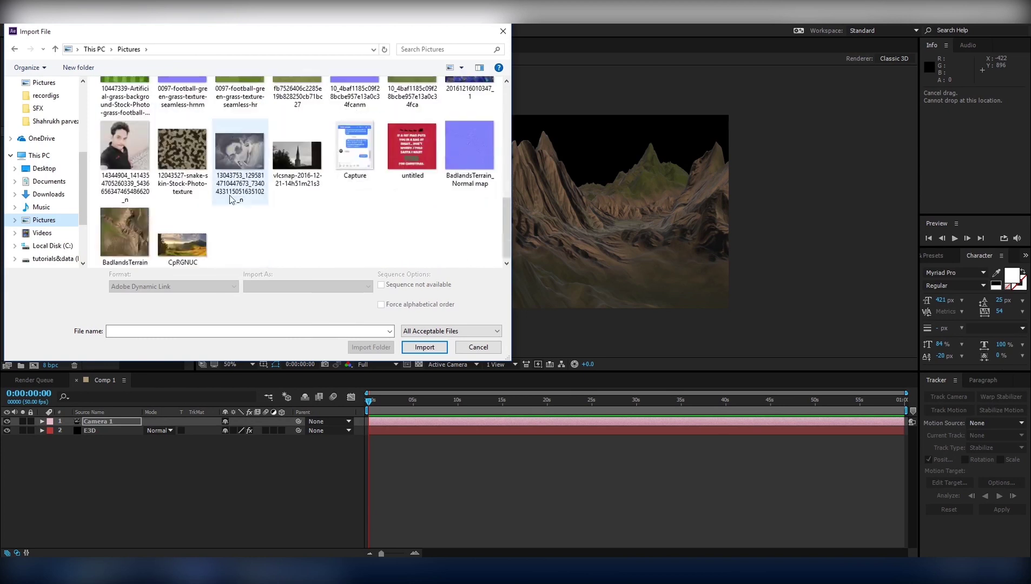
double_click(182, 246)
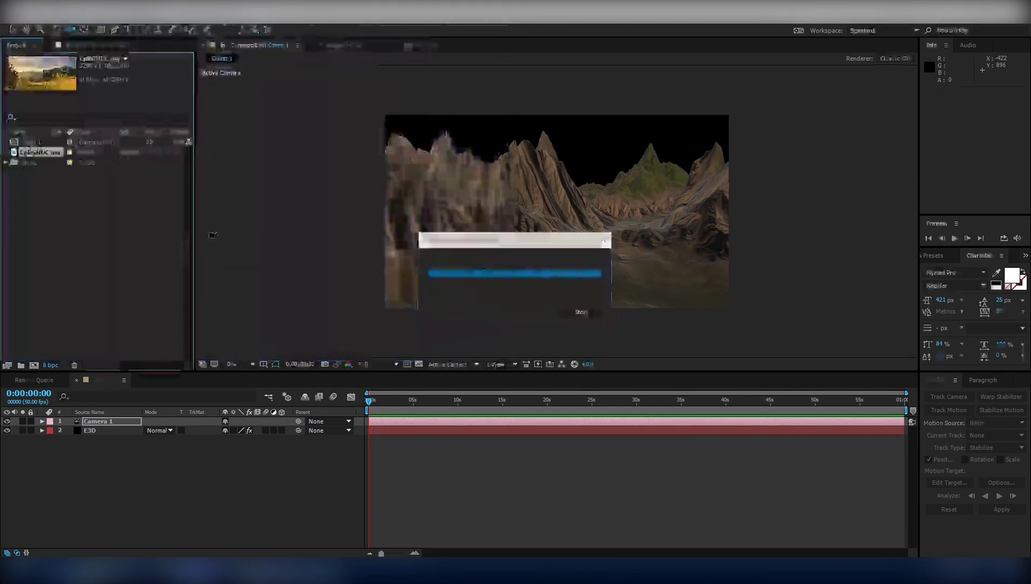
left_click_drag(101, 435, 103, 452)
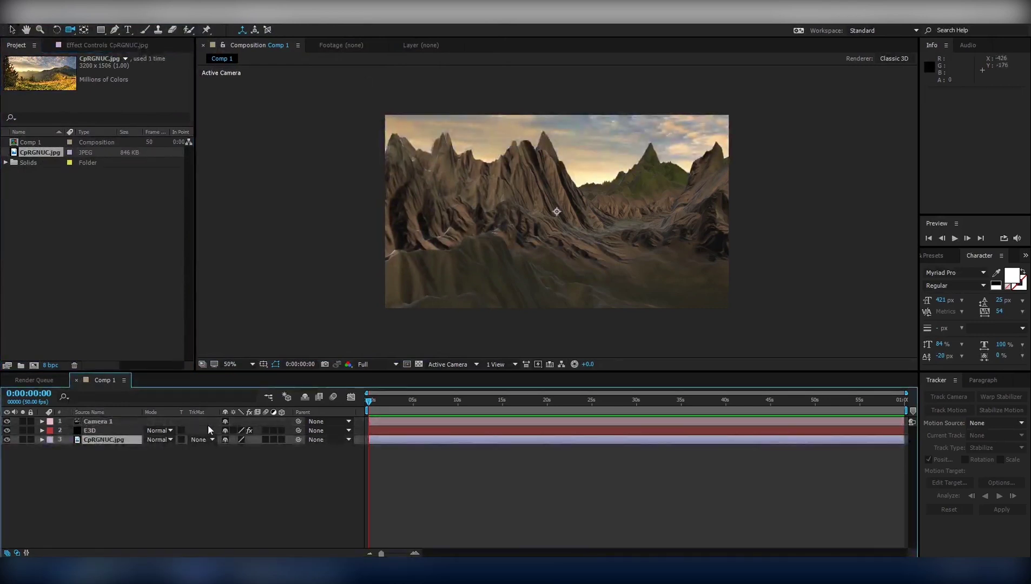
Turn on the 3D switch for the CpRGNUC.jpg layer, undoing an accidental deletion
left_click(281, 441)
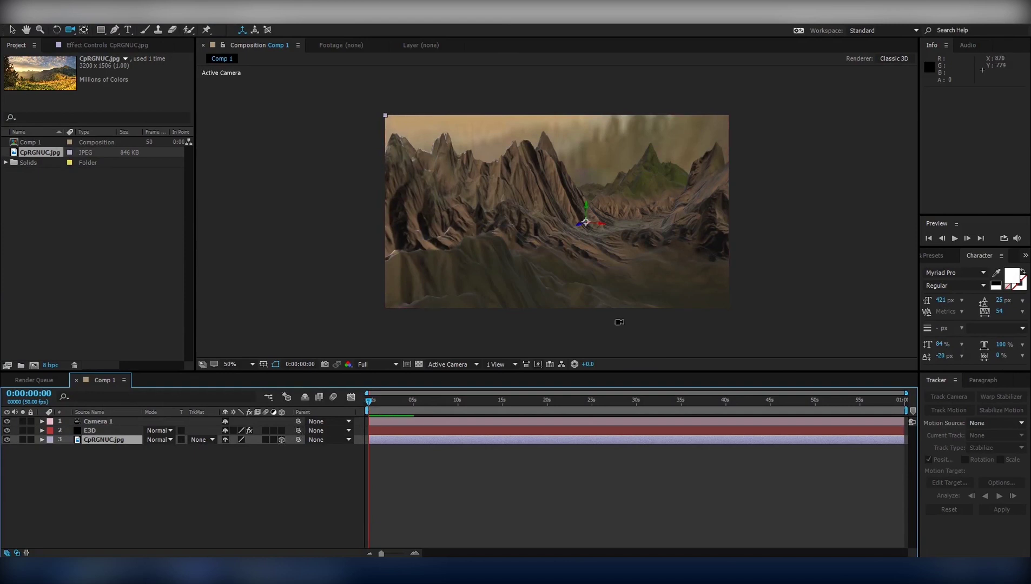
left_click(12, 30)
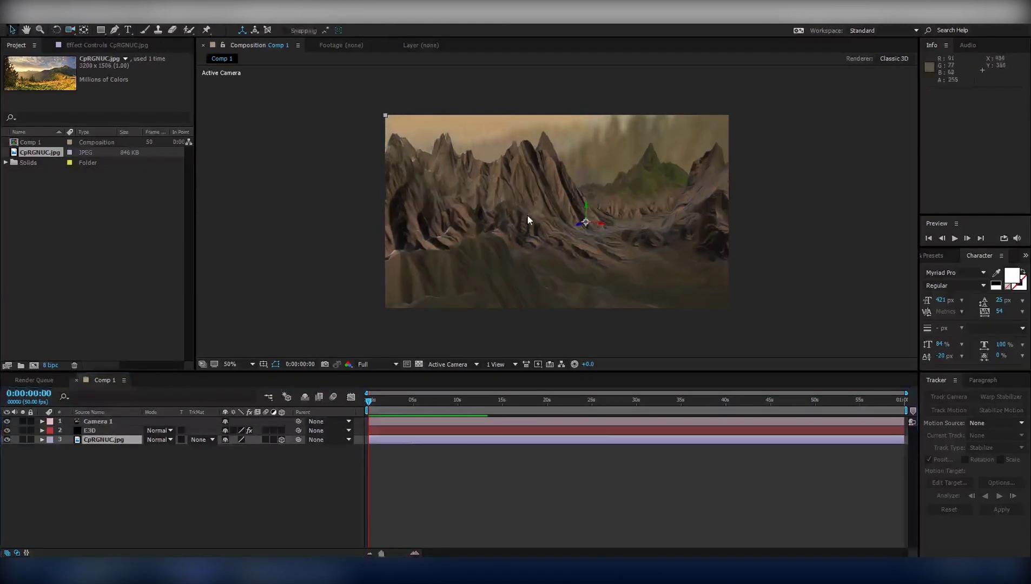
key("Delete")
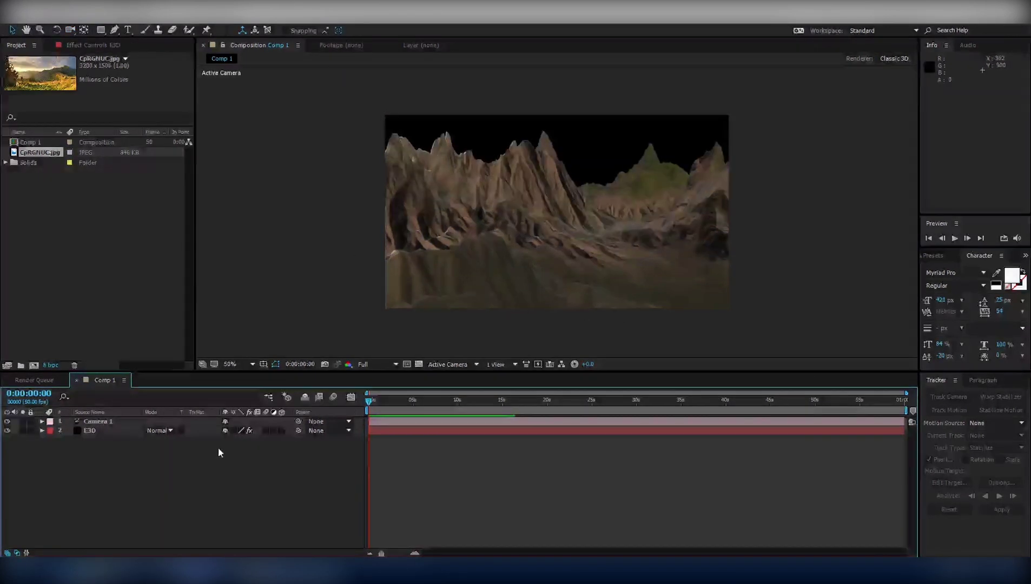
key("ctrl+z")
Push the backdrop's Z Position back to about 3285 and set Y Orientation to 329°
key("p")
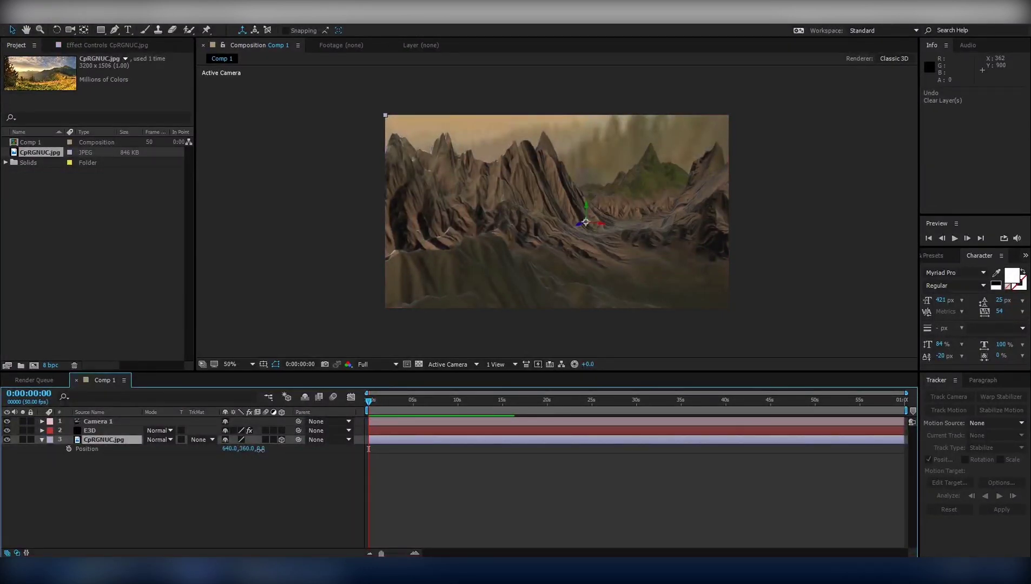
left_click_drag(261, 448, 528, 431)
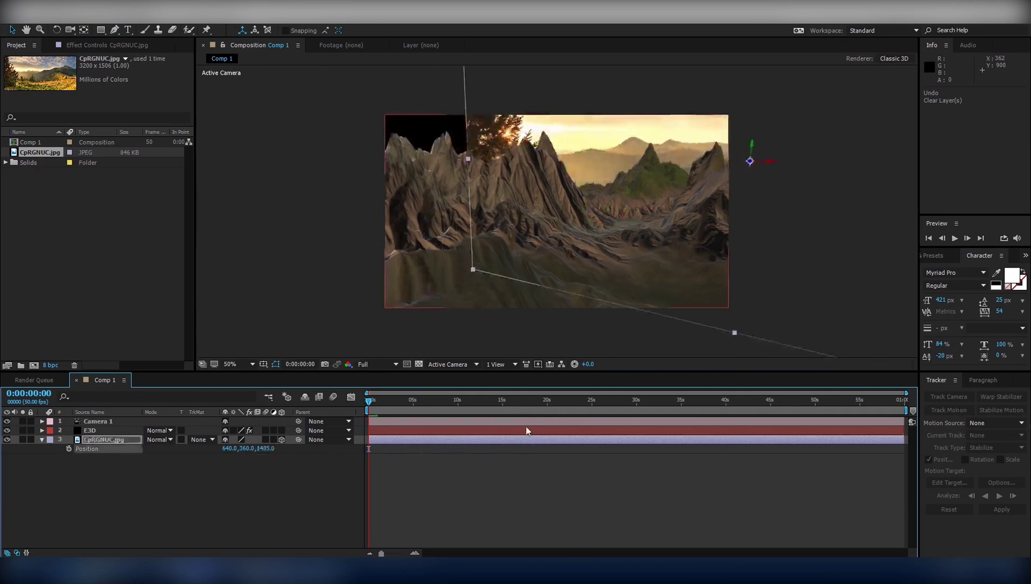
left_click_drag(266, 449, 421, 468)
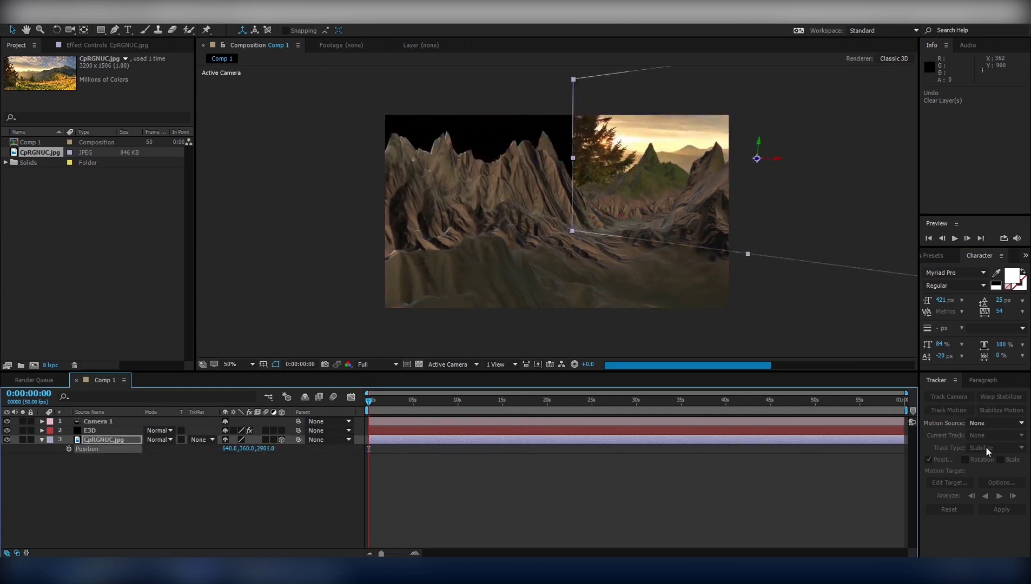
left_click_drag(271, 455, 313, 455)
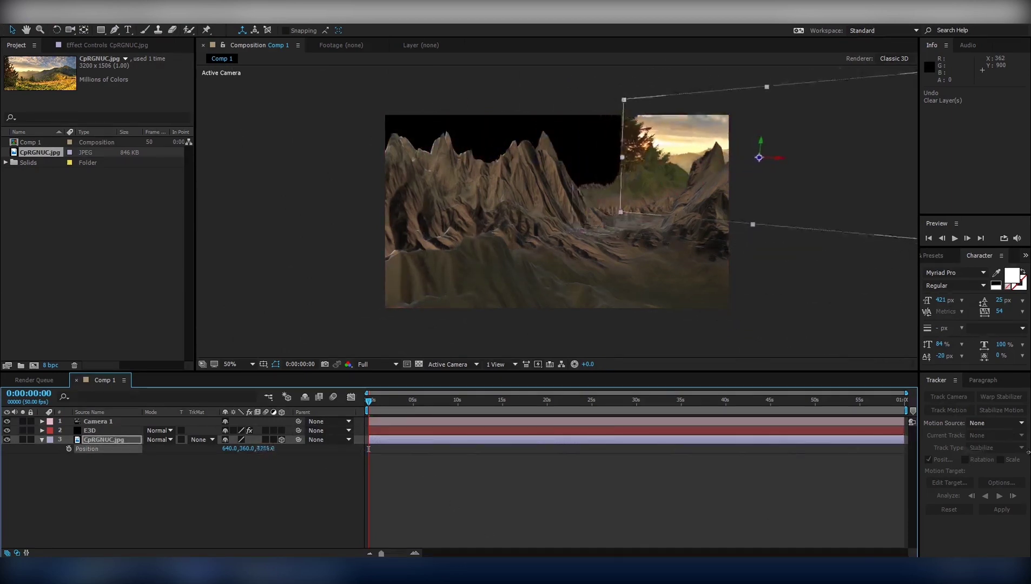
key("r")
left_click_drag(245, 448, 224, 454)
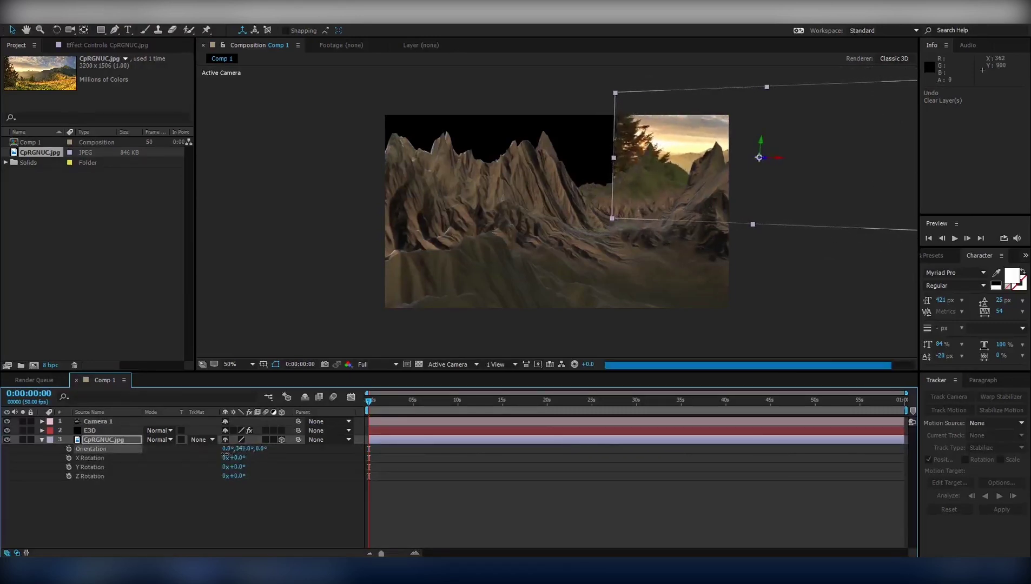
Centre the backdrop in the view and scrub its Orientation toward 2°, 335°, 3°
left_click(11, 30)
left_click_drag(777, 144, 629, 150)
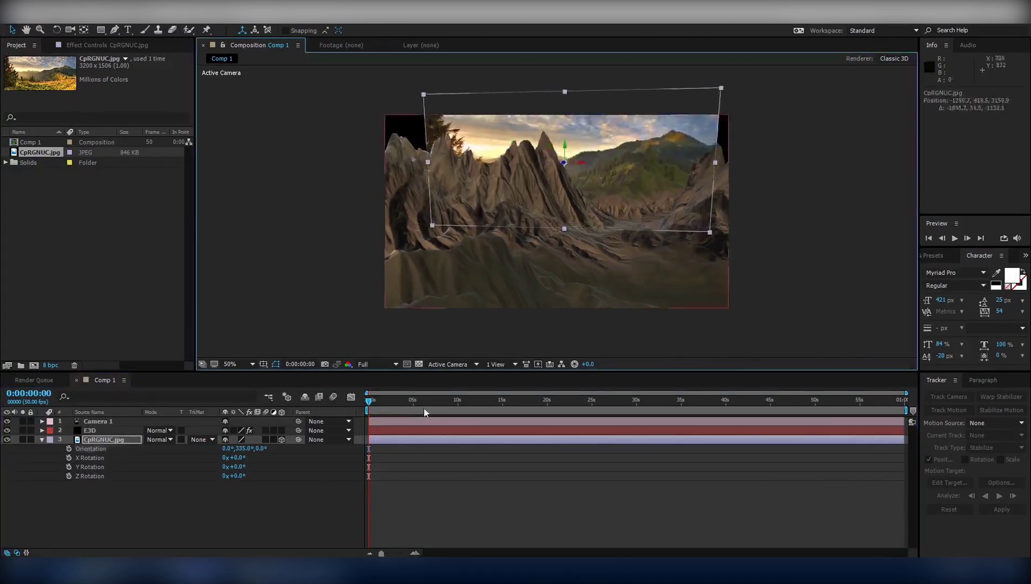
left_click(232, 452)
mouse_move(230, 450)
left_mouse_down()
mouse_move(225, 462)
mouse_move(261, 449)
left_mouse_up()
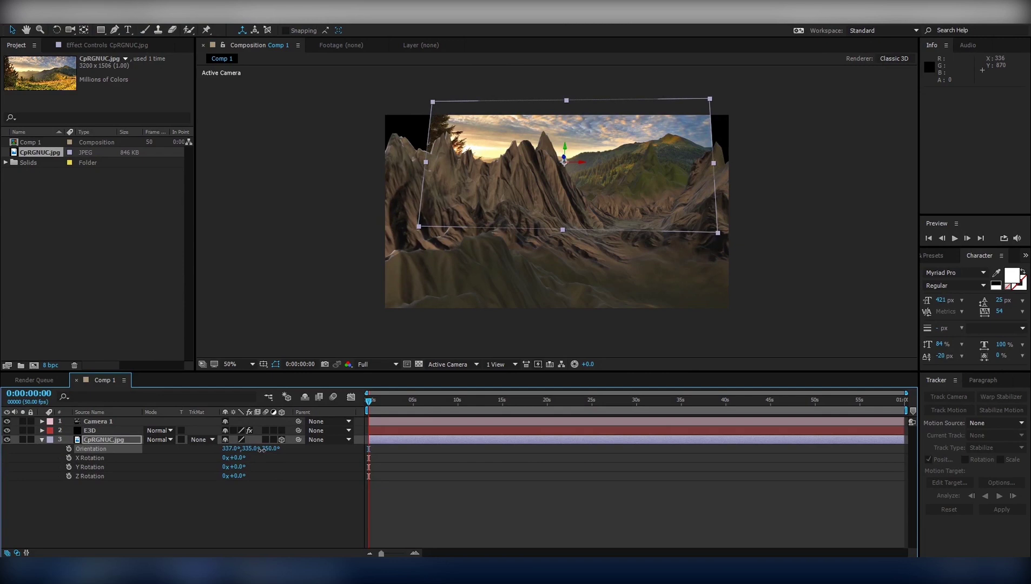
left_click_drag(233, 449, 234, 451)
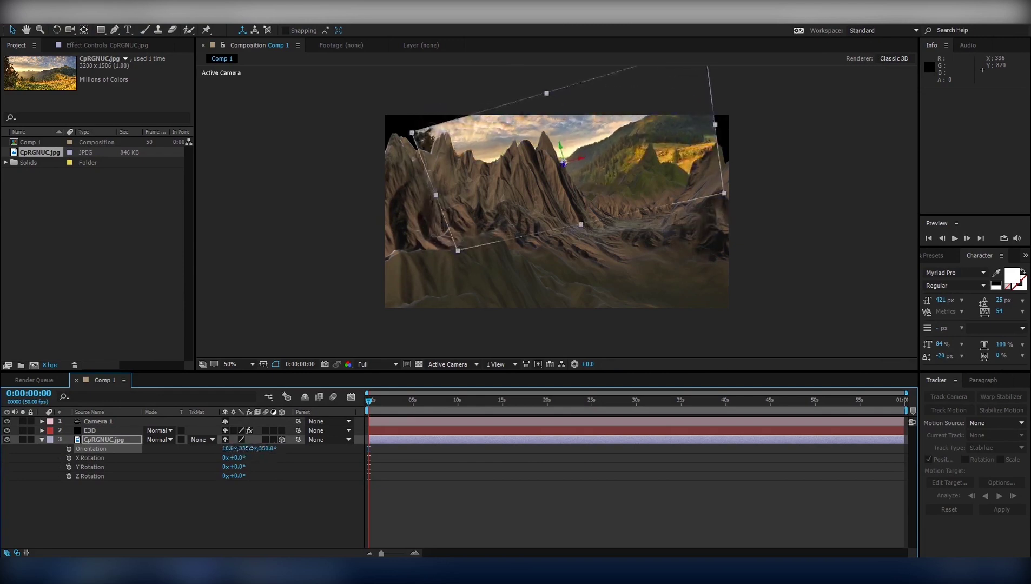
mouse_move(264, 450)
left_mouse_down()
mouse_move(277, 450)
mouse_move(228, 458)
left_mouse_up()
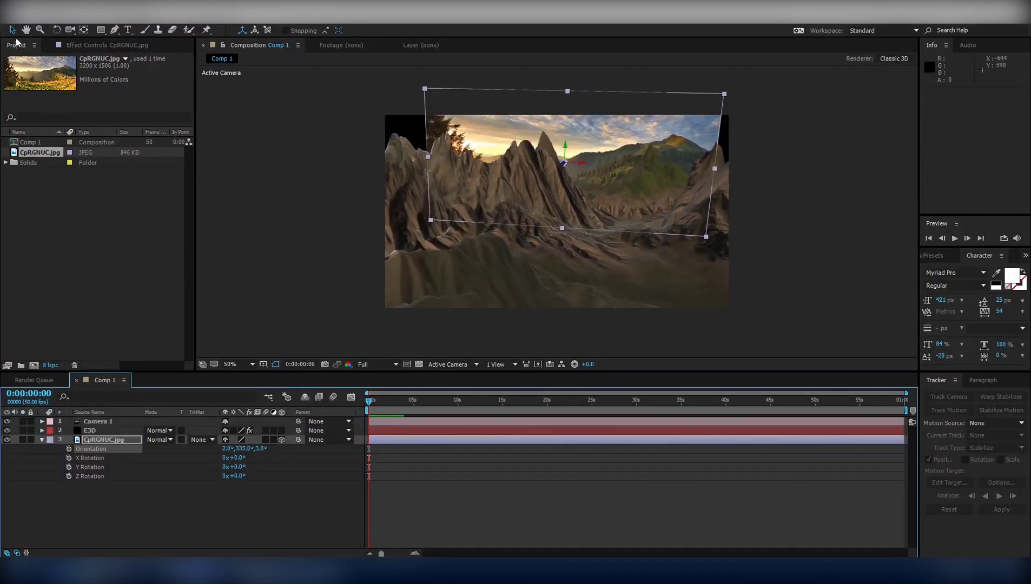
Shift the backdrop, scale it up by a corner handle, and nudge it behind the peaks
mouse_move(433, 96)
left_mouse_down()
mouse_move(415, 92)
mouse_move(799, 186)
left_mouse_up()
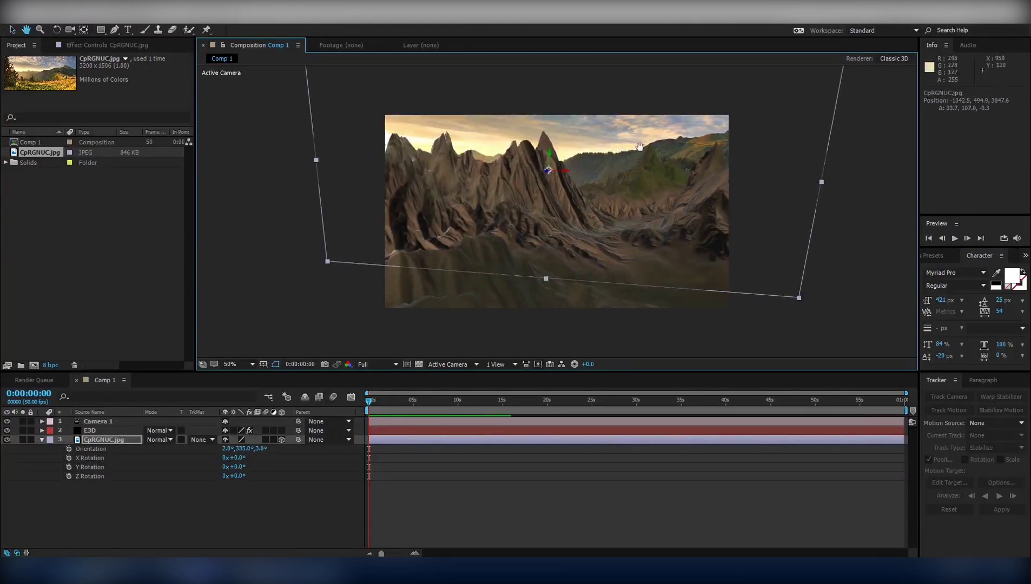
left_click_drag(639, 146, 614, 192)
left_click_drag(823, 90, 864, 57)
mouse_move(634, 161)
left_mouse_down()
mouse_move(639, 146)
mouse_move(633, 172)
mouse_move(638, 158)
left_mouse_up()
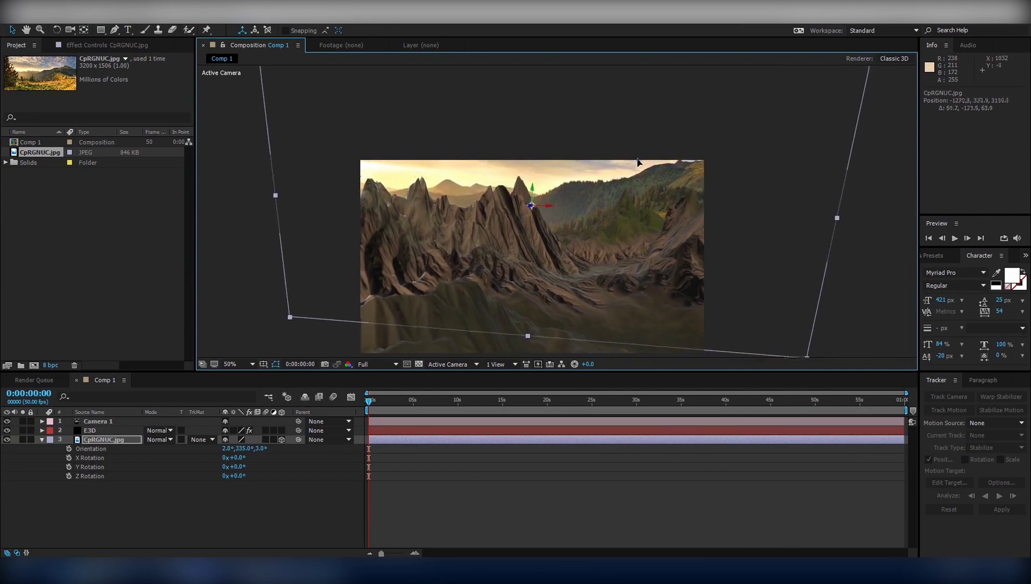
mouse_move(638, 158)
left_mouse_down()
mouse_move(705, 156)
mouse_move(647, 169)
left_mouse_up()
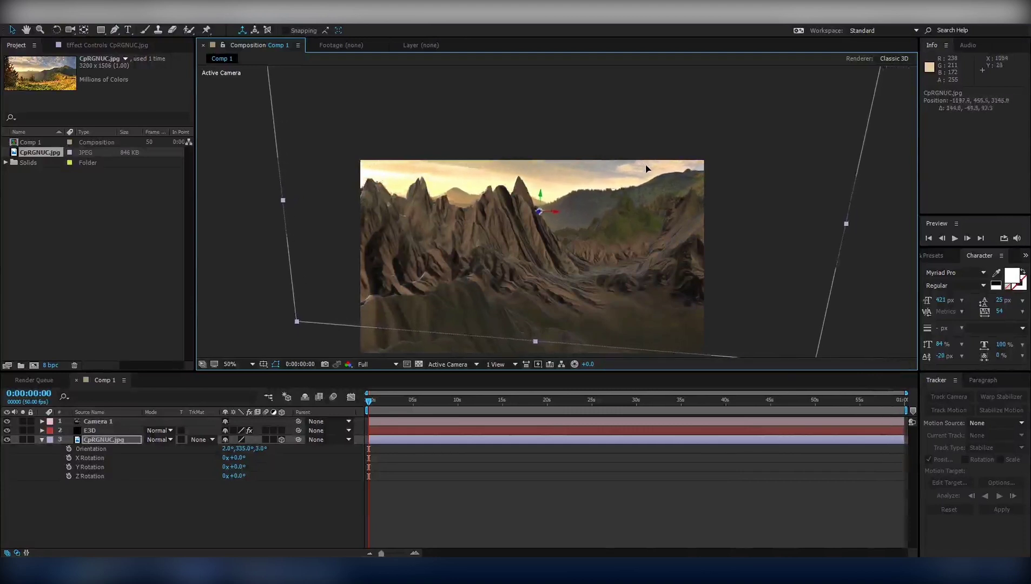
left_click(787, 239)
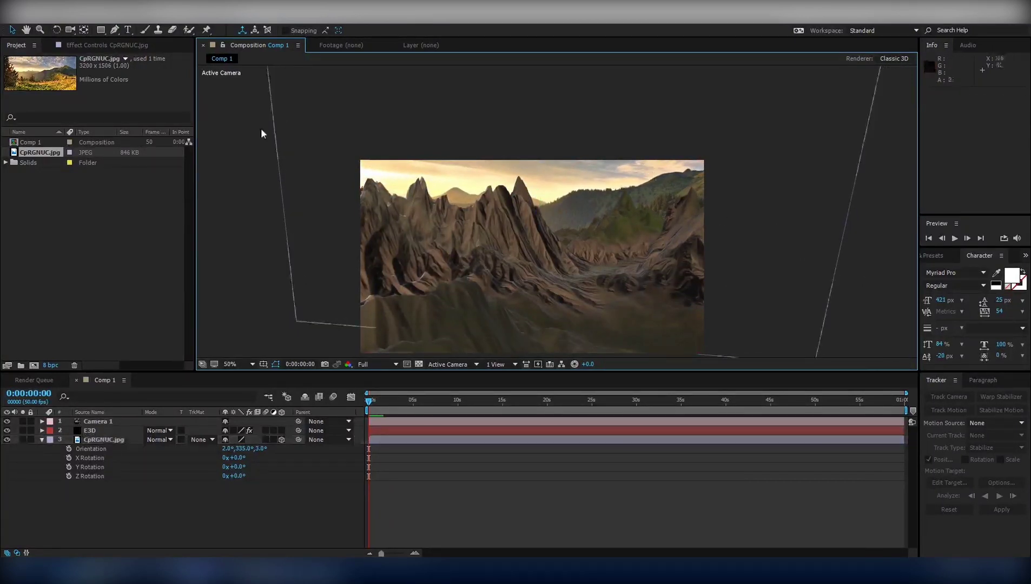
Orbit Camera 1 to a new angle on the terrain
left_click(70, 30)
left_click_drag(674, 278, 666, 275)
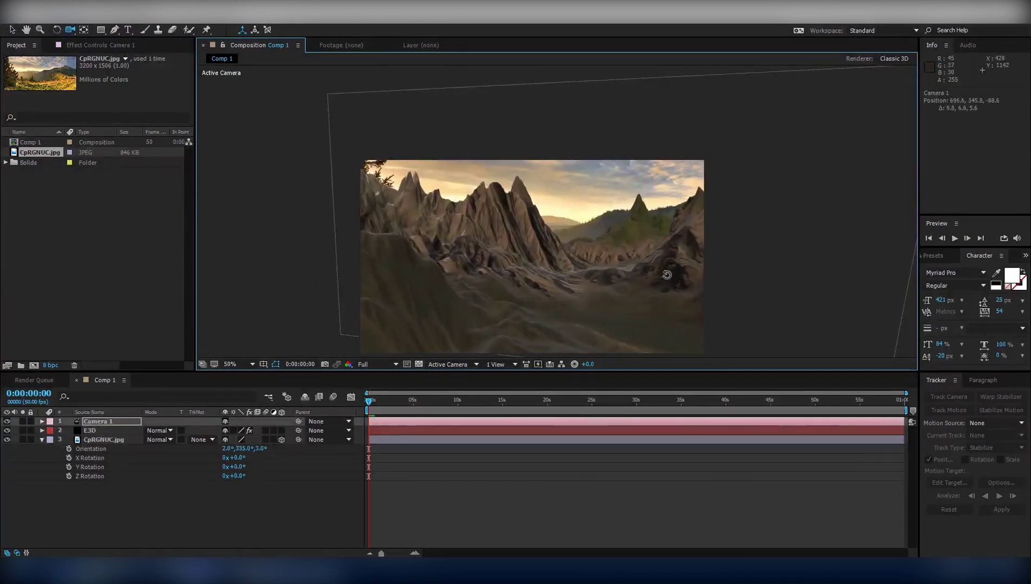
left_click_drag(667, 275, 667, 275)
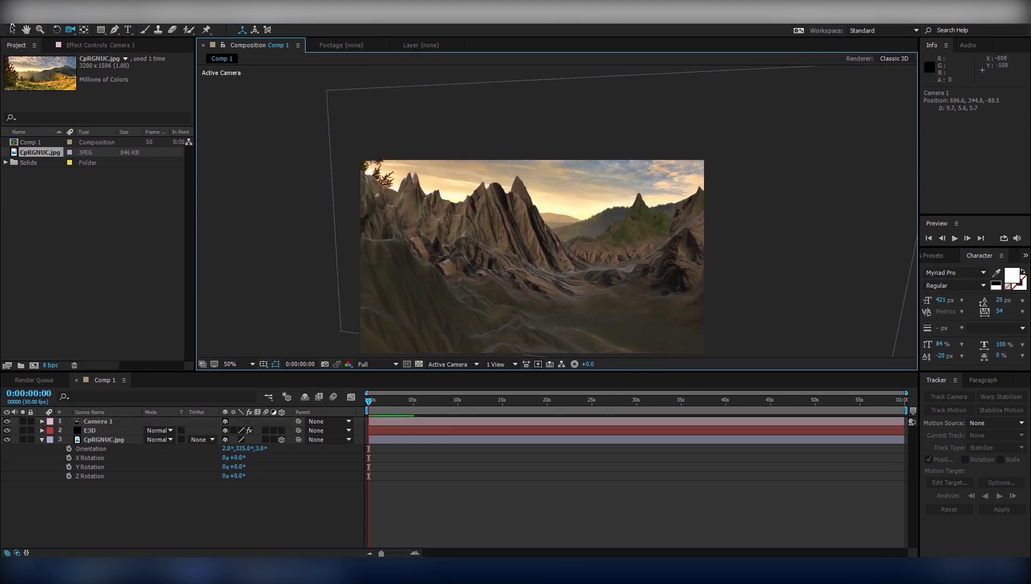
Save the project with File > Save
left_click(11, 16)
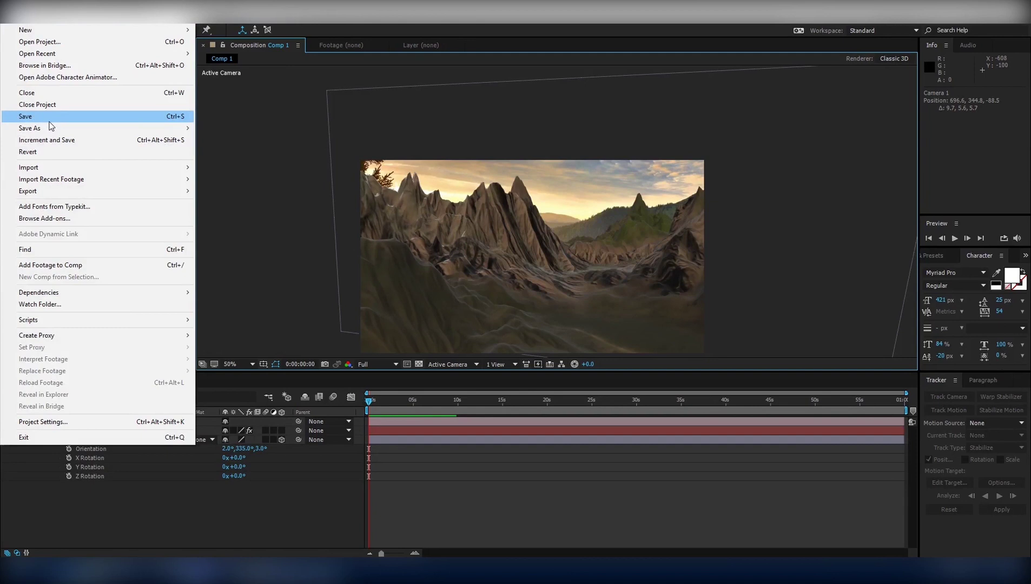
left_click(49, 120)
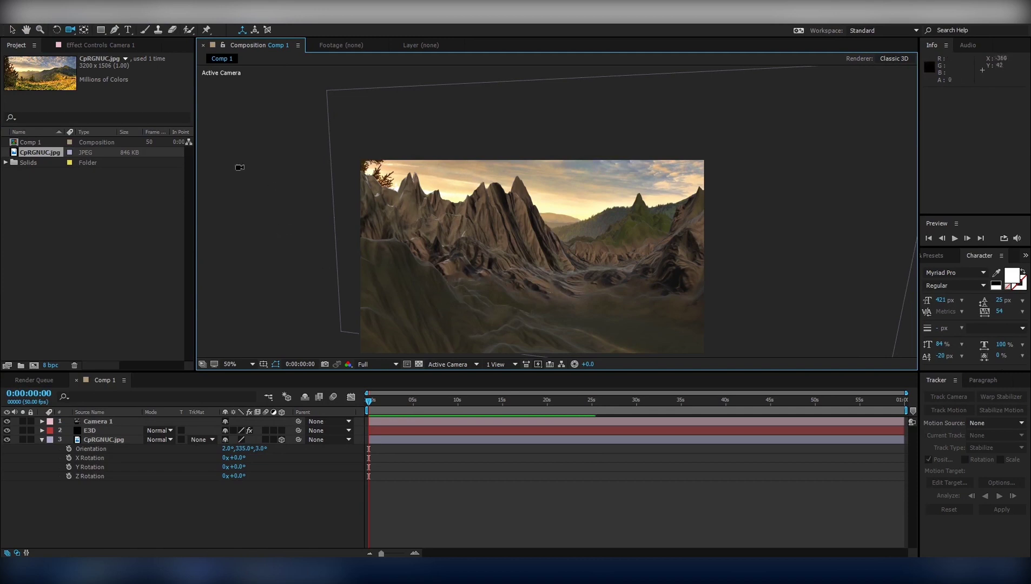
left_click(92, 25)
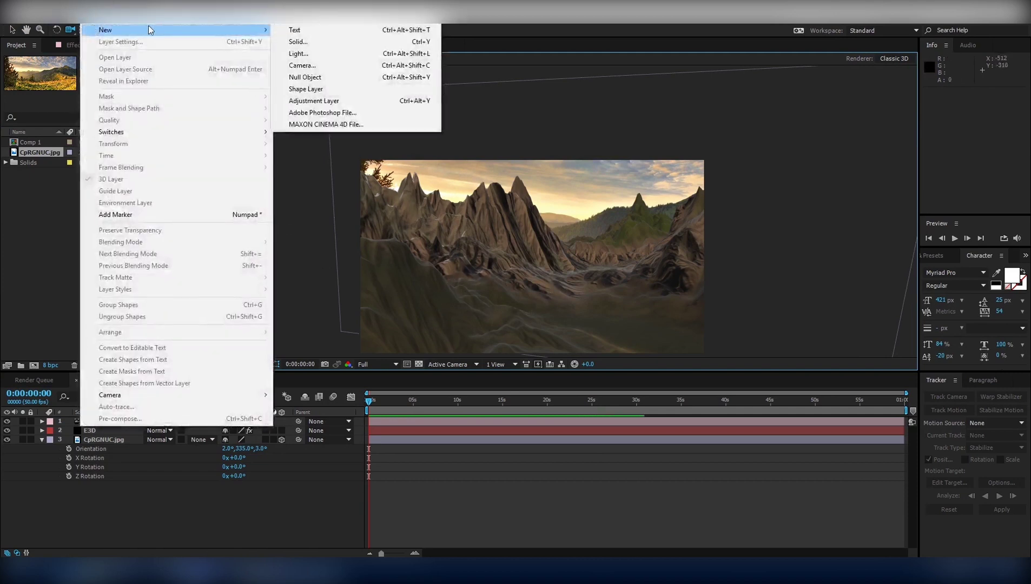
Create Light 1 as a Parallel light with Intensity 100%
mouse_move(246, 29)
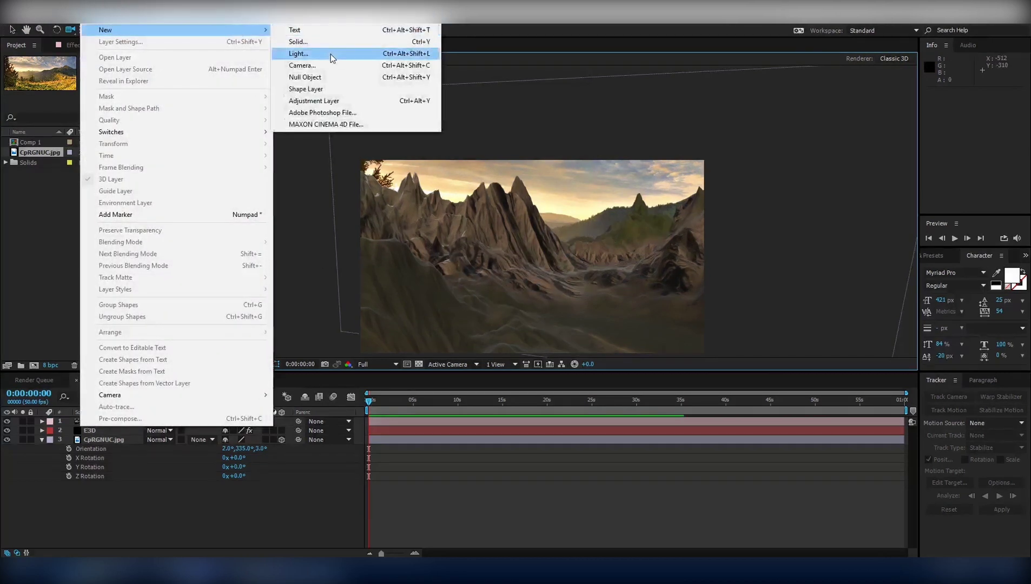
left_click(334, 55)
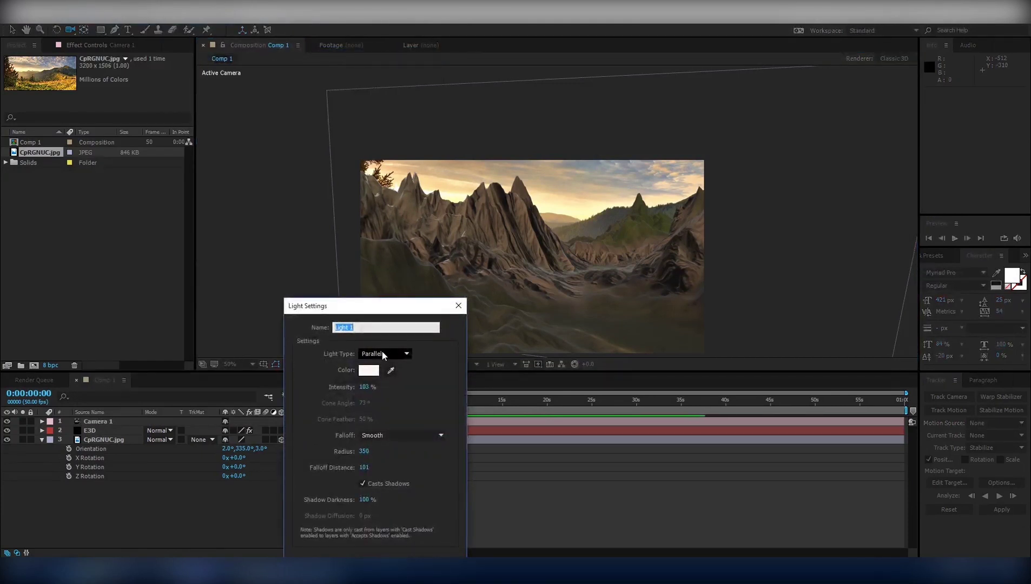
left_click(361, 354)
left_click(357, 385)
left_click(358, 386)
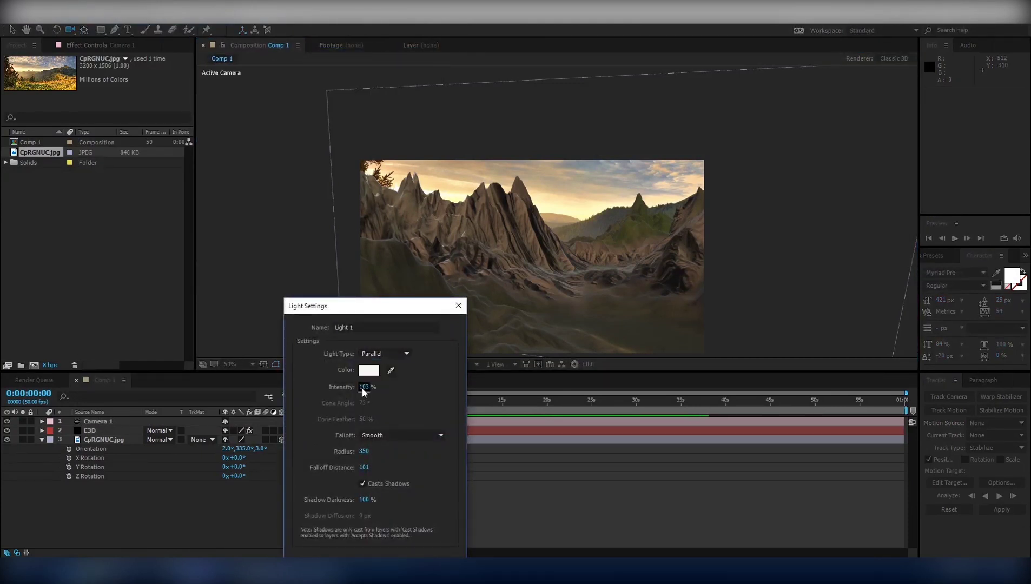
type("10")
left_click(403, 305)
left_click_drag(403, 306, 435, 246)
left_click(415, 506)
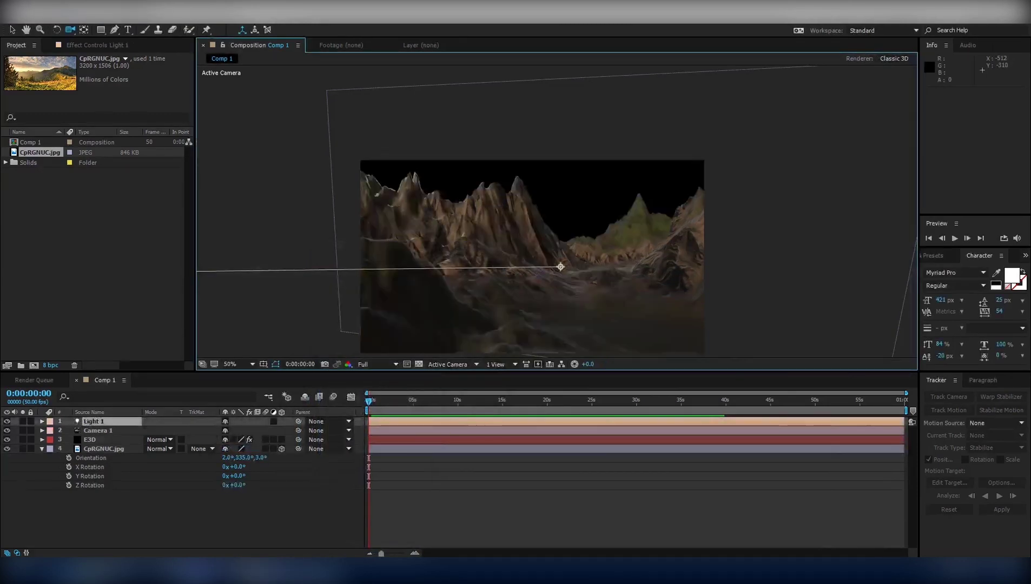
Set Accepts Lights to Off in CpRGNUC.jpg's Material Options, then collapse the layer
left_click(110, 449)
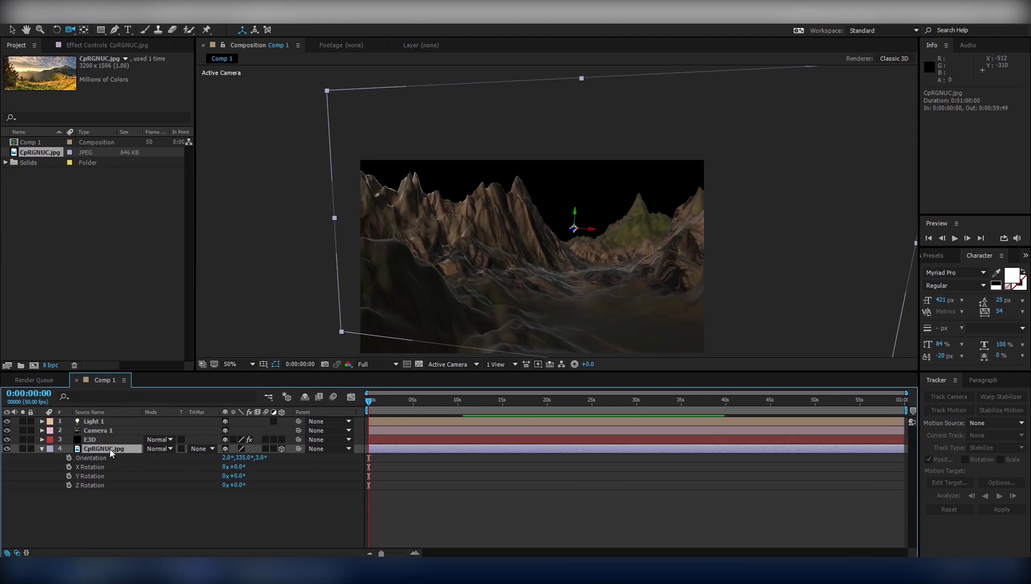
key("a")
key("a")
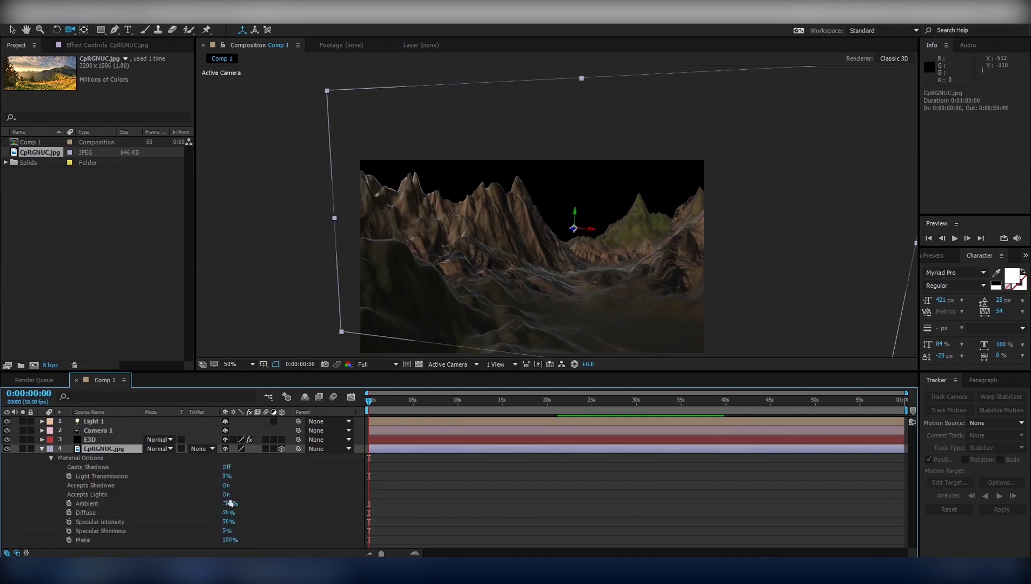
left_click(227, 495)
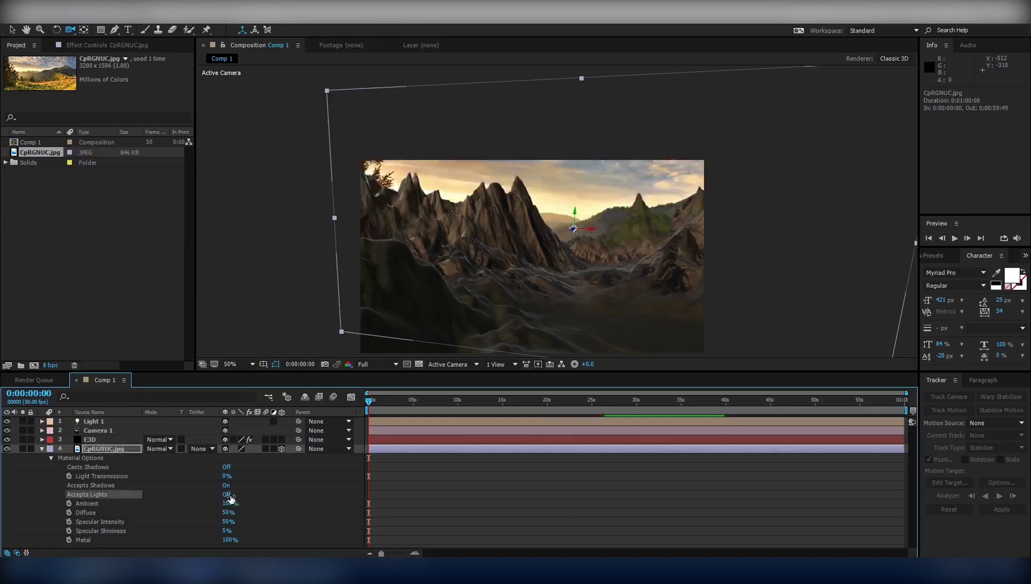
left_click(48, 450)
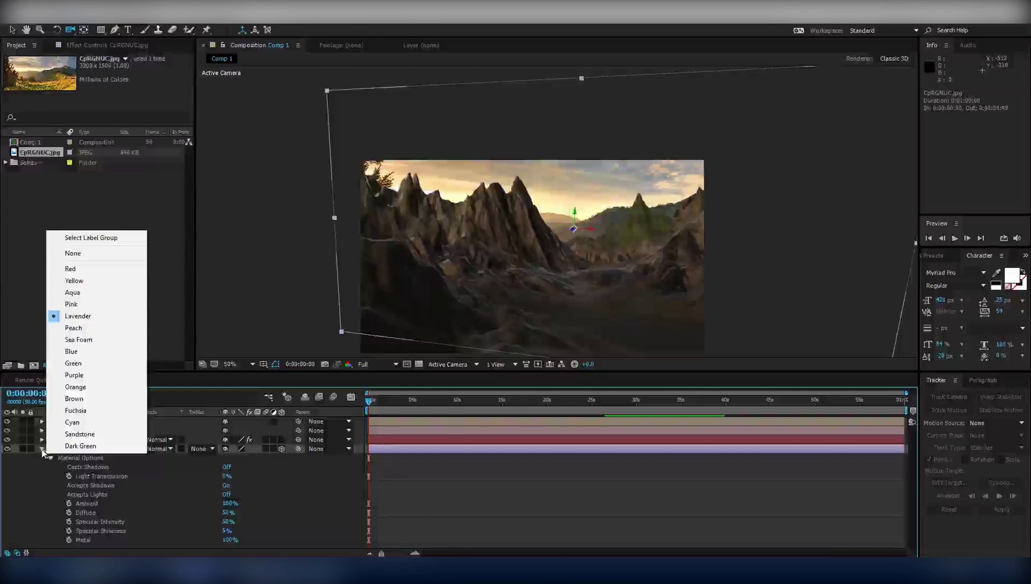
left_click(43, 450)
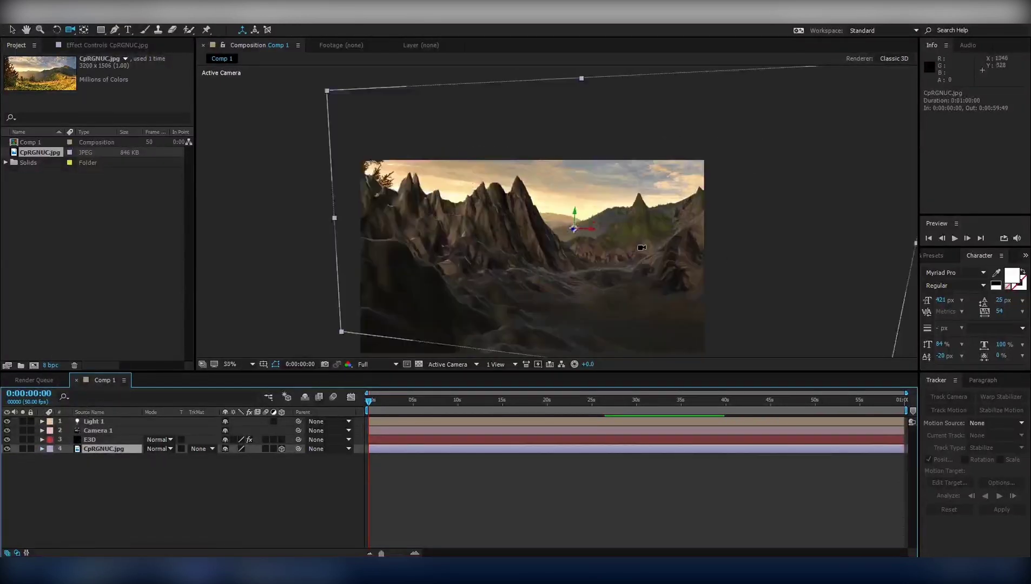
Set the composition view magnification to 50% to check the result
key("period")
key("comma")
key("comma")
key("comma")
key("period")
Switch the viewer to a zoomed-out Top 3D view with Light 1 selected
left_click(379, 364)
left_click(451, 363)
left_click(455, 434)
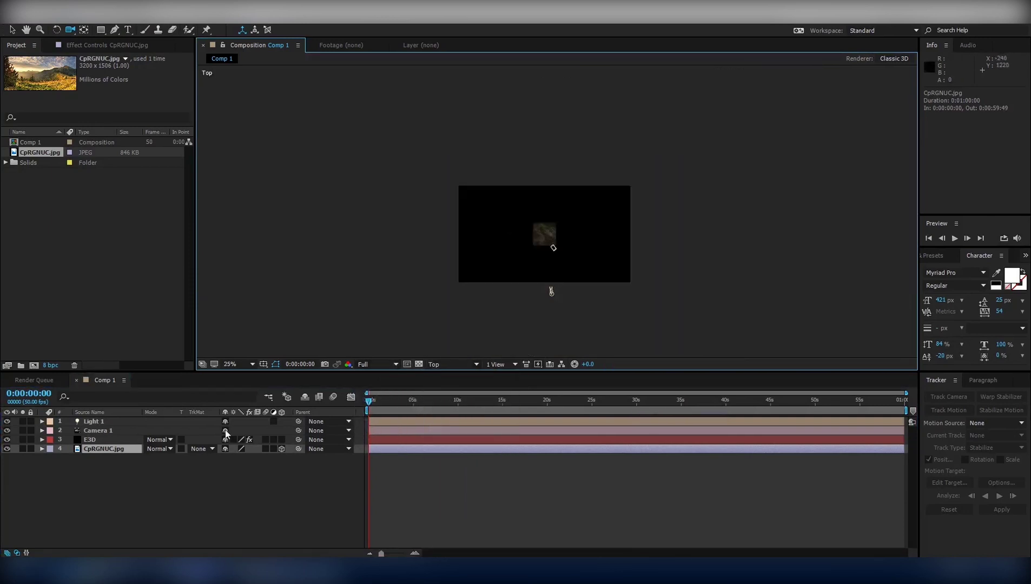
key("comma")
left_click(103, 422)
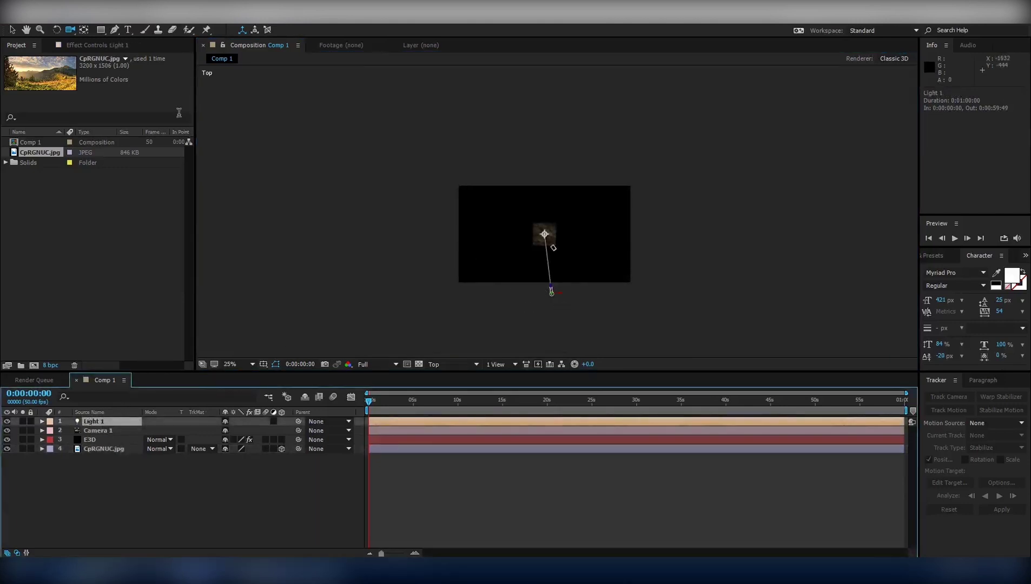
left_click(12, 29)
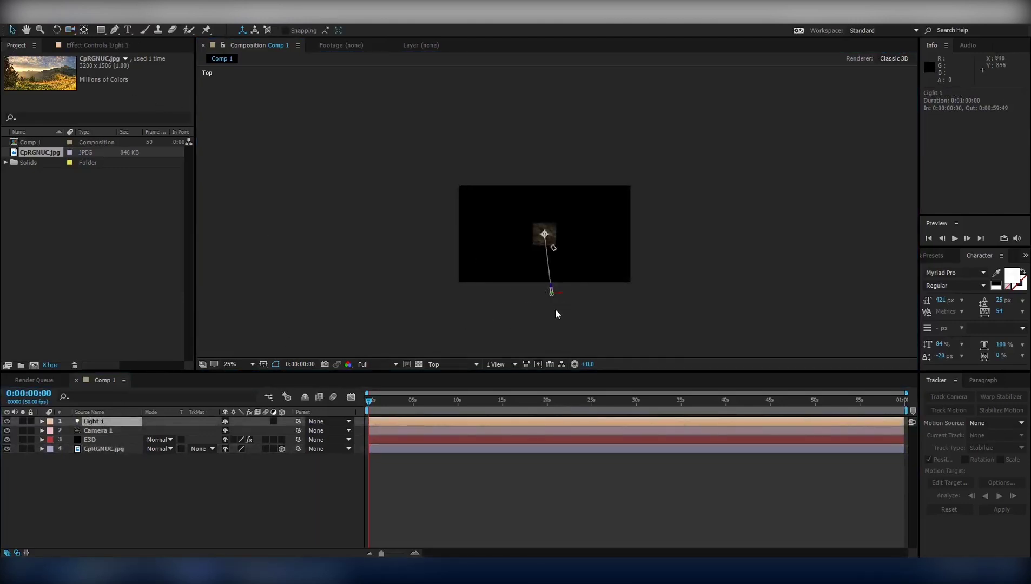
left_click(439, 364)
left_click(449, 376)
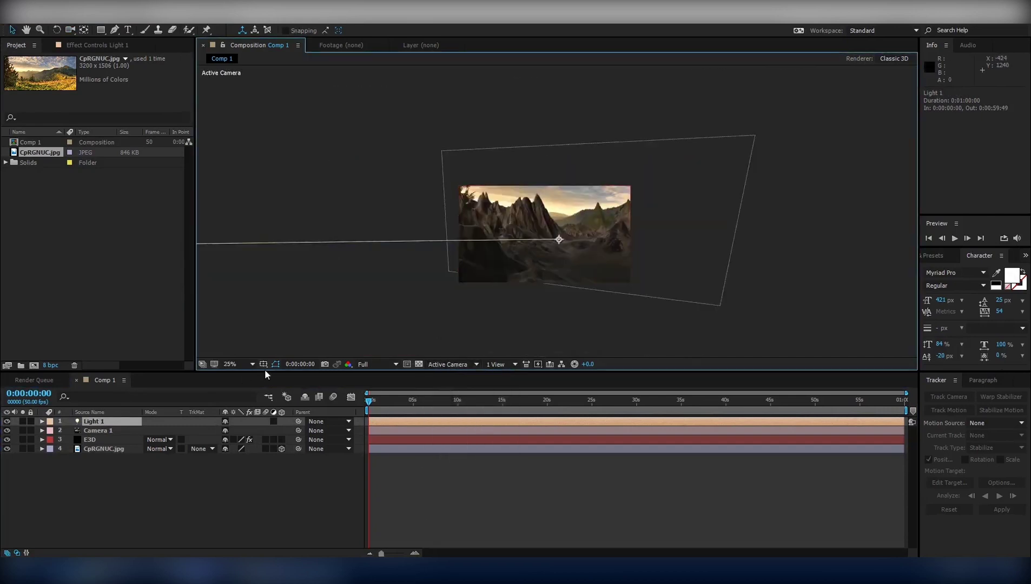
left_click(446, 364)
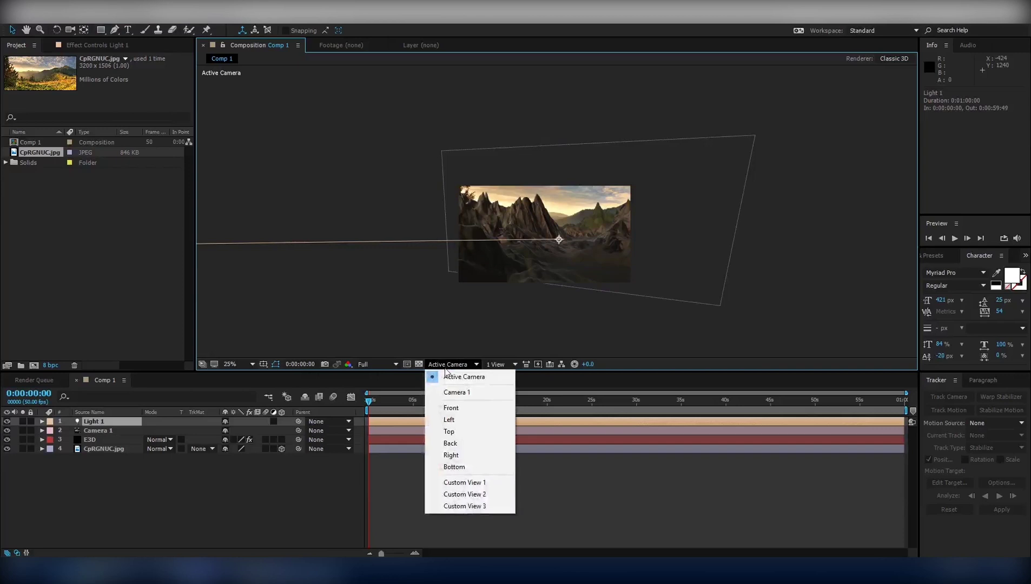
left_click(453, 431)
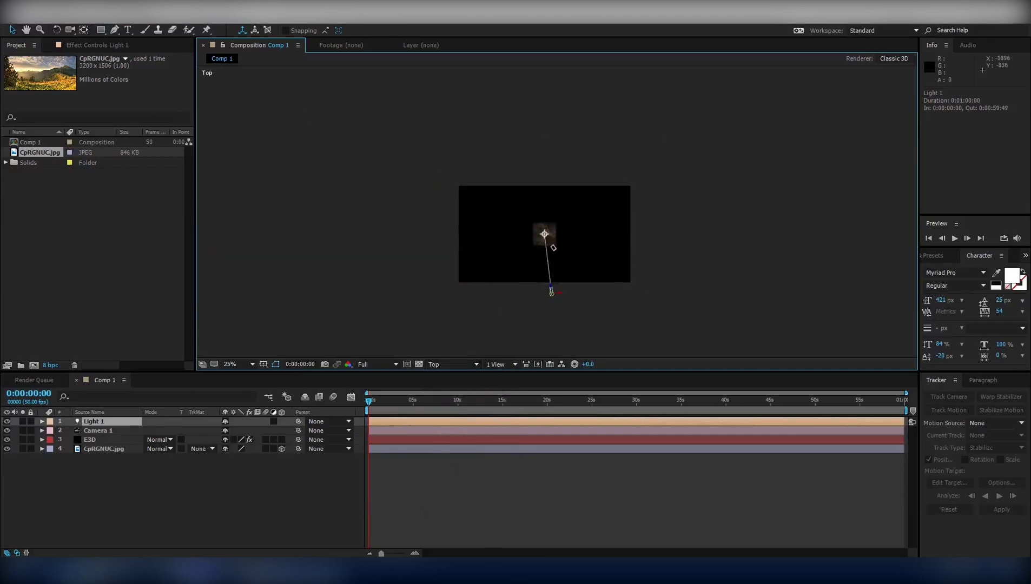
Drag Light 1 to the upper left and aim its point of interest at 659.1, 536.6, 28.5
left_click(93, 449)
scroll(561, 276, "down", 1)
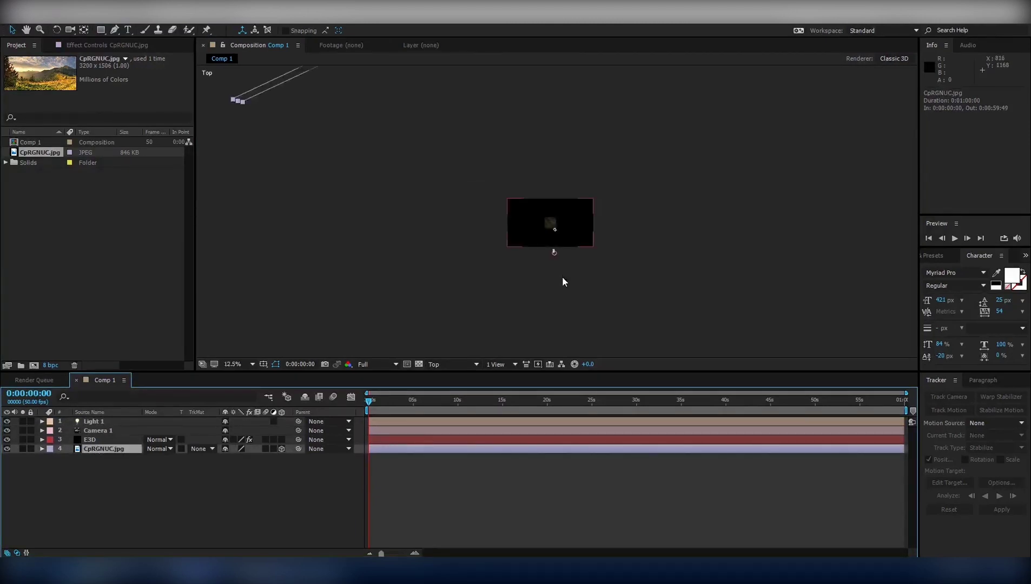
scroll(562, 276, "up", 1)
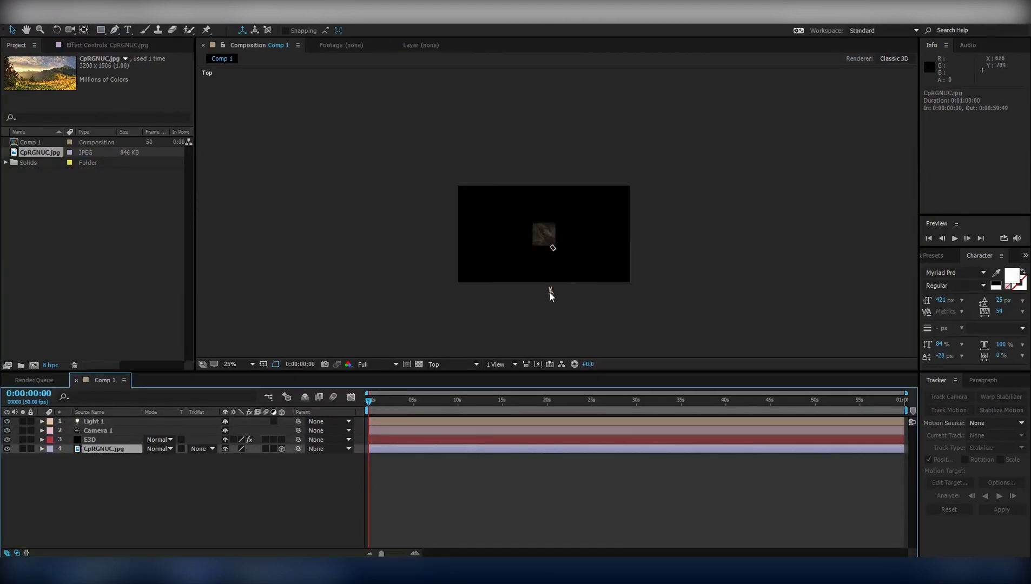
left_click(550, 292)
mouse_move(549, 289)
left_mouse_down()
mouse_move(539, 114)
mouse_move(340, 130)
left_mouse_up()
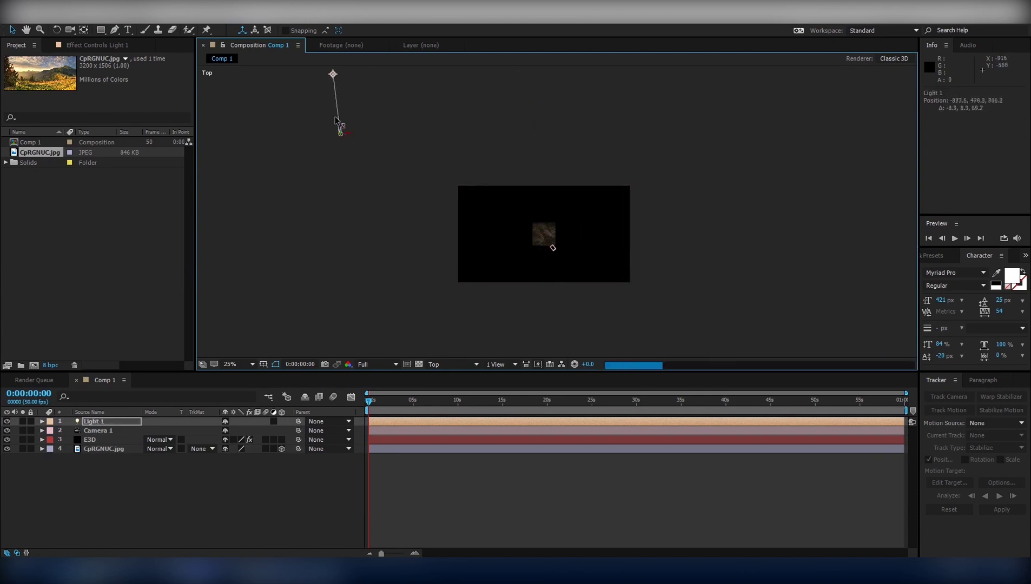
left_click_drag(332, 73, 546, 232)
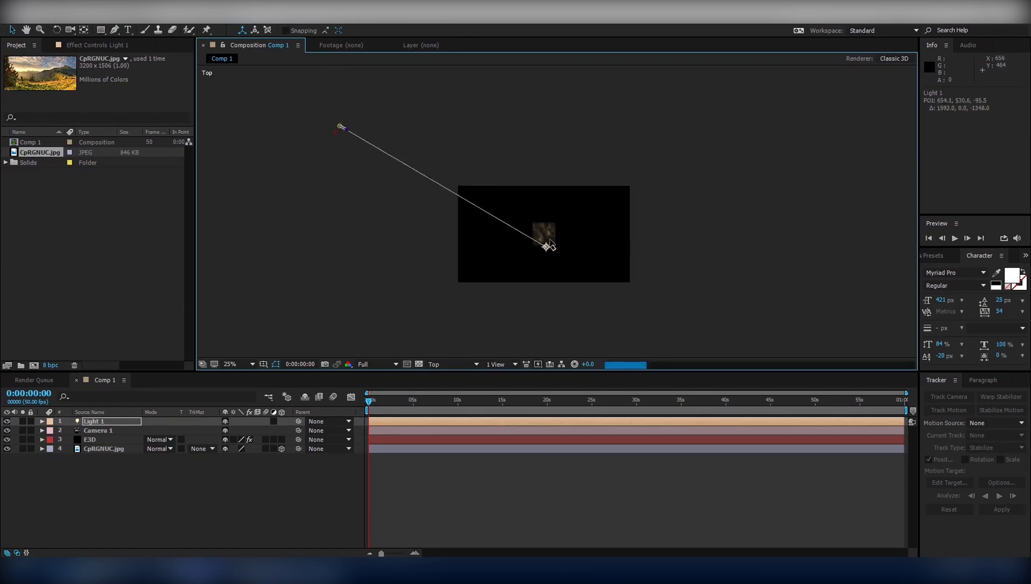
left_click(432, 365)
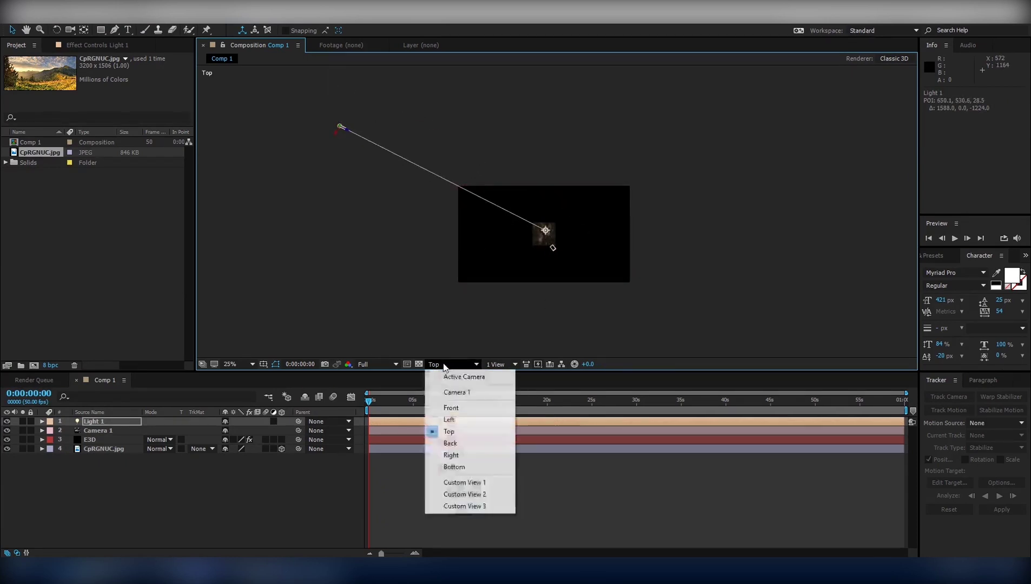
In Front view, raise Light 1 above the terrain and tilt its aim down onto the landscape
left_click(463, 407)
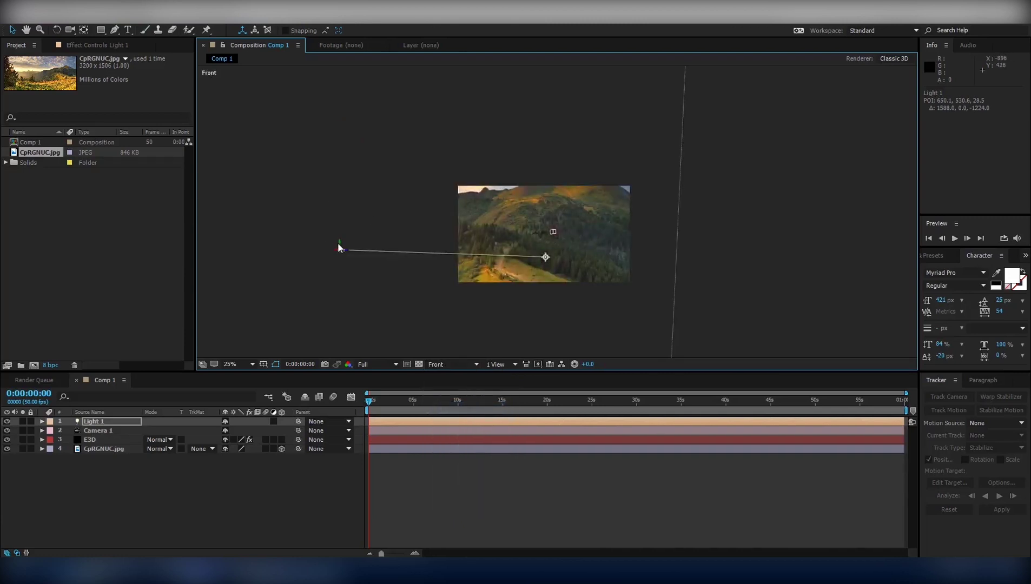
left_click_drag(338, 242, 327, 183)
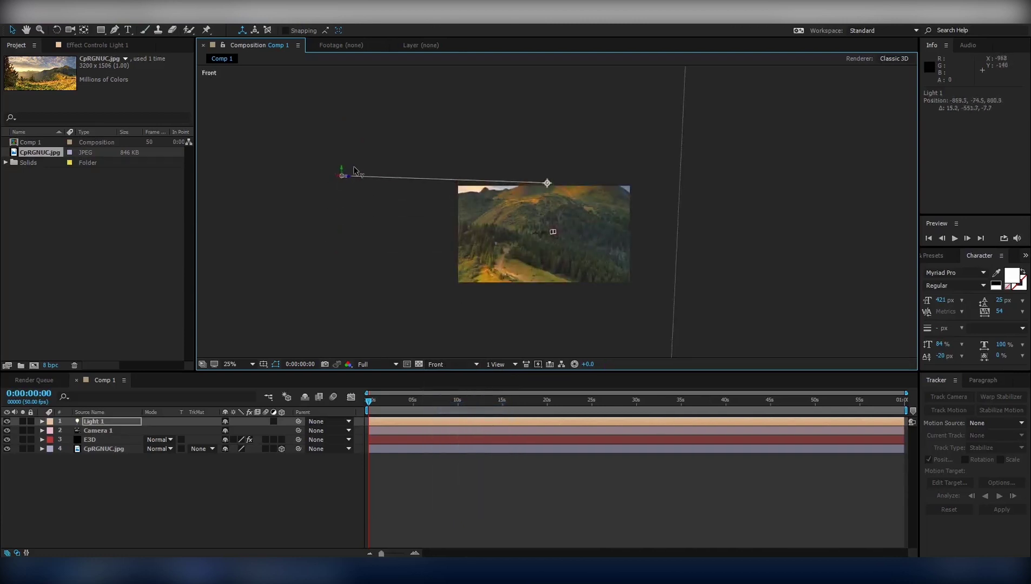
mouse_move(546, 185)
left_mouse_down()
mouse_move(522, 201)
mouse_move(526, 231)
left_mouse_up()
scroll(562, 242, "up", 2)
scroll(574, 244, "up", 2)
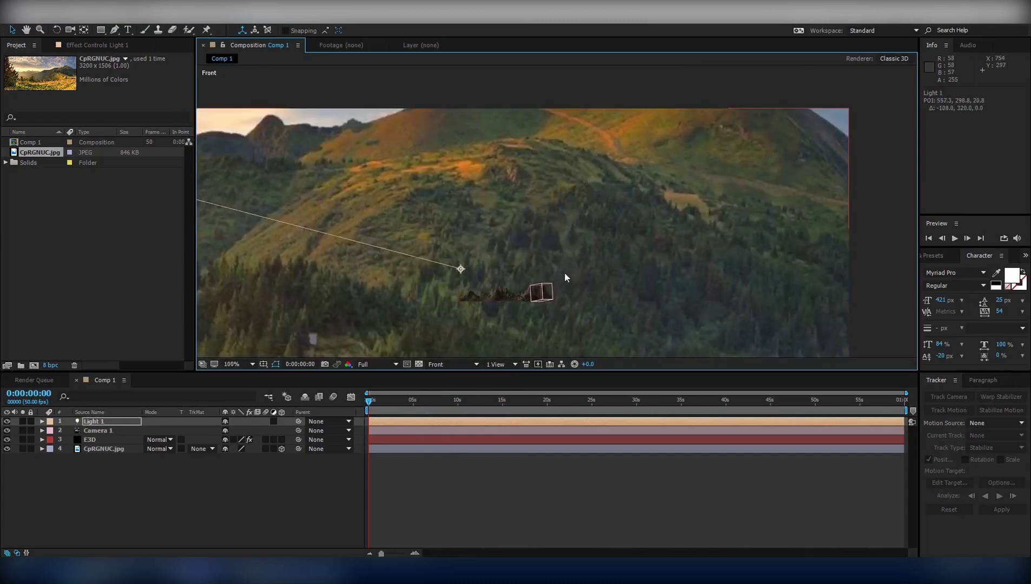
left_click_drag(463, 275, 476, 300)
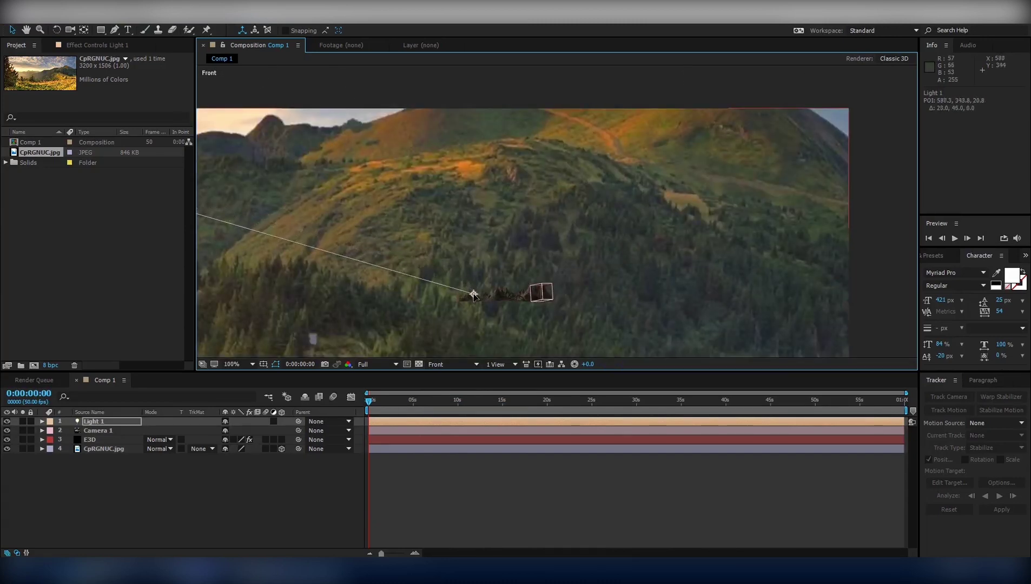
left_click(474, 365)
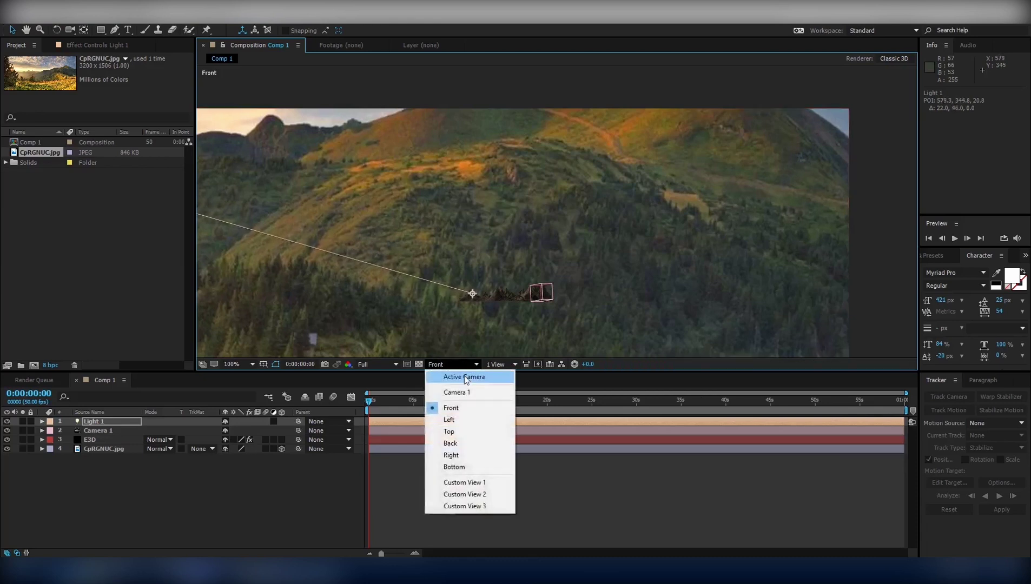
Use a 2 Views layout pairing Top with Active Camera, and reselect Light 1
left_click(502, 365)
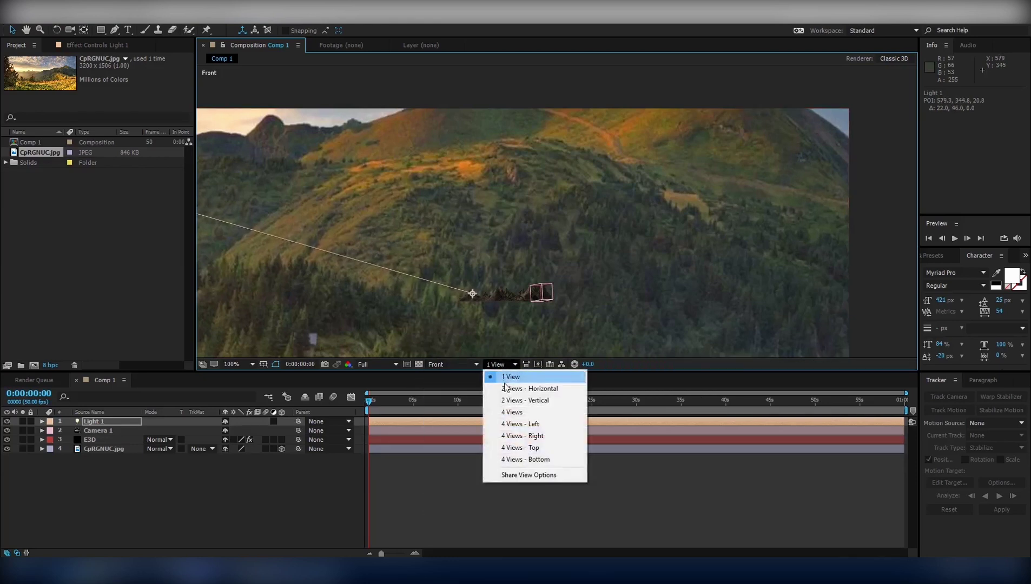
left_click(522, 388)
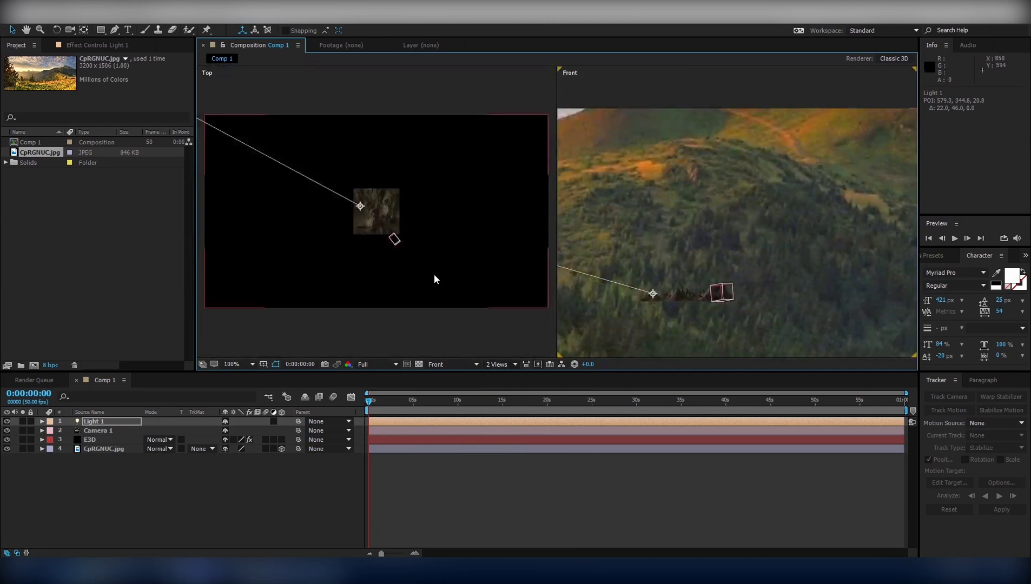
left_click(710, 250)
left_click(453, 364)
left_click(448, 377)
scroll(700, 276, "down", 2)
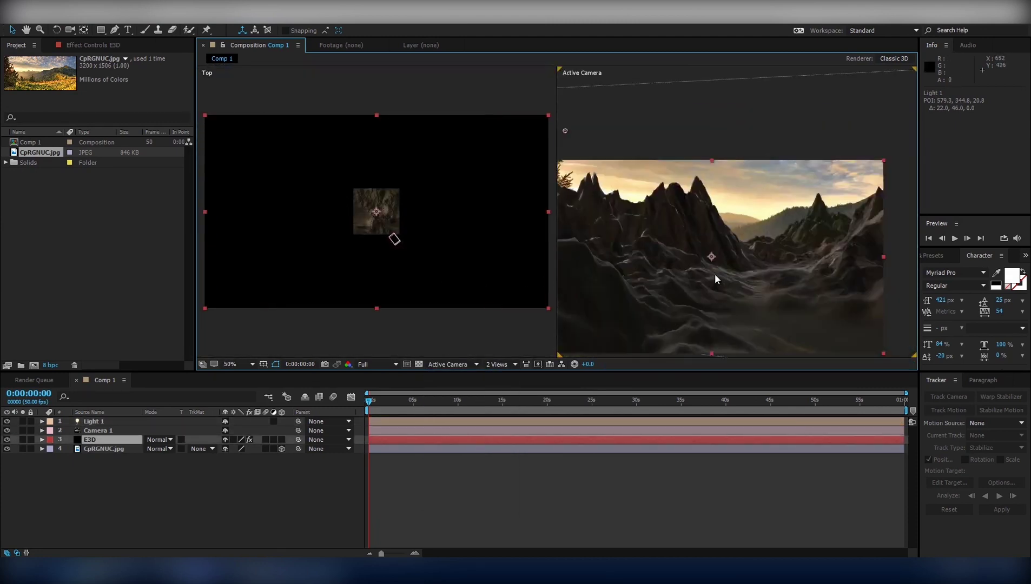
scroll(715, 274, "down", 2)
scroll(724, 271, "up", 2)
scroll(724, 271, "down", 2)
scroll(724, 270, "up", 2)
left_click(89, 412)
left_click(109, 412)
left_click(103, 422)
Set Light 1's intensity to 300% in Light Settings
right_click(69, 422)
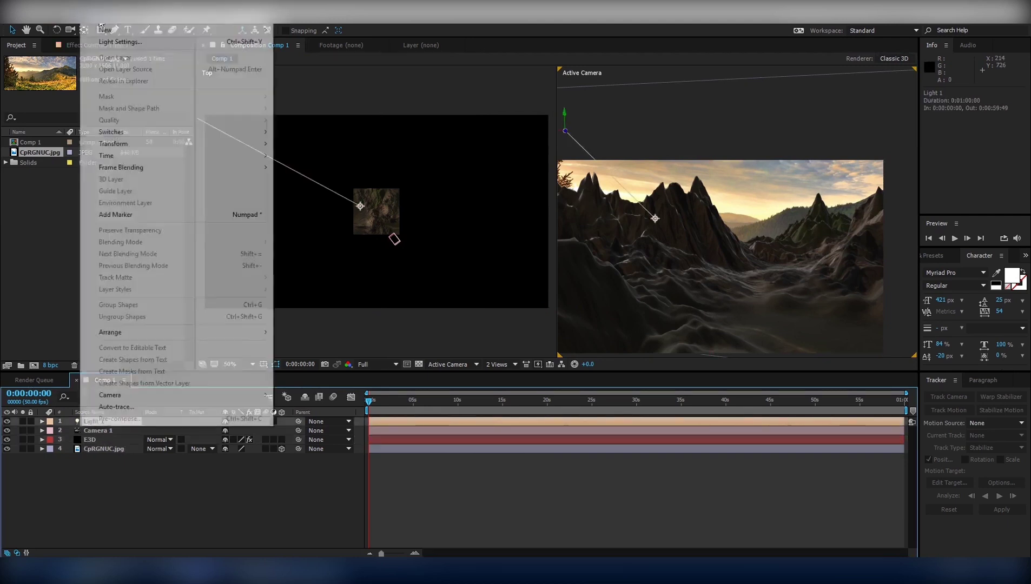
left_click(113, 42)
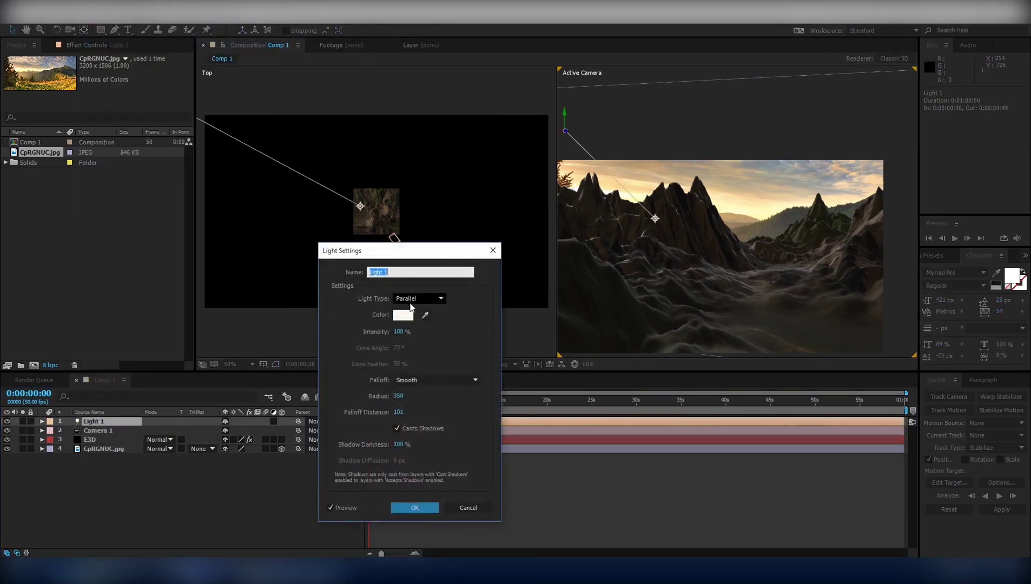
left_click(400, 331)
type("3")
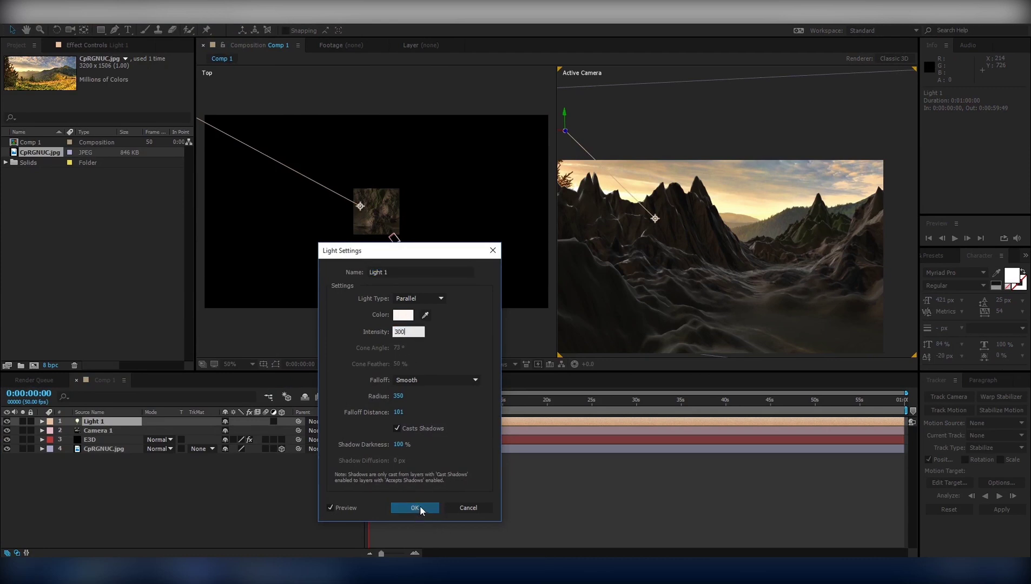
left_click(414, 508)
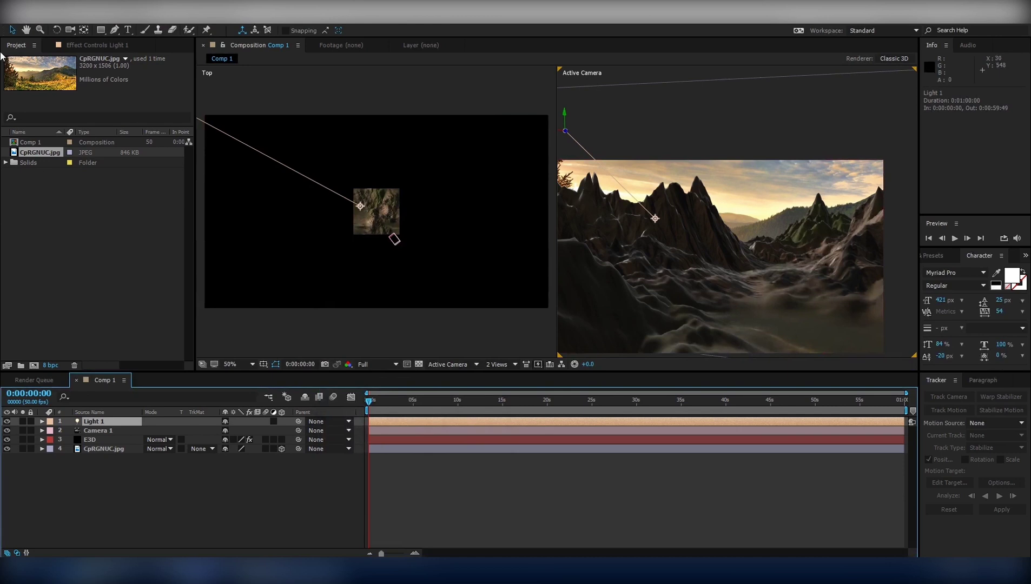
Raise Light 1's intensity further to 500%
left_click(86, 5)
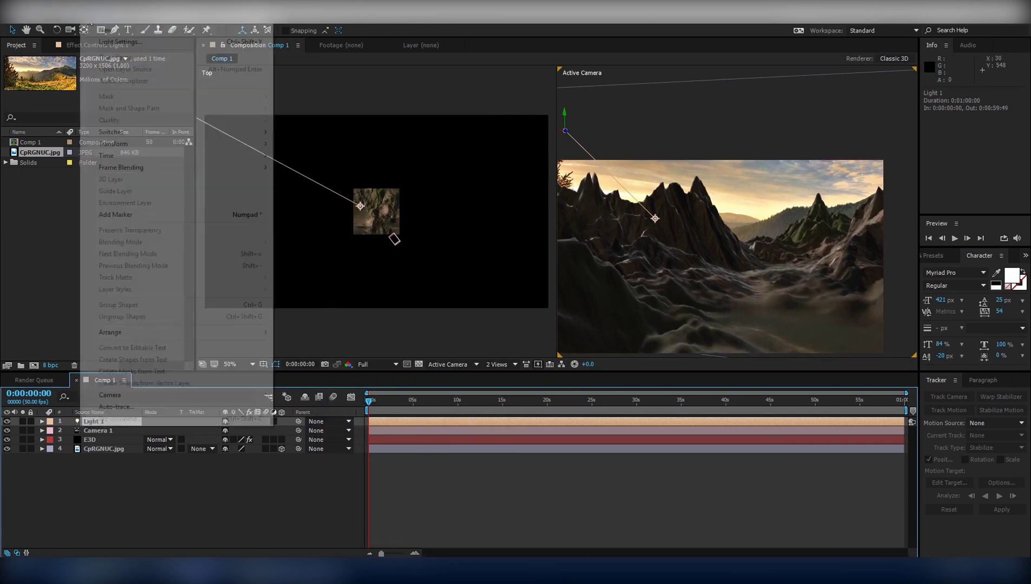
left_click(124, 39)
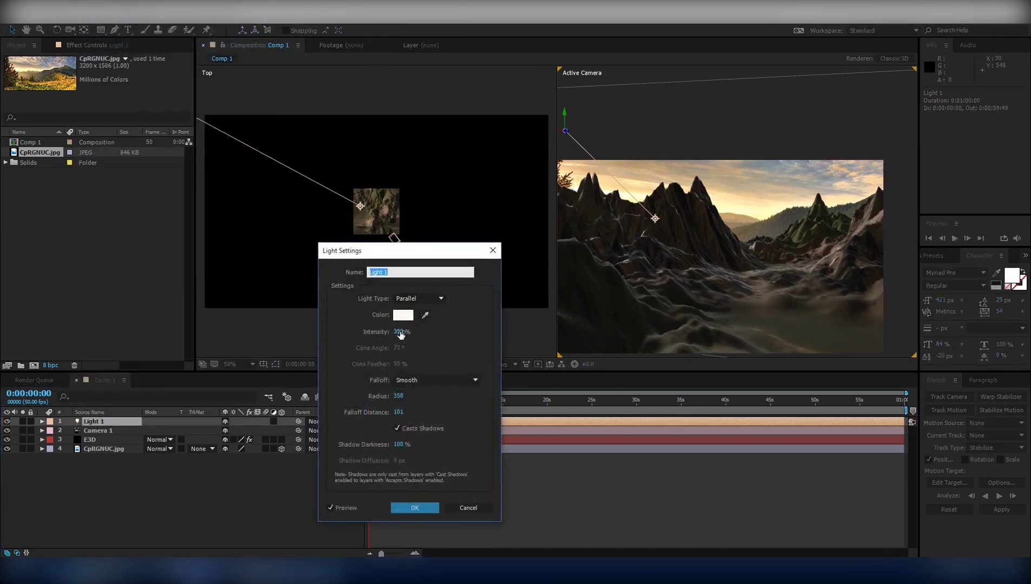
left_click(400, 332)
type("5")
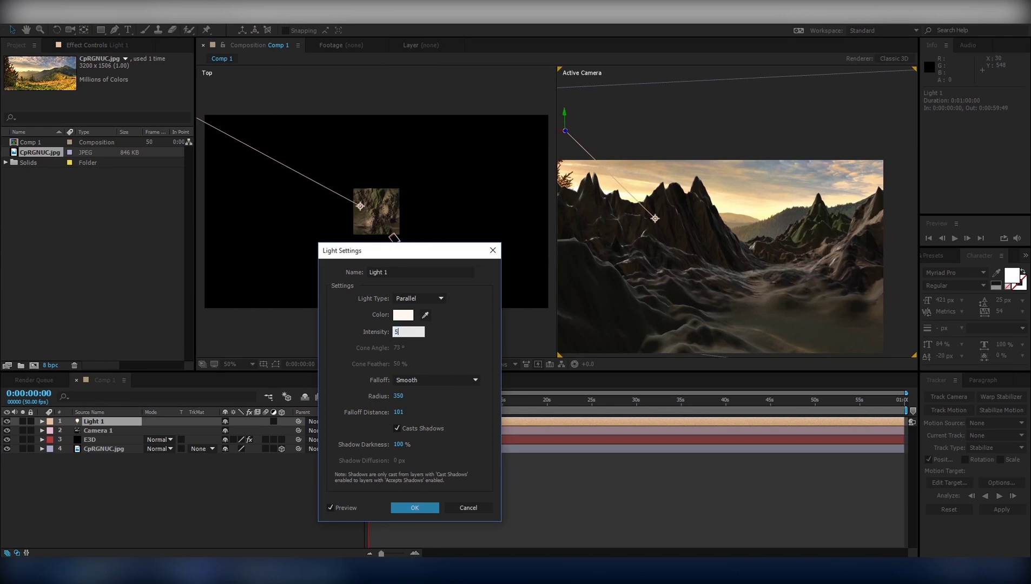
key("Return")
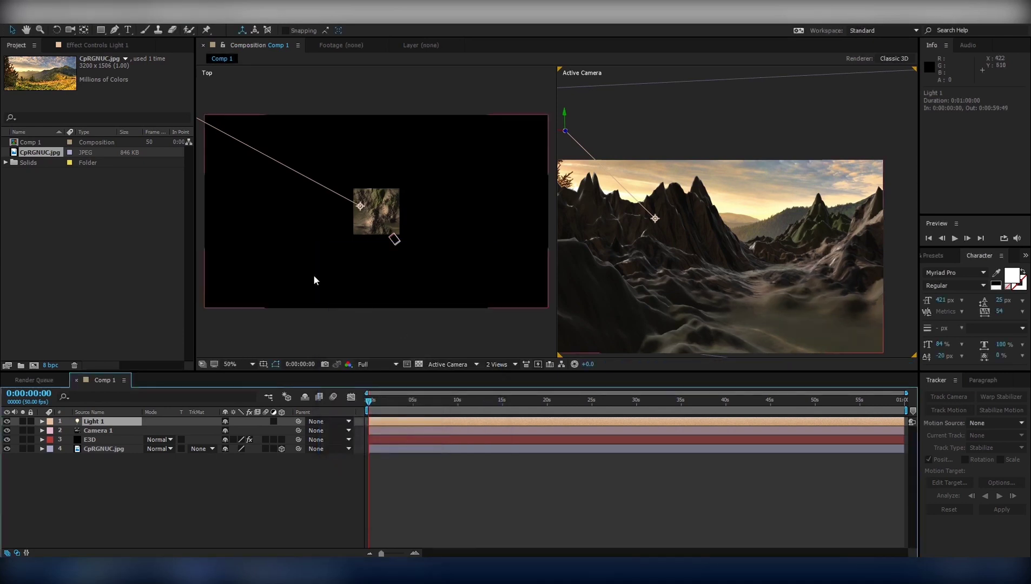
scroll(778, 252, "down", 2)
scroll(775, 250, "up", 1)
scroll(776, 250, "up", 1)
scroll(777, 250, "down", 1)
scroll(777, 249, "down", 1)
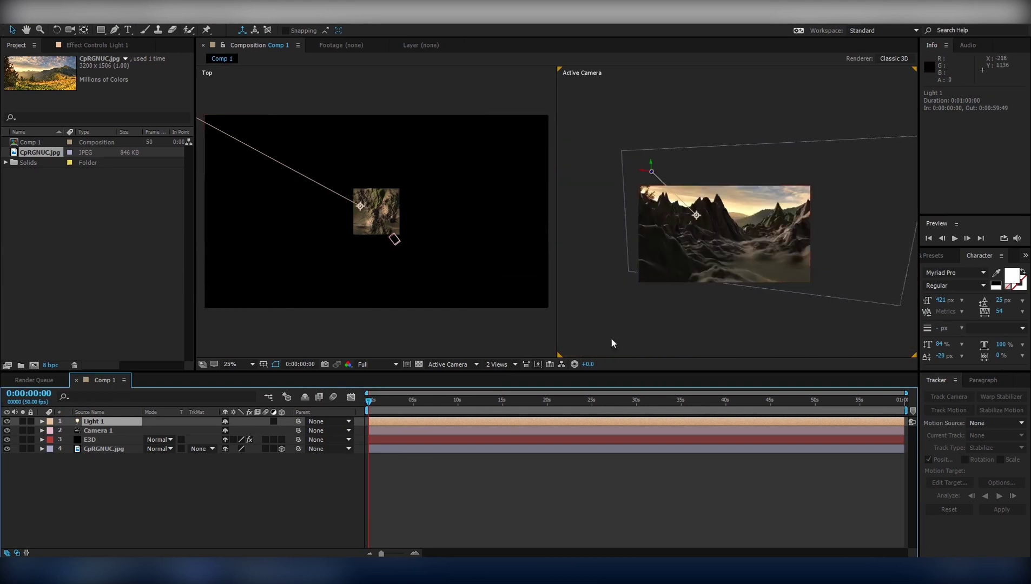
left_click(499, 365)
left_click(500, 372)
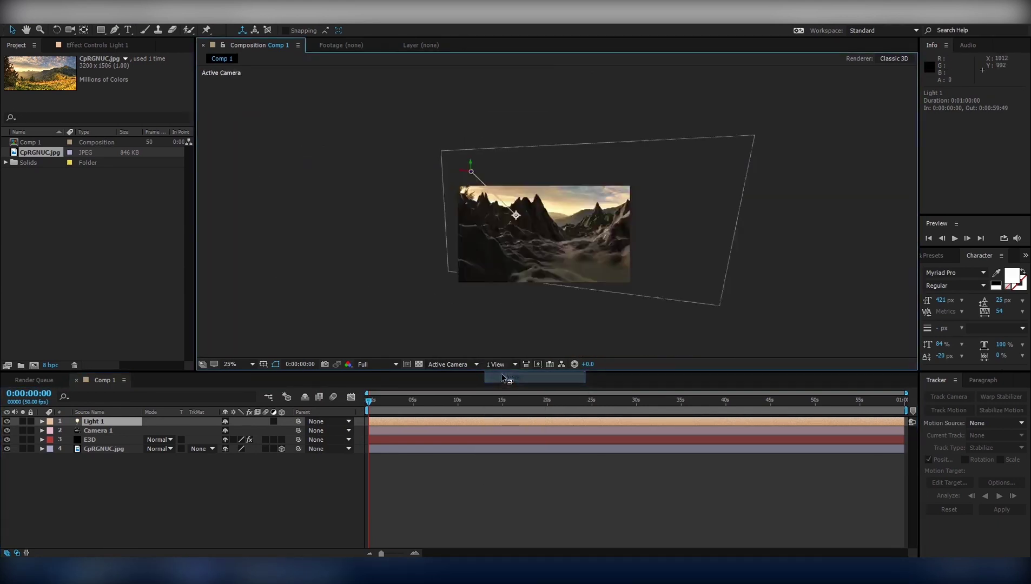
scroll(524, 265, "up", 4)
scroll(524, 265, "down", 2)
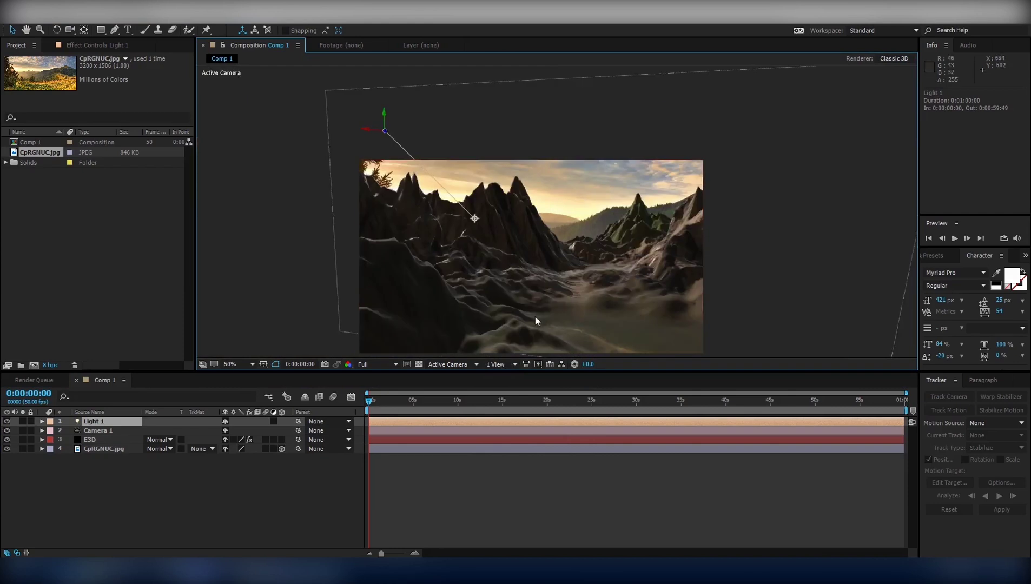
left_click_drag(584, 271, 543, 319)
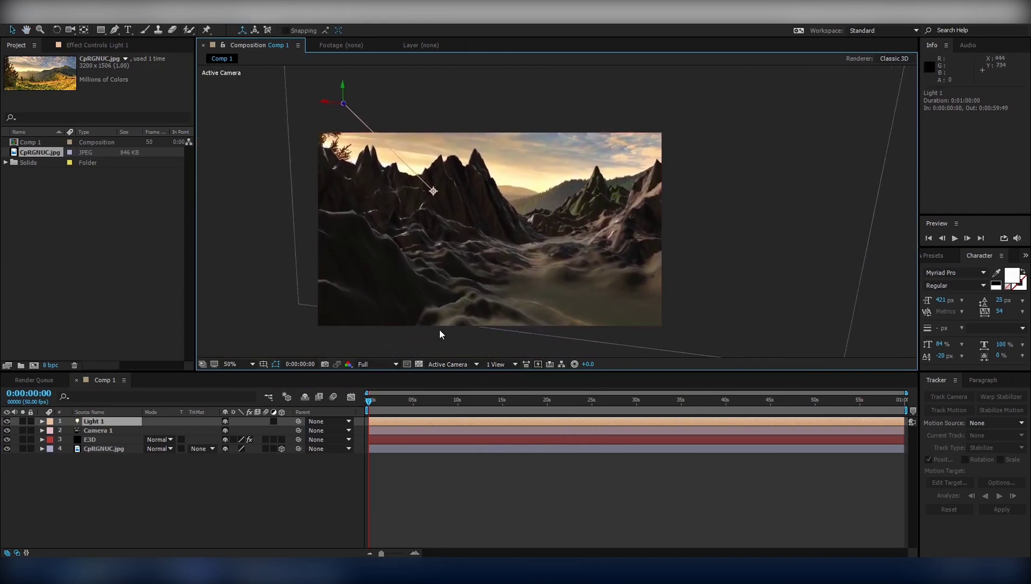
left_click(9, 18)
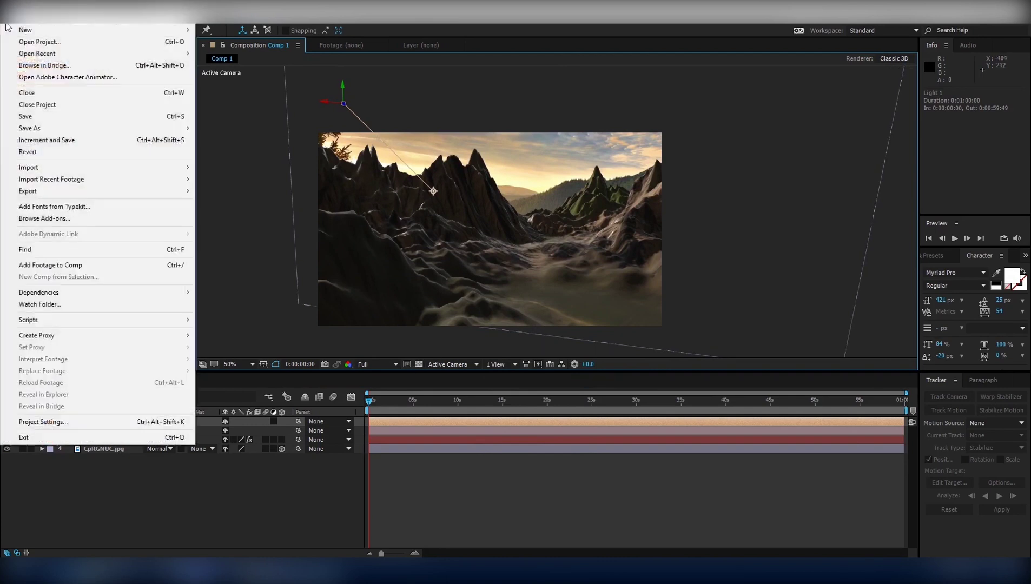
key("Escape")
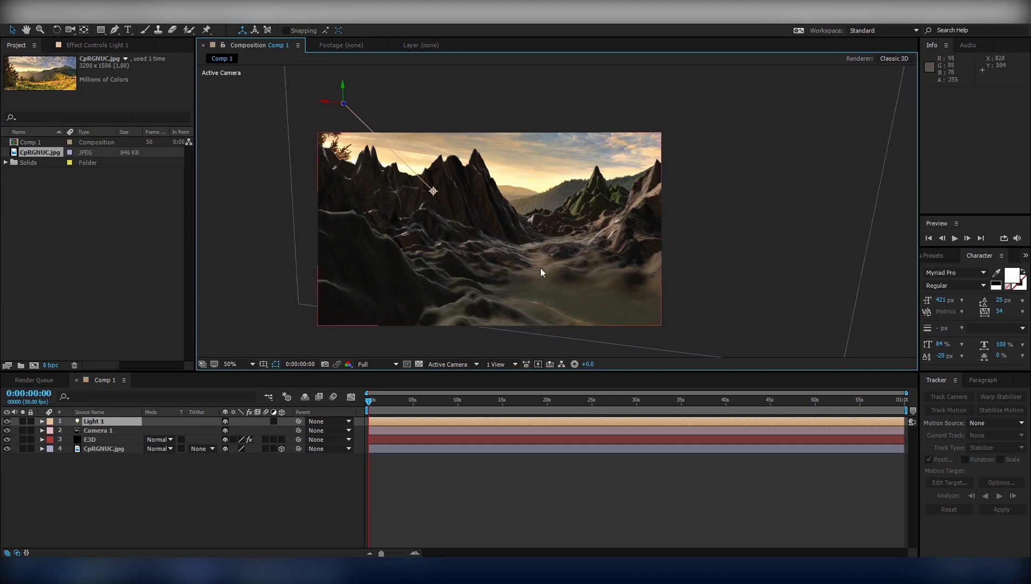
key("h")
left_click_drag(520, 257, 570, 248)
key("v")
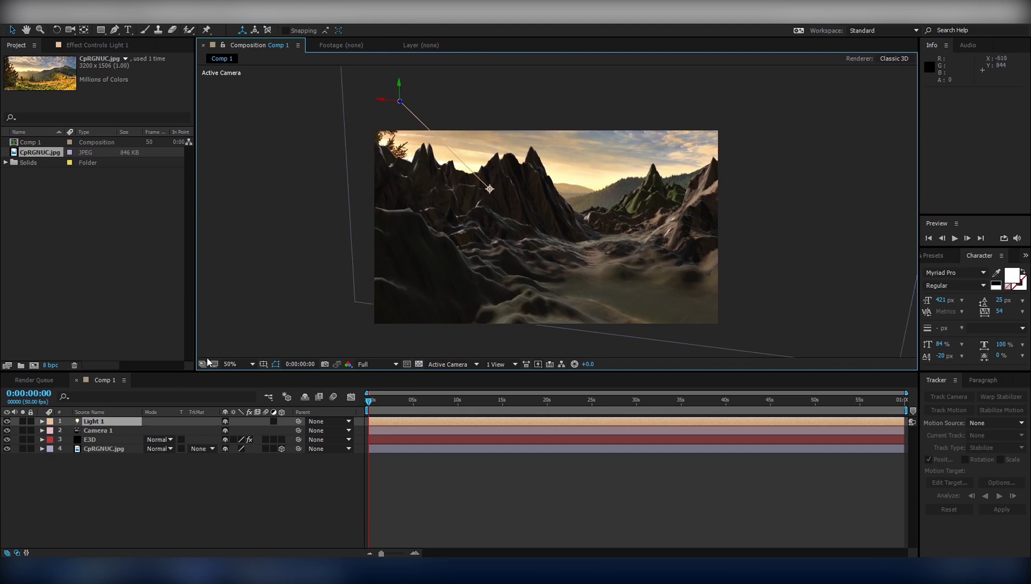
Enable ambient occlusion on the E3D layer with AO Mode set to Ray-Traced
left_click(89, 439)
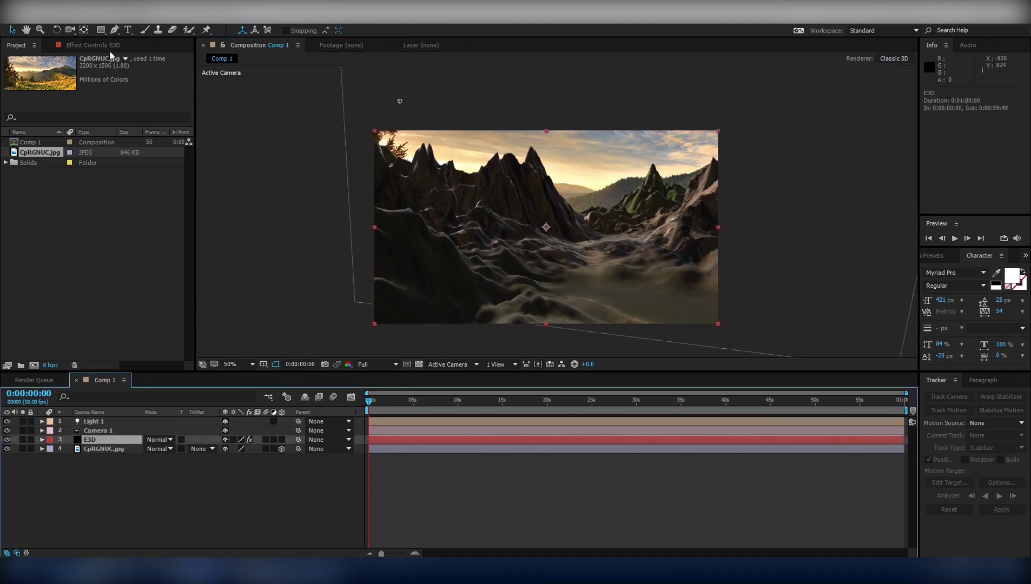
left_click(84, 49)
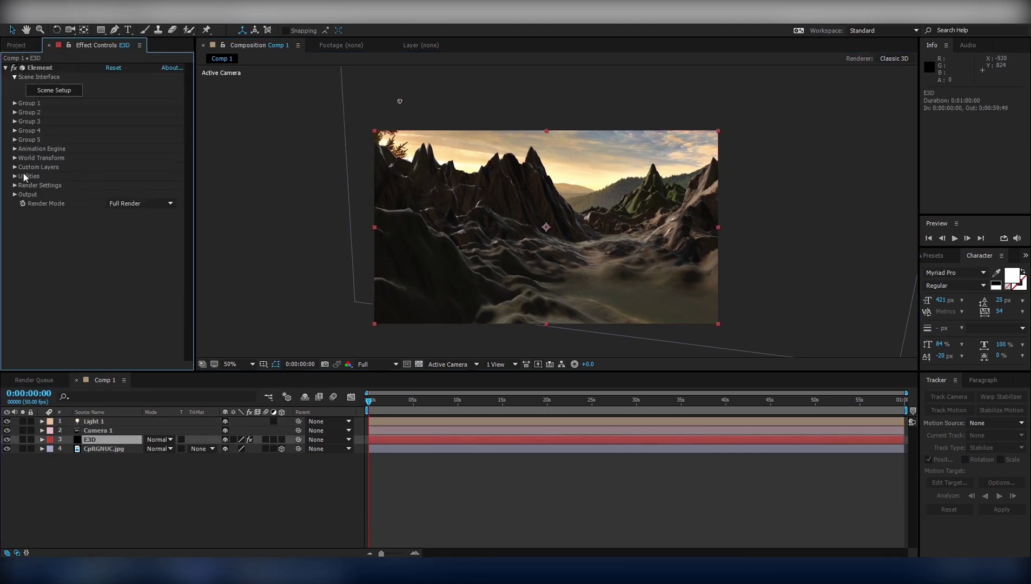
left_click(15, 186)
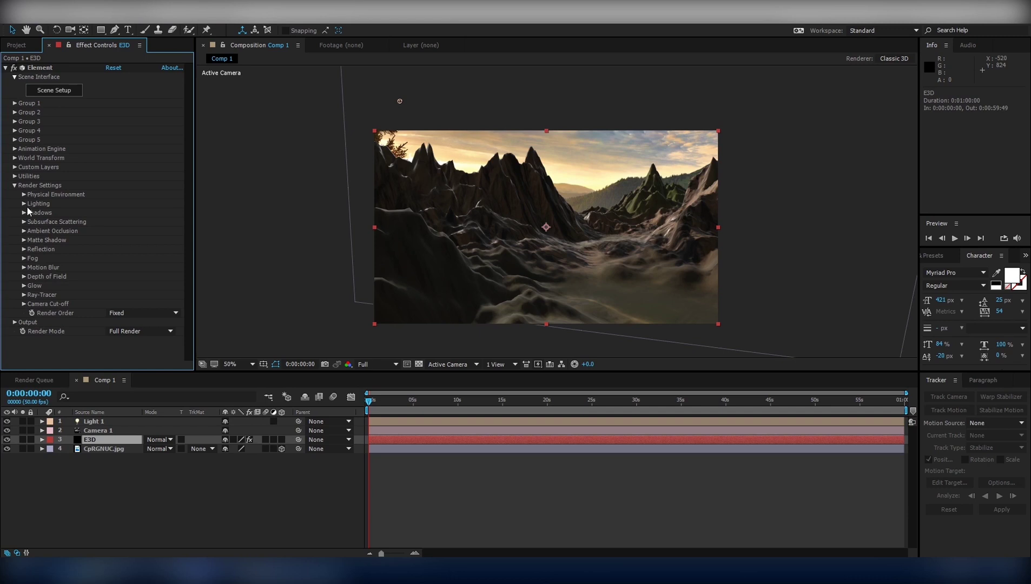
left_click(23, 231)
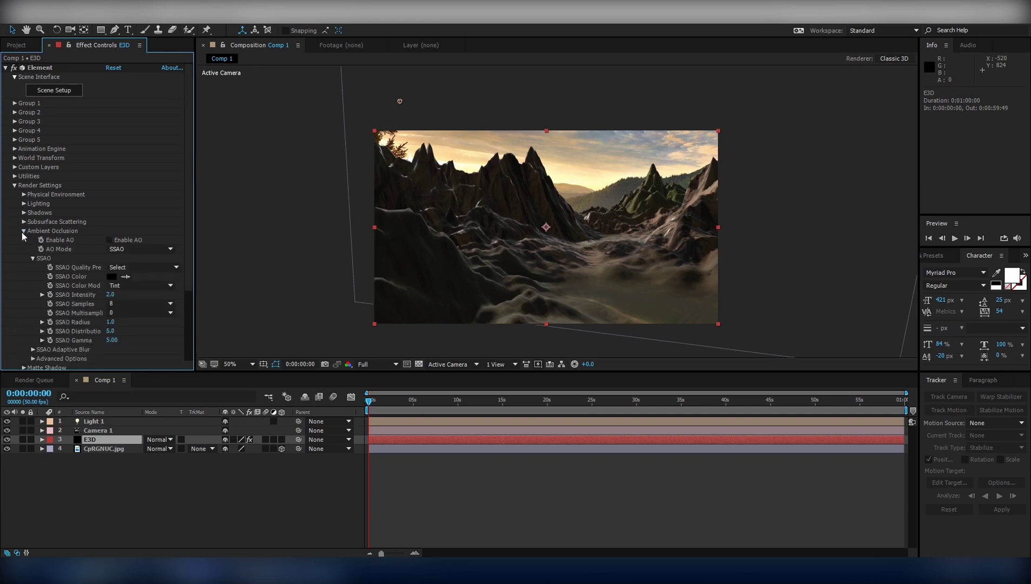
left_click(110, 240)
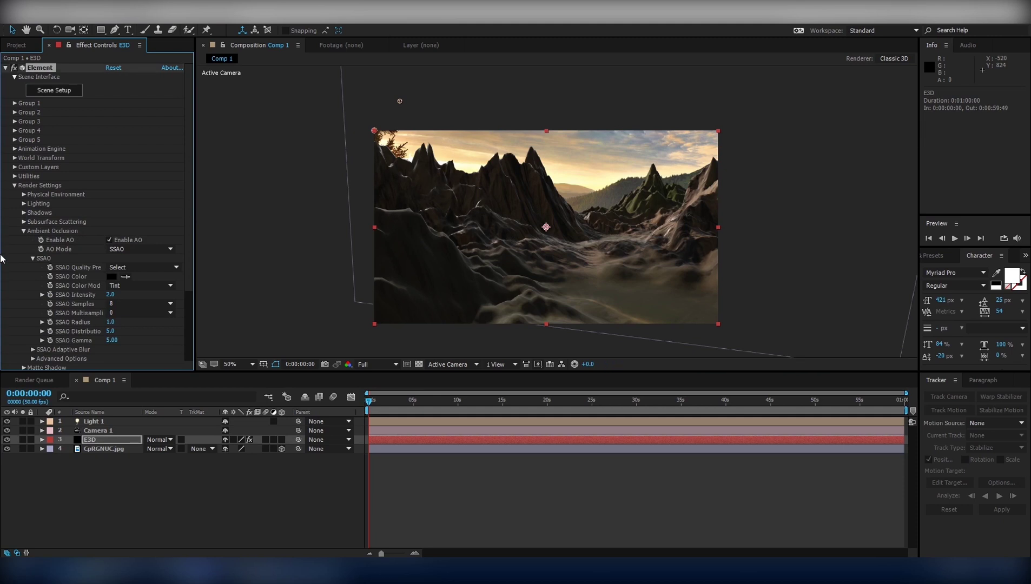
left_click(138, 249)
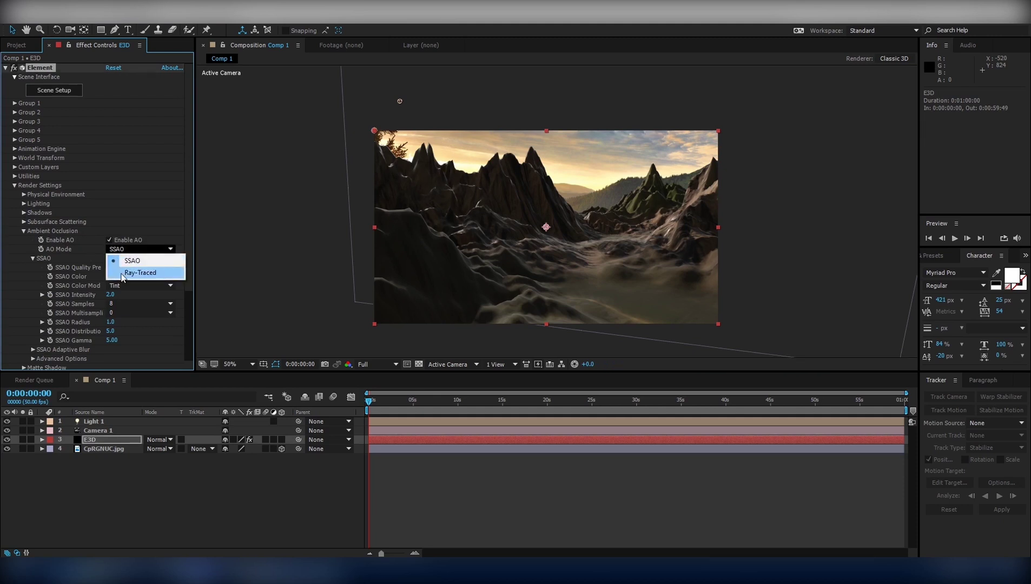
left_click(114, 272)
left_click(102, 274)
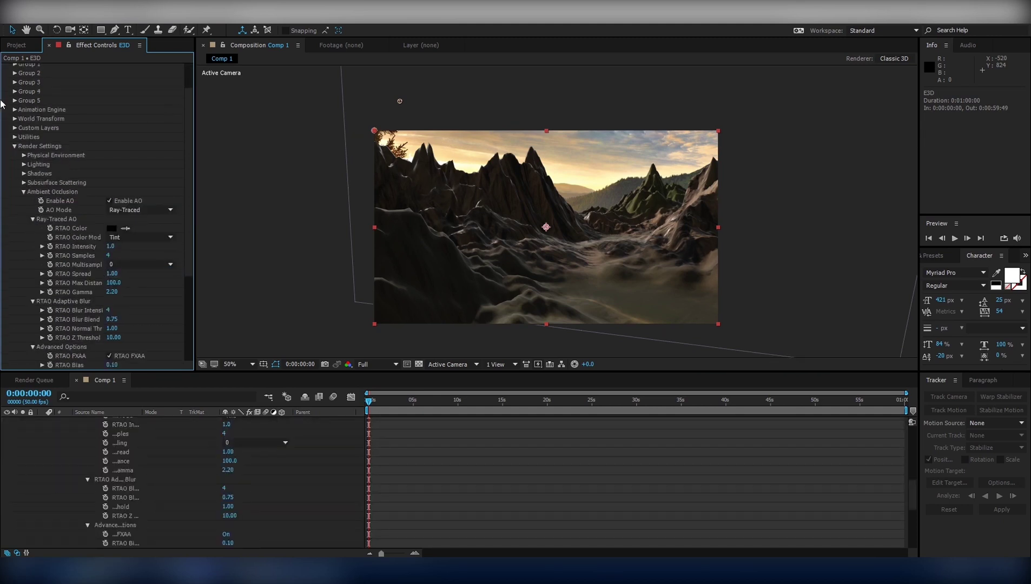
scroll(3, 103, "up", 3)
Enable shadows with Shadow Mode set to Ray-Traced
left_click(5, 68)
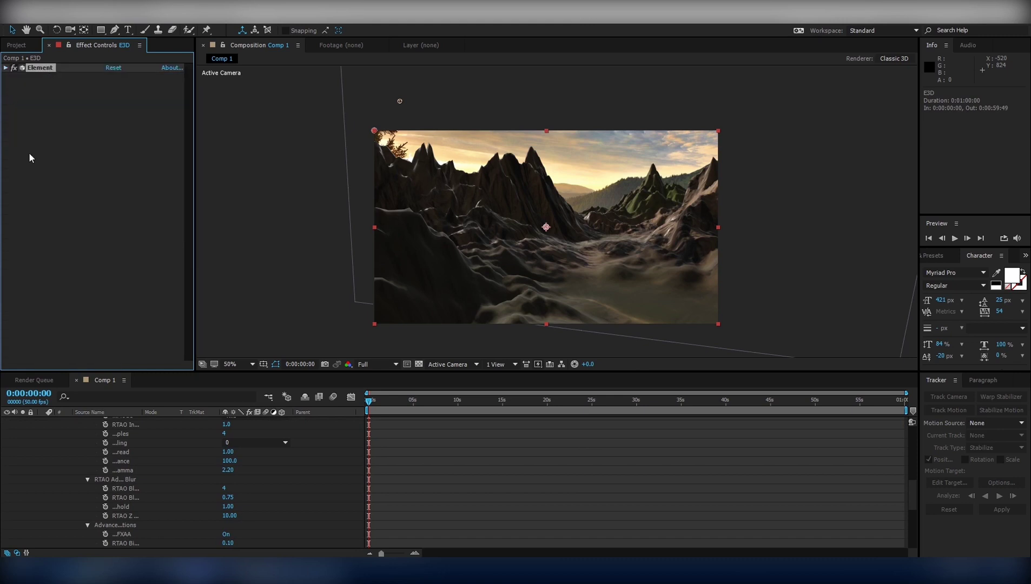
left_click(5, 68)
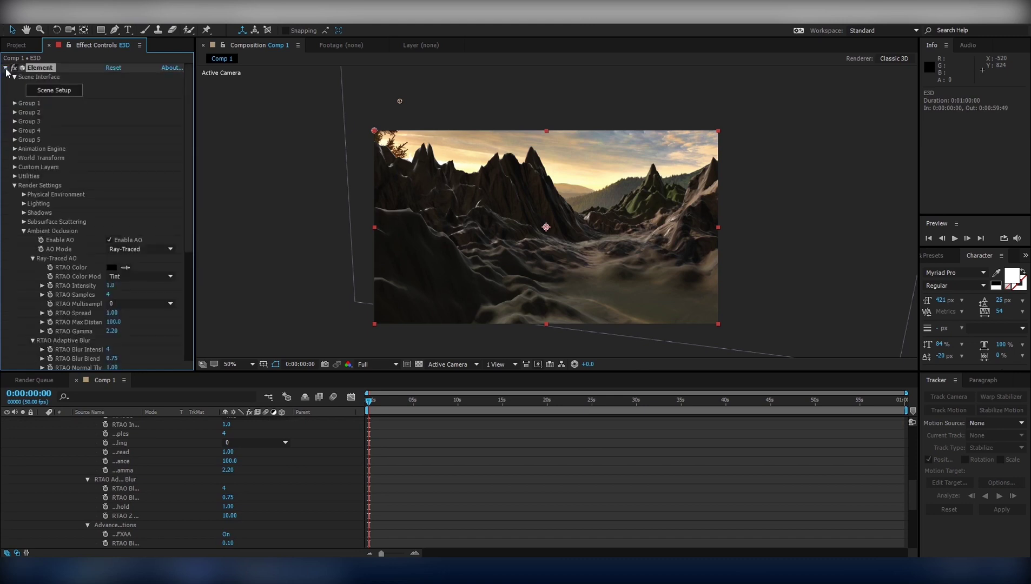
left_click(23, 231)
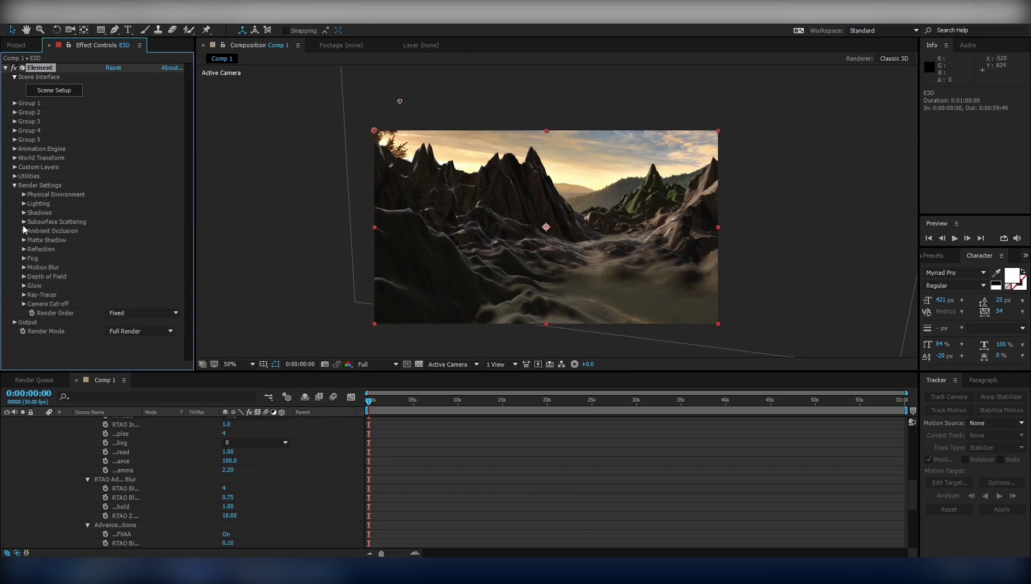
left_click(23, 213)
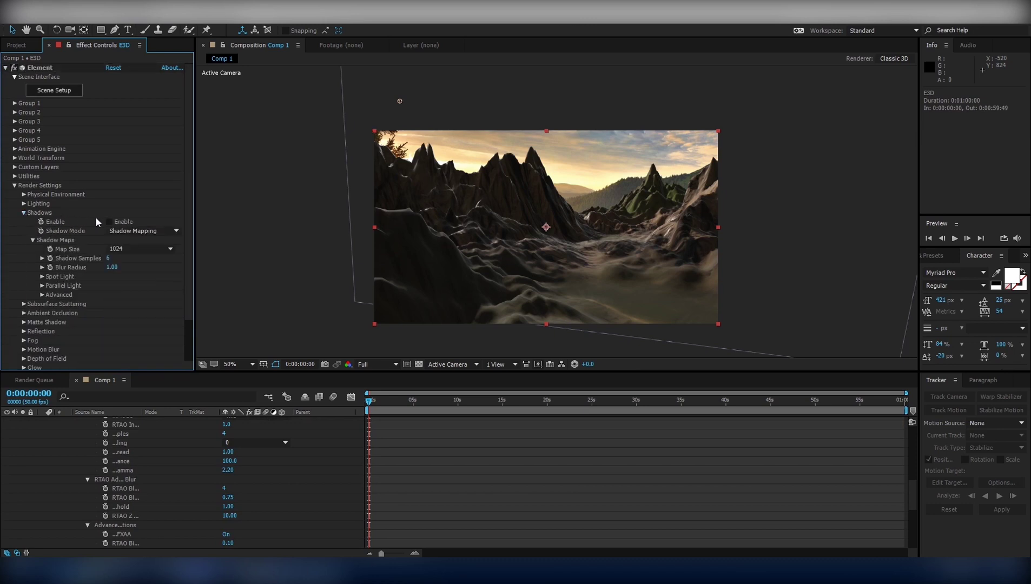
left_click(110, 221)
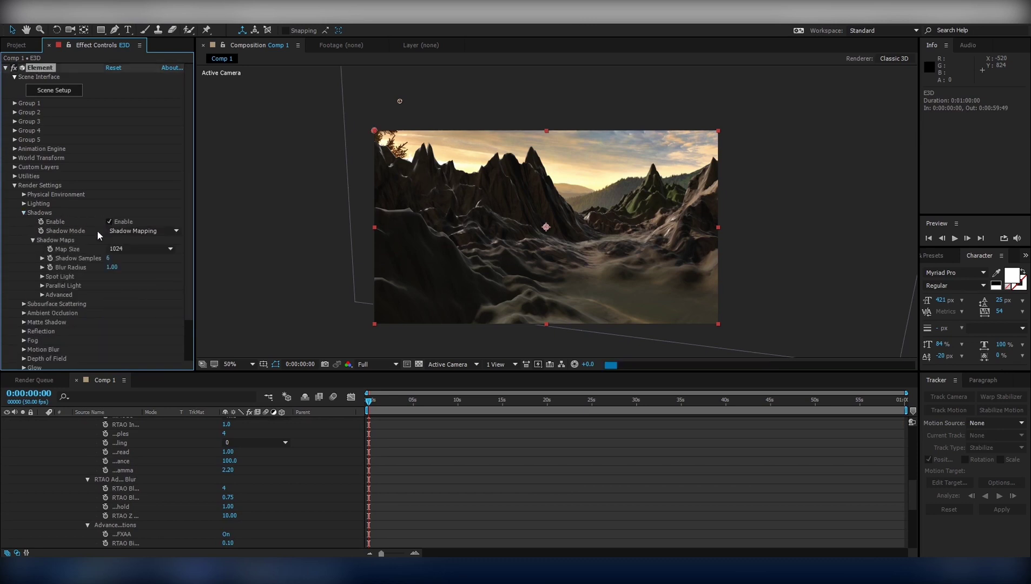
left_click(150, 231)
left_click(154, 254)
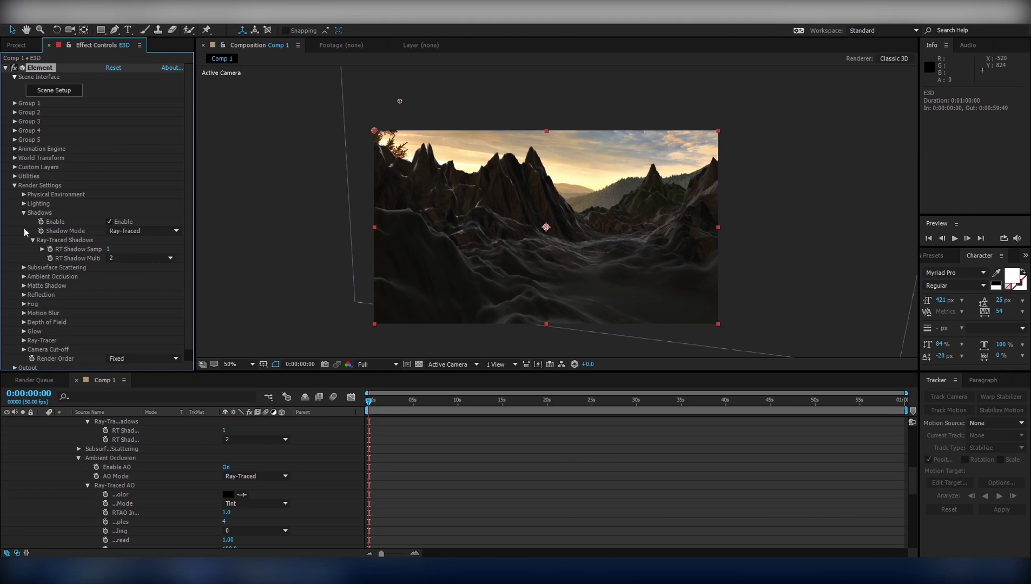
In Front view at 25%, move Light 1 up and aim its target at the image centre
left_click(6, 68)
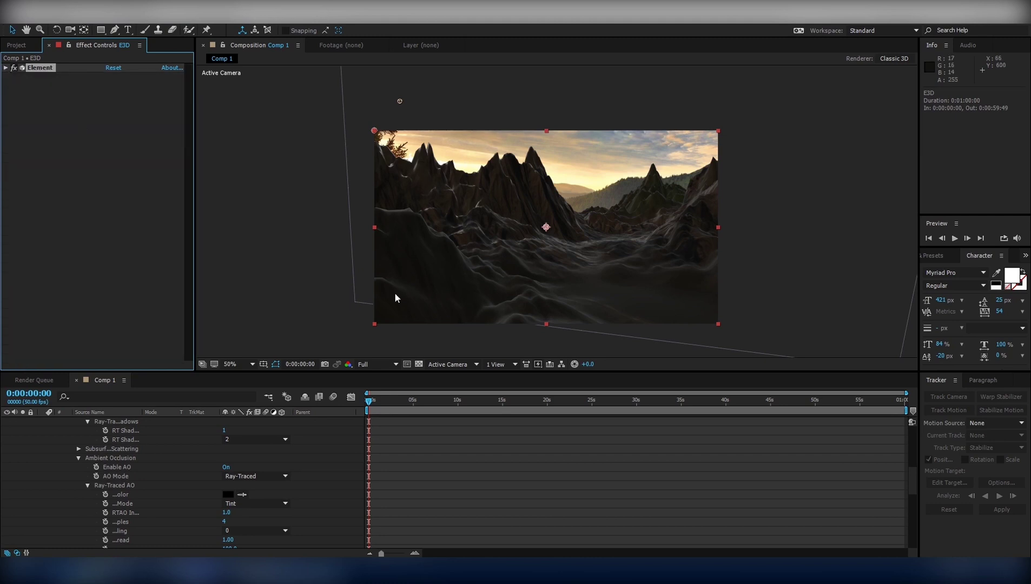
left_click(449, 364)
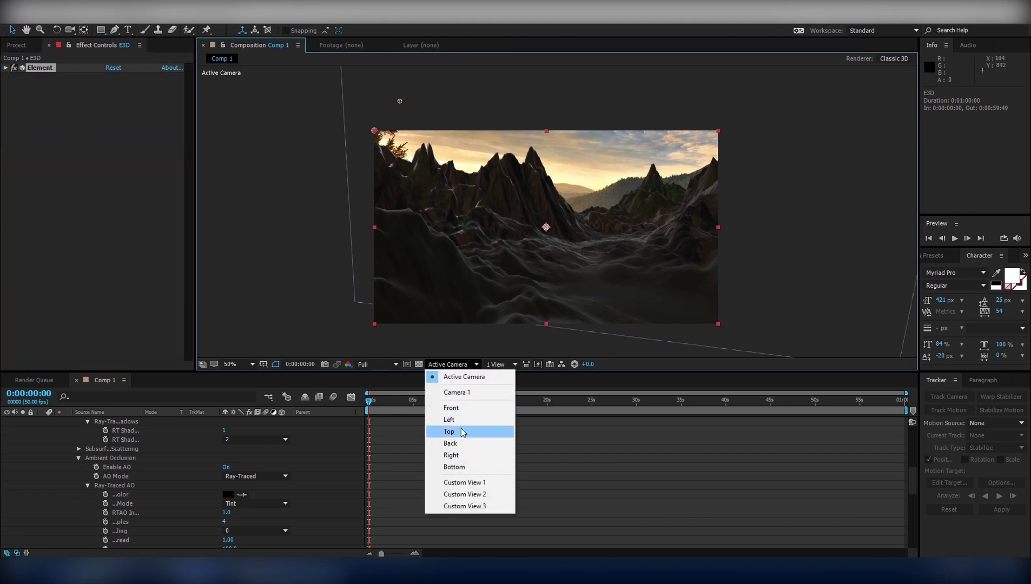
left_click(453, 407)
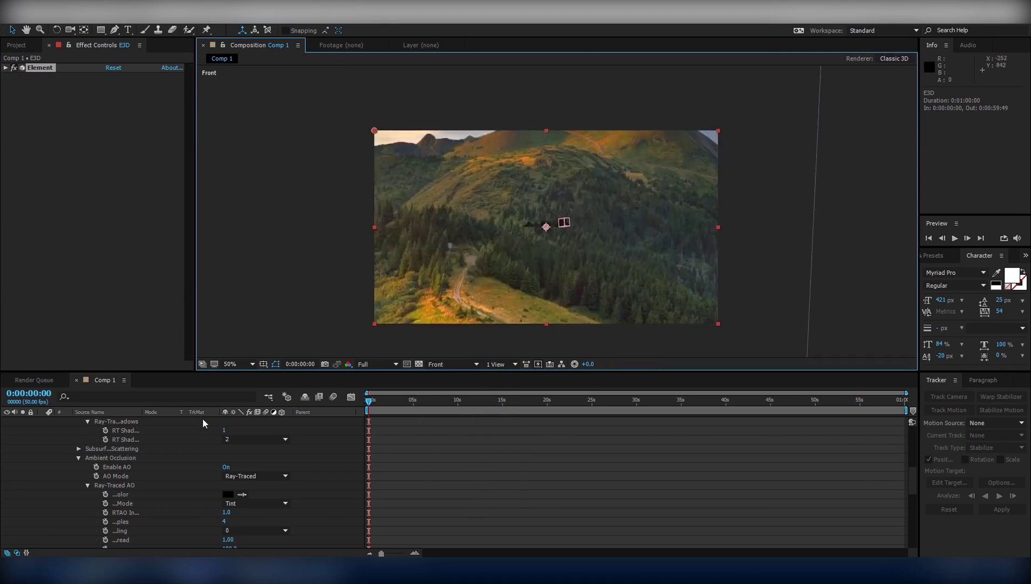
scroll(74, 458, "up", 3)
scroll(74, 448, "up", 3)
scroll(74, 448, "up", 3)
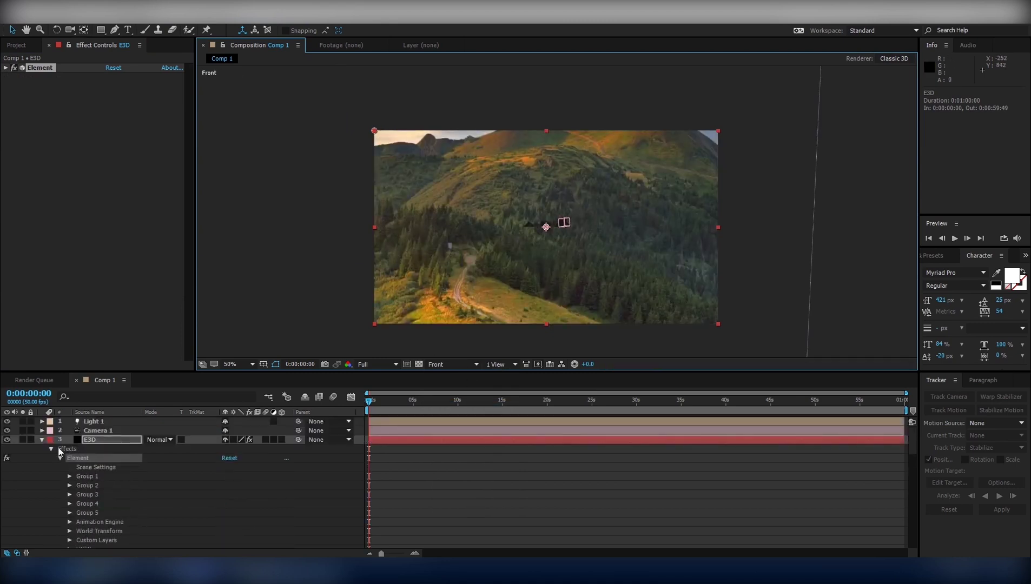
left_click(41, 441)
left_click(84, 422)
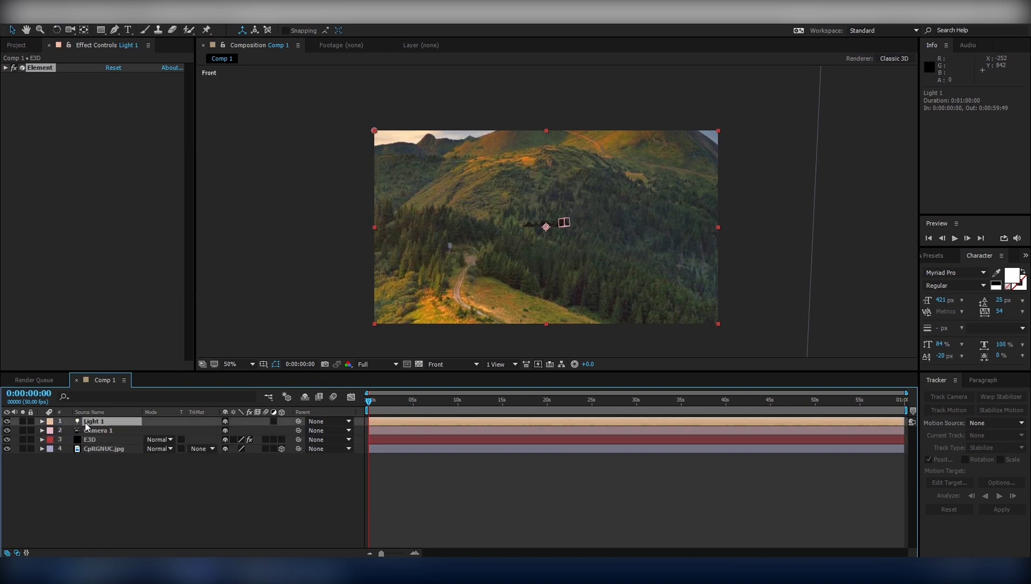
key("comma")
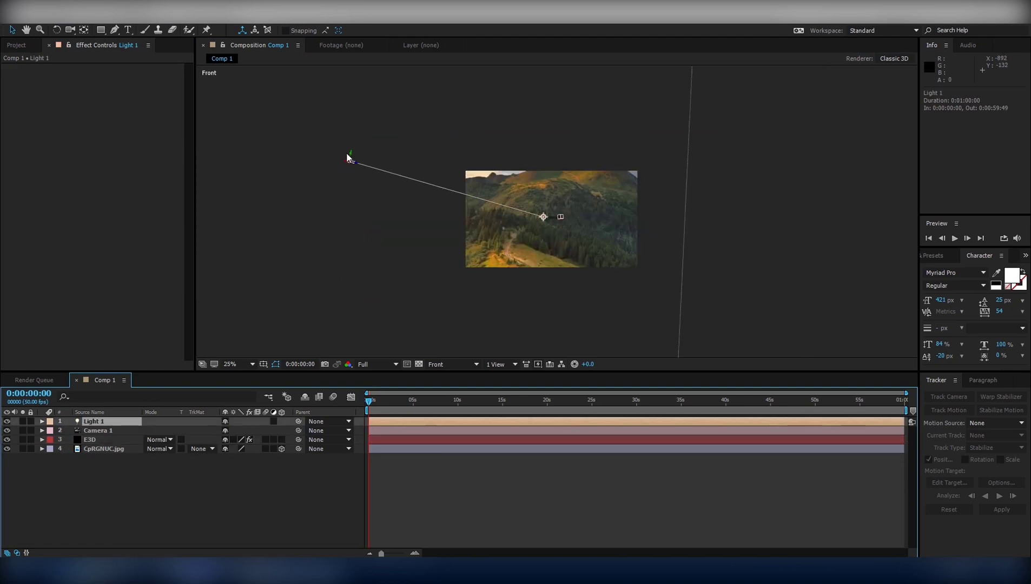
left_click_drag(349, 155, 358, 65)
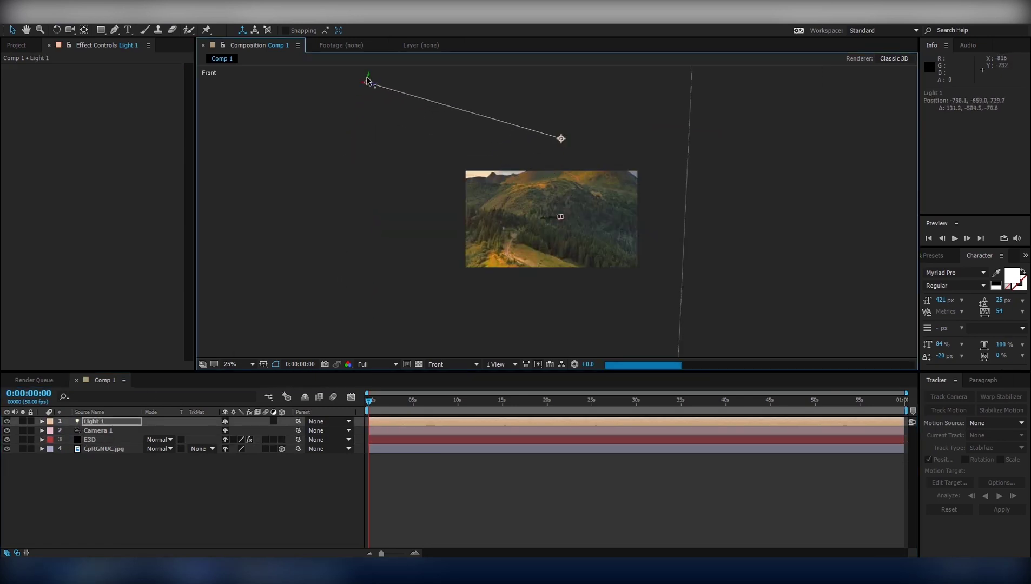
left_click_drag(561, 139, 550, 217)
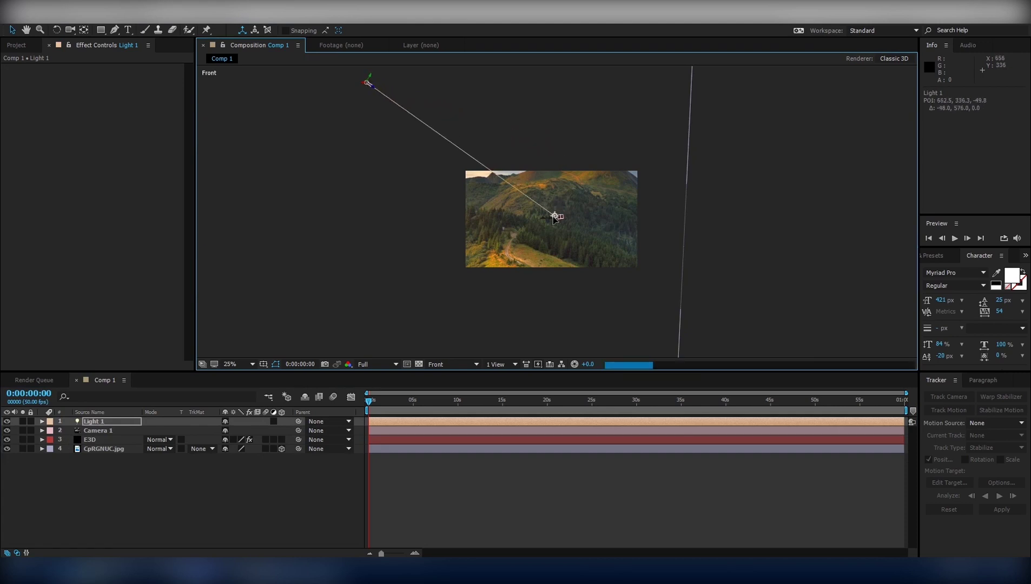
Check the camera view, then lower Light 1's target down and left in Left view
left_click(451, 367)
left_click(454, 379)
key("period")
key("period")
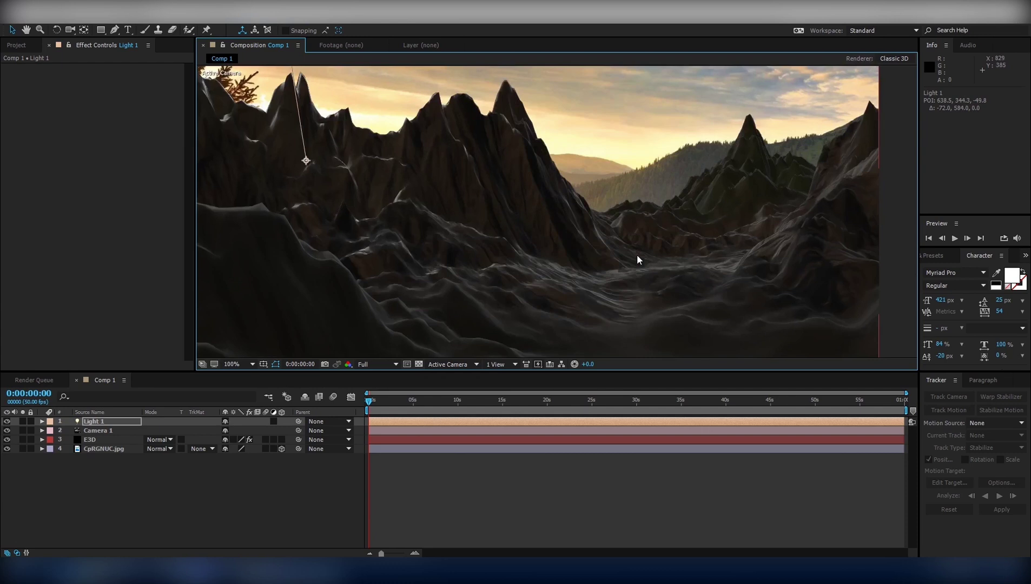
key("comma")
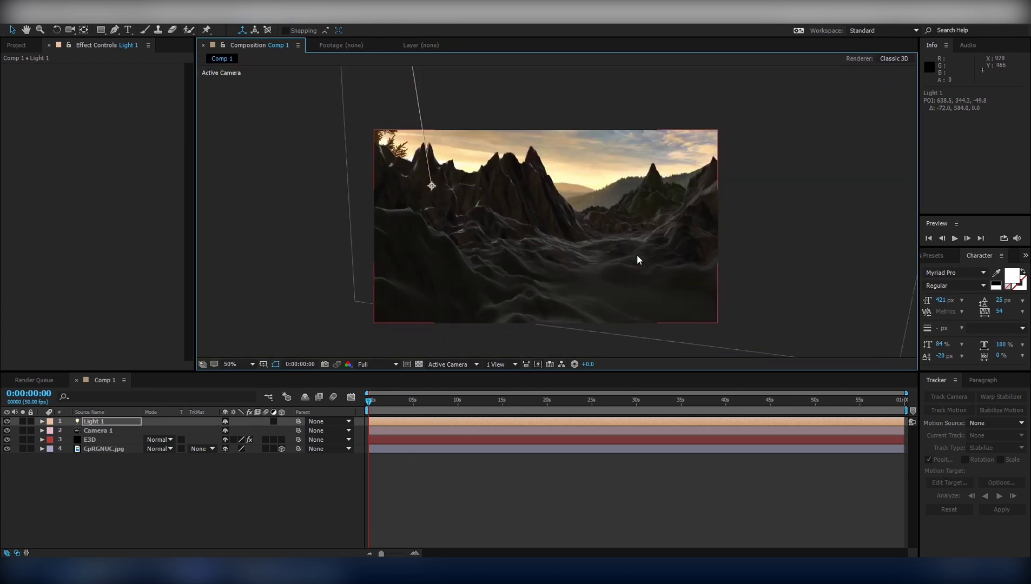
key("comma")
left_click(449, 364)
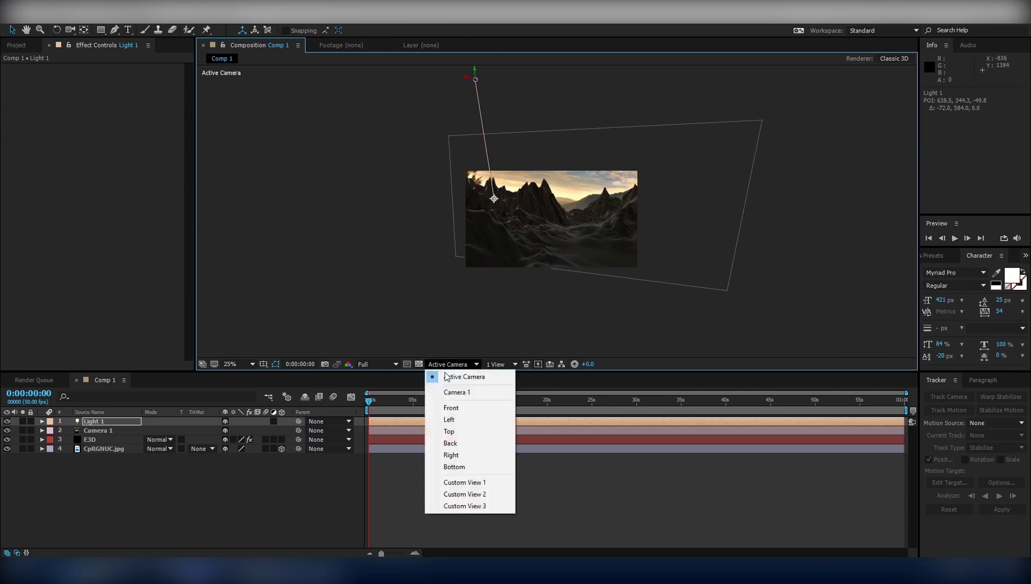
left_click(457, 413)
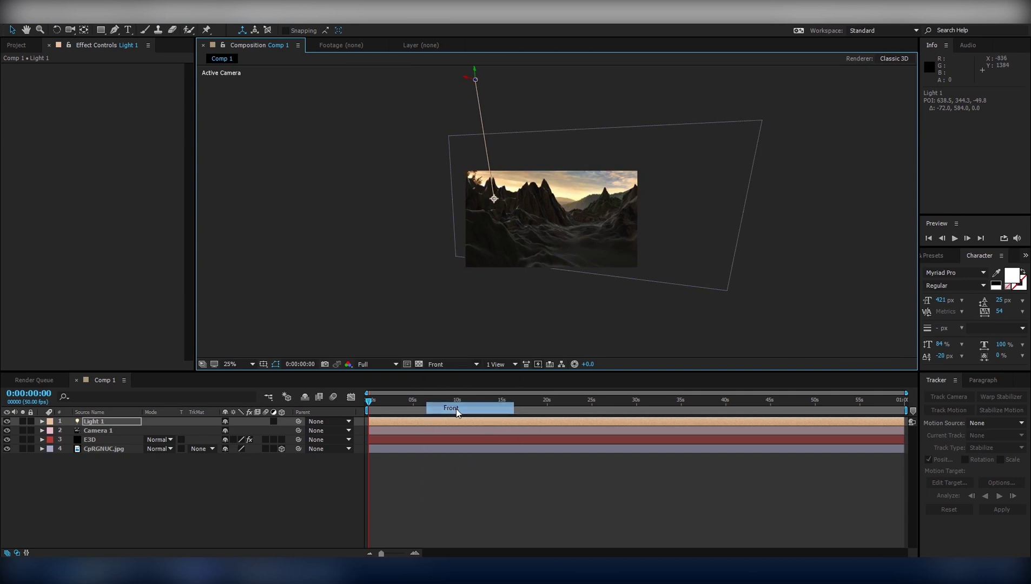
left_click(465, 365)
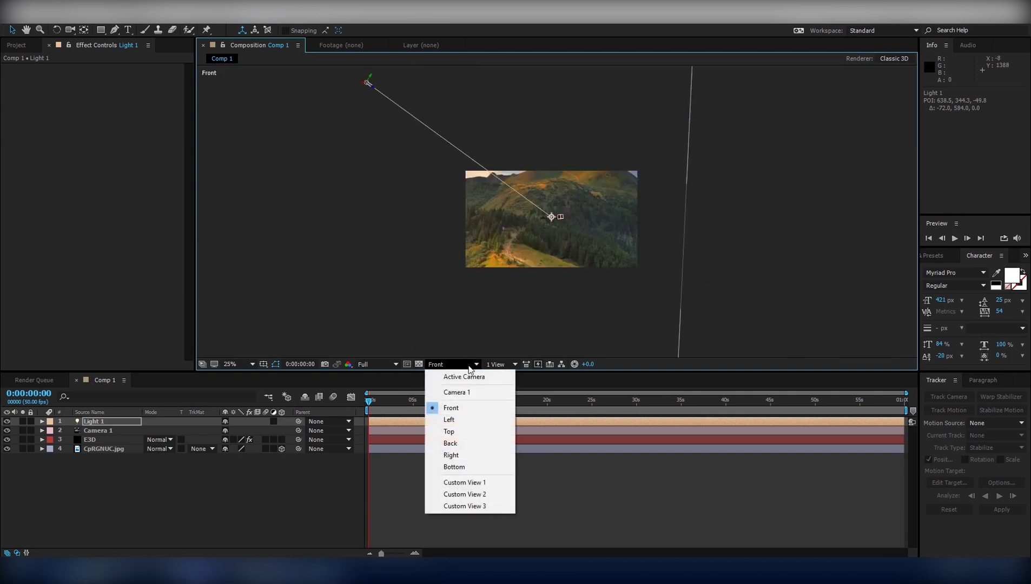
left_click(469, 420)
scroll(543, 234, "up", 2)
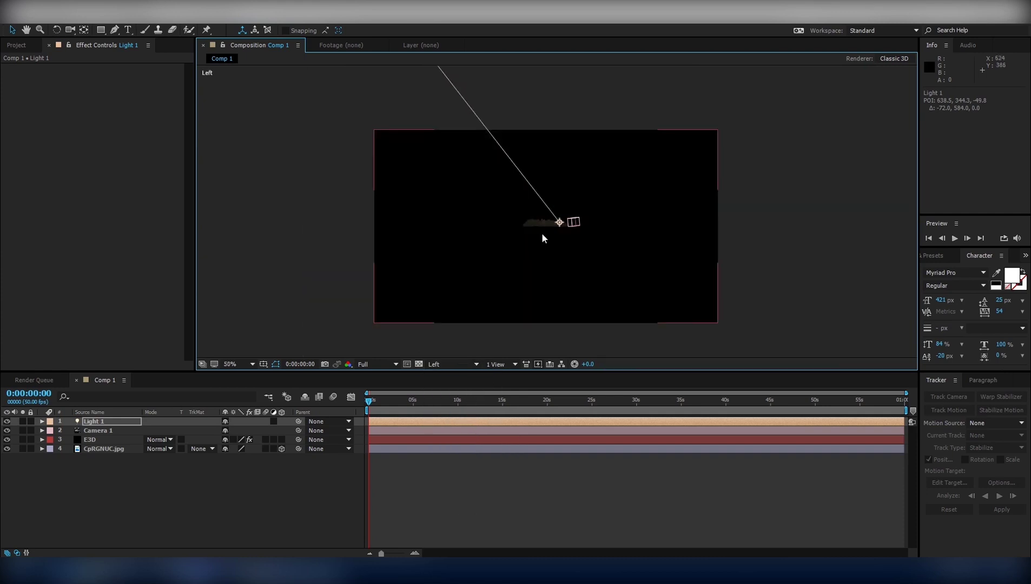
scroll(559, 240, "up", 2)
mouse_move(549, 229)
left_mouse_down()
mouse_move(515, 315)
mouse_move(526, 226)
left_mouse_up()
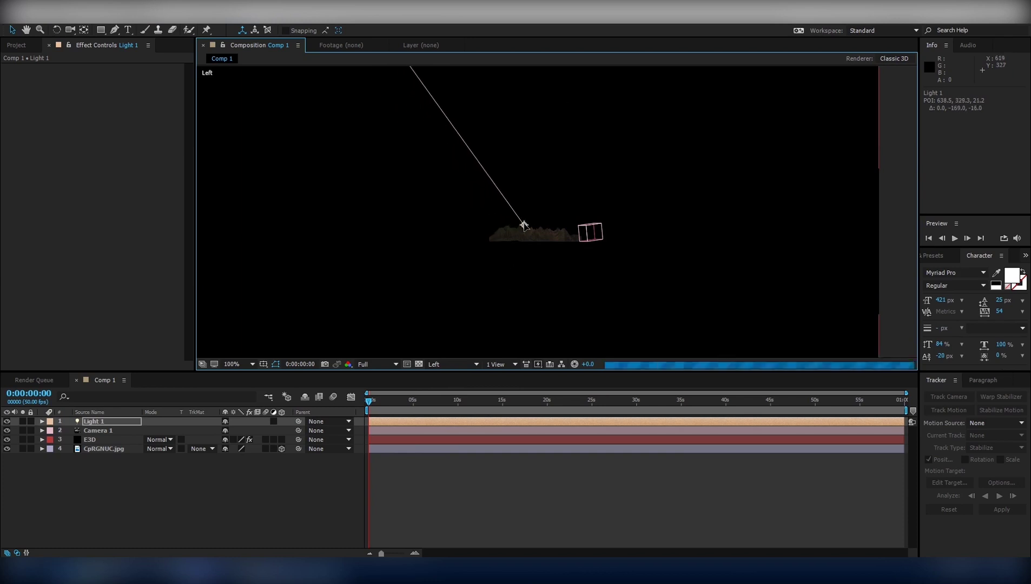
In Front view, move Light 1 down and right and pull its target back onto the terrain
left_click(440, 354)
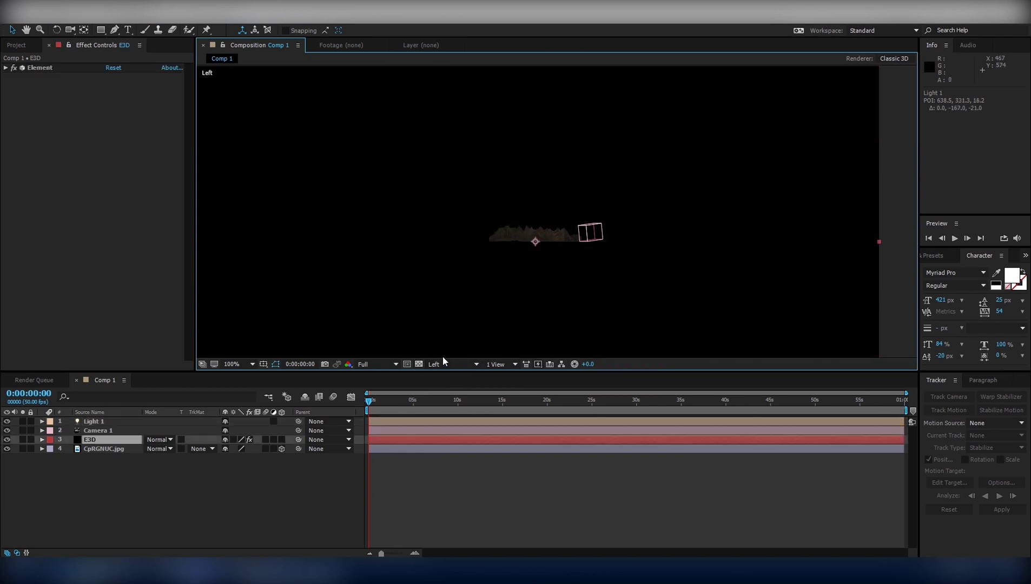
left_click(451, 364)
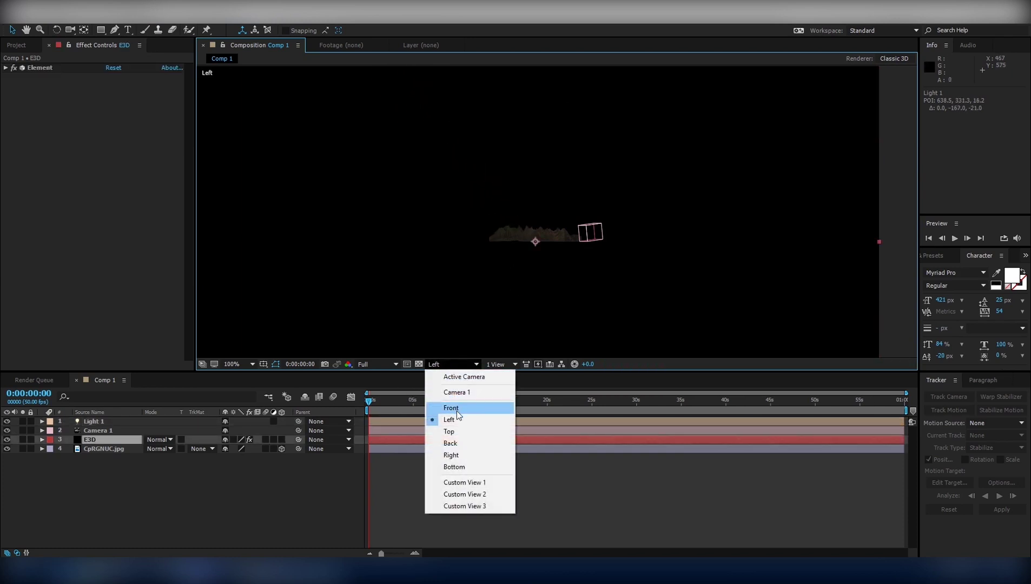
left_click(457, 409)
scroll(455, 268, "down", 1)
scroll(455, 268, "down", 1)
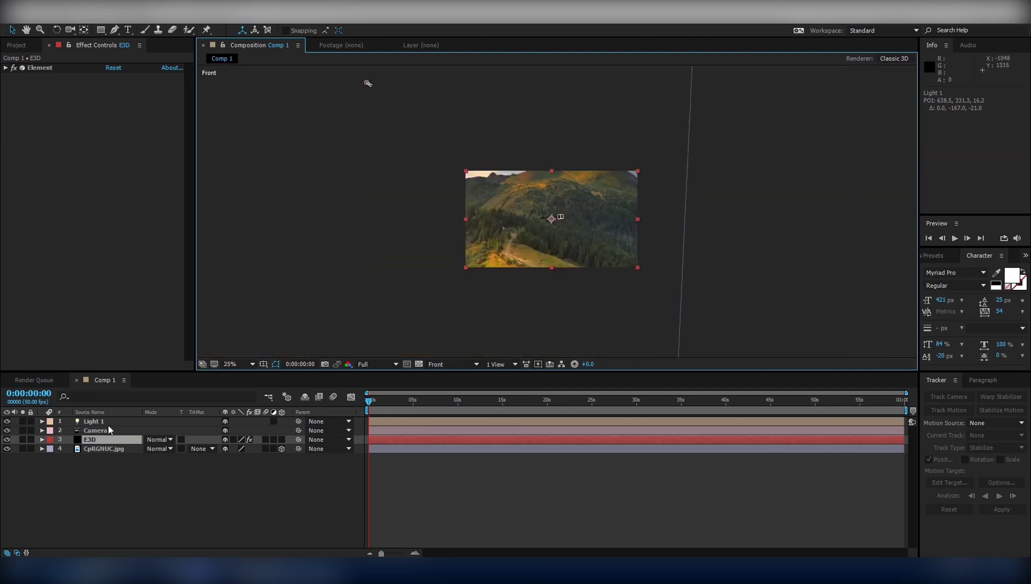
left_click(105, 422)
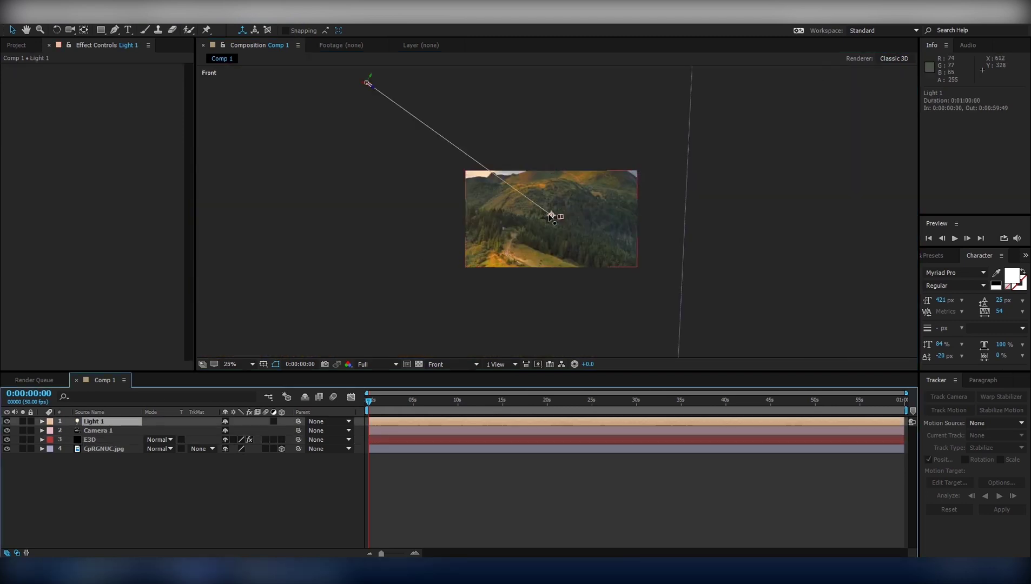
left_click_drag(551, 215, 432, 125)
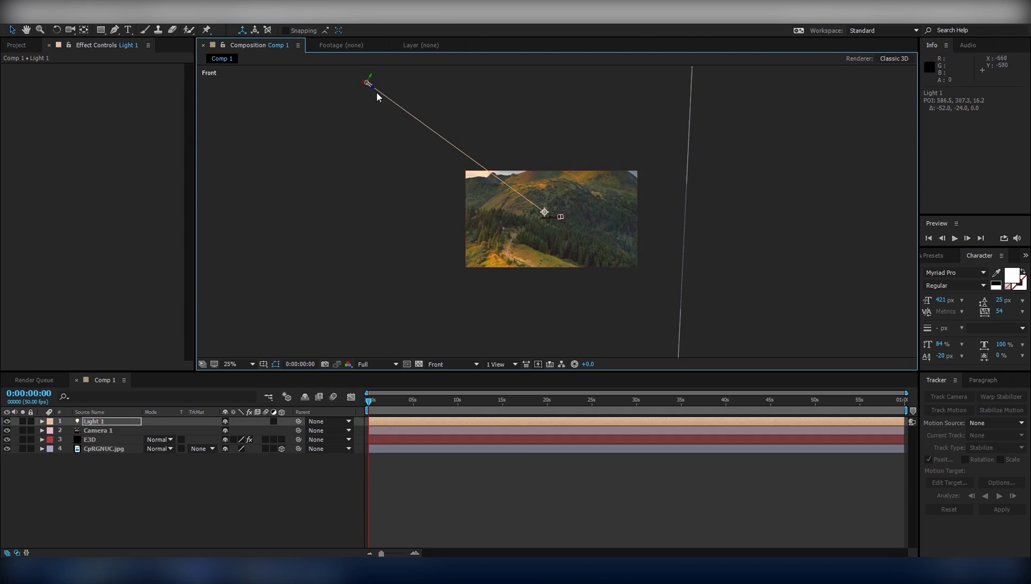
left_click_drag(370, 84, 541, 217)
left_click_drag(693, 321, 549, 215)
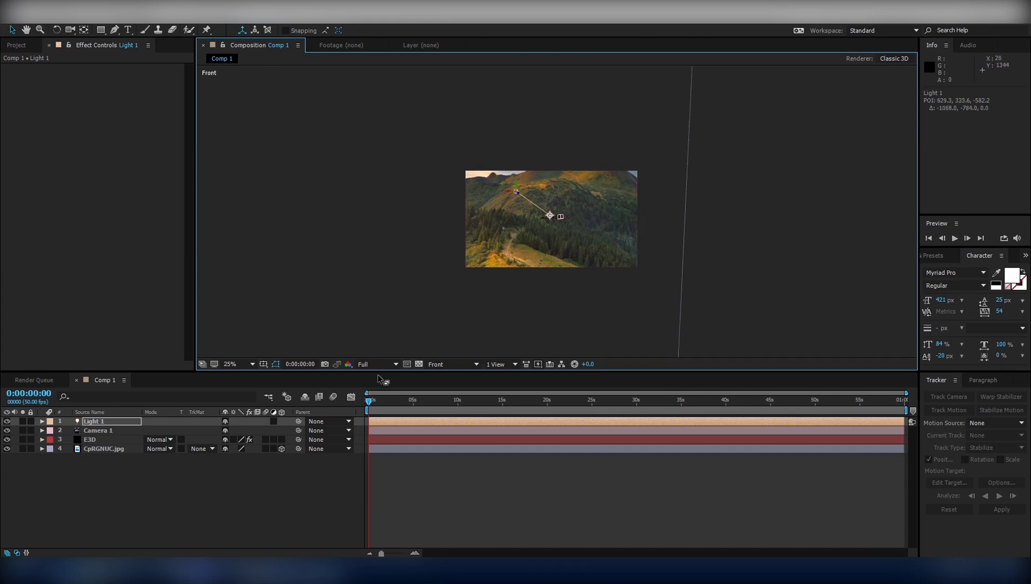
Split the viewer into 2 Views with the right pane showing Active Camera
left_click(505, 364)
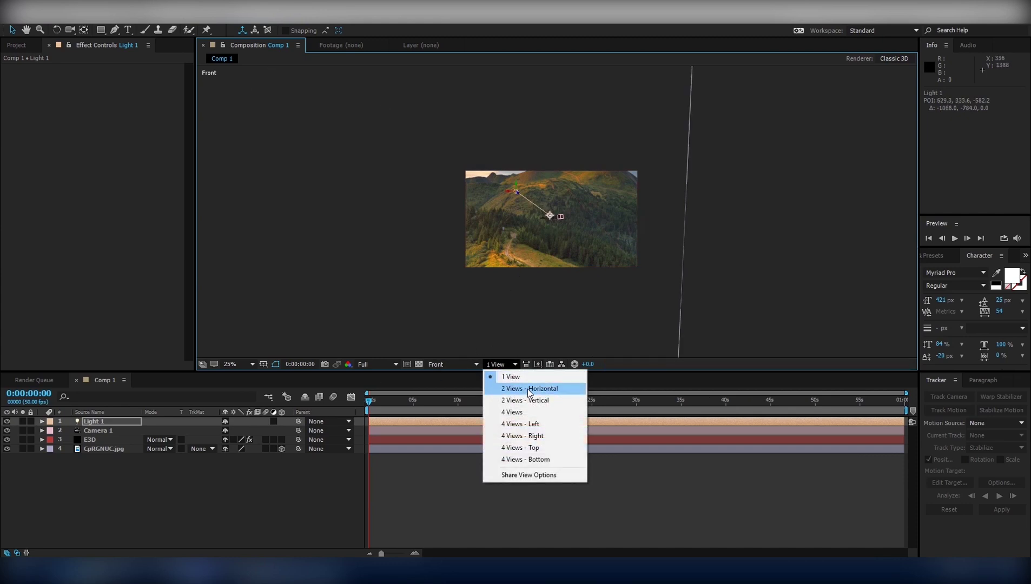
left_click(527, 388)
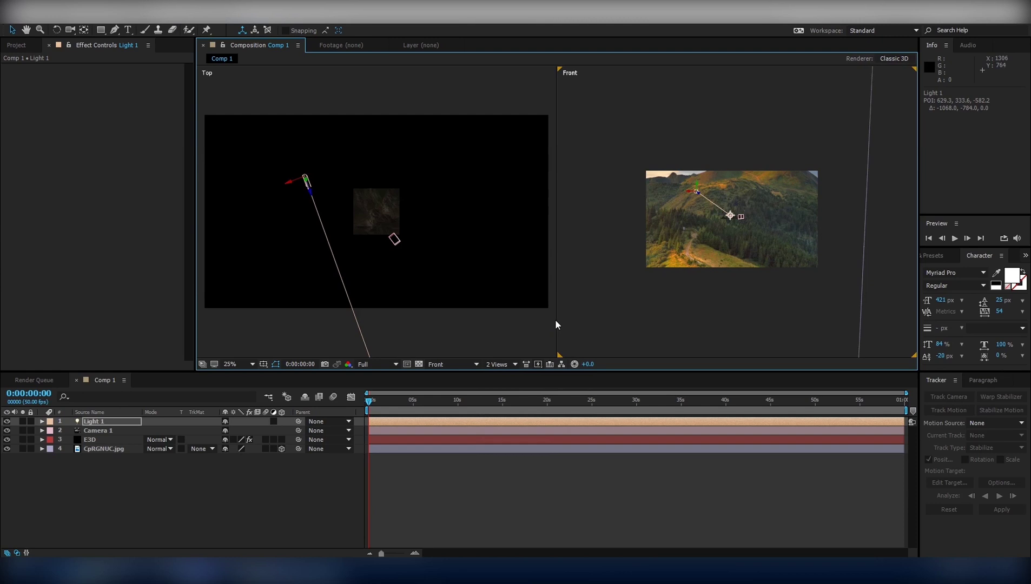
left_click(611, 320)
left_click(444, 365)
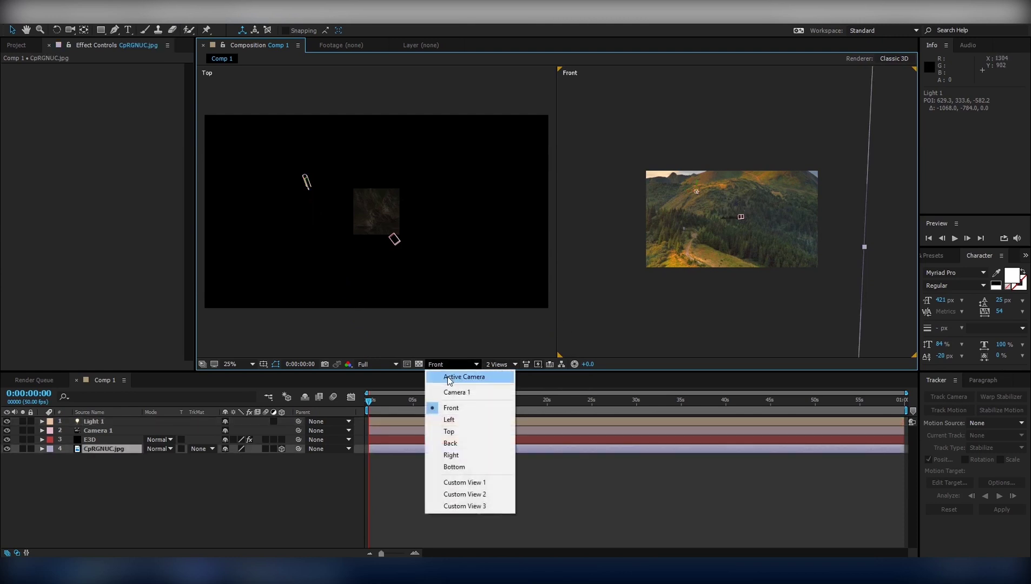
left_click(448, 376)
scroll(718, 154, "up", 3)
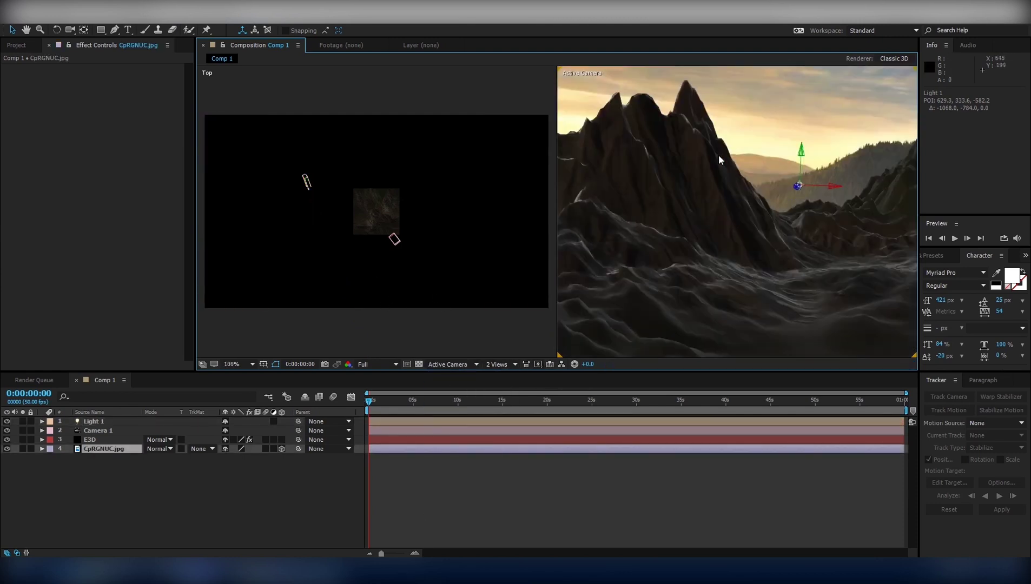
scroll(718, 155, "down", 1)
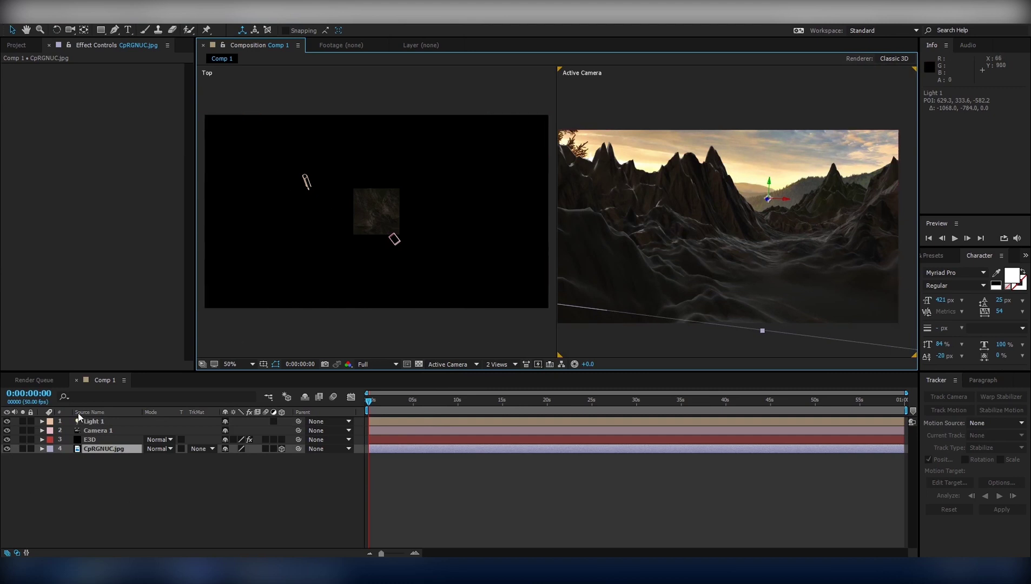
In Top view, move Light 1 right and up and adjust its target's aim
left_click(79, 419)
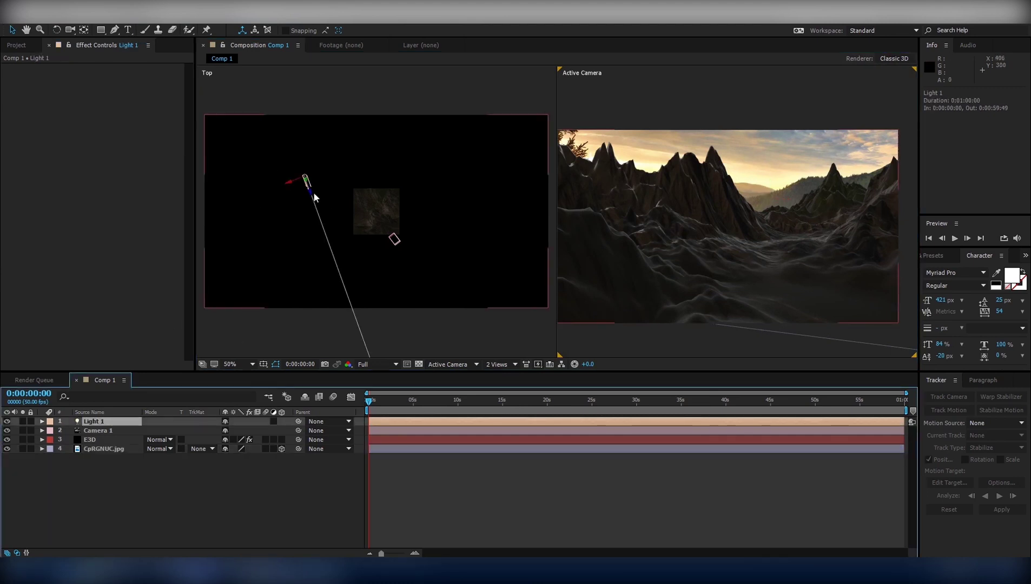
scroll(314, 191, "down", 2)
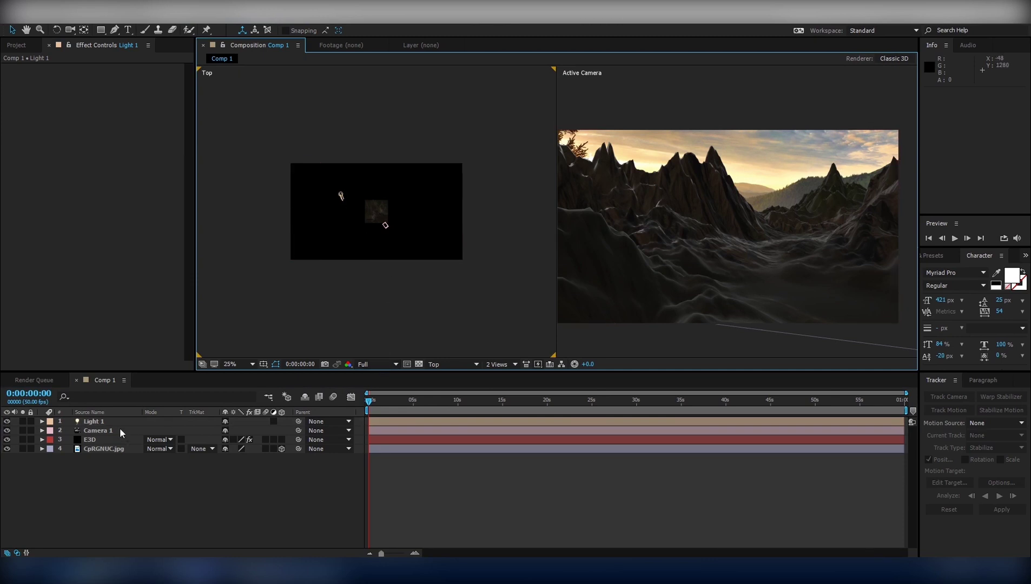
left_click(107, 422)
mouse_move(335, 199)
left_mouse_down()
mouse_move(373, 194)
mouse_move(334, 116)
mouse_move(341, 138)
left_mouse_up()
left_click_drag(378, 205, 368, 215)
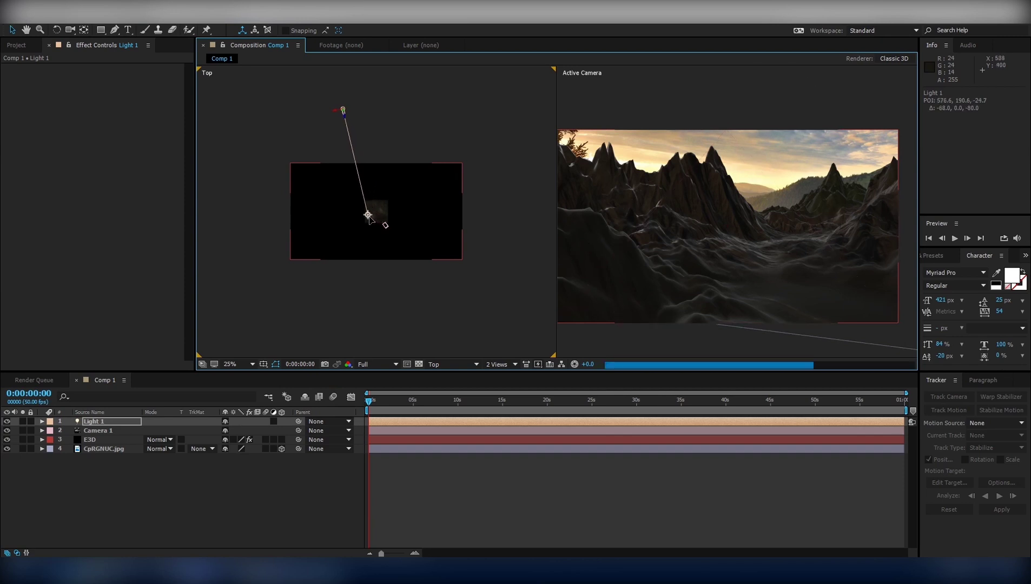
mouse_move(369, 219)
left_mouse_down()
mouse_move(427, 209)
mouse_move(368, 215)
mouse_move(376, 207)
left_mouse_up()
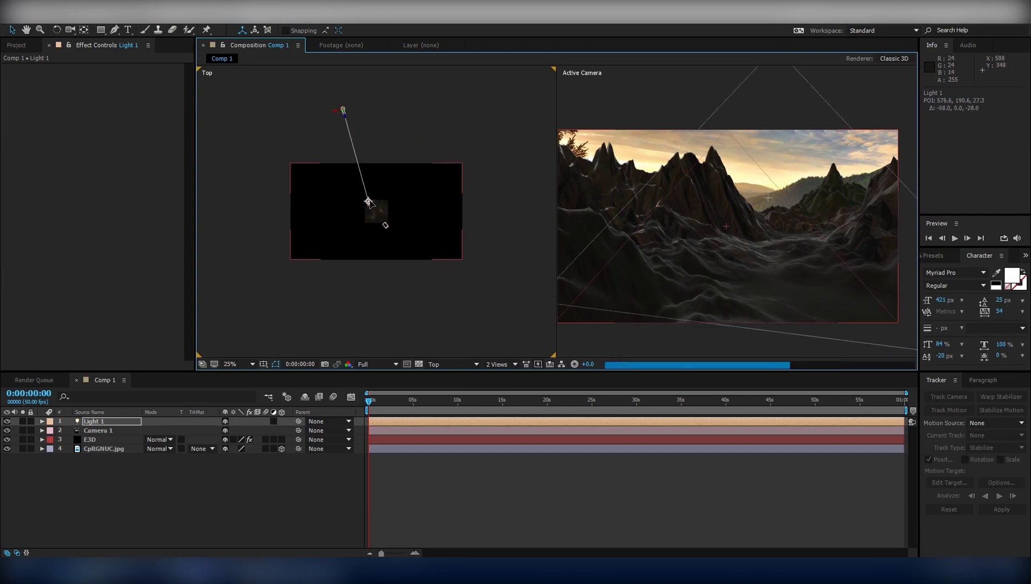
Nudge Light 1's target in Left view, then return to a single camera view
left_click(451, 364)
left_click(448, 419)
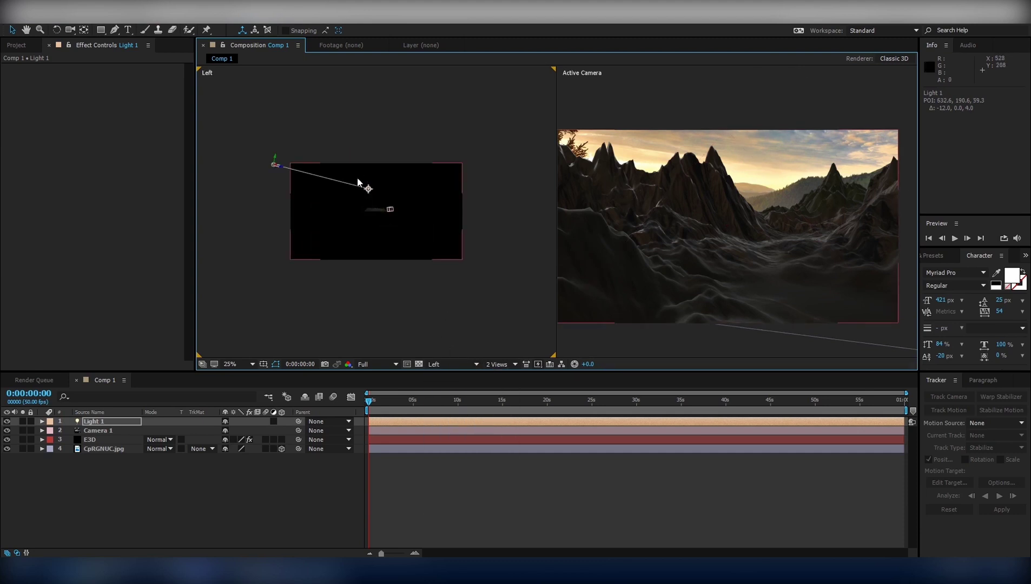
left_click_drag(368, 192, 376, 209)
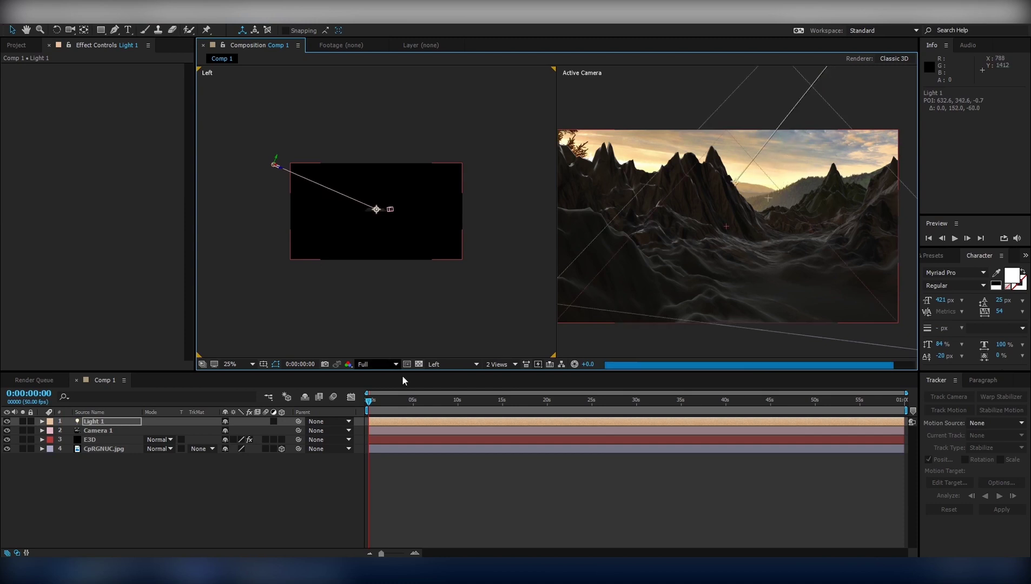
left_click(434, 364)
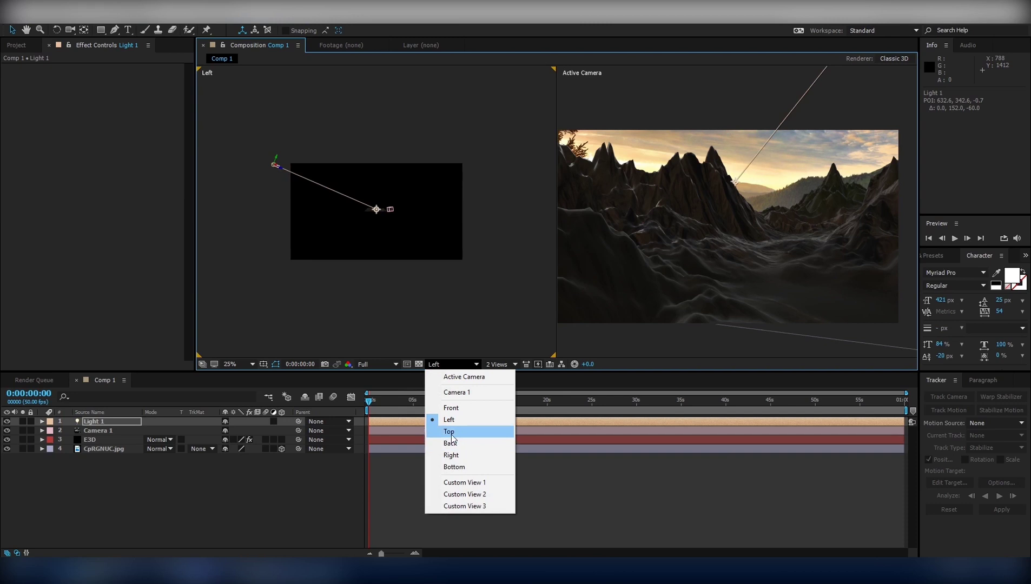
left_click(317, 112)
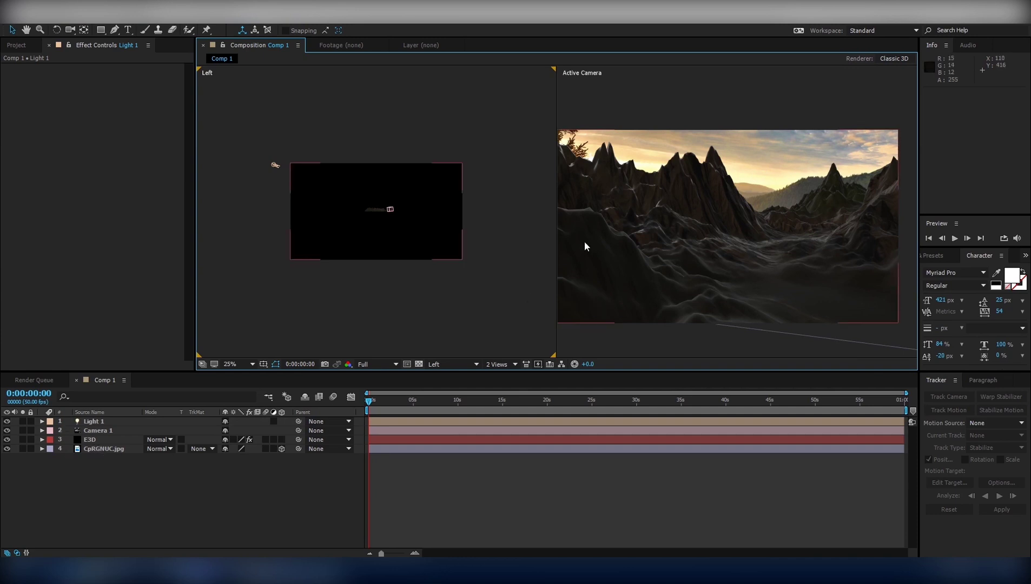
left_click(438, 364)
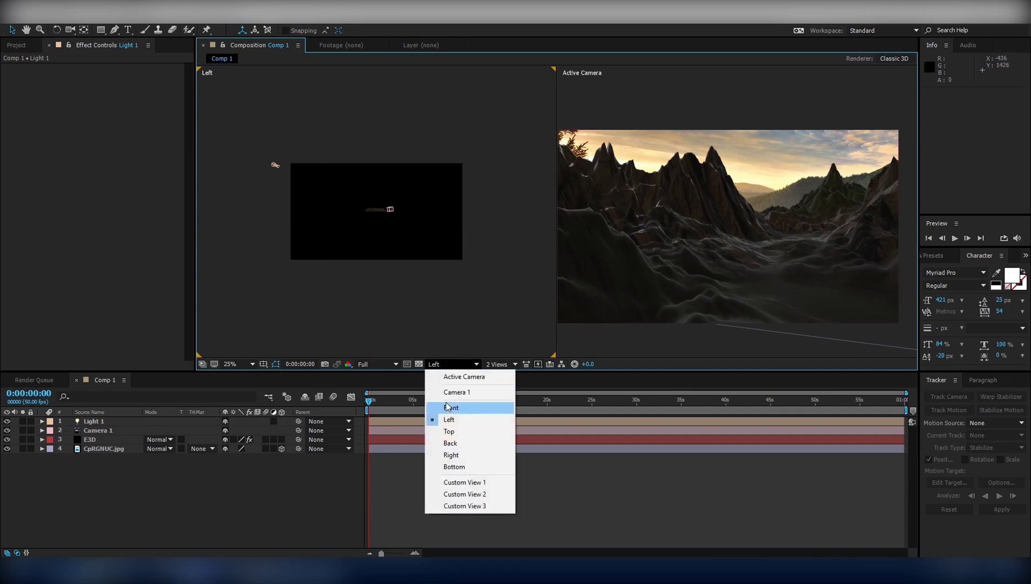
left_click(497, 364)
left_click(508, 376)
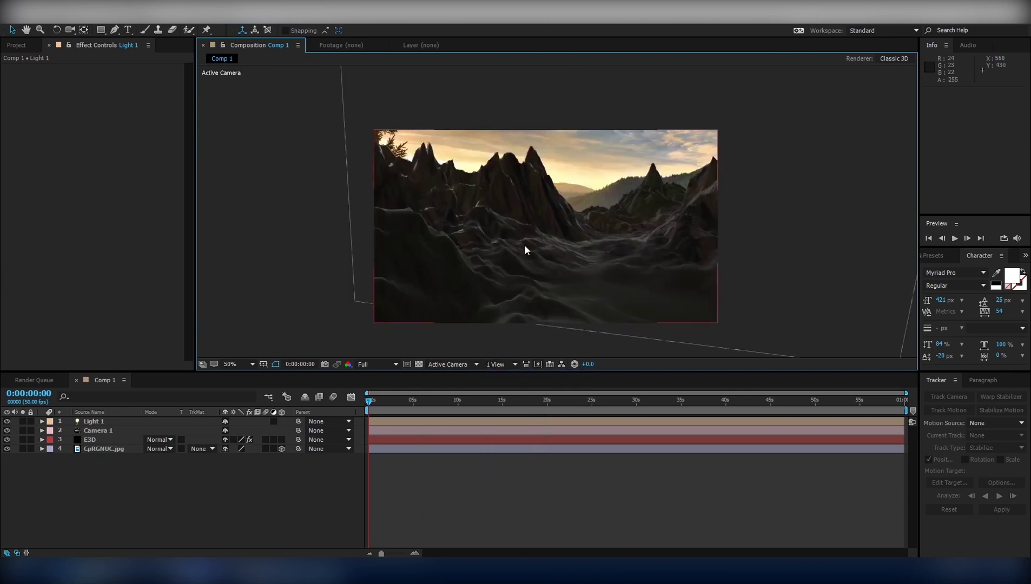
Duplicate the E3D layer and rename the copy Fog
left_click(105, 441)
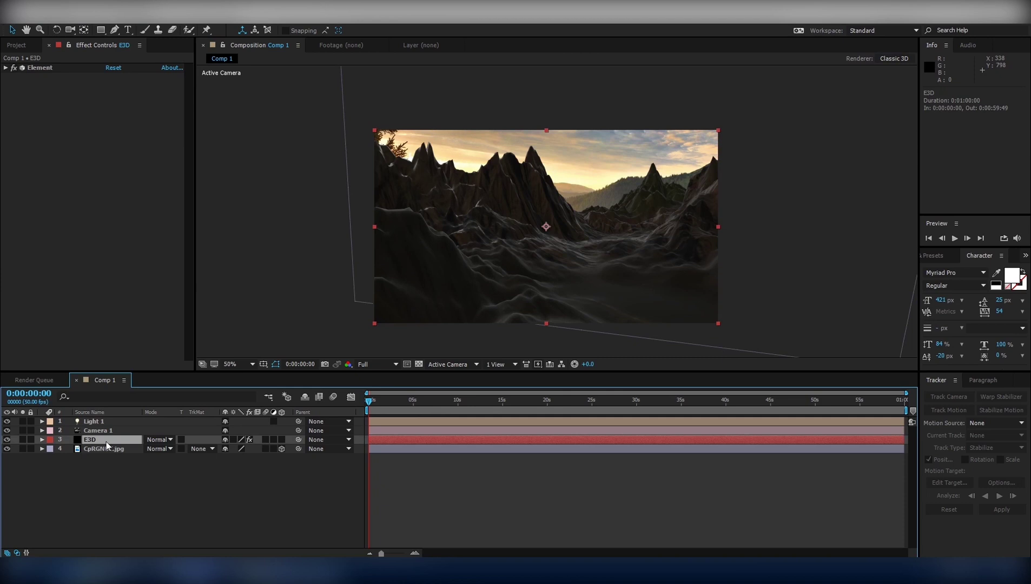
key("ctrl+d")
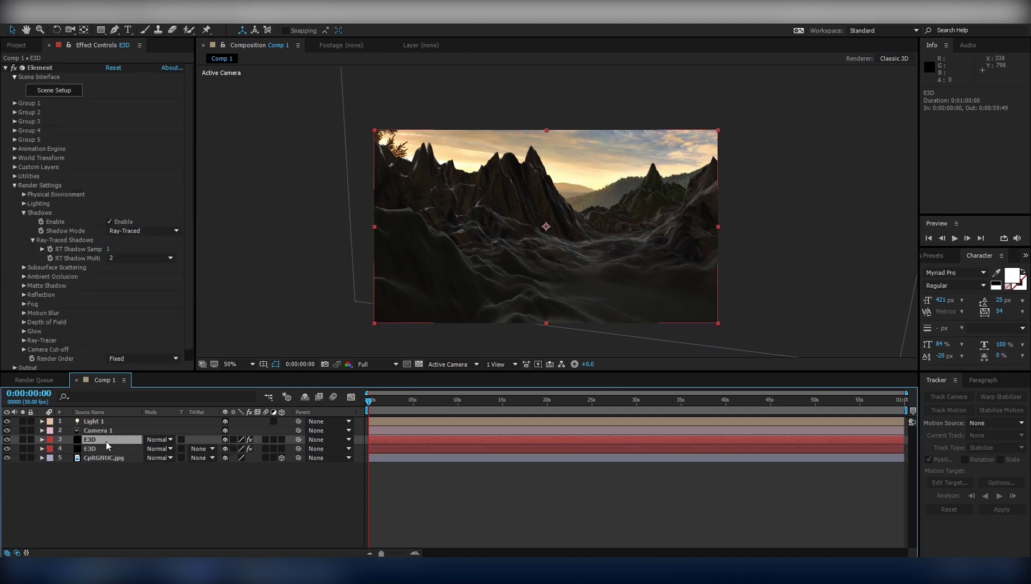
key("Return")
type("F")
key("Return")
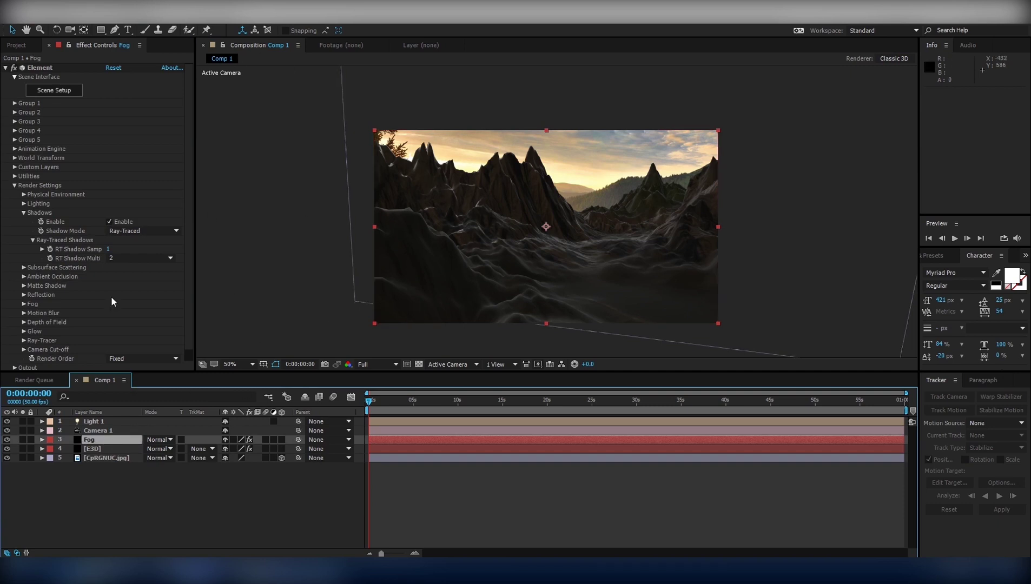
Set Fog's Output to World Position with Face Camera on and Position XY Matte at 640, 903
left_click(14, 186)
left_click(15, 195)
left_click(136, 204)
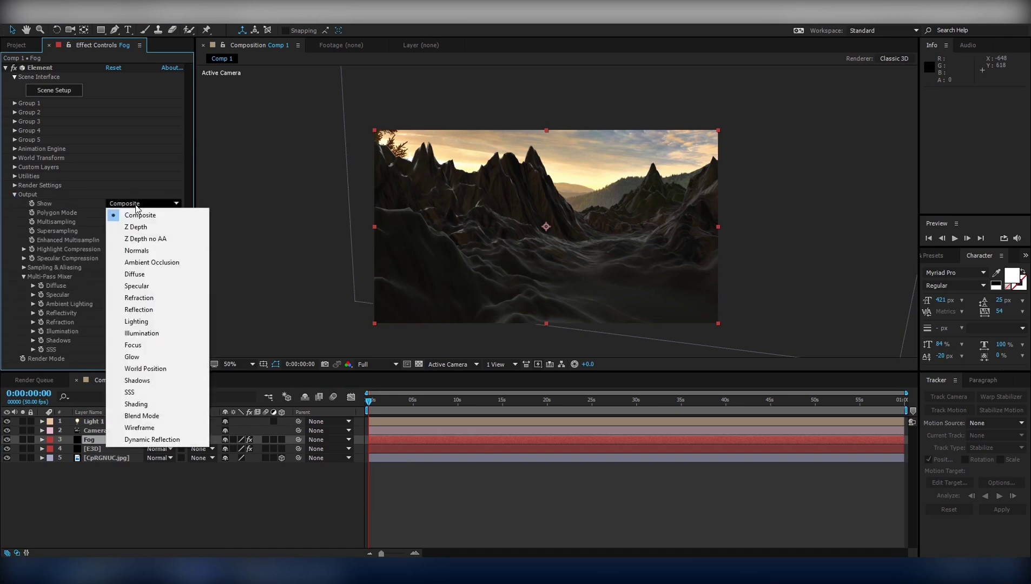
left_click(166, 368)
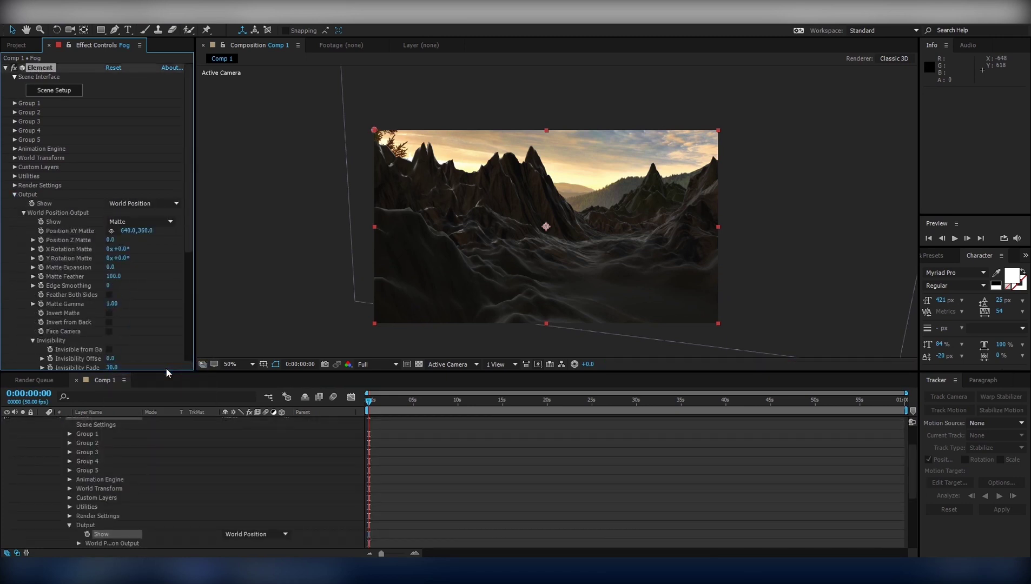
scroll(43, 457, "up", 3)
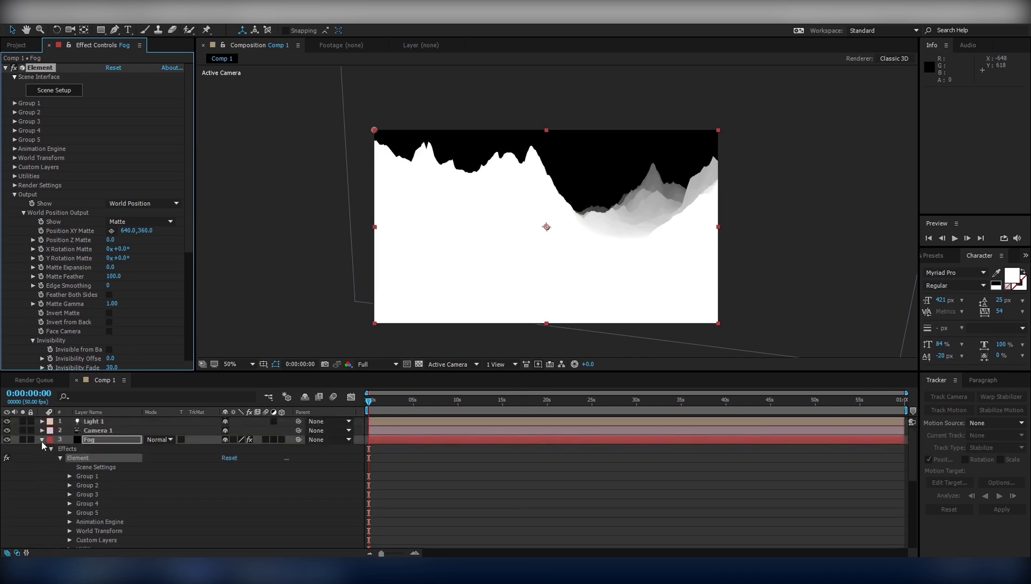
left_click(41, 440)
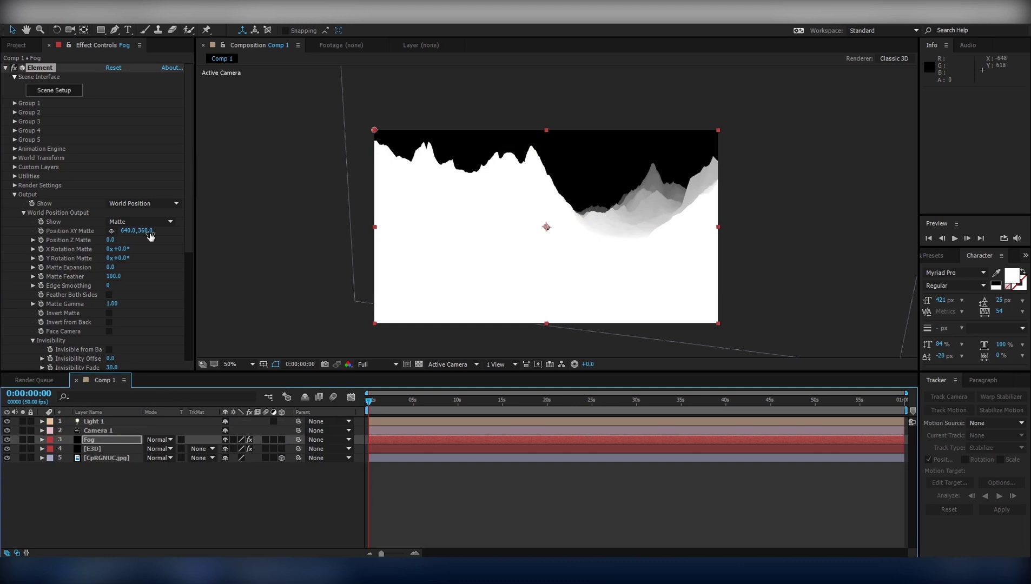
left_click(109, 331)
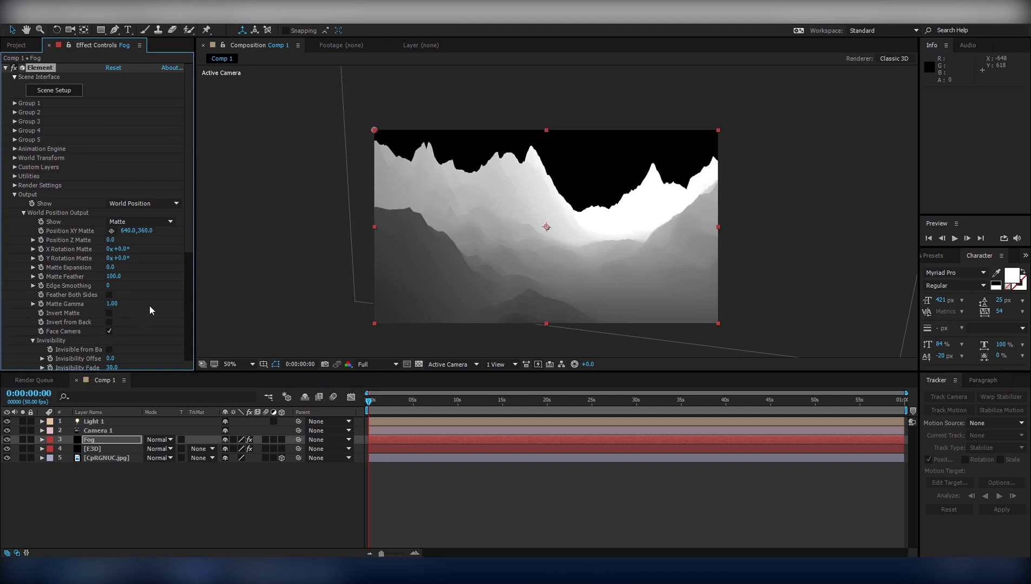
left_click_drag(148, 235, 430, 241)
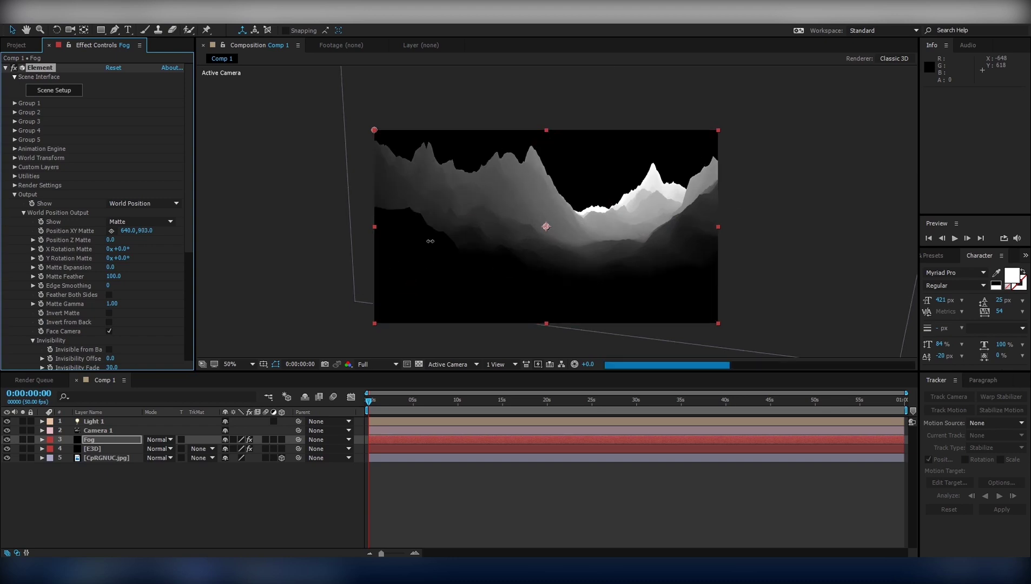
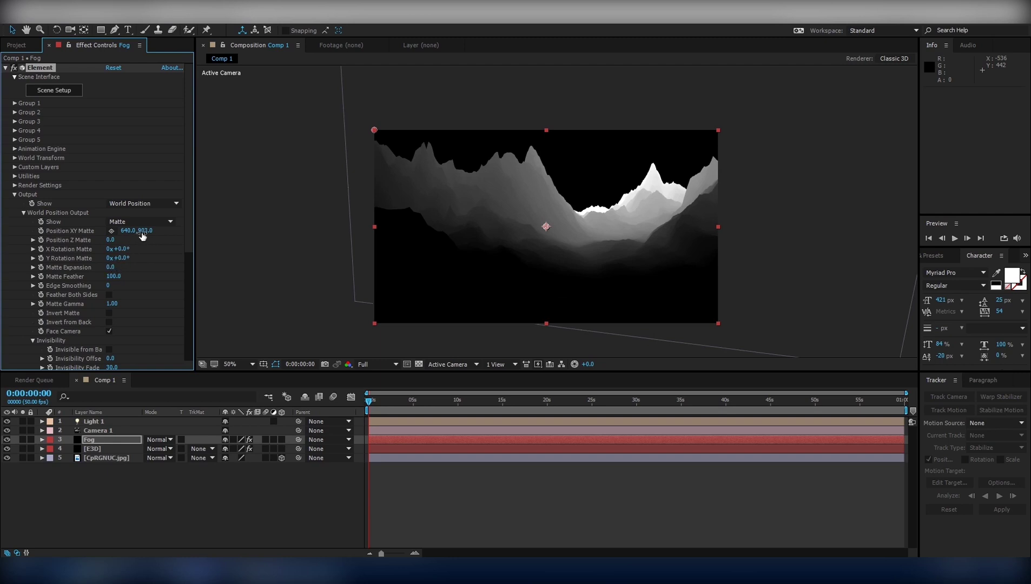
Scrub the Fog layer's Element Matte Feather higher, then settle it back at 100
left_click_drag(122, 277, 130, 278)
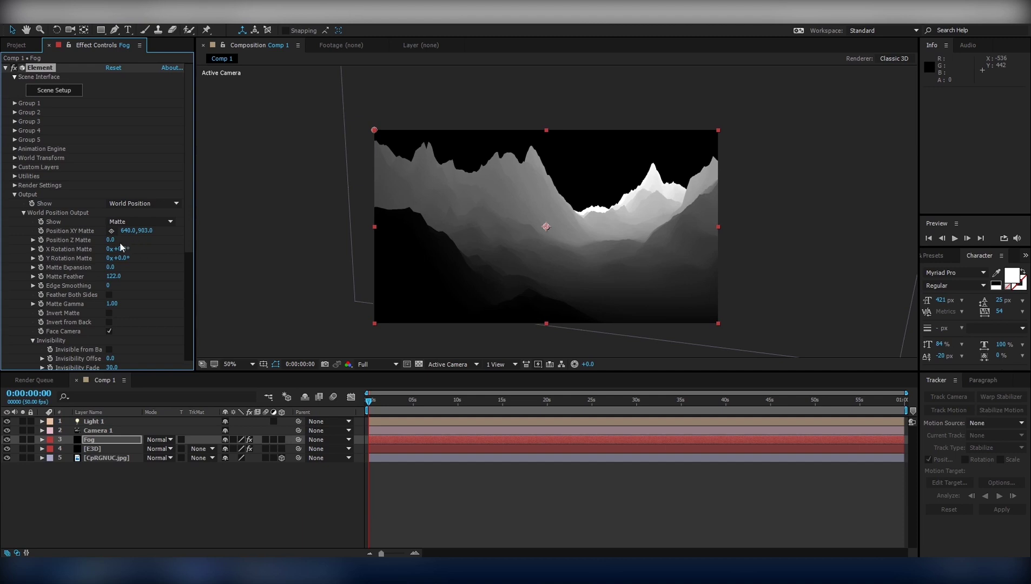
left_click_drag(115, 278, 108, 281)
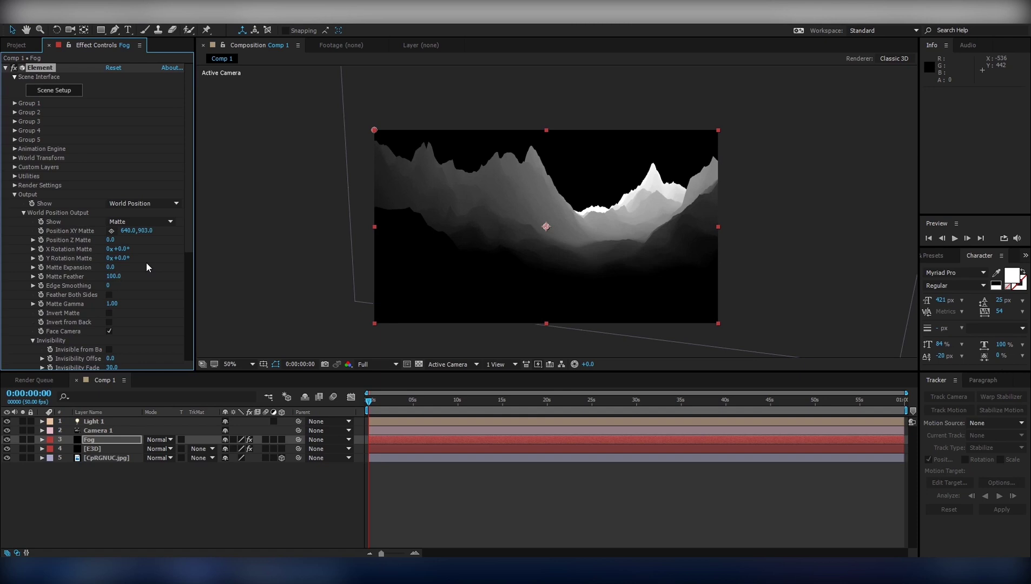
Add a Tint effect to the Fog layer with Map White To set to dark blue
left_click(5, 68)
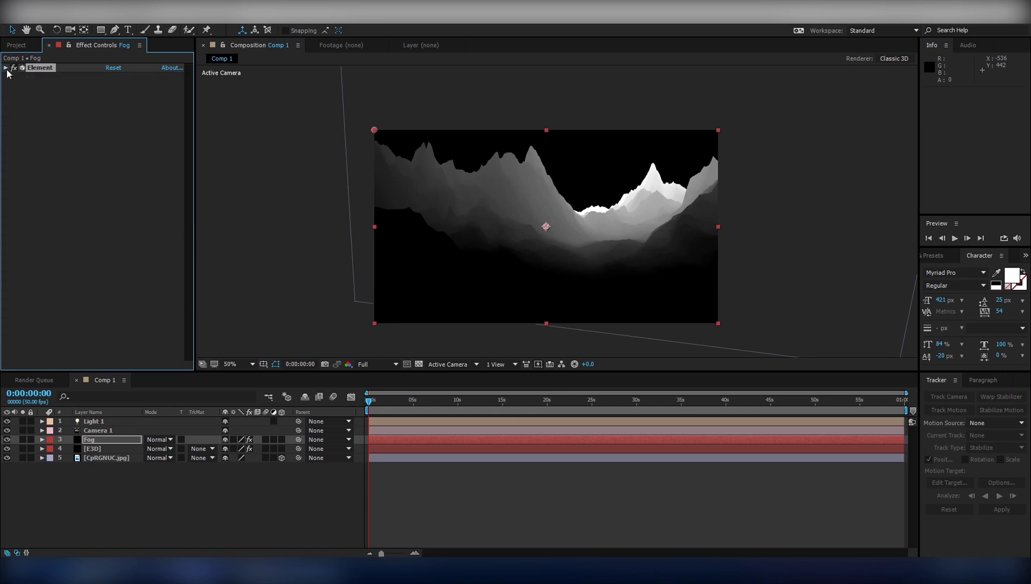
left_click(123, 16)
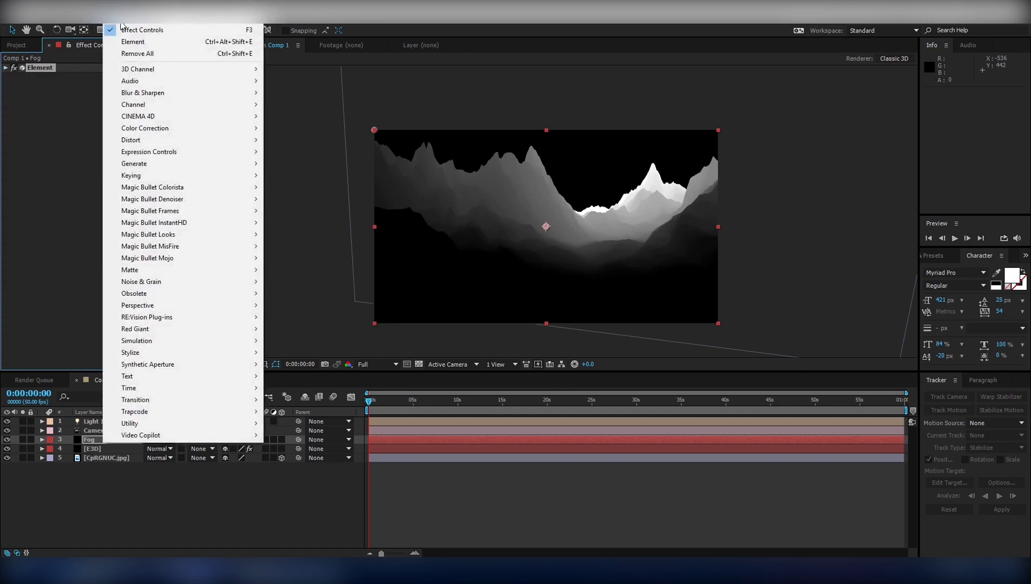
mouse_move(165, 130)
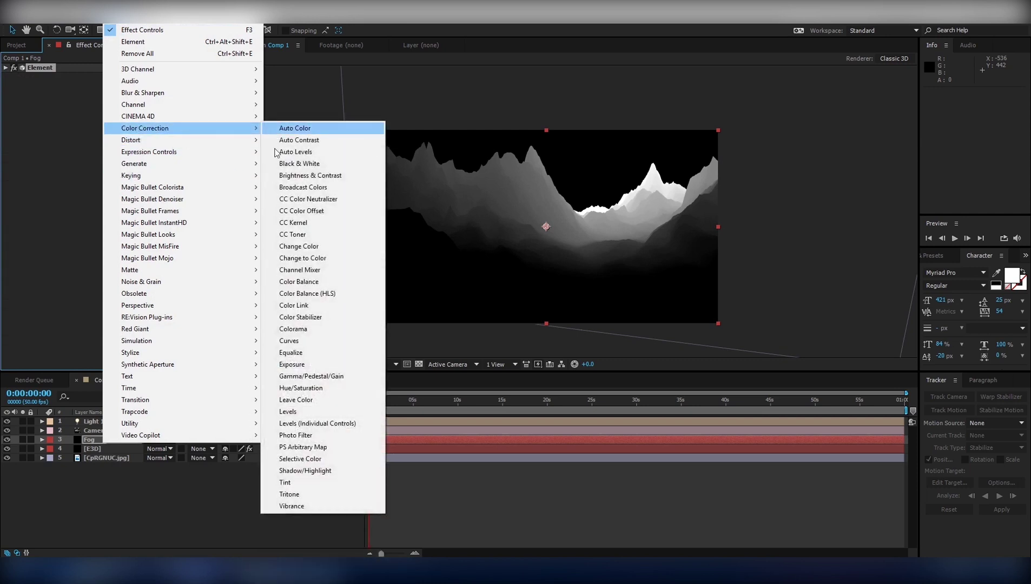
left_click(285, 482)
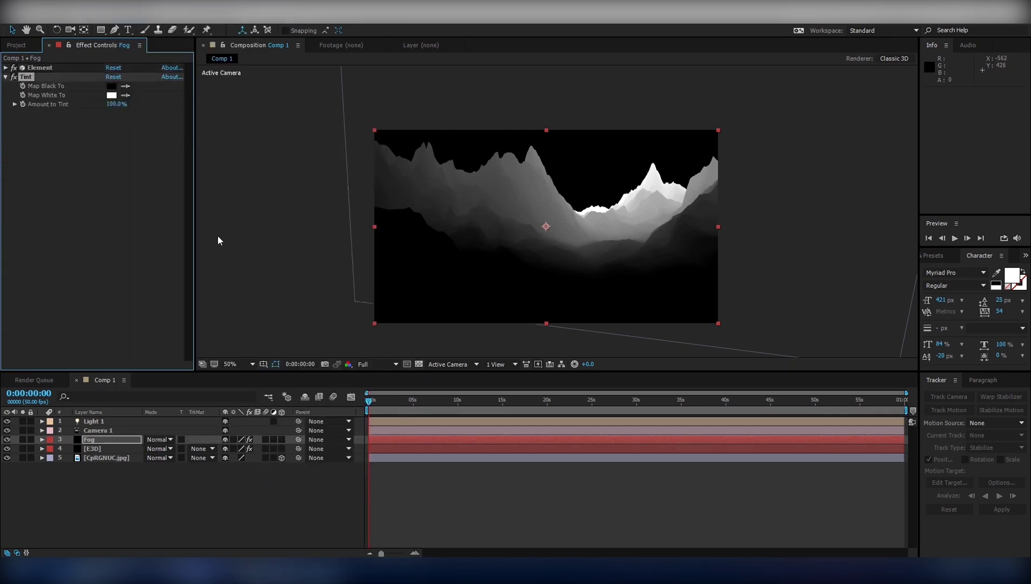
left_click(112, 95)
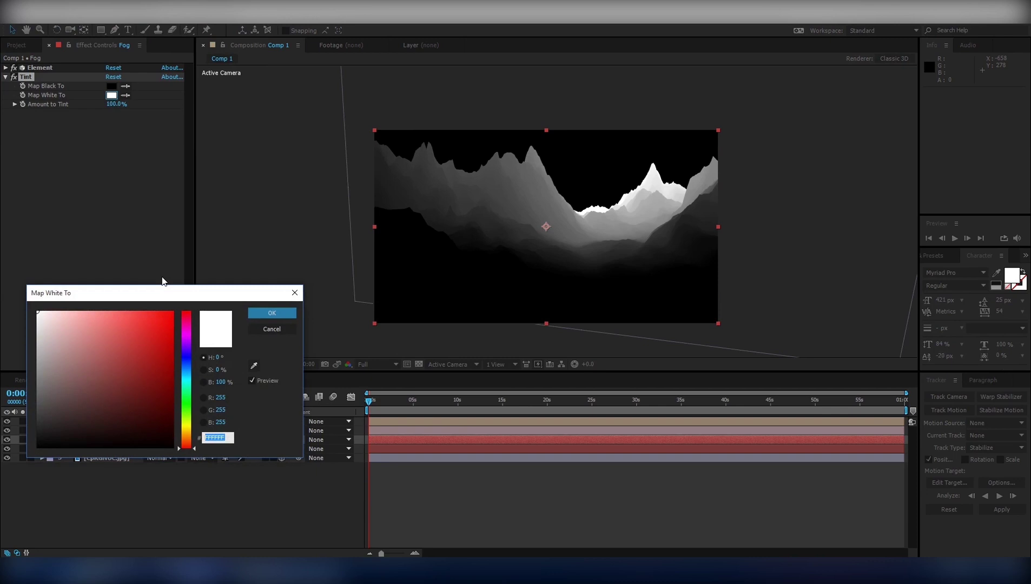
left_click_drag(186, 373, 186, 369)
left_click_drag(161, 410, 159, 419)
left_click(272, 313)
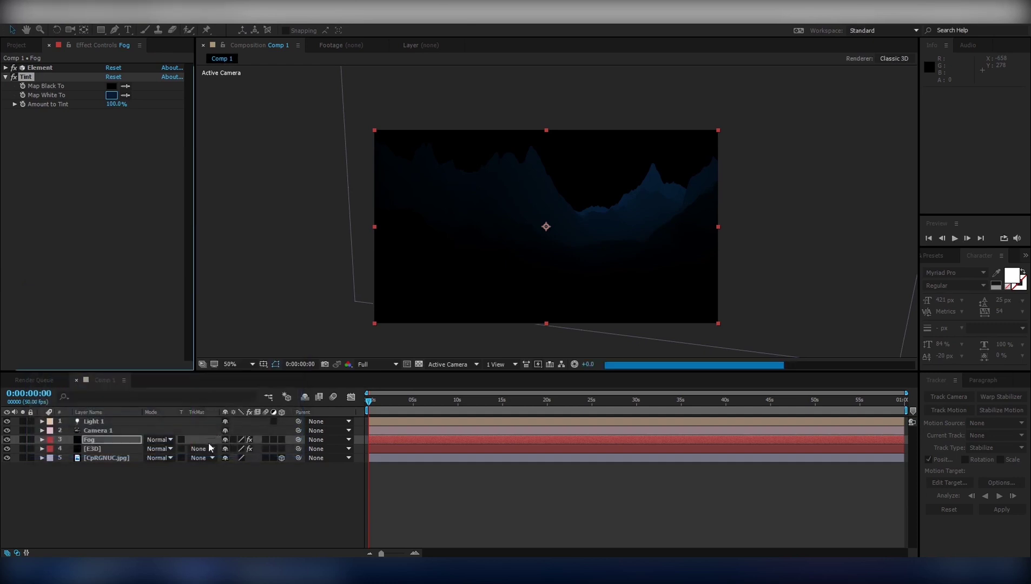
Set the Fog layer's blending mode to Screen
left_click(155, 441)
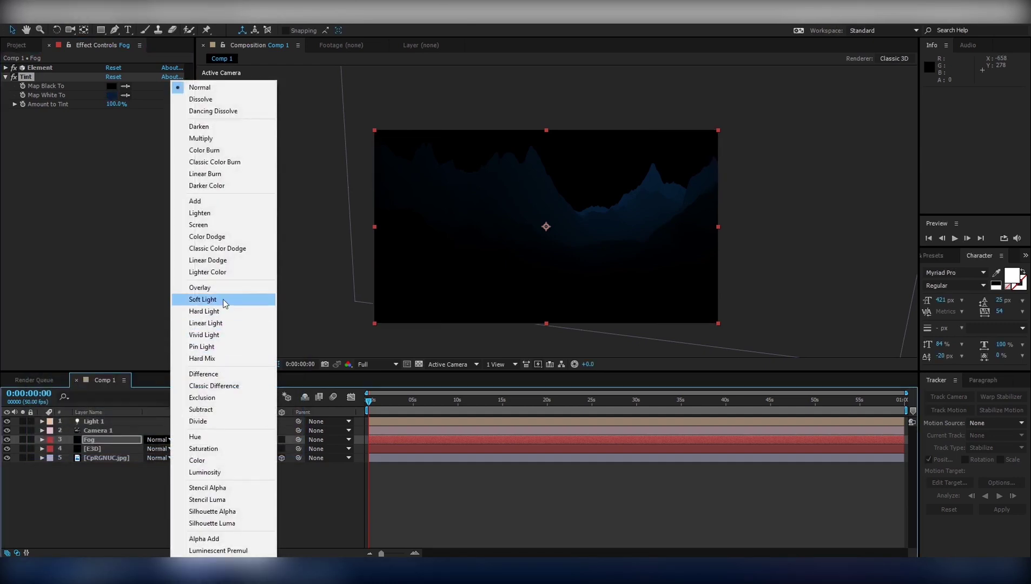
left_click(208, 225)
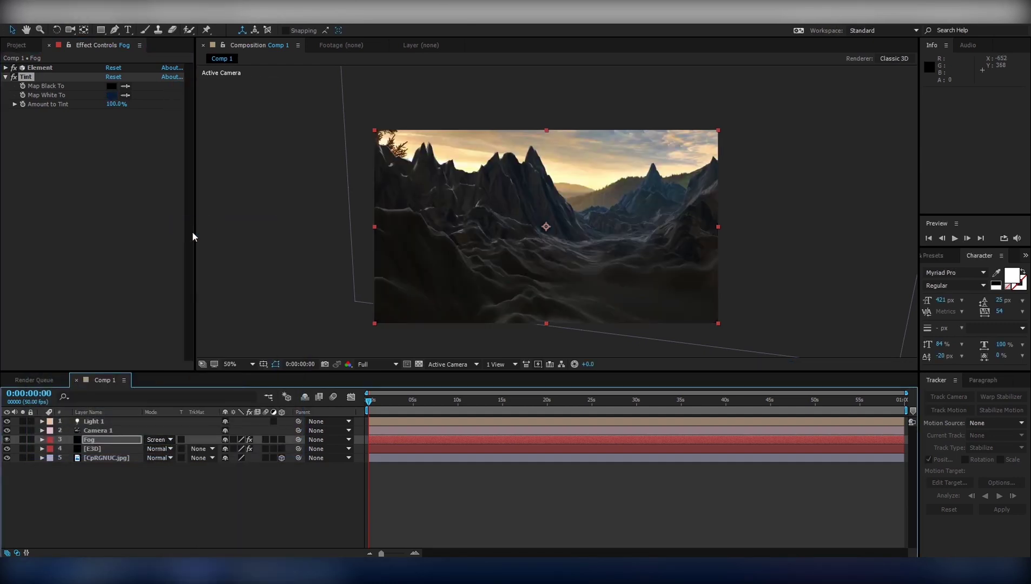
key("period")
key("comma")
Solo the Fog layer, nudge the matte's depth, and test the matte's face-camera toggle
left_click(6, 68)
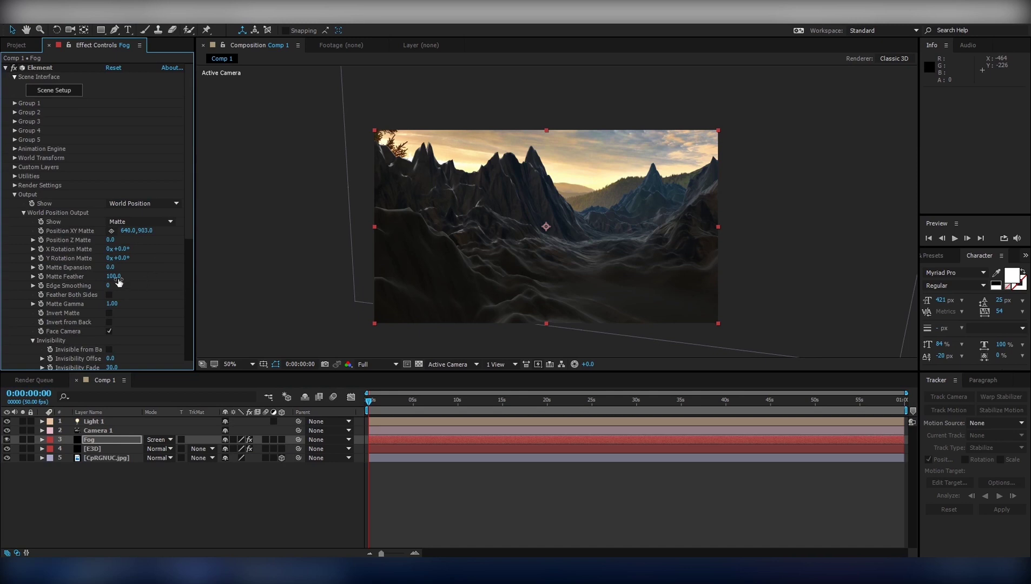
left_click(23, 437)
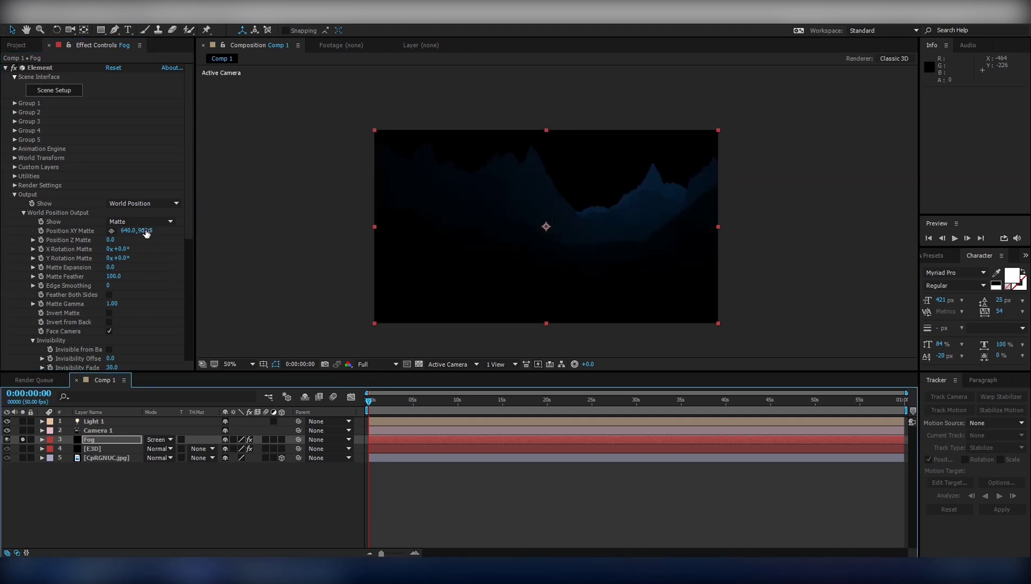
mouse_move(110, 240)
left_mouse_down()
mouse_move(120, 240)
mouse_move(111, 242)
left_mouse_up()
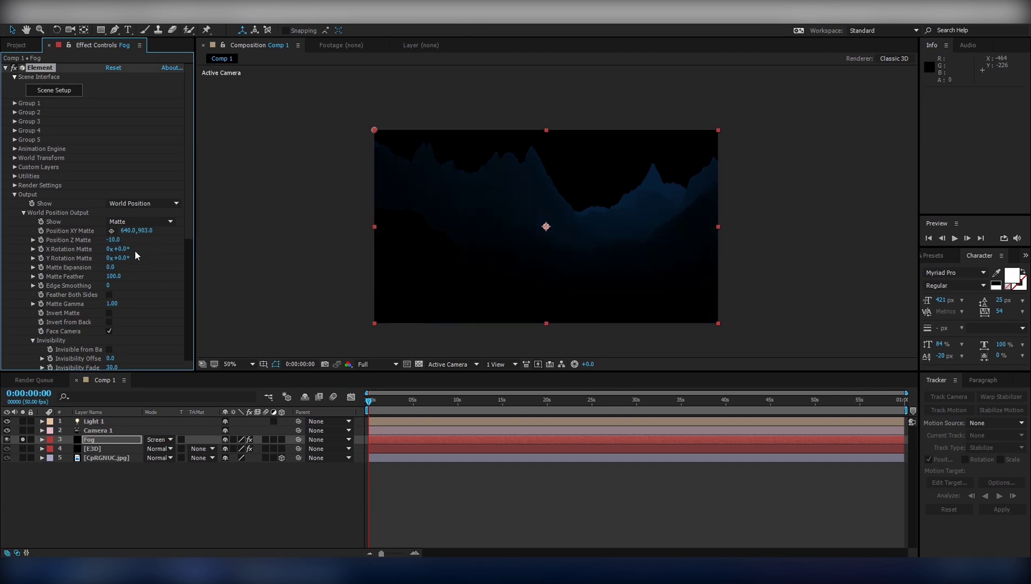
left_click(110, 331)
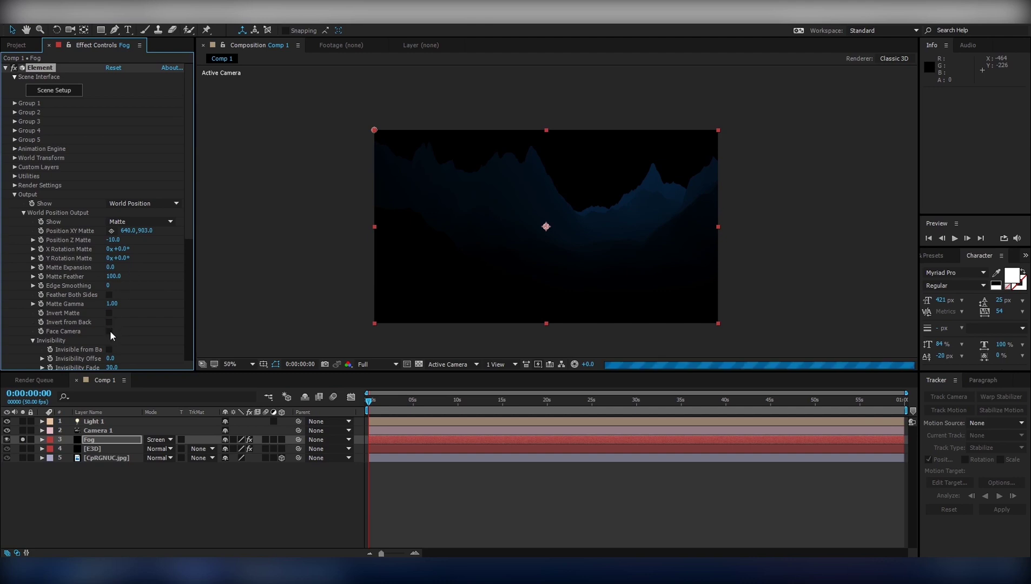
left_click(110, 330)
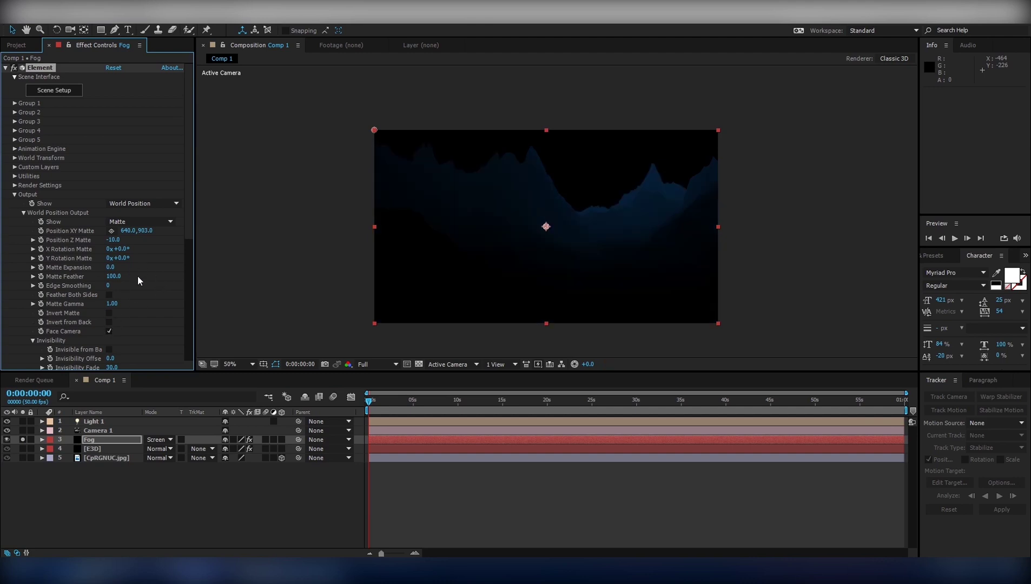
Compare Invert Matte on and off against the full scene, leaving inversion off
left_click(109, 314)
left_click(109, 313)
left_click(23, 439)
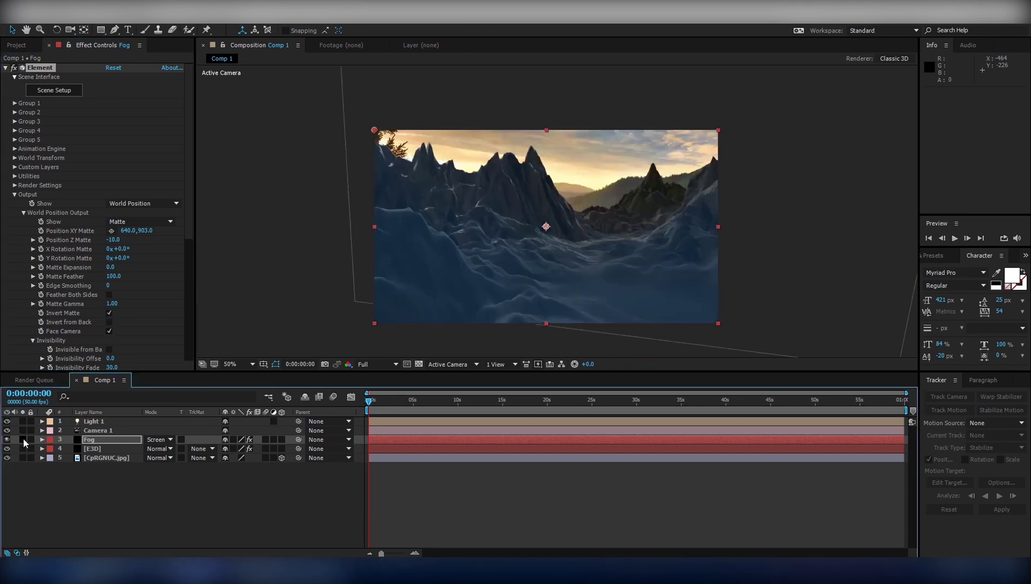
left_click(23, 440)
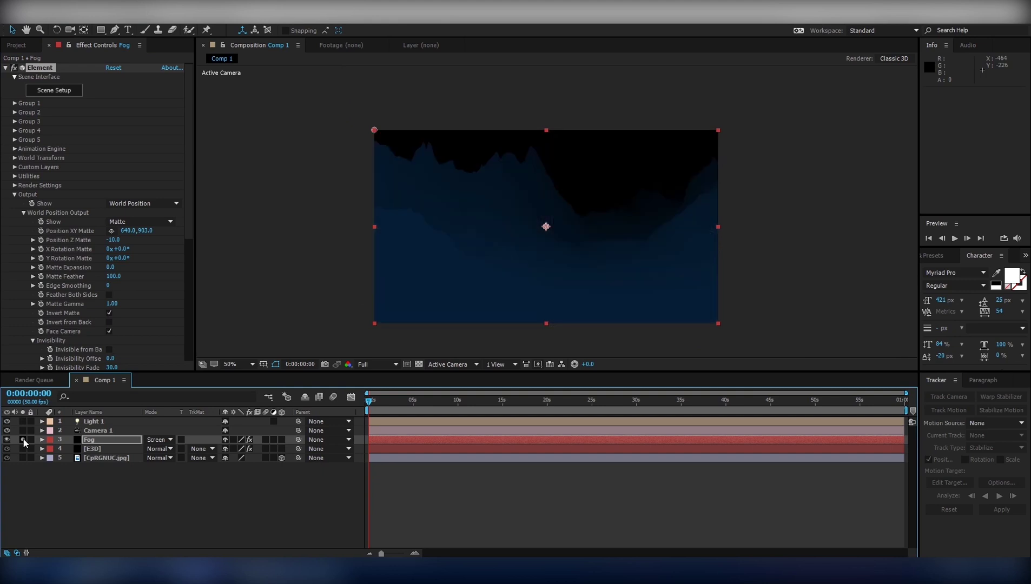
left_click(109, 313)
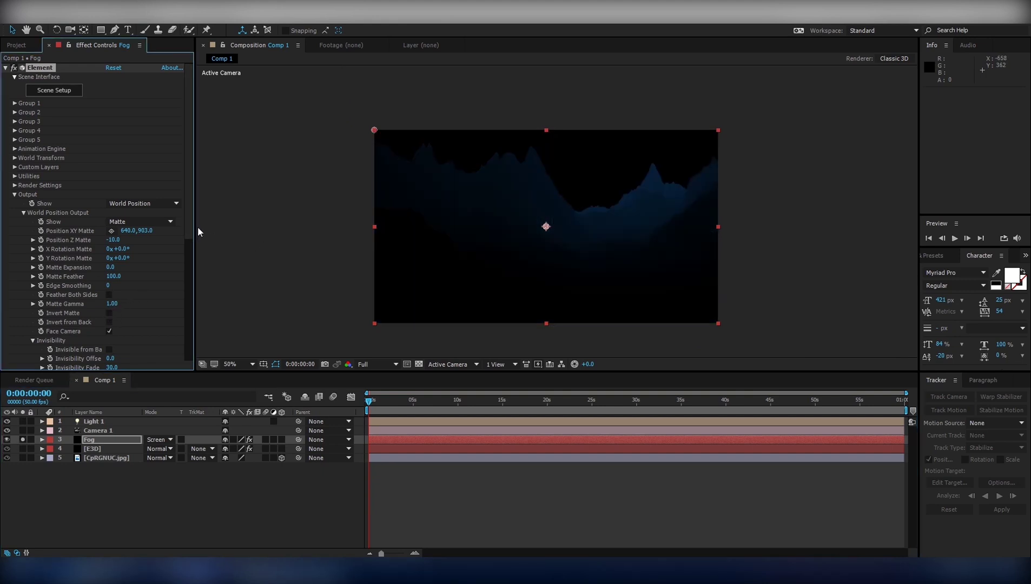
Set Matte Expansion to 10, X Rotation to -2° and Position Z to -20, then un-solo Fog
mouse_move(110, 267)
left_mouse_down()
mouse_move(121, 268)
mouse_move(114, 275)
left_mouse_up()
left_click_drag(115, 274, 117, 275)
left_click_drag(125, 252, 125, 252)
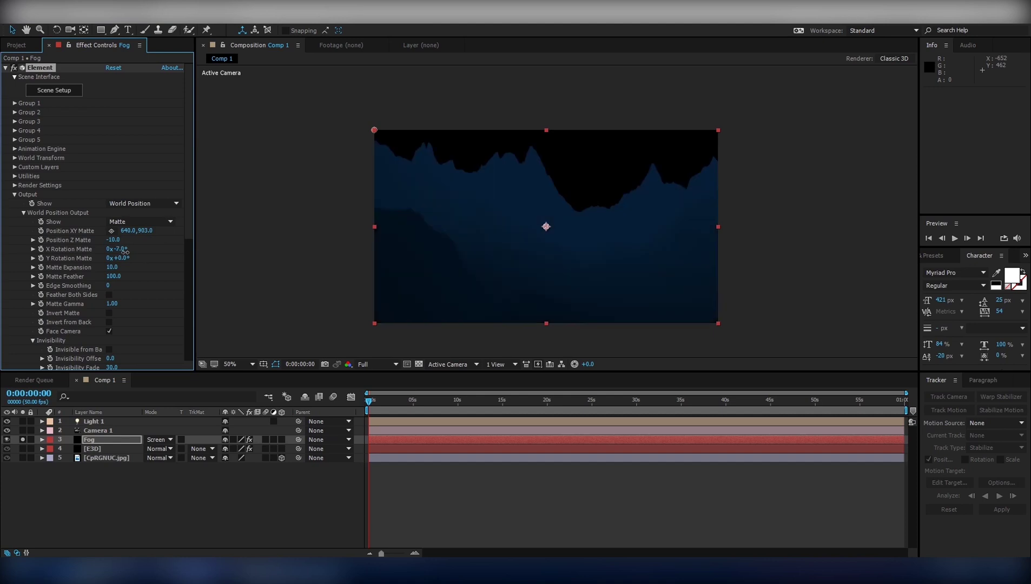
left_click_drag(128, 252, 127, 253)
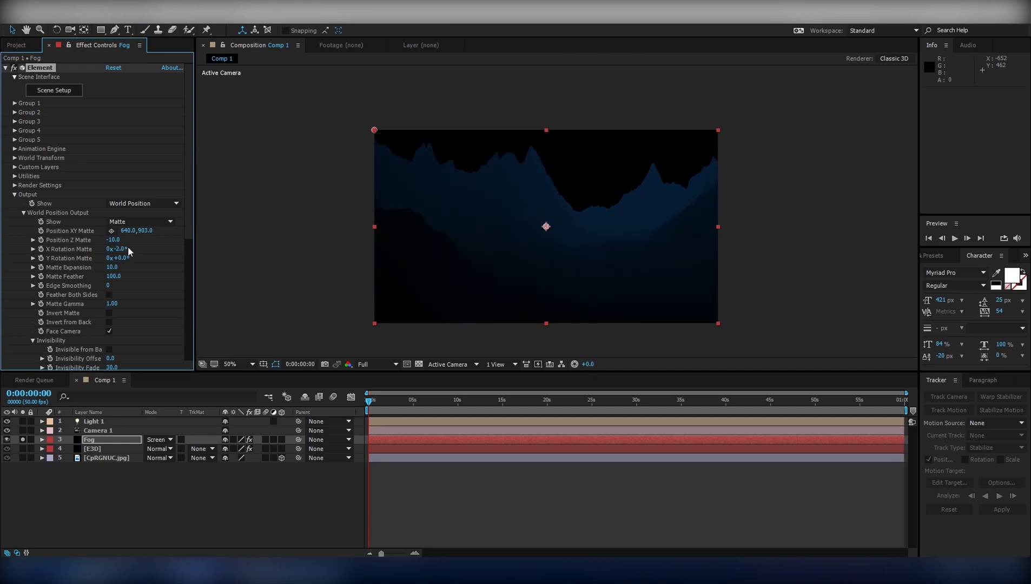
left_click_drag(112, 240, 119, 243)
left_click(22, 439)
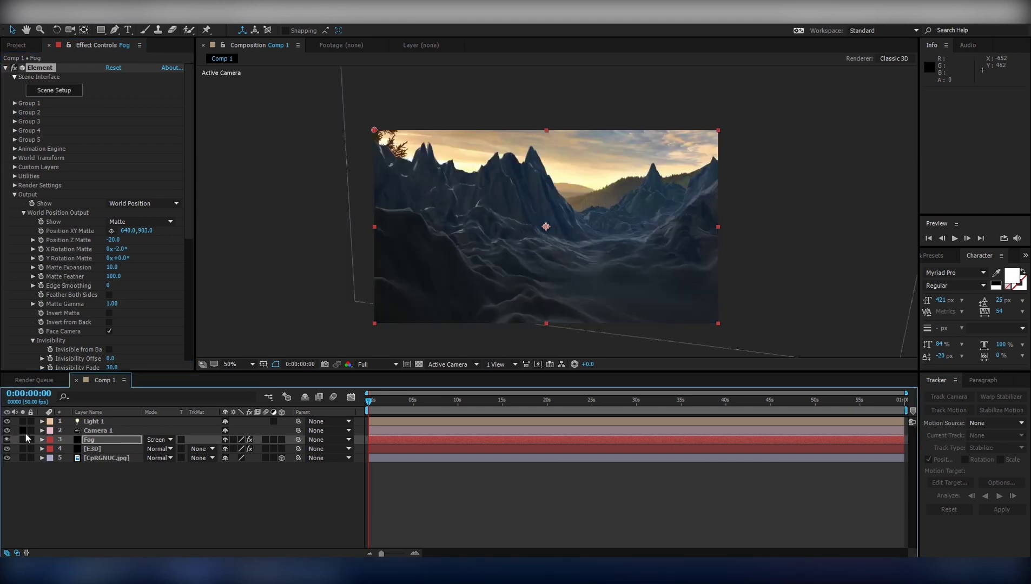
Try brighter blue and brown colours for the Fog Tint's Map White To
left_click(5, 68)
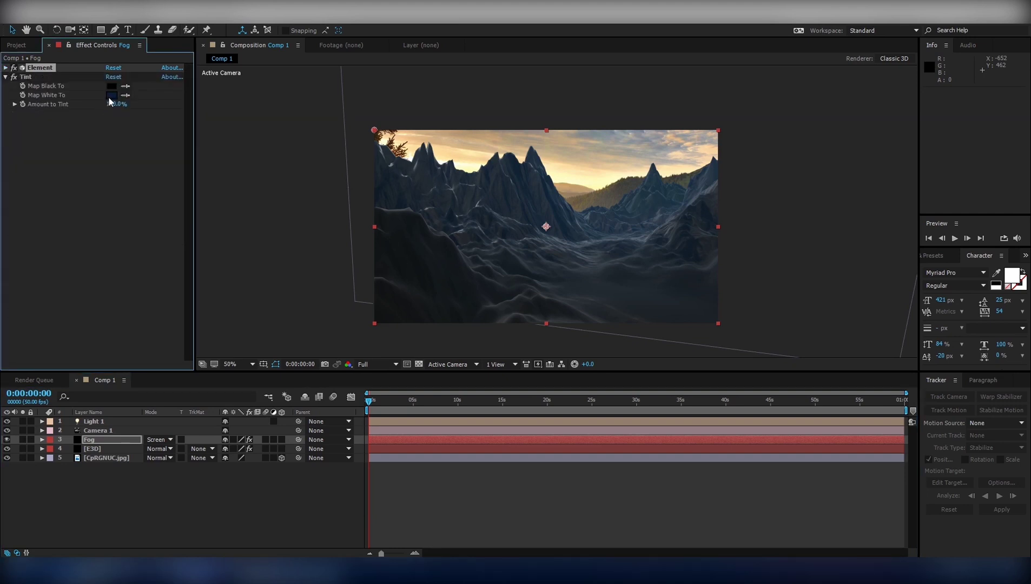
left_click(110, 96)
mouse_move(159, 372)
left_mouse_down()
mouse_move(160, 363)
mouse_move(105, 414)
left_mouse_up()
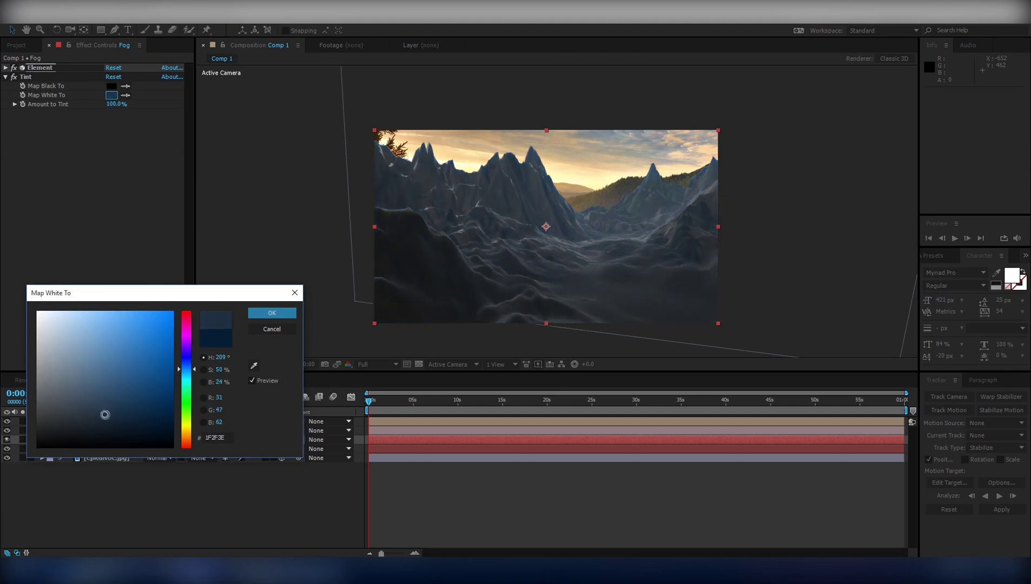
mouse_move(187, 429)
left_mouse_down()
mouse_move(184, 444)
mouse_move(191, 416)
left_mouse_up()
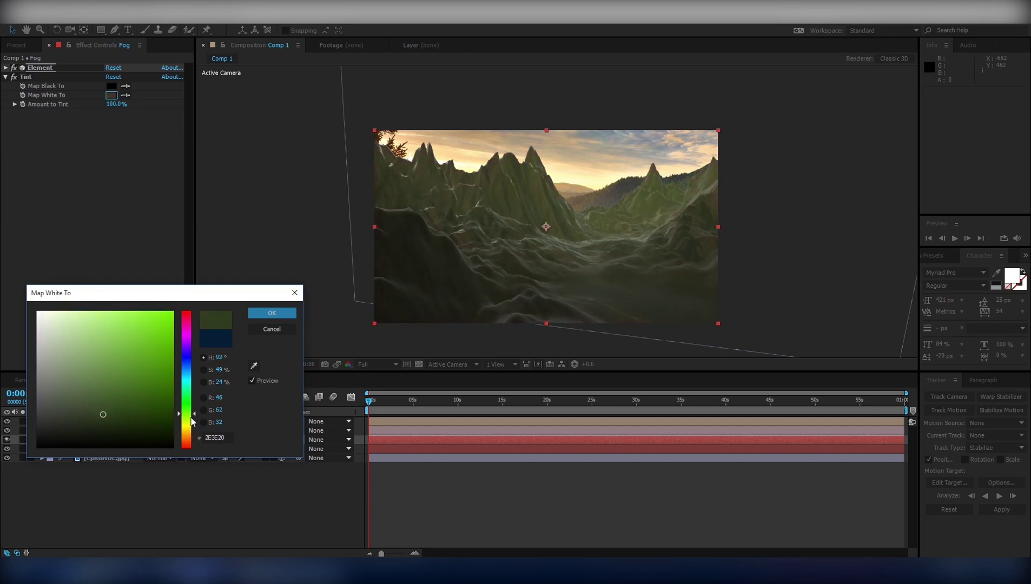
left_click_drag(189, 433, 195, 434)
left_click(125, 424)
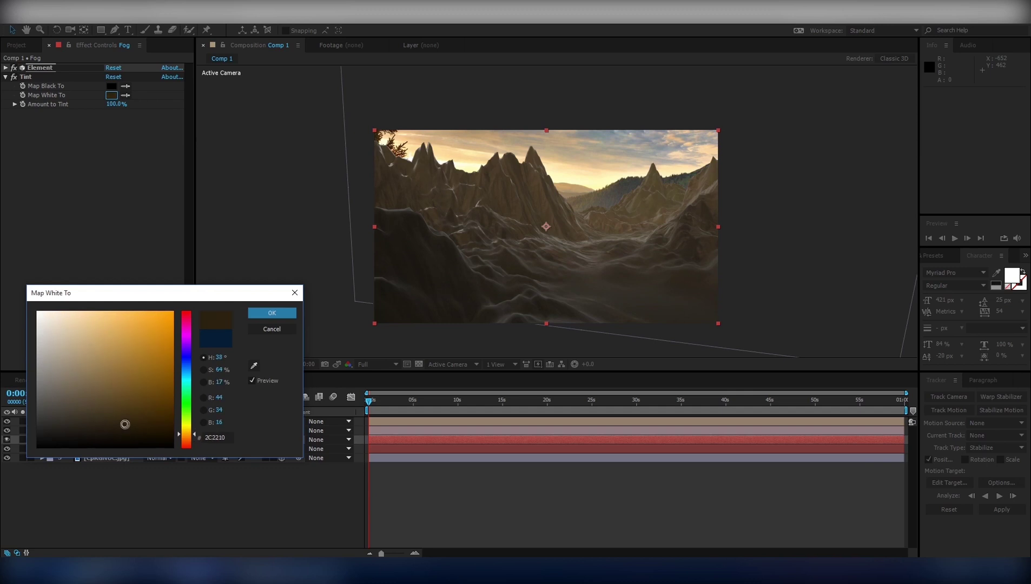
mouse_move(133, 424)
left_mouse_down()
mouse_move(172, 393)
mouse_move(113, 428)
left_mouse_up()
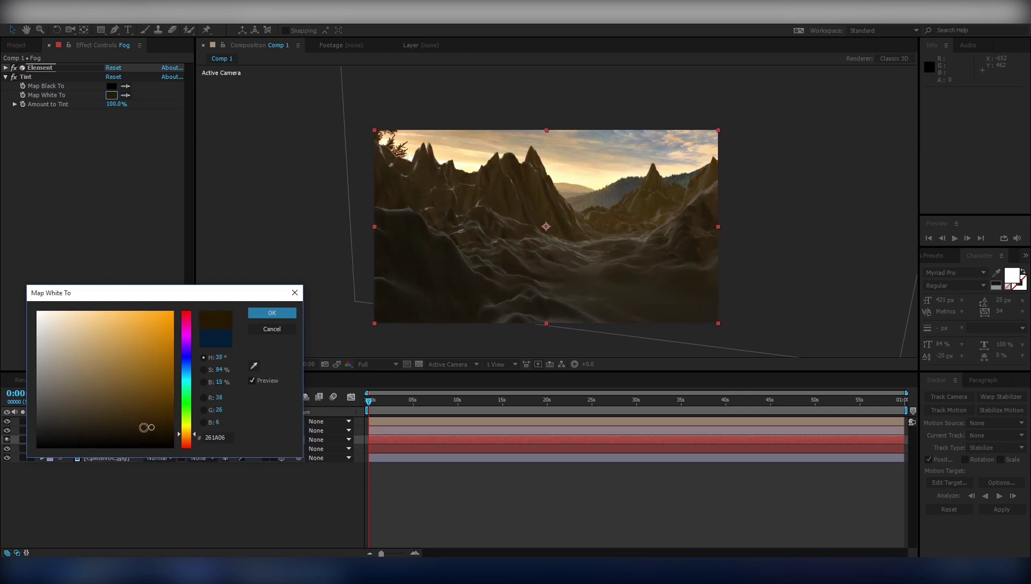
Settle the Fog Tint on a very dark blue-grey, #171D20
left_click(188, 369)
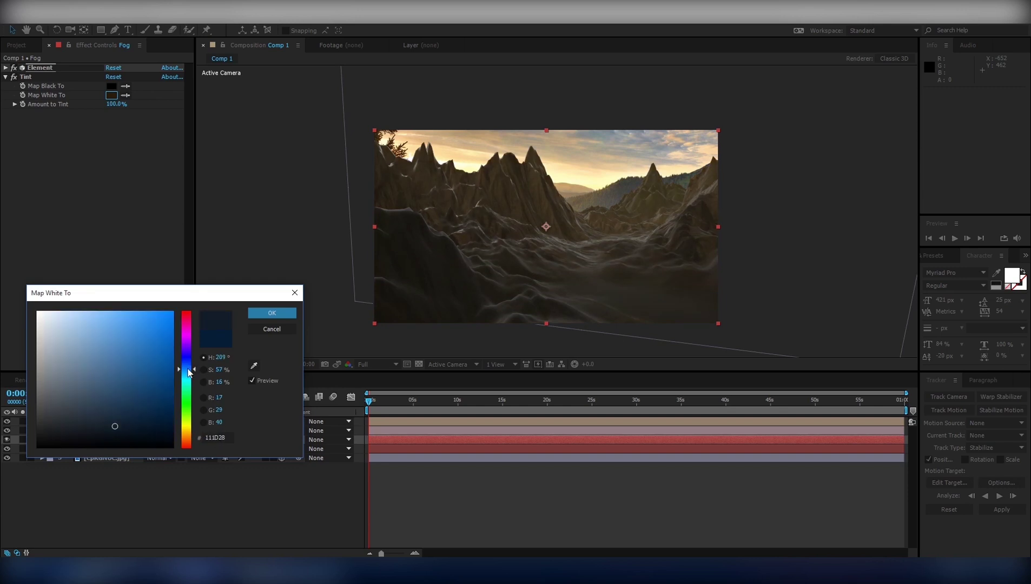
left_click_drag(189, 373, 188, 374)
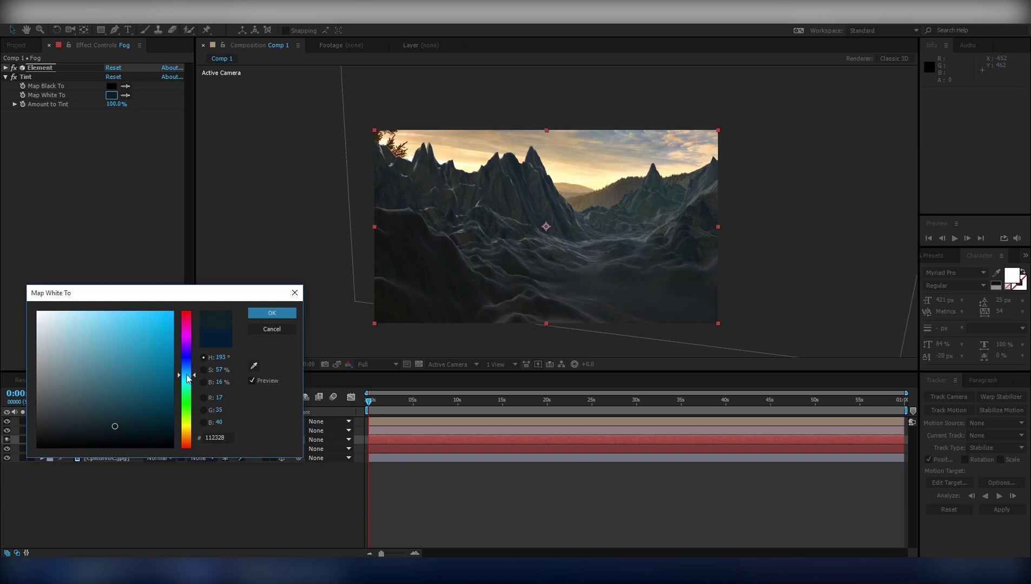
left_click_drag(188, 373, 188, 375)
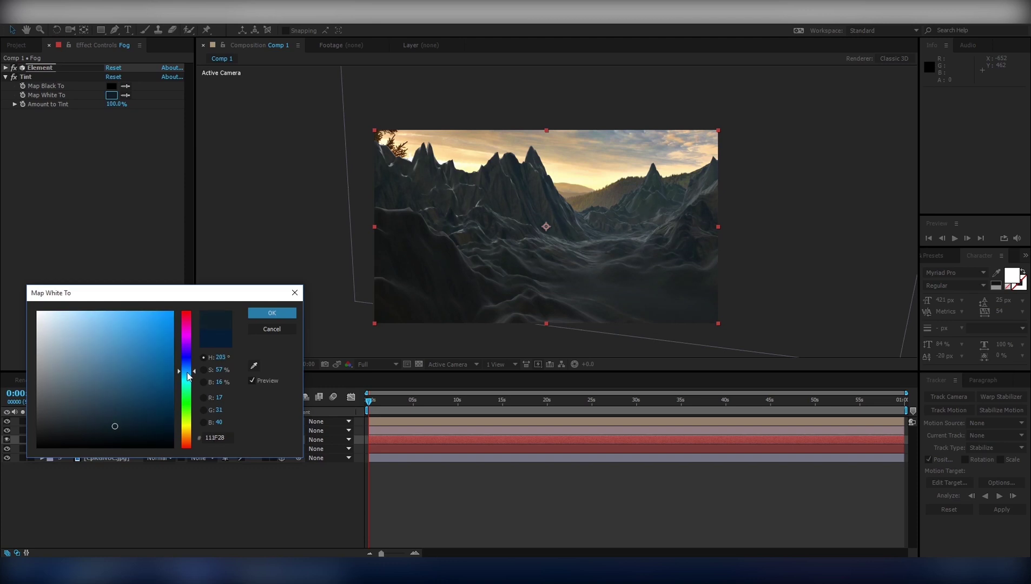
left_click(117, 359)
left_click_drag(118, 359, 74, 431)
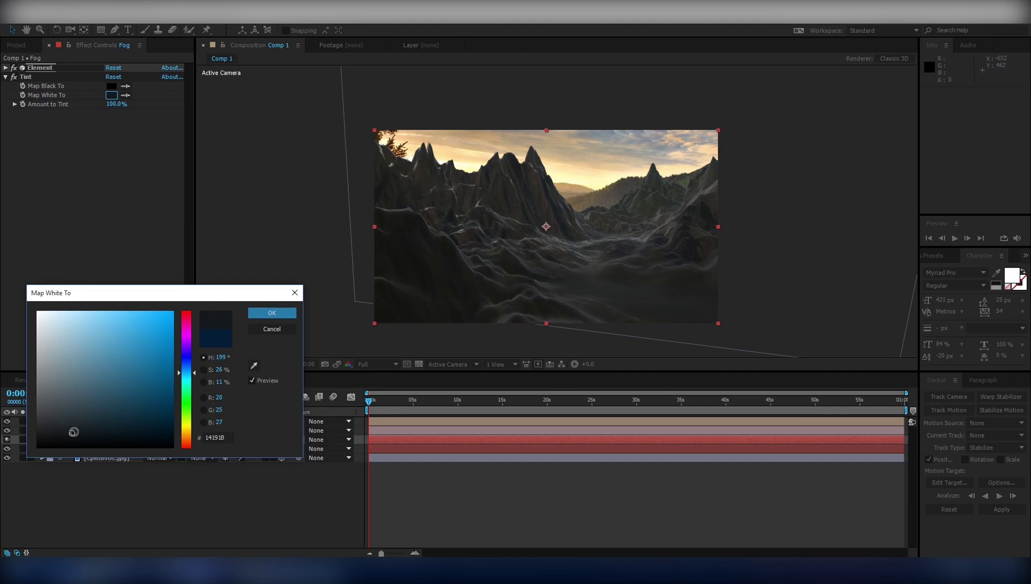
left_click(272, 313)
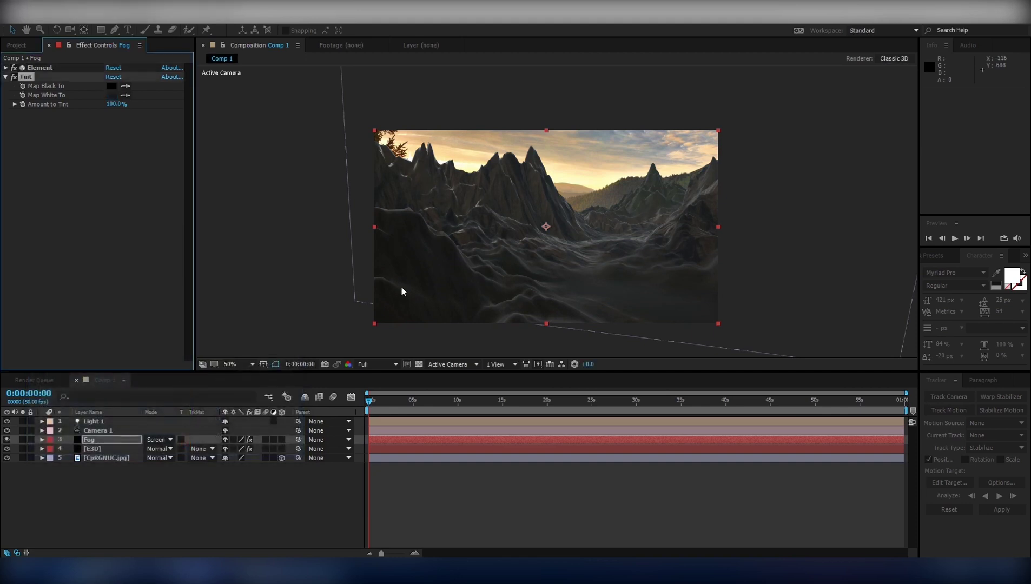
left_click(106, 460)
Apply Camera Lens Blur to CpRGNUC.jpg with Blur Radius 10, checking it at 25% and 50% zoom
left_click(113, 16)
mouse_move(170, 92)
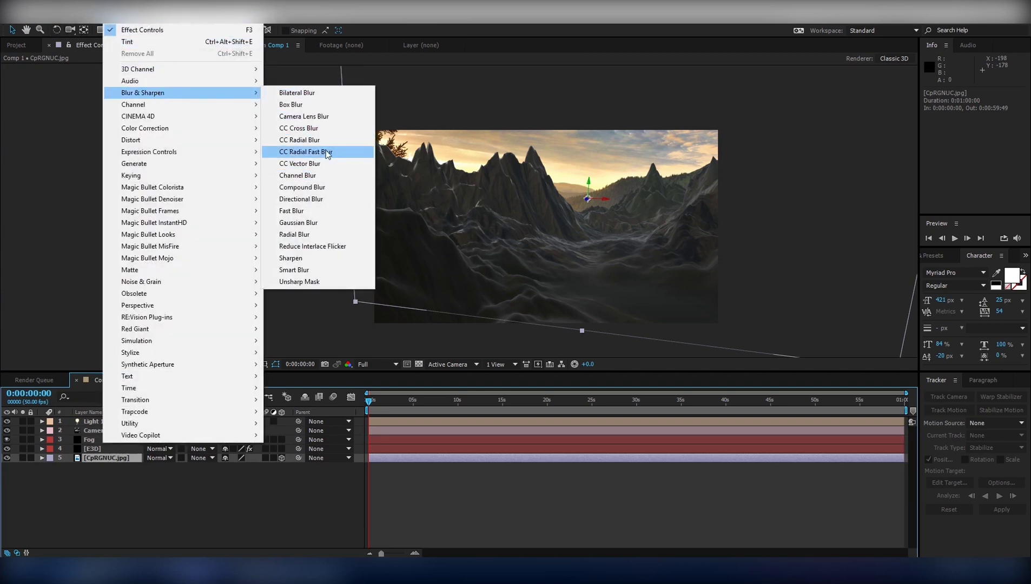
left_click(327, 119)
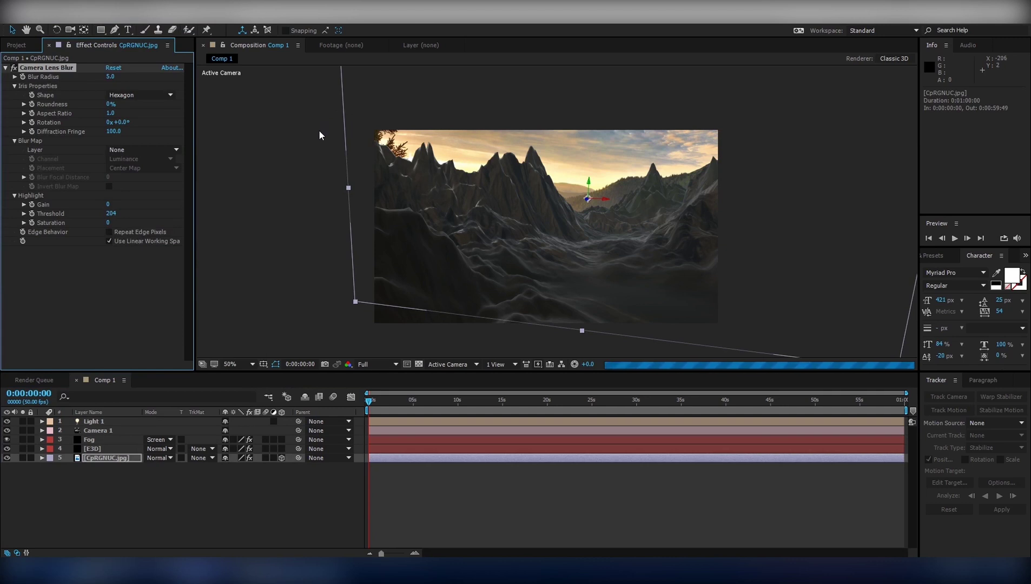
left_click(110, 77)
left_click(110, 77)
type("10")
key("Return")
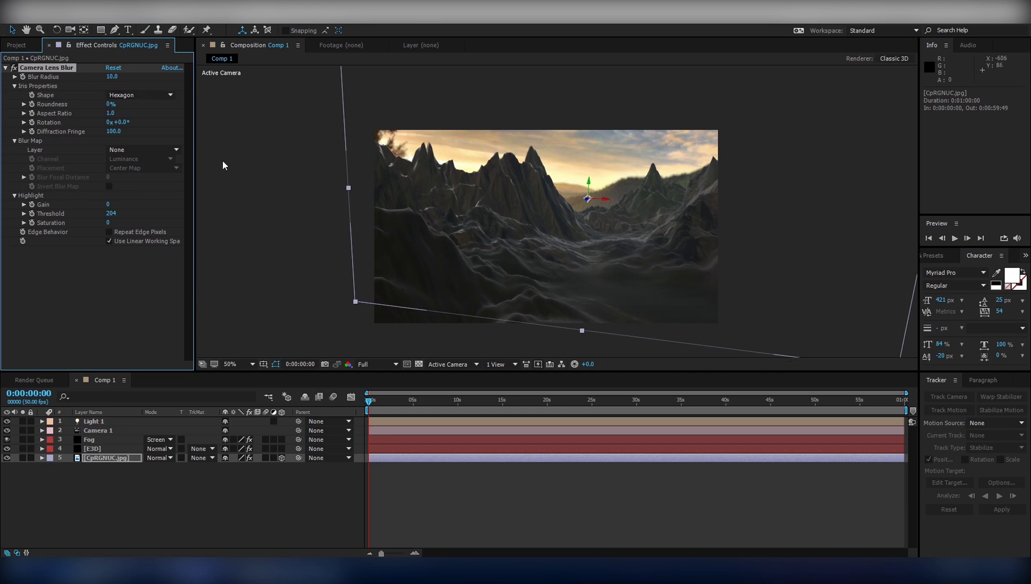
key("comma")
key("period")
key("comma")
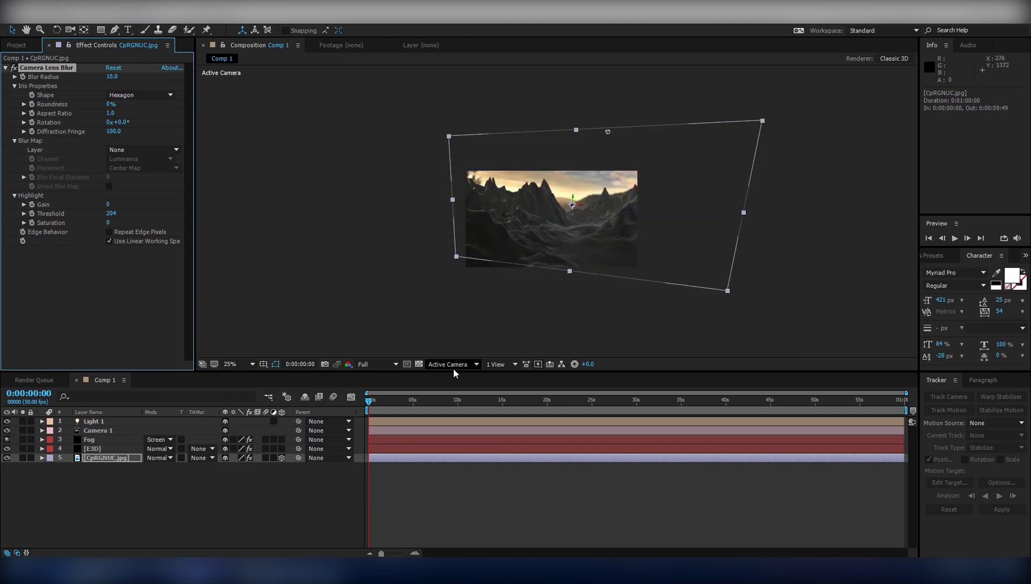
key("period")
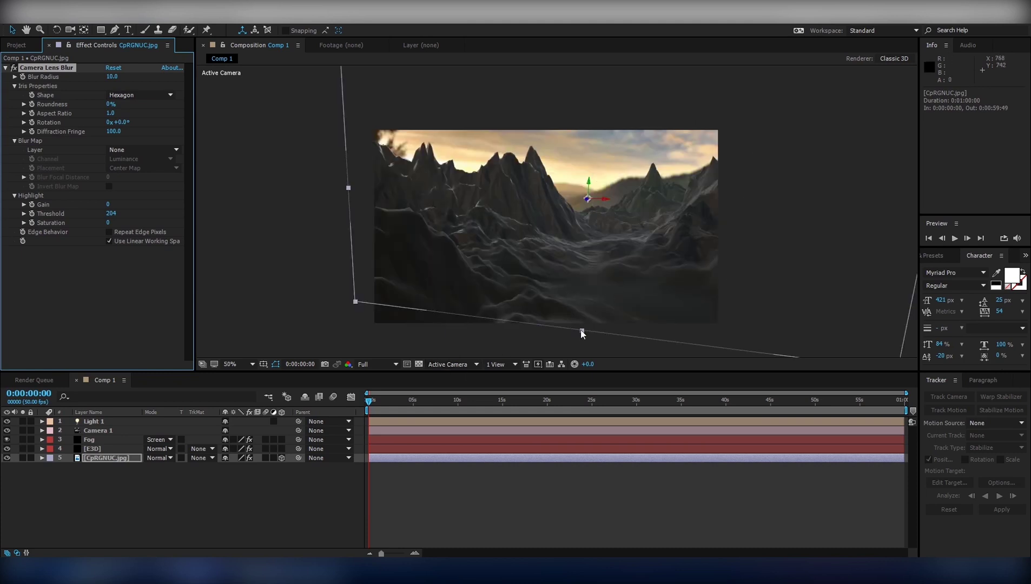
Change the Fog layer's Tint Map White To colour to deep blue #05222F
left_click(101, 445)
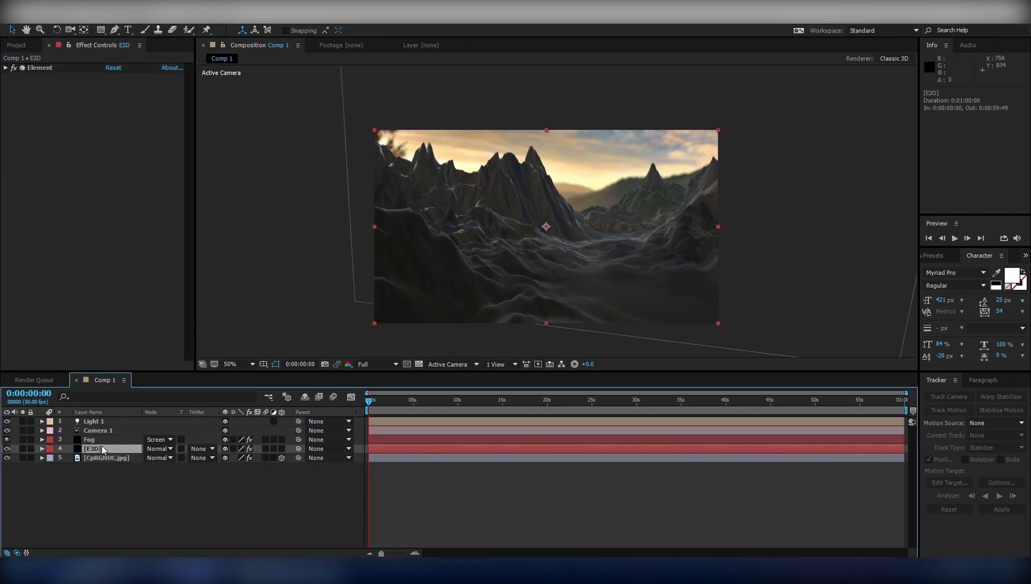
left_click(102, 439)
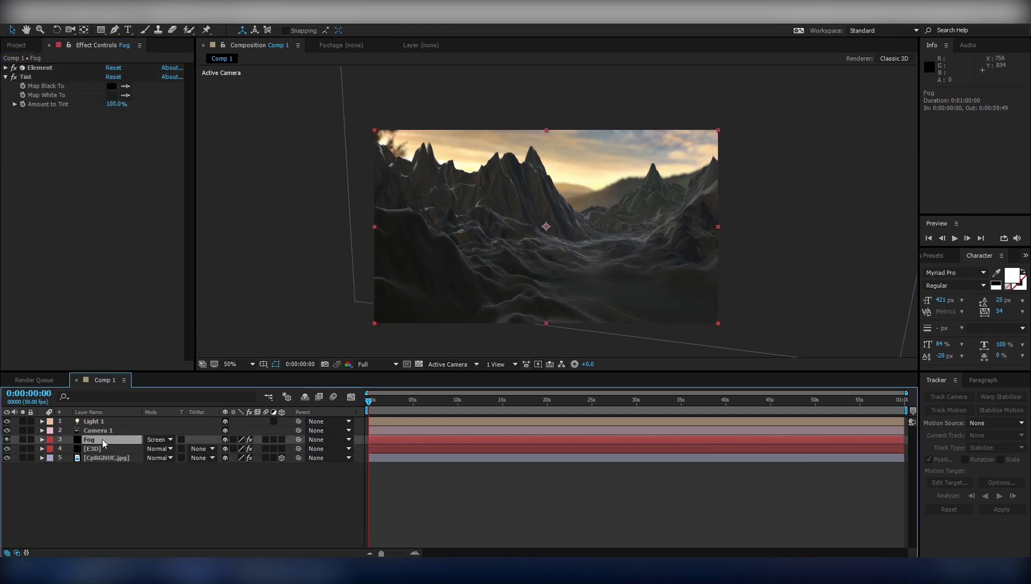
left_click(113, 96)
left_click_drag(171, 420, 160, 422)
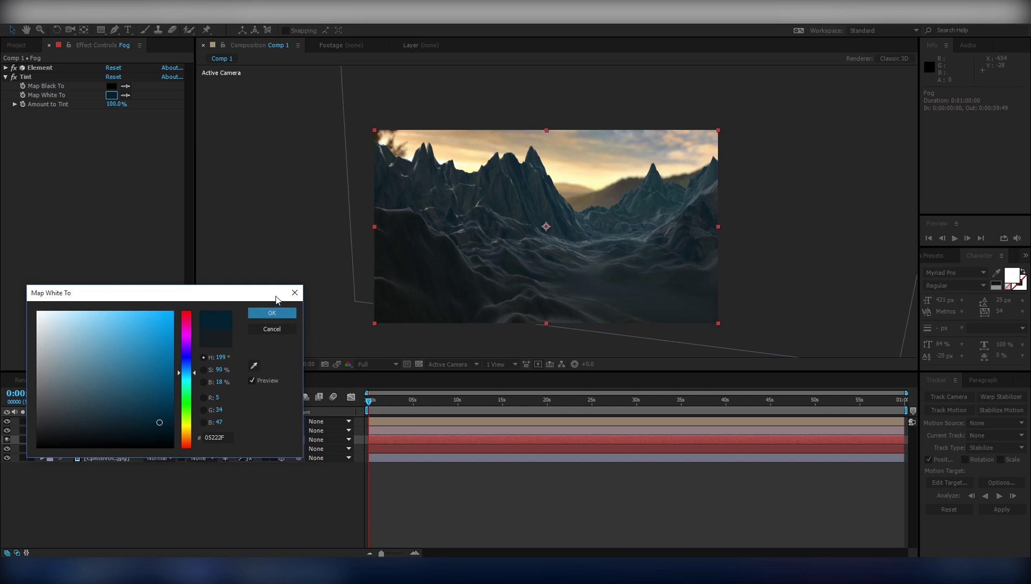
left_click(264, 313)
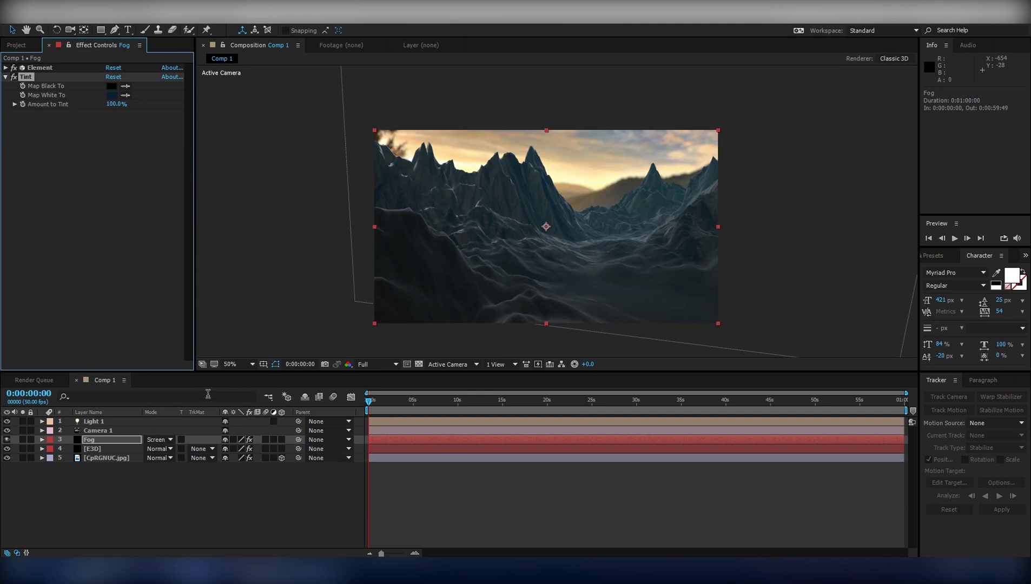
key("comma")
key("comma")
key("comma")
key("comma")
key("comma")
key("period")
key("period")
key("period")
key("period")
key("period")
key("period")
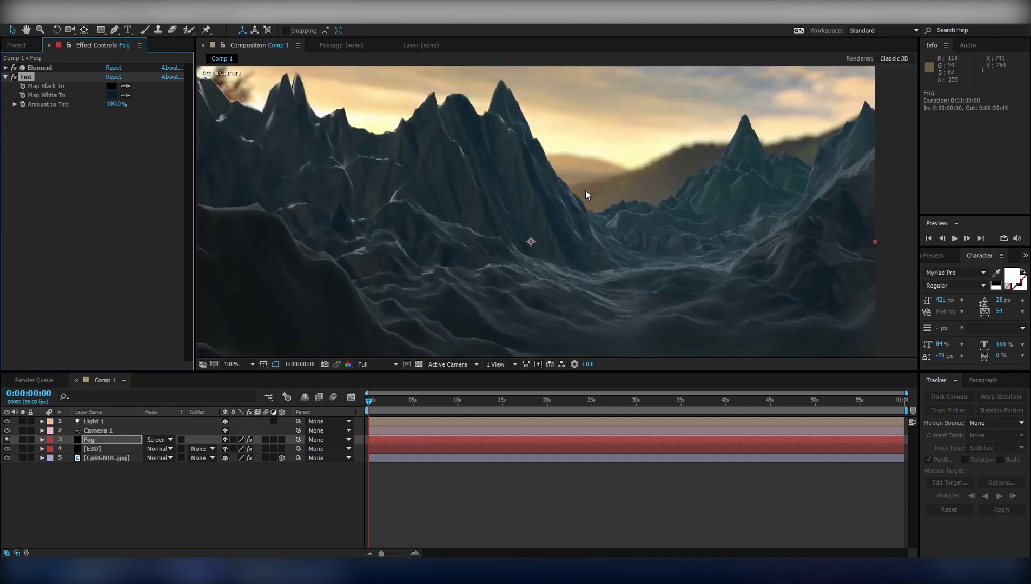
key("comma")
key("comma")
key("comma")
key("period")
key("period")
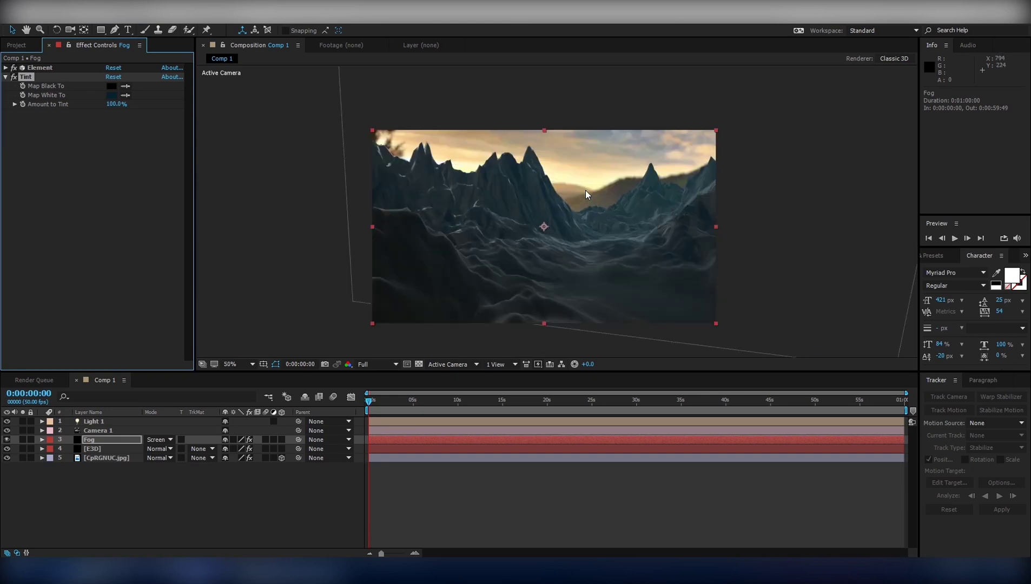
key("comma")
key("period")
key("period")
key("comma")
Move the CpRGNUC.jpg sky photo up and to the right behind the mountain peaks
left_click(111, 458)
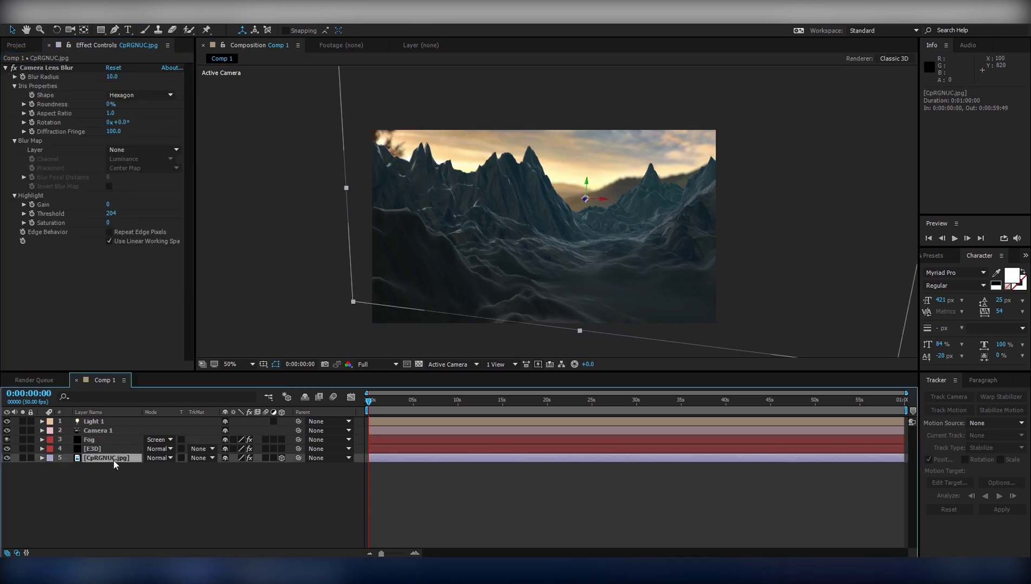
left_click_drag(586, 182, 581, 224)
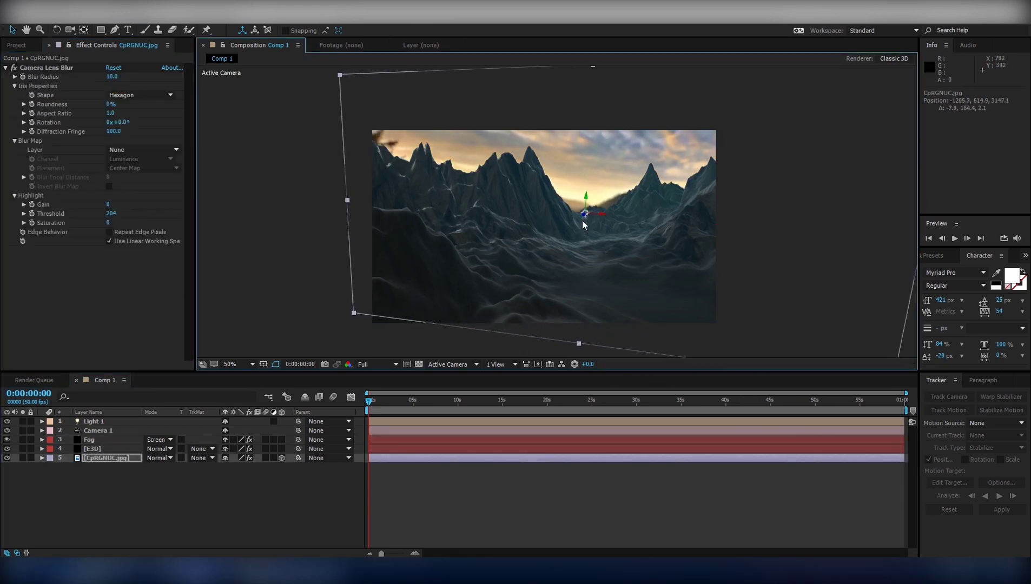
mouse_move(584, 196)
left_mouse_down()
mouse_move(584, 173)
mouse_move(576, 199)
mouse_move(542, 202)
left_mouse_up()
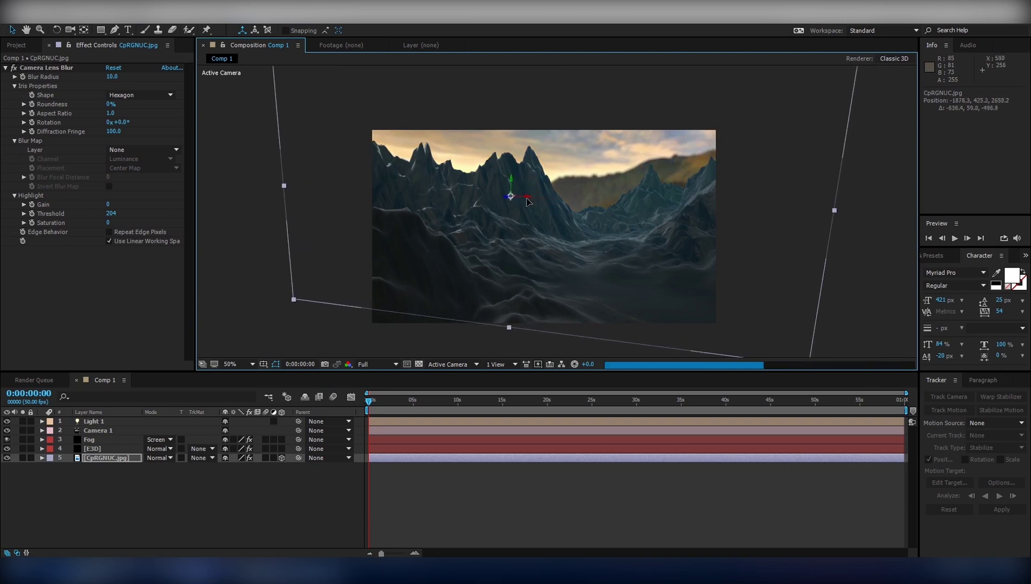
left_click_drag(542, 202, 563, 202)
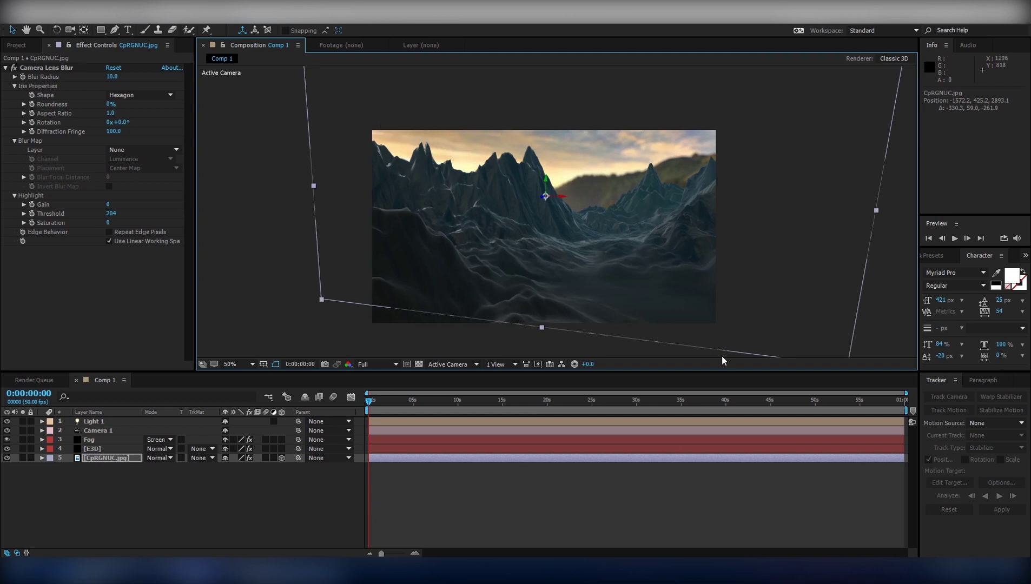
left_click(116, 413)
left_click(117, 414)
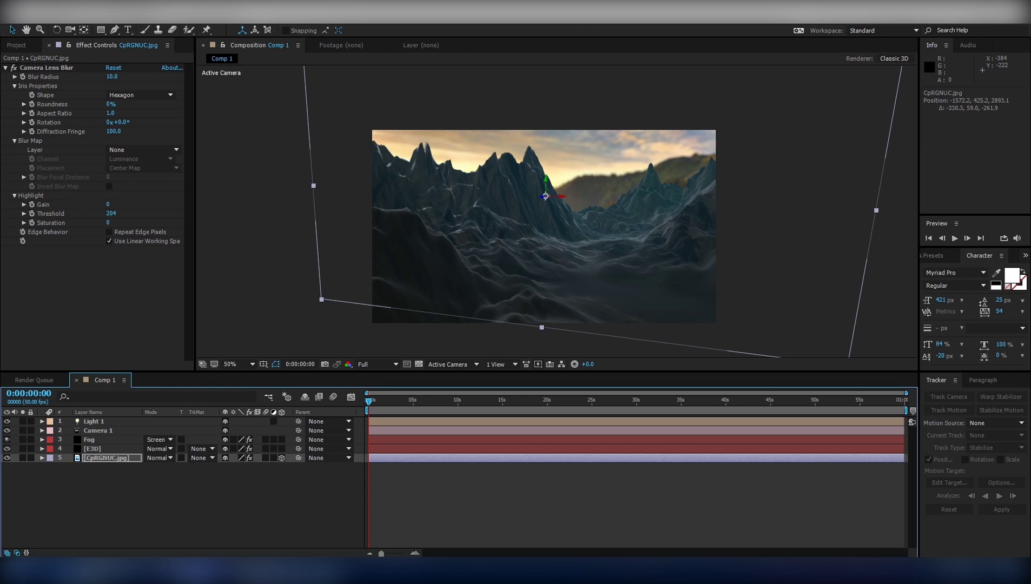
mouse_move(114, 571)
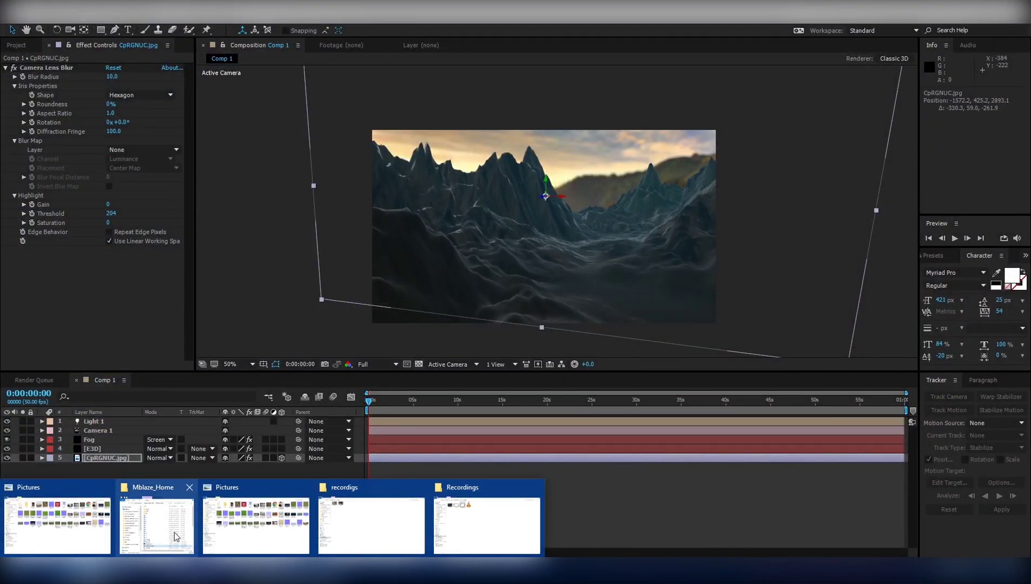
In a maximized Explorer window, browse to F: > Downloads 2016 > Video
left_click(175, 537)
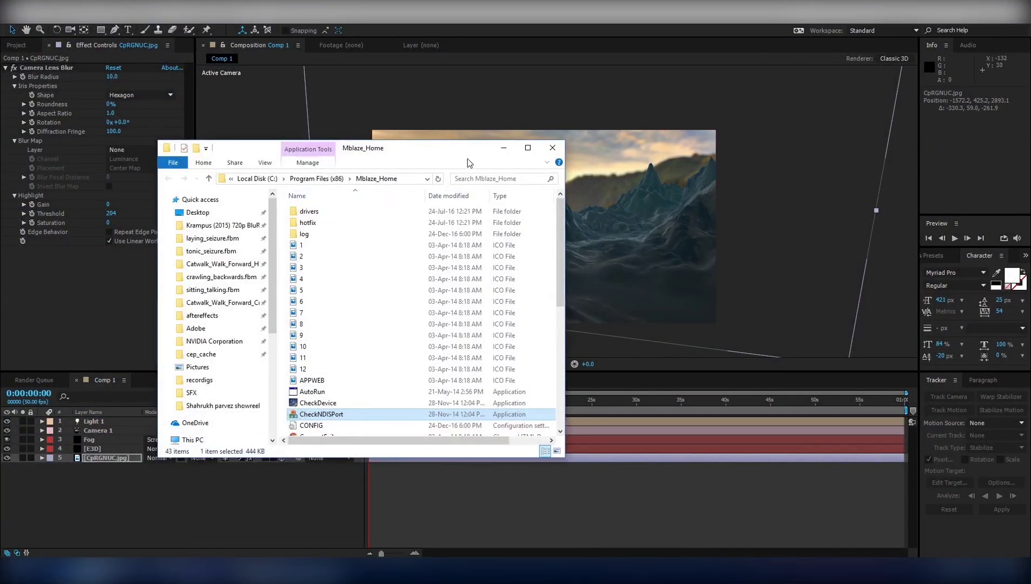
left_click(525, 149)
left_click(62, 400)
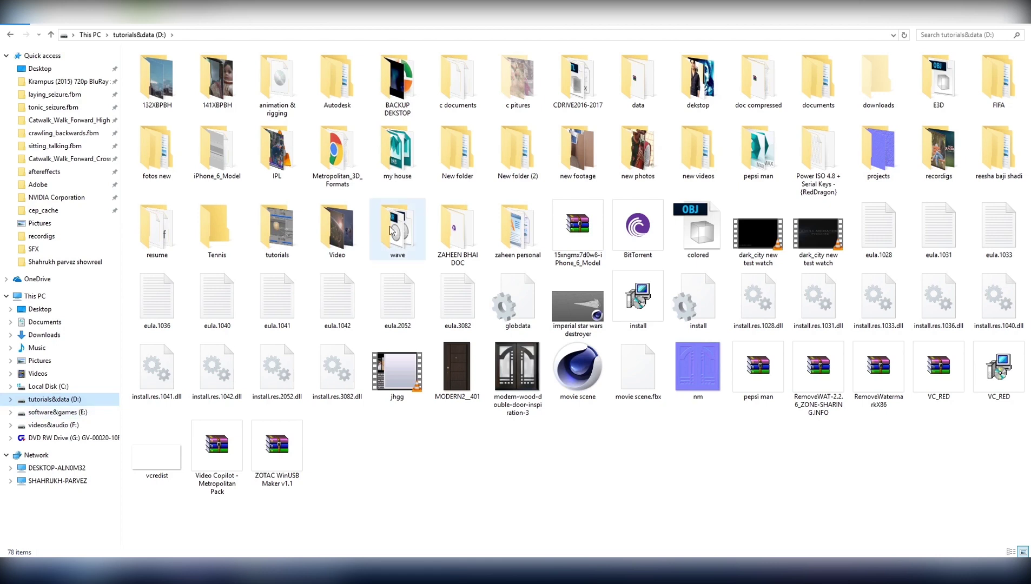
double_click(340, 235)
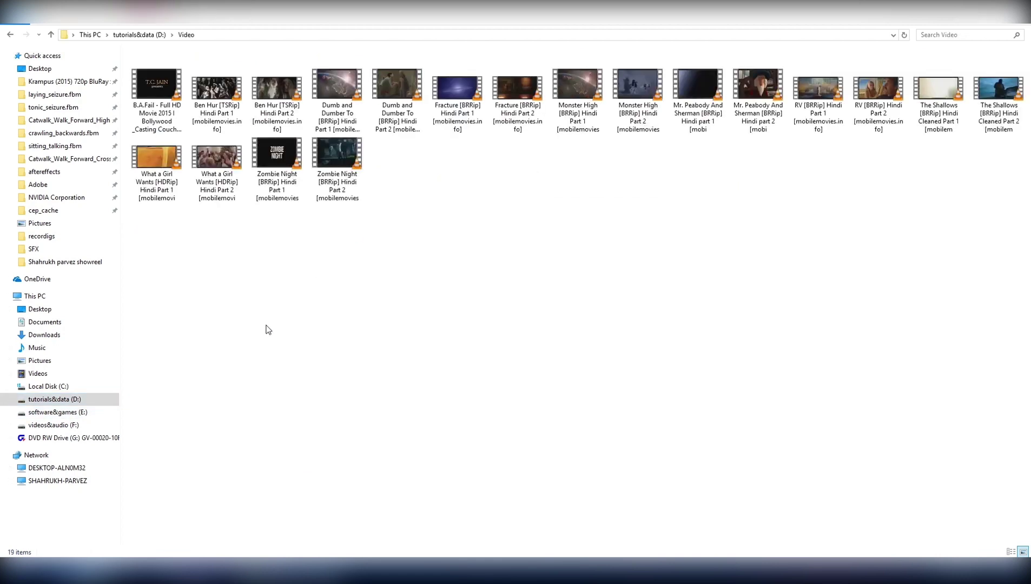
left_click(73, 414)
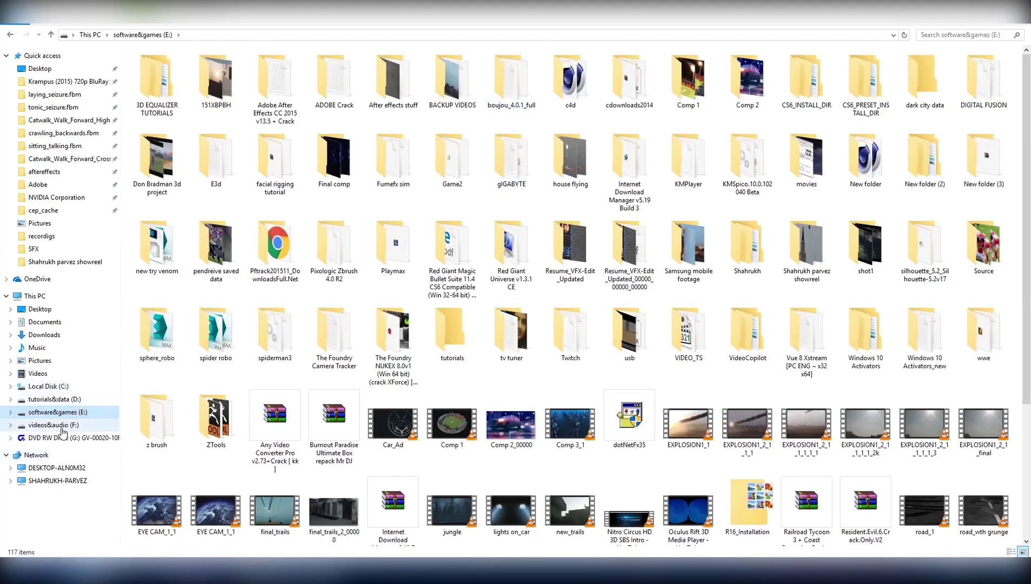
left_click(63, 426)
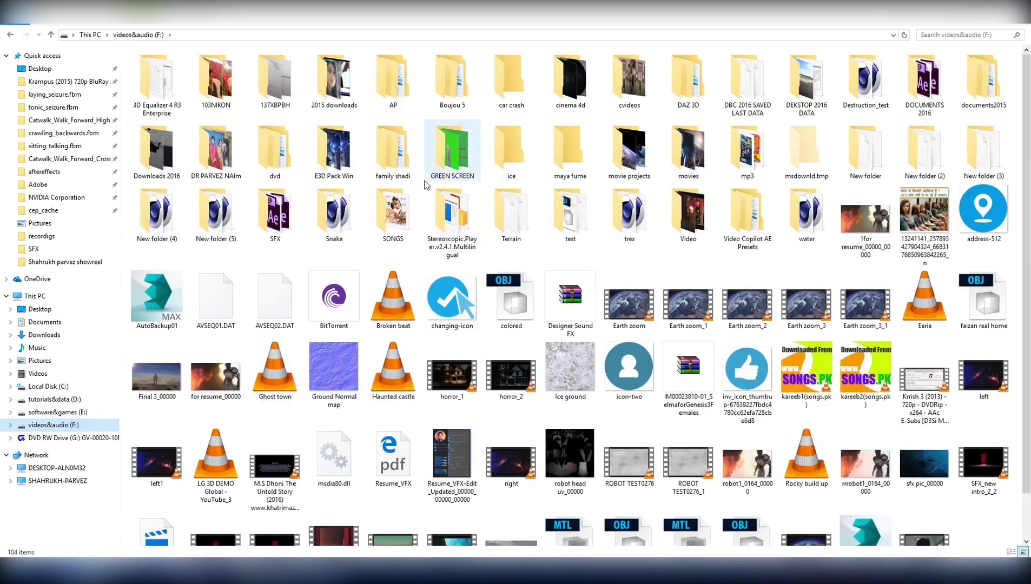
left_click(139, 169)
double_click(138, 166)
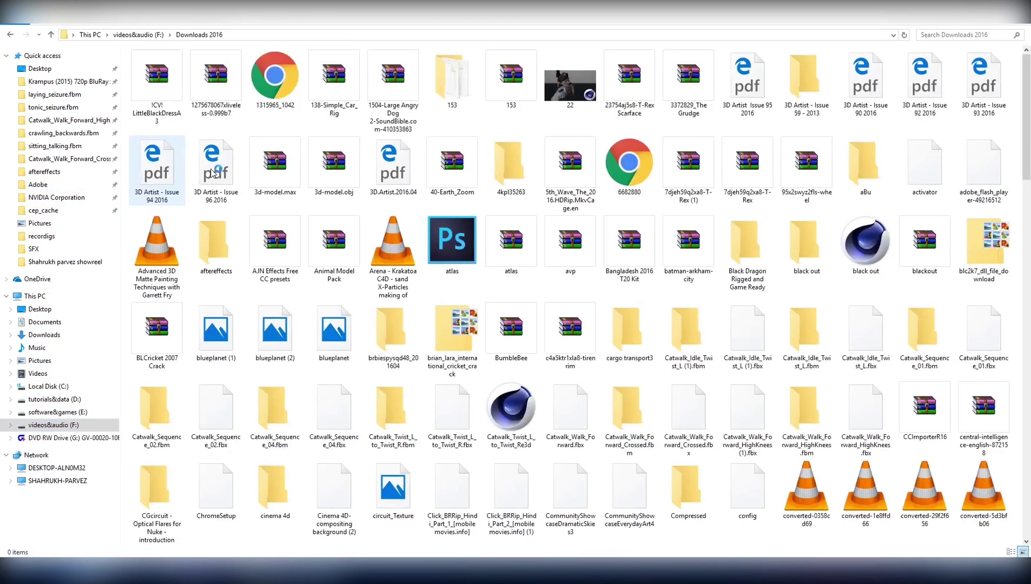
scroll(804, 348, "down", 3)
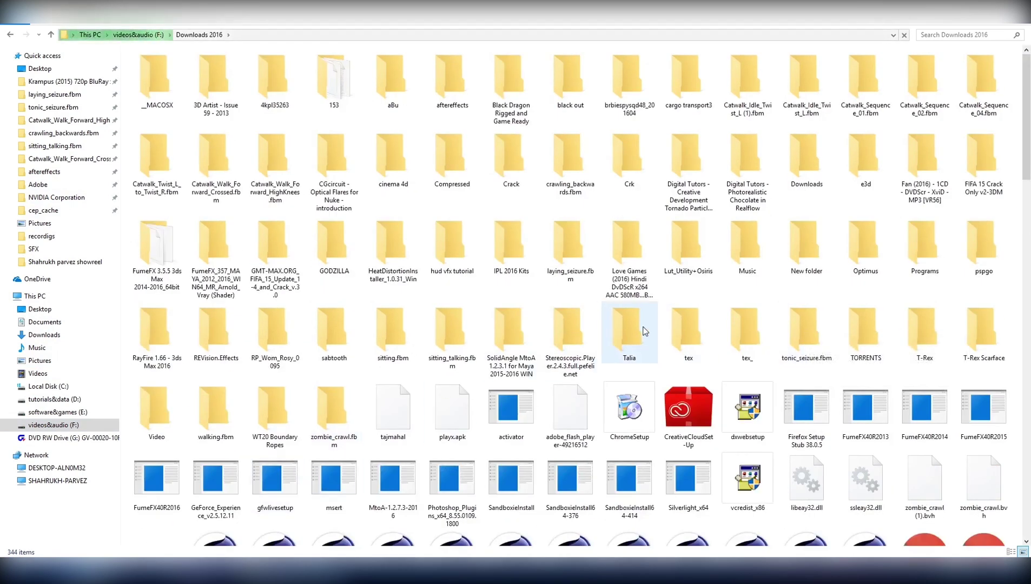
left_click(324, 328)
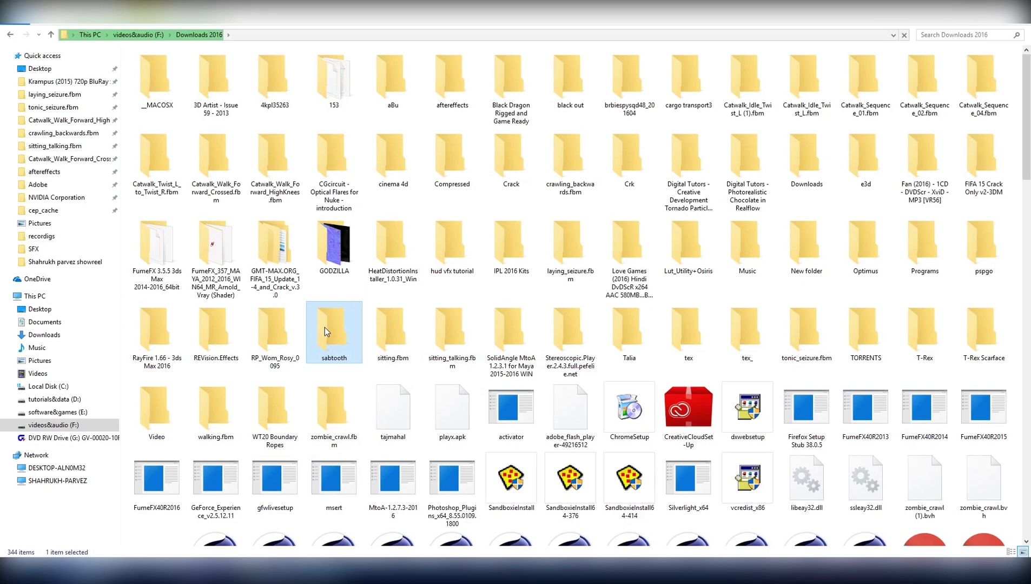
double_click(156, 411)
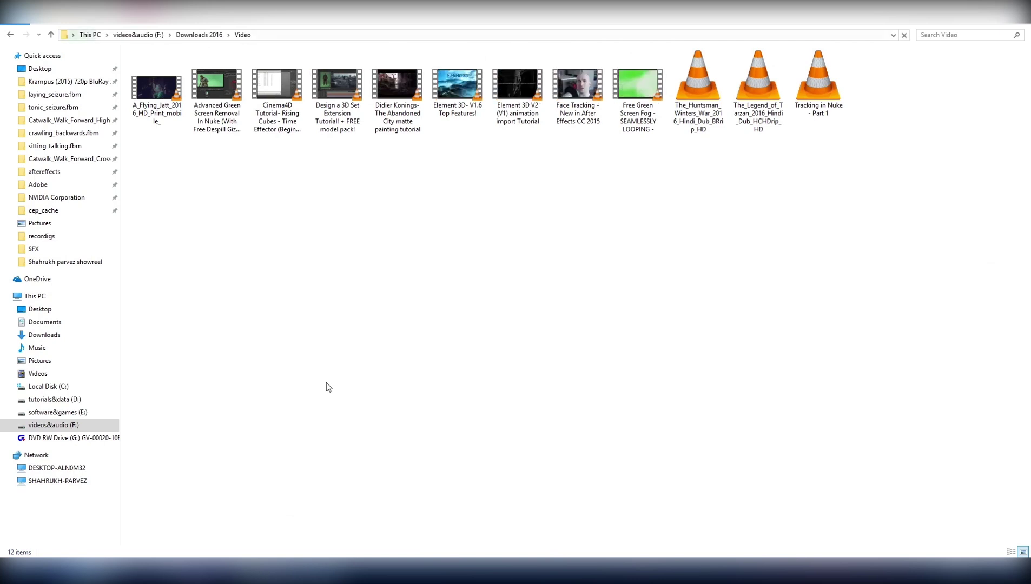
Drag the Free Green Screen Fog clip out of the Video folder
mouse_move(638, 89)
left_mouse_down()
mouse_move(262, 471)
mouse_move(120, 305)
mouse_move(29, 45)
mouse_move(89, 573)
left_mouse_up()
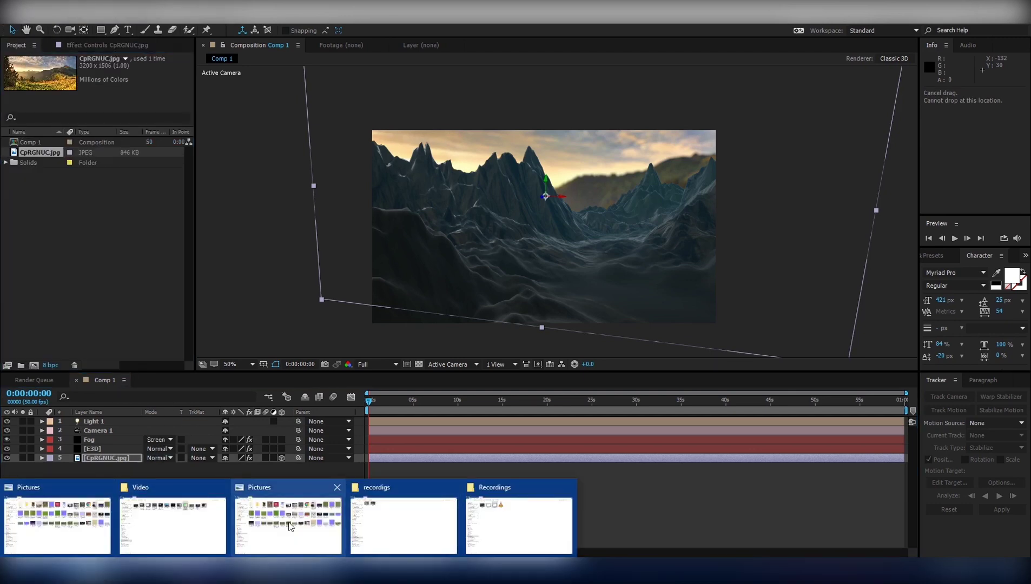
left_click(295, 527)
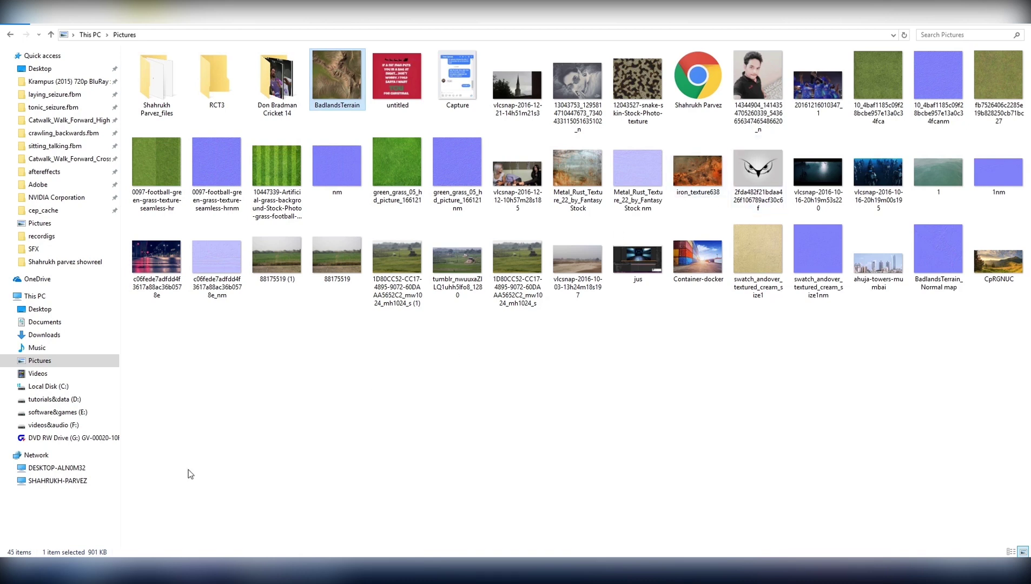
mouse_move(122, 573)
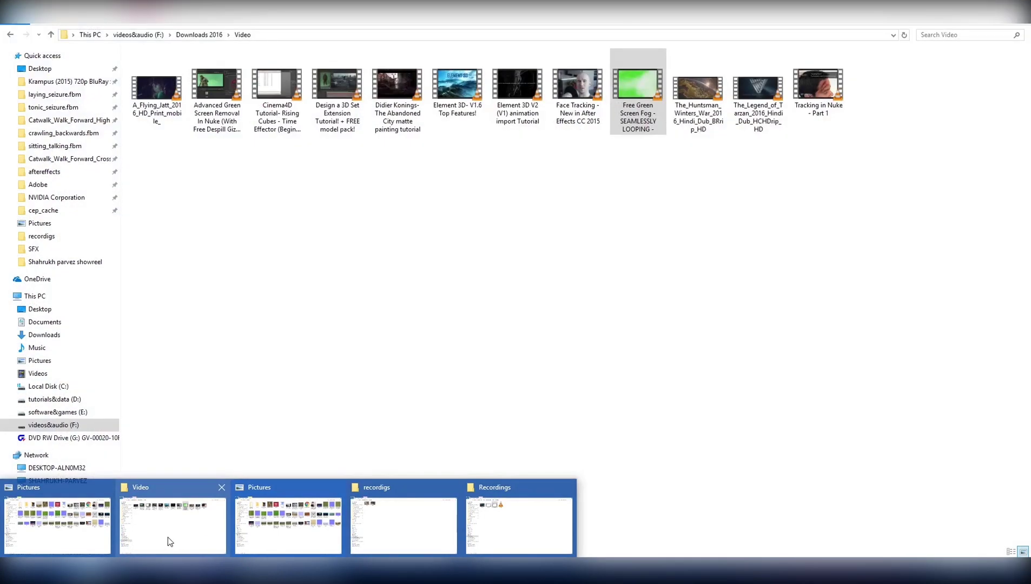
left_click(168, 537)
left_click_drag(638, 89, 220, 551)
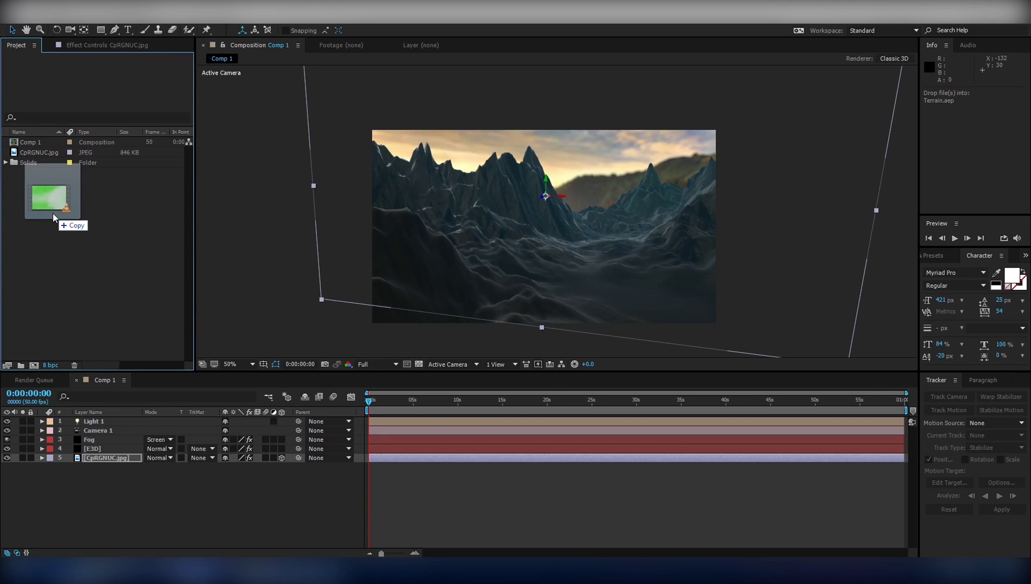
Import the green-screen fog .mp4 into the Project panel and make a new composition from it
left_click_drag(221, 551, 52, 213)
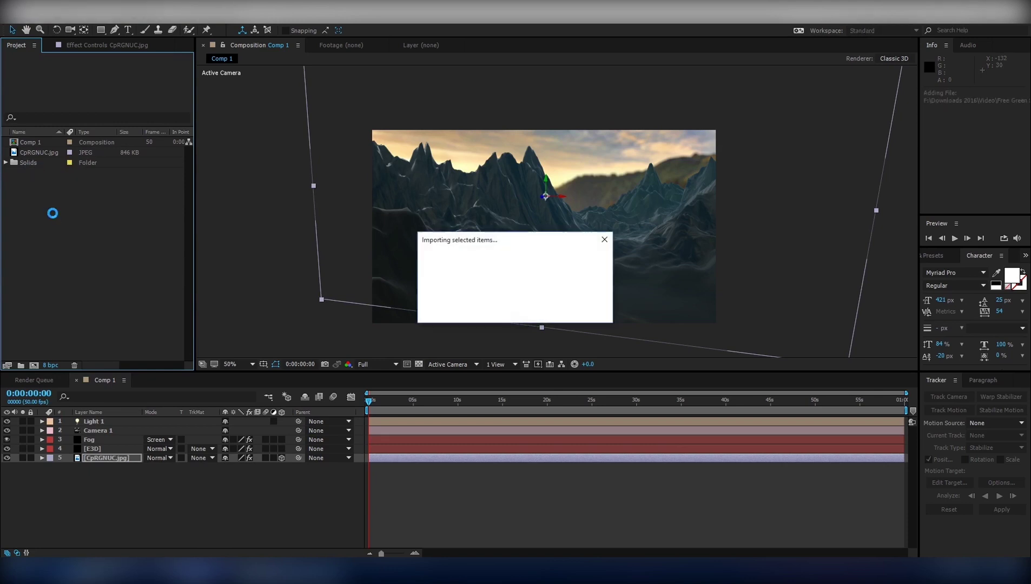
left_click_drag(34, 164, 36, 369)
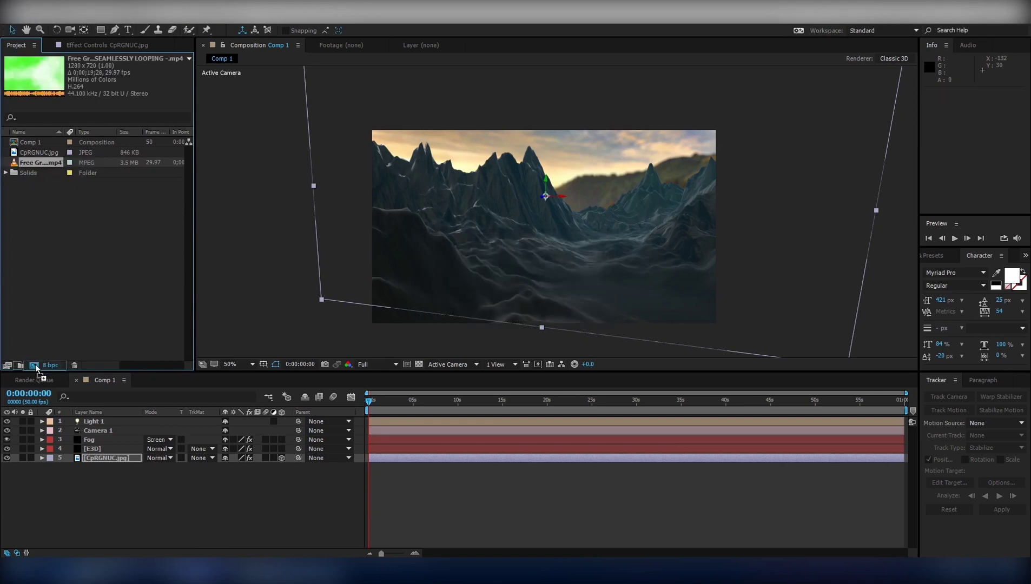
left_click_drag(36, 370, 36, 367)
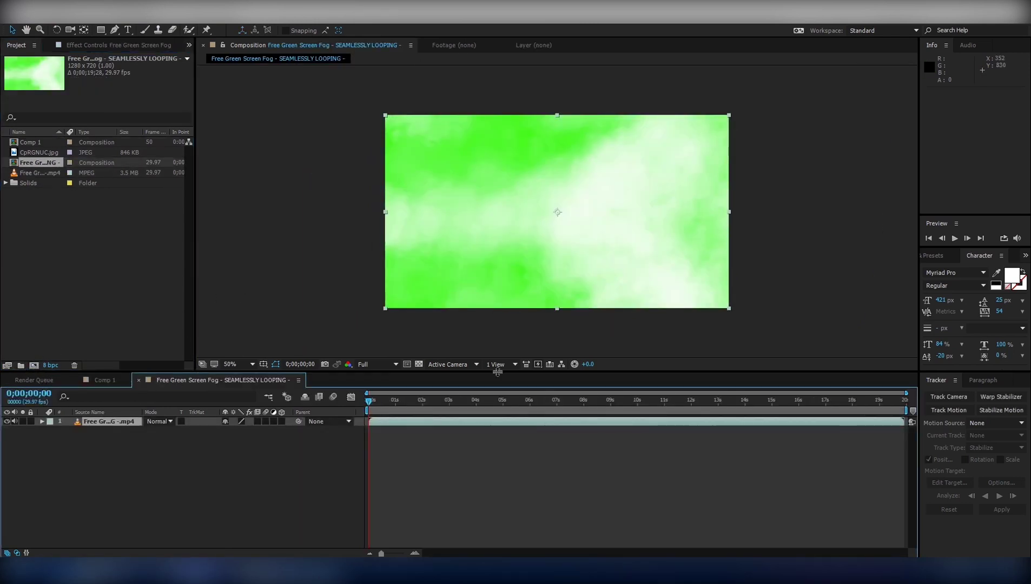
Scrub and preview the Free Green Screen Fog footage
left_click_drag(379, 401, 638, 411)
key("space")
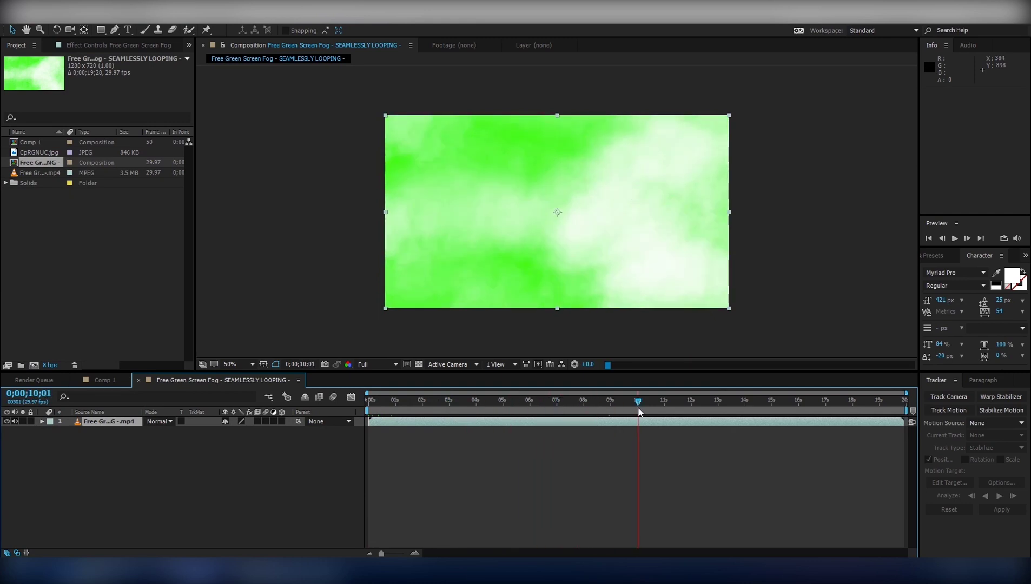
mouse_move(565, 411)
left_mouse_down()
mouse_move(655, 412)
mouse_move(605, 412)
left_mouse_up()
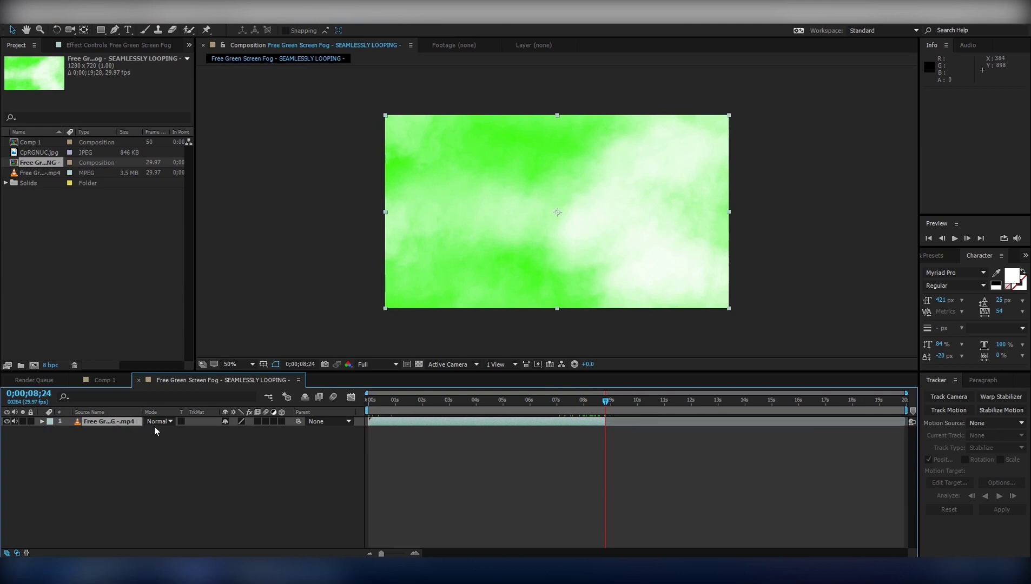
Trim the fog composition to a work area ending at 0;00;08;25
key("n")
right_click(594, 413)
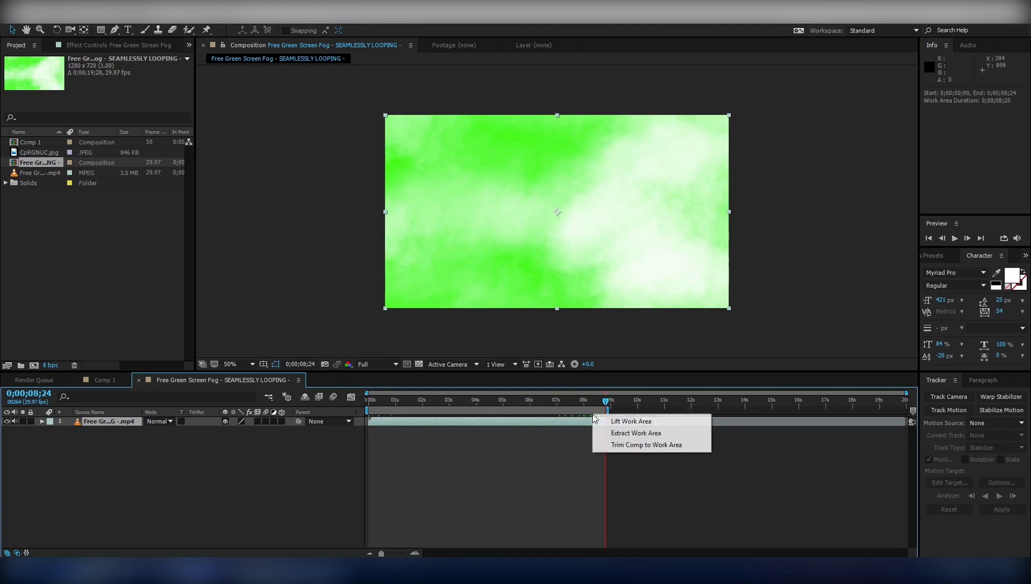
left_click(611, 444)
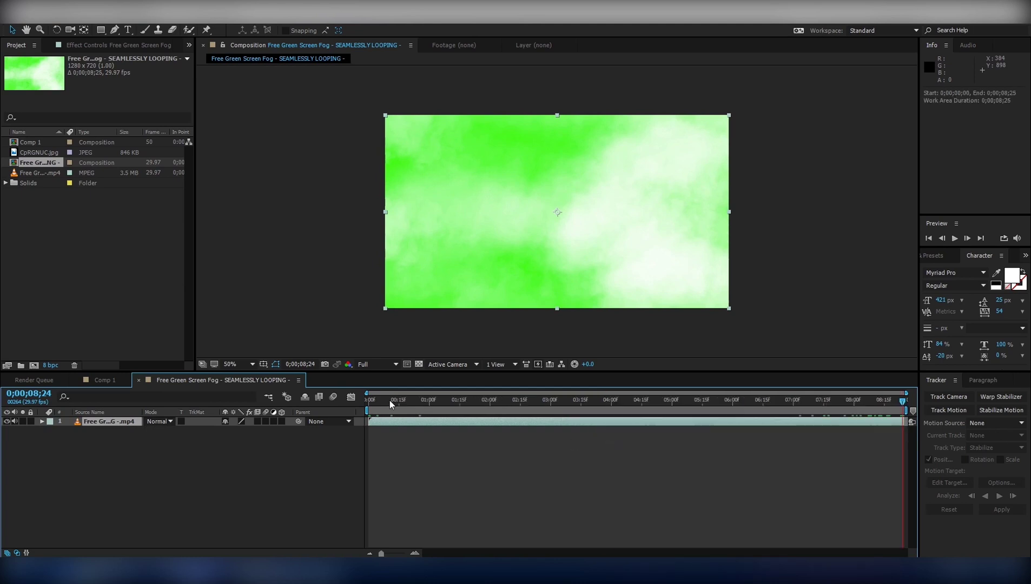
key("Home")
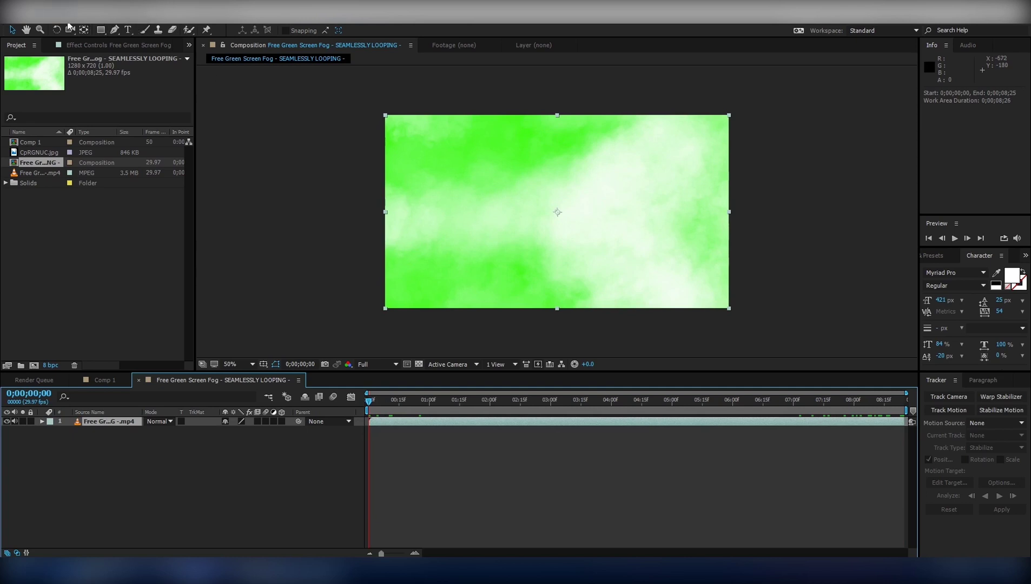
Pre-compose the fog clip, moving all attributes into the new composition
left_click(66, 24)
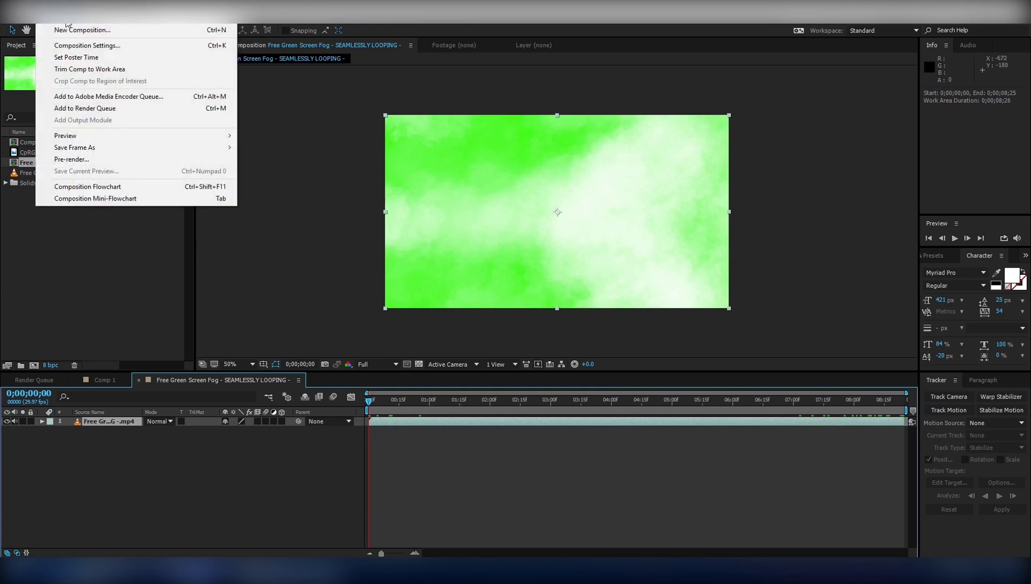
mouse_move(92, 24)
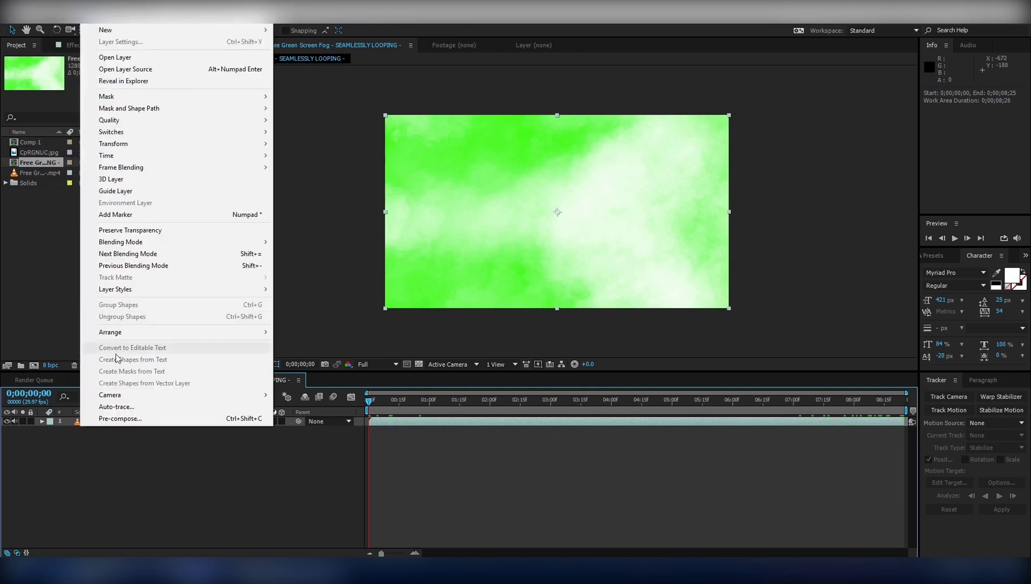
left_click(124, 418)
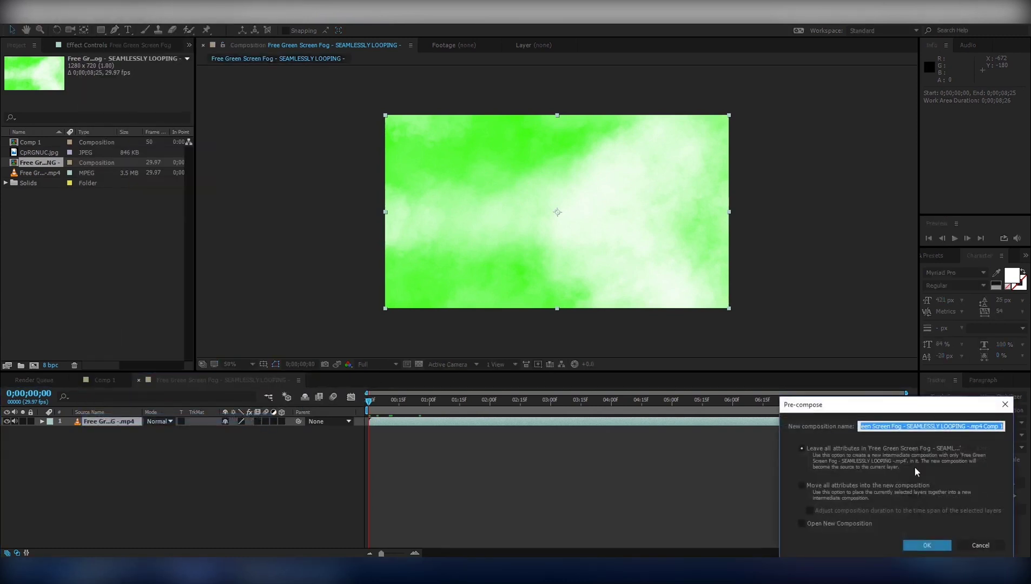
left_click(834, 501)
left_click(924, 545)
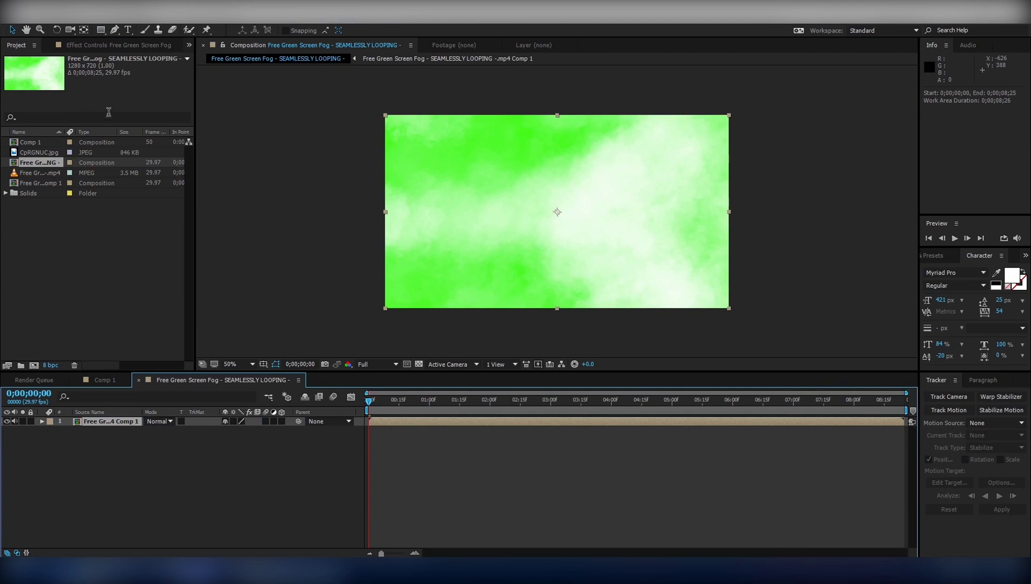
Key out the fog clip's green with Keylight (1.2) by sampling the screen colour, then return to Comp 1
left_click(112, 13)
mouse_move(182, 95)
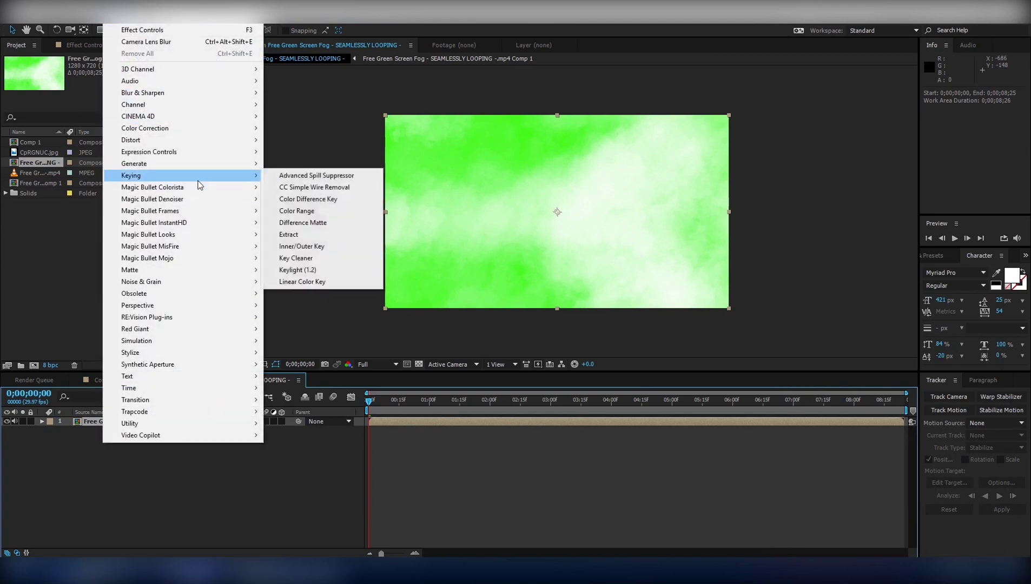
mouse_move(245, 181)
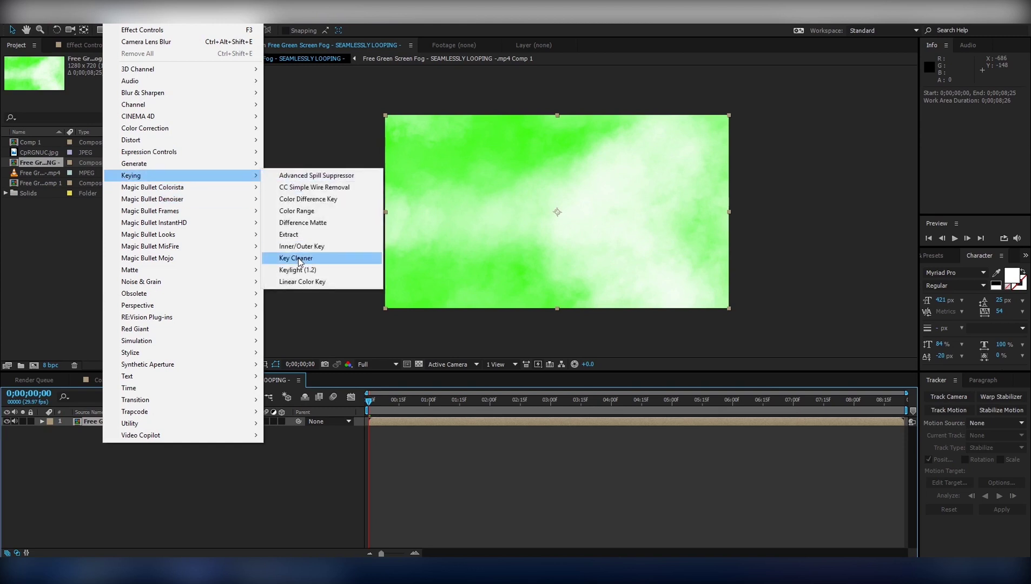
left_click(312, 270)
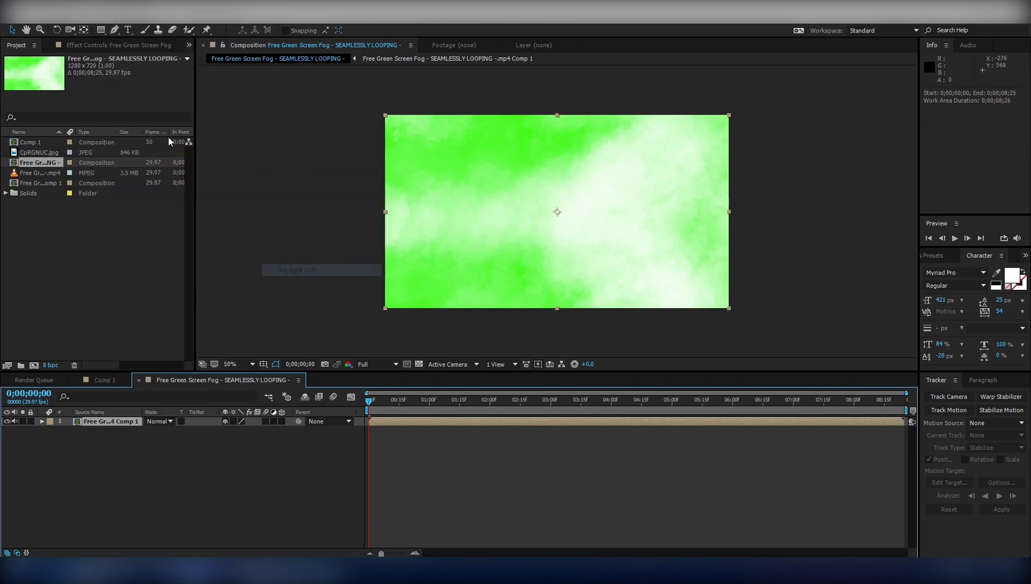
left_click(125, 136)
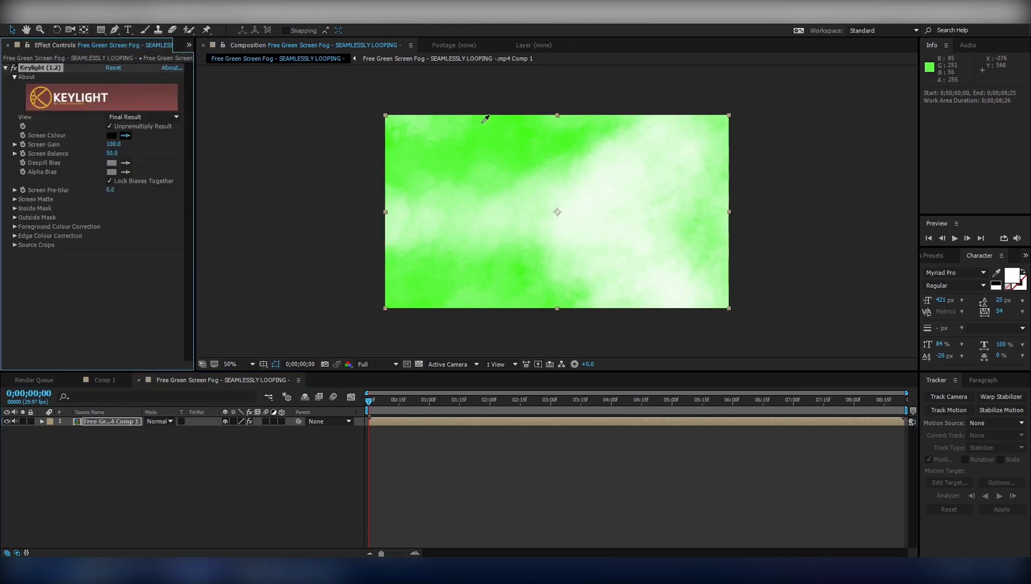
left_click(517, 133)
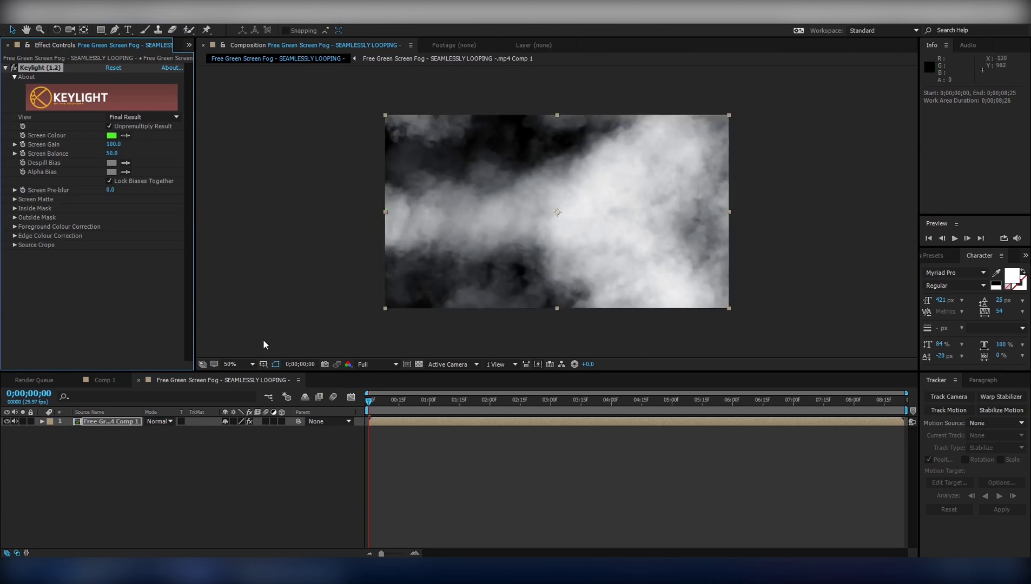
left_click_drag(377, 404, 326, 411)
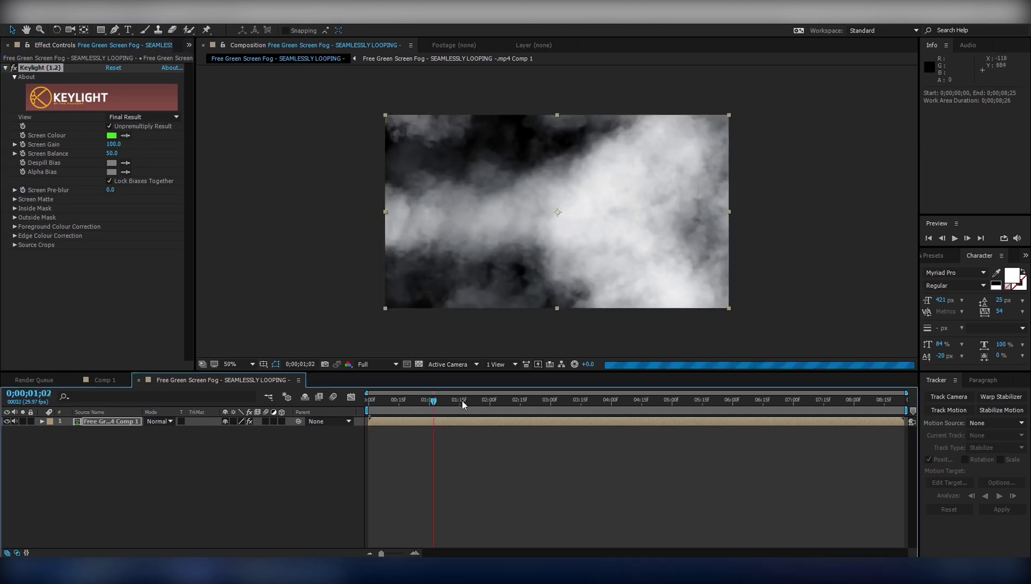
left_click(104, 379)
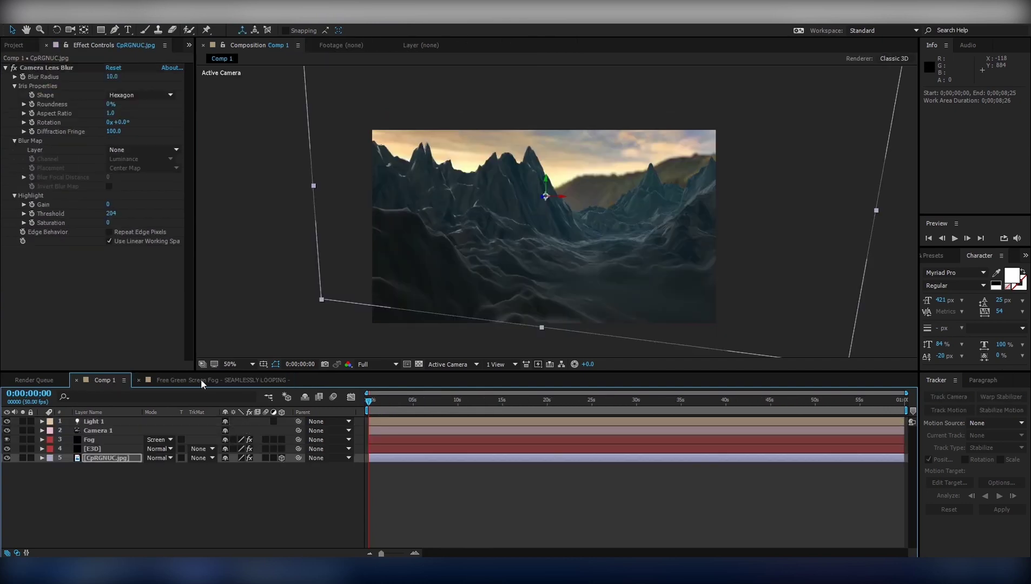
Rename the keyed fog comp to 'Fog', place it in the Comp 1 timeline and enable its 3D switch
left_click(145, 480)
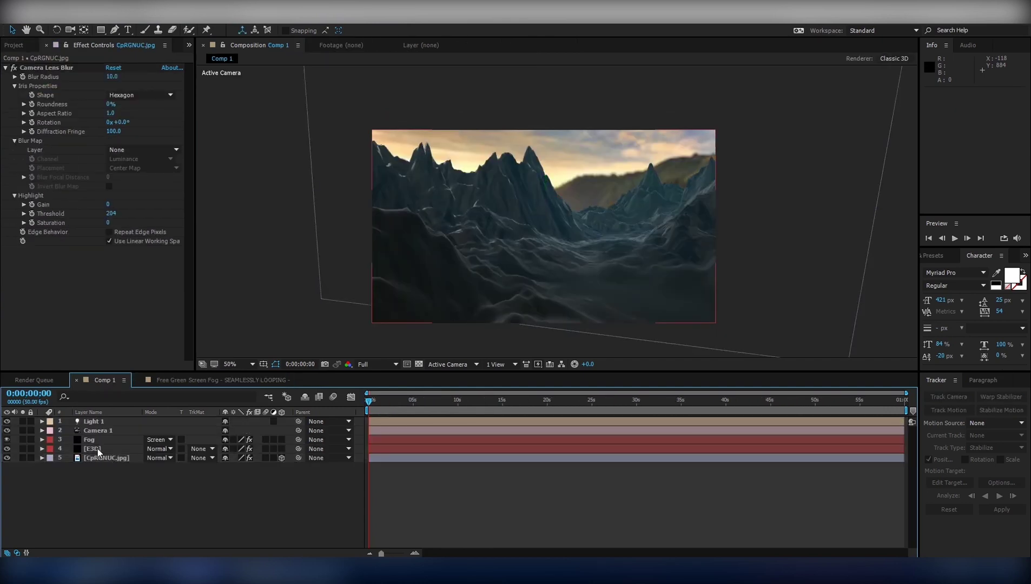
left_click(7, 45)
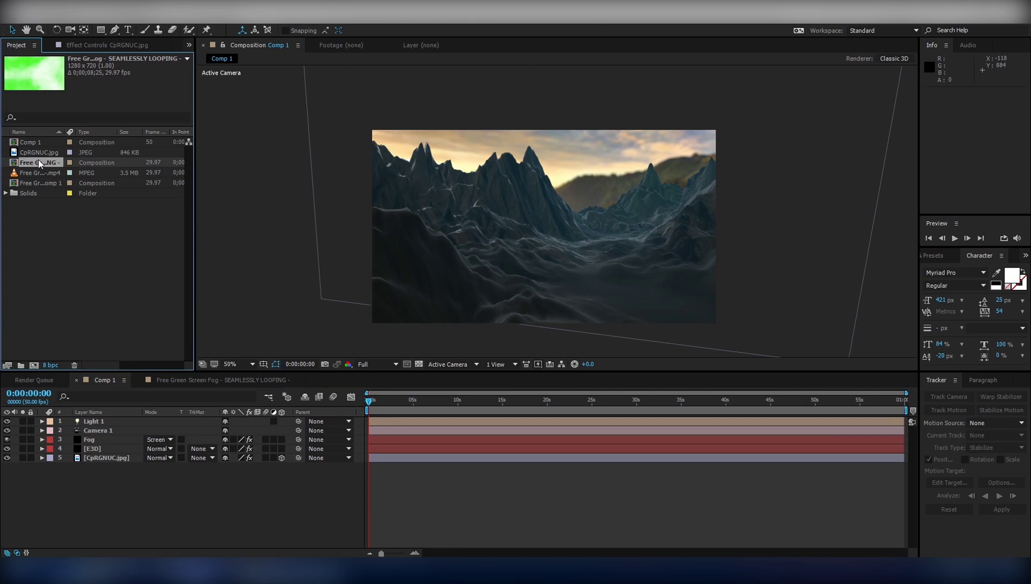
key("Return")
type("Fog")
key("Return")
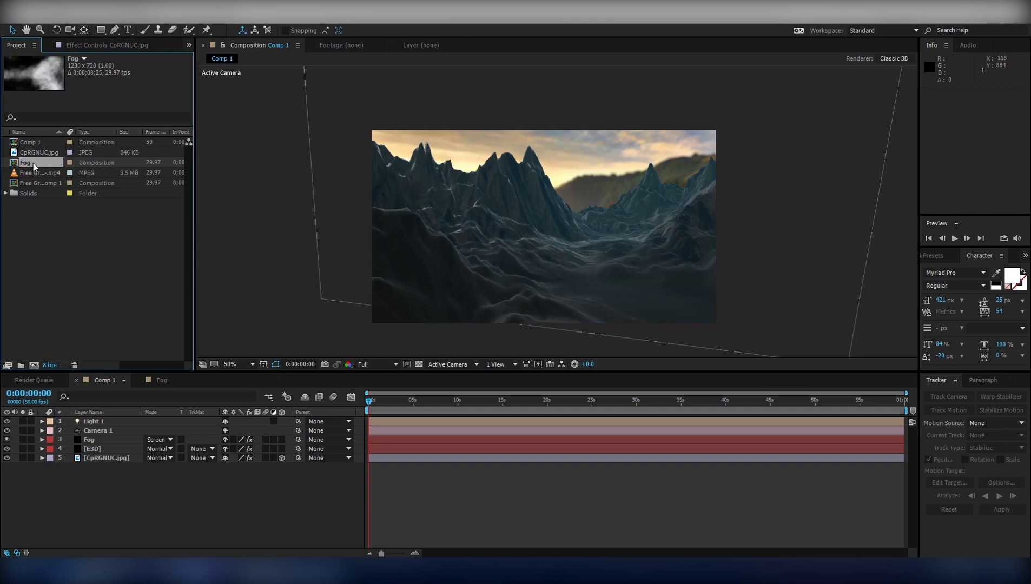
left_click_drag(33, 163, 147, 440)
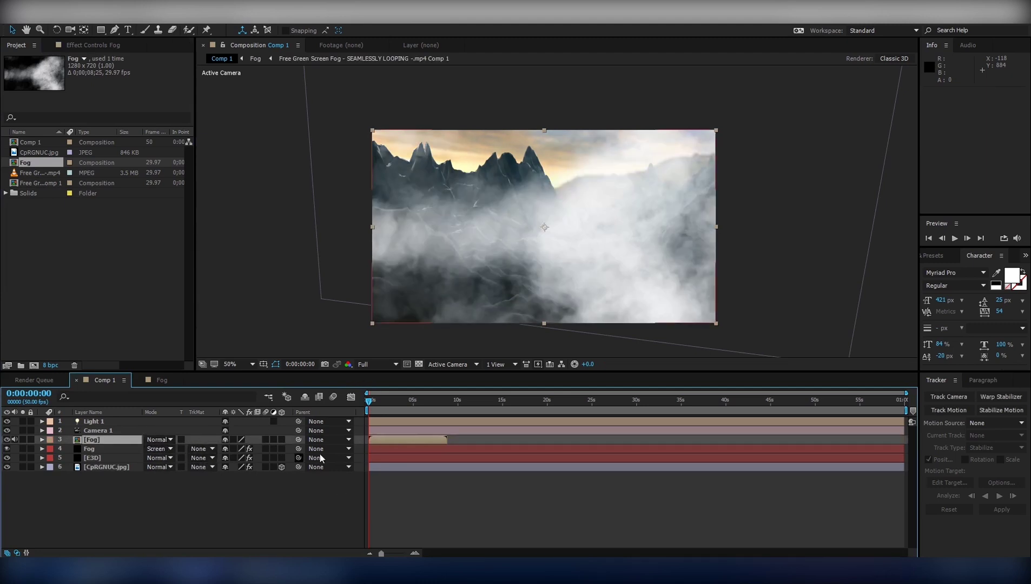
left_click(281, 440)
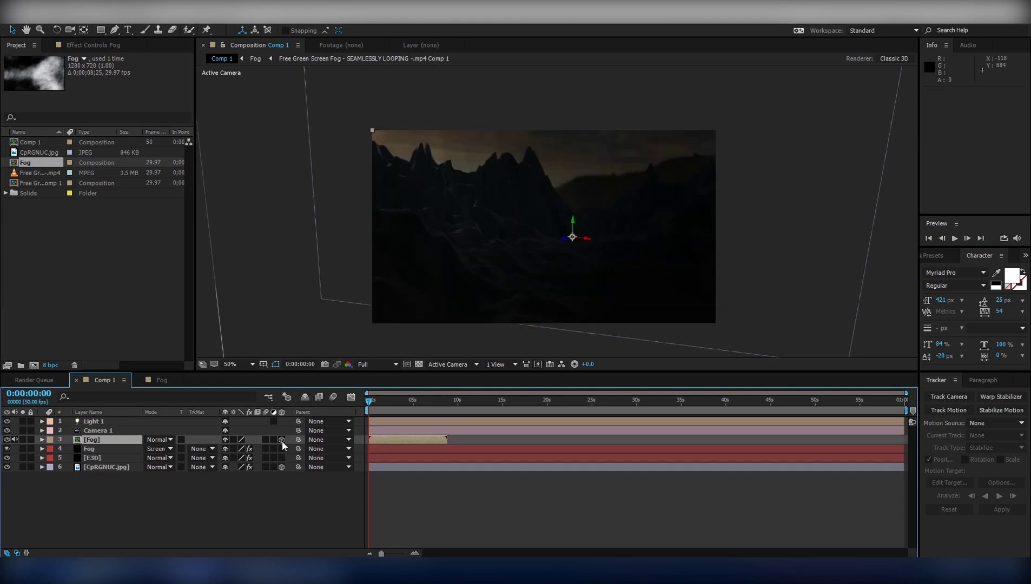
Set the Fog layer's Accepts Lights material option to Off
key("a")
key("a")
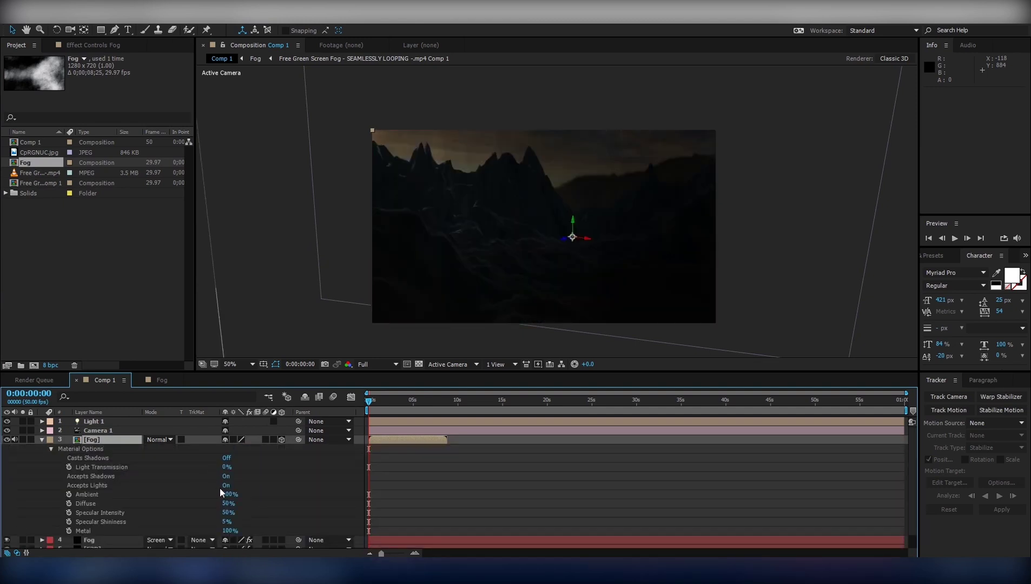
left_click(226, 486)
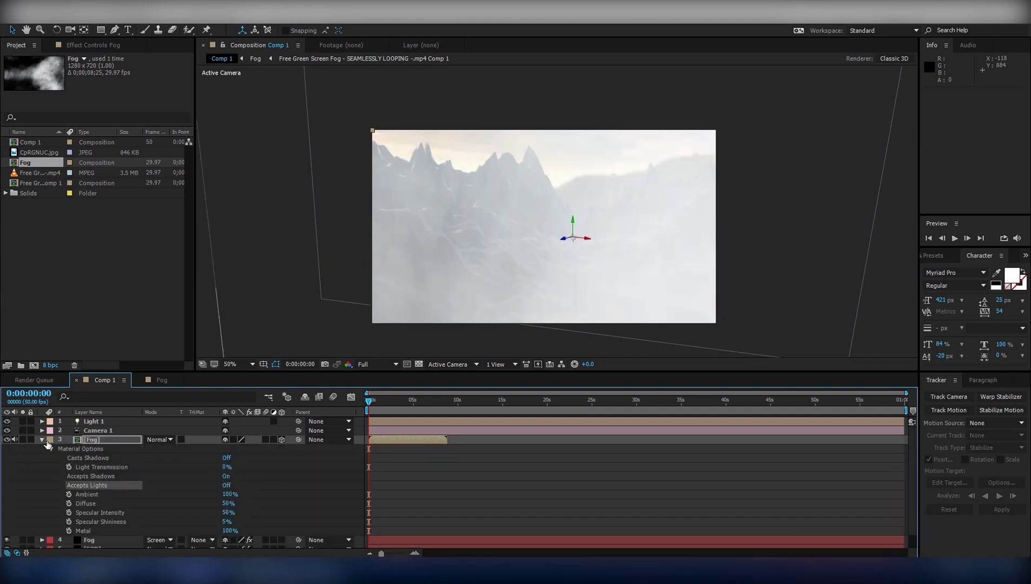
left_click(41, 441)
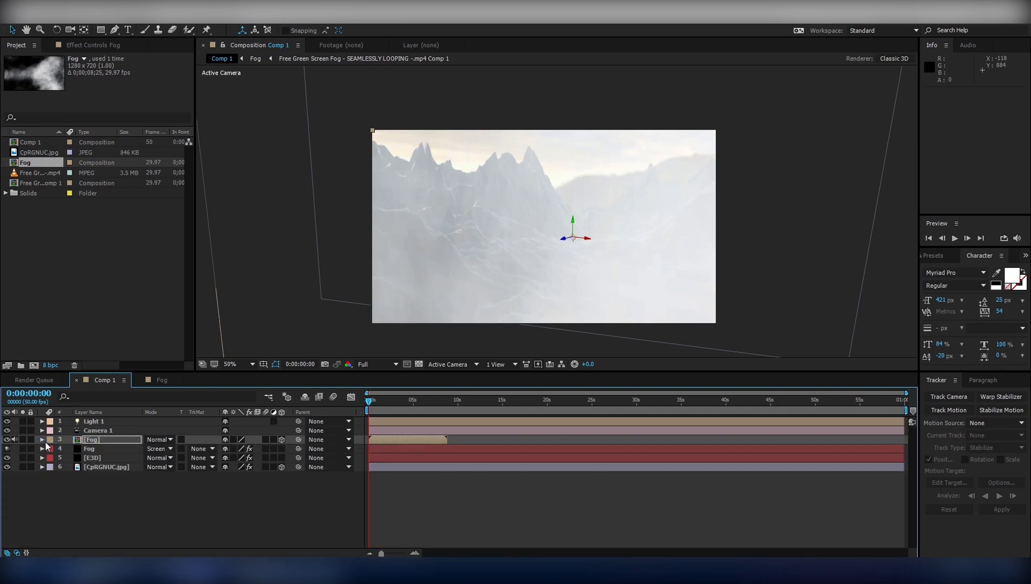
Move the Fog layer to position -217.0, 172.2, 899.6 and set Y Rotation to -34°
key("p")
left_click_drag(261, 449, 324, 448)
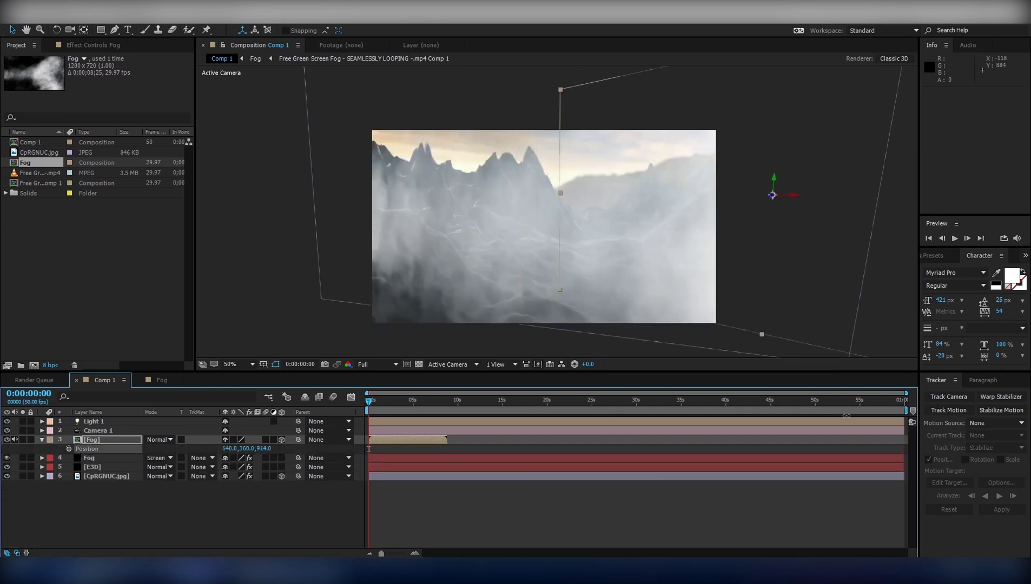
left_click_drag(723, 212, 508, 187)
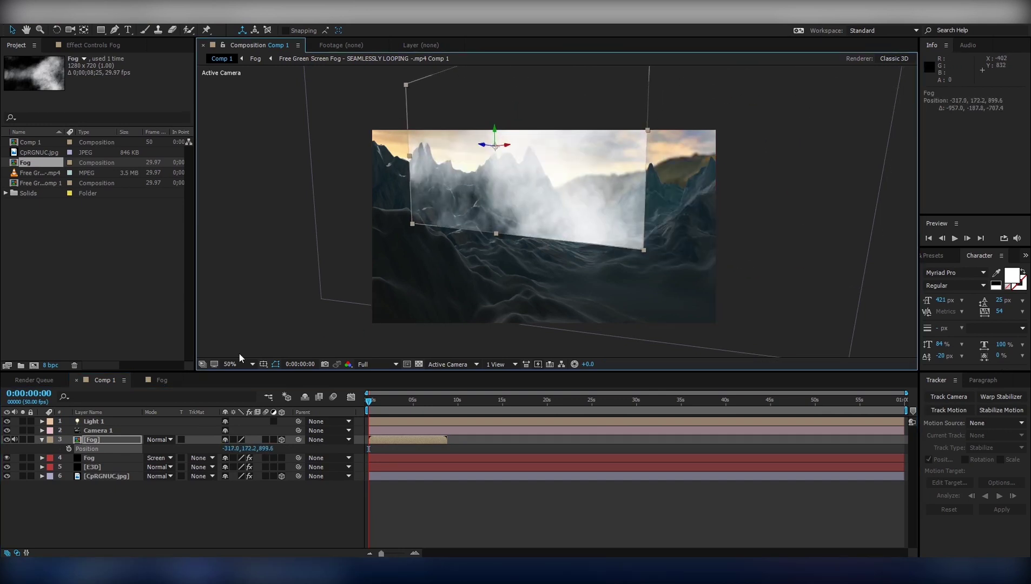
key("r")
left_click_drag(244, 467, 226, 470)
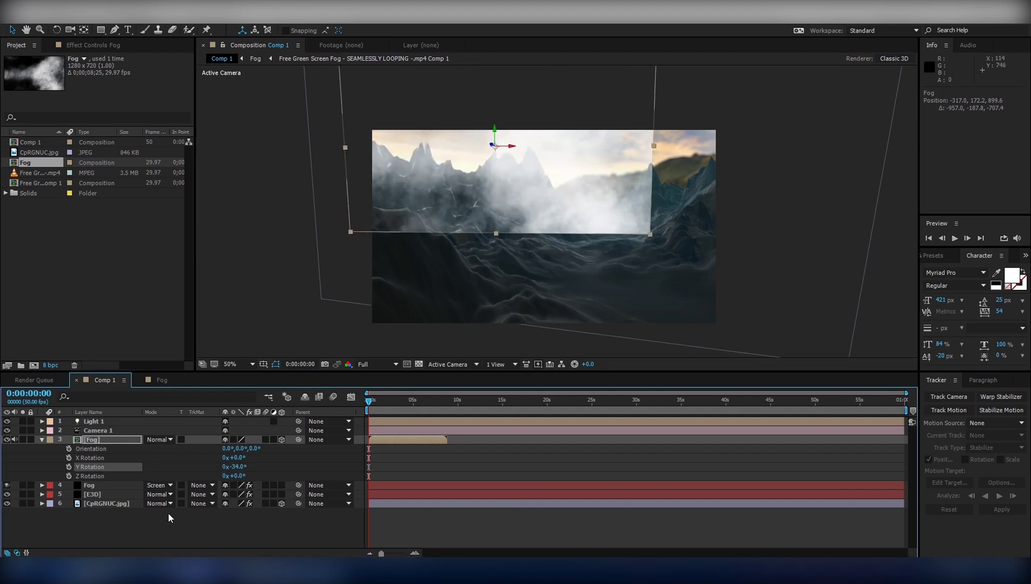
Tilt the Fog plane slightly on Z and shift it within the 3D scene
left_click(259, 447)
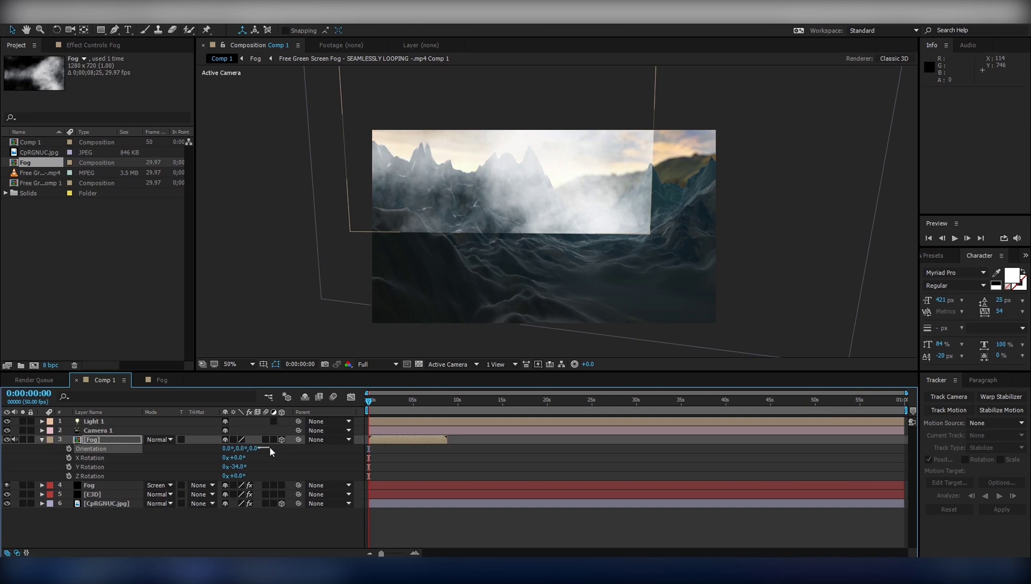
left_click(261, 458)
left_click_drag(251, 448, 255, 450)
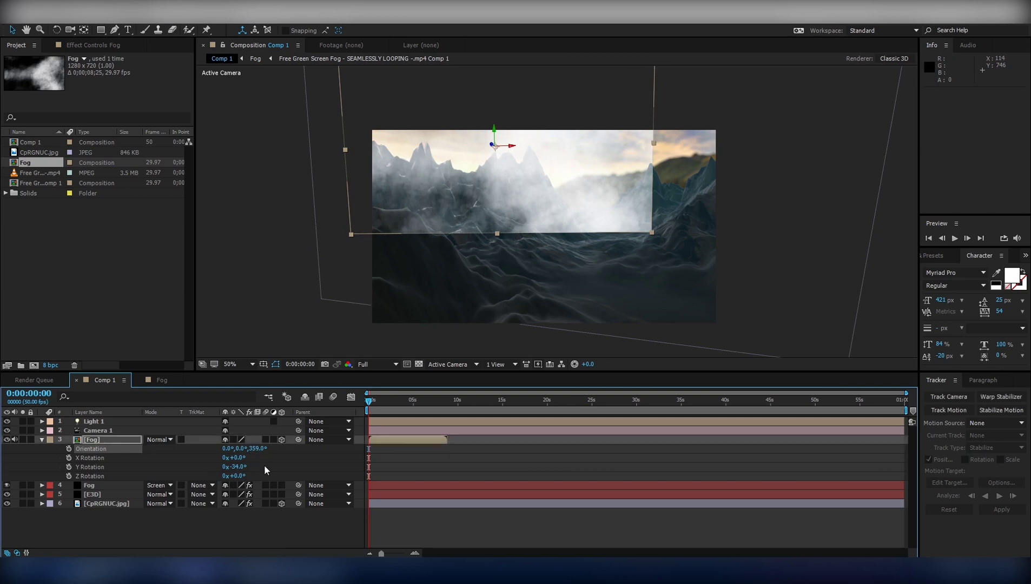
mouse_move(488, 201)
left_mouse_down()
mouse_move(604, 216)
mouse_move(591, 211)
left_mouse_up()
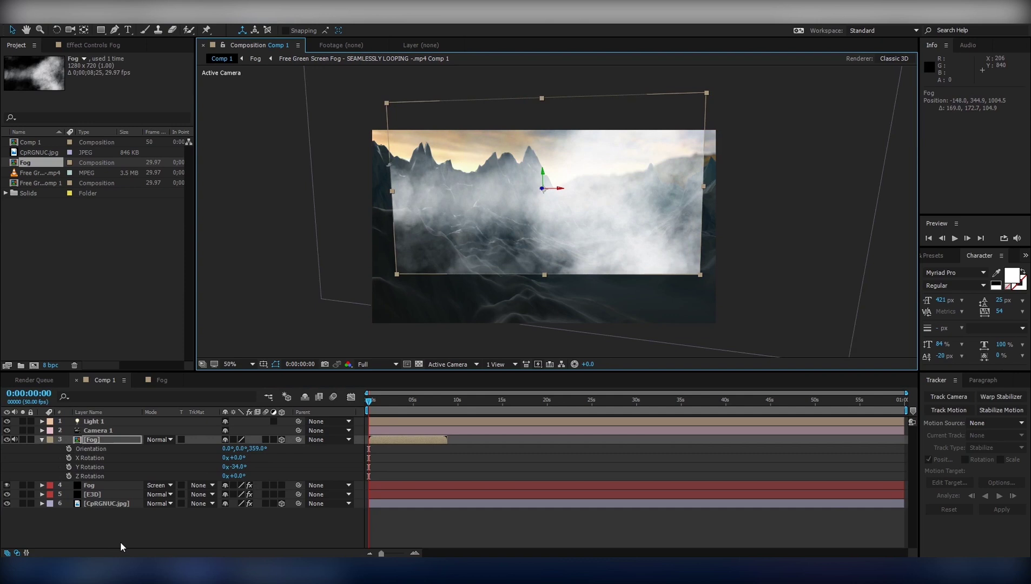
Scale the [Fog] layer to 139% and nudge it up and slightly right
key("s")
left_click_drag(234, 448, 255, 448)
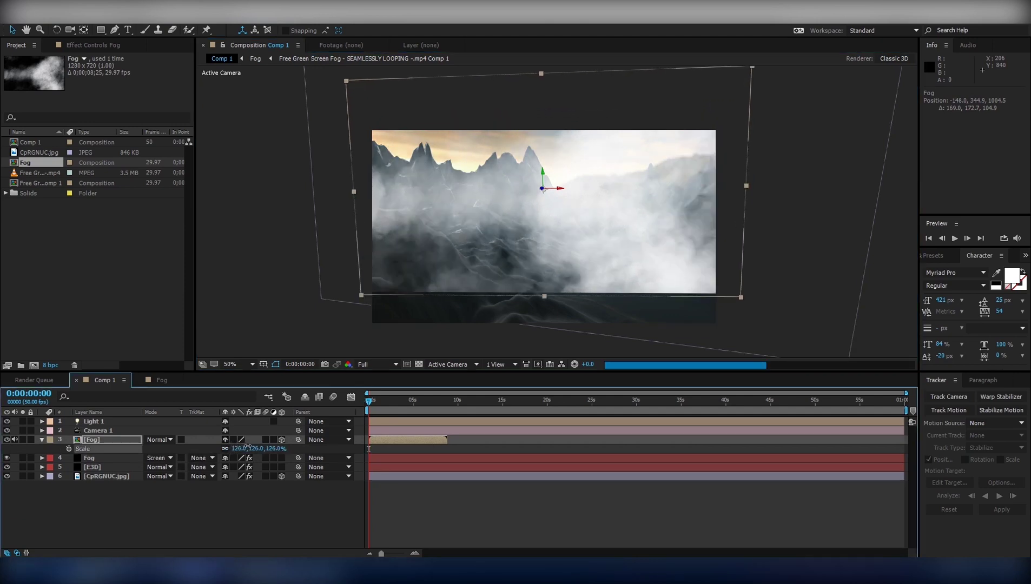
mouse_move(595, 257)
left_mouse_down()
mouse_move(609, 252)
mouse_move(610, 275)
left_mouse_up()
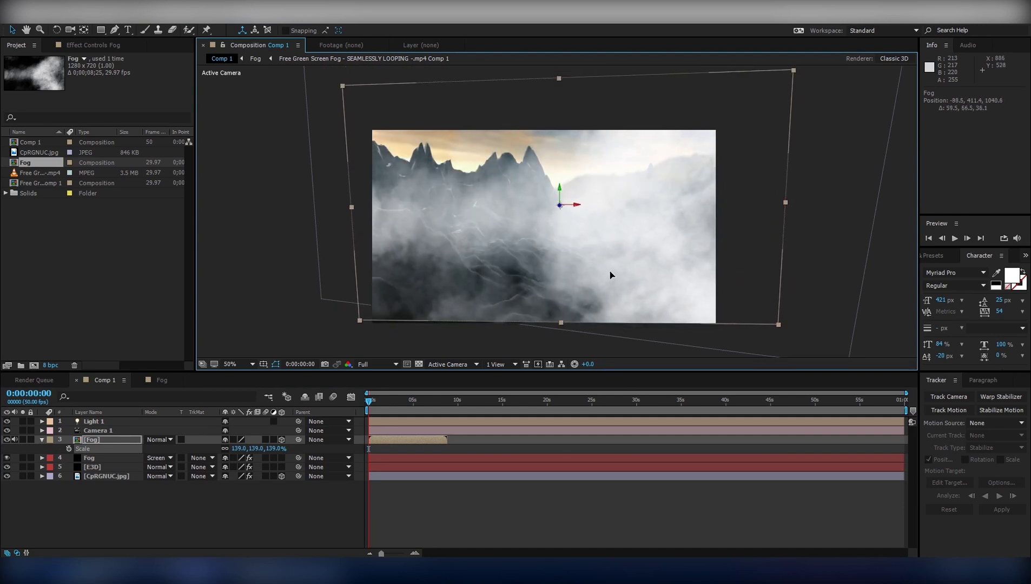
left_click(102, 459)
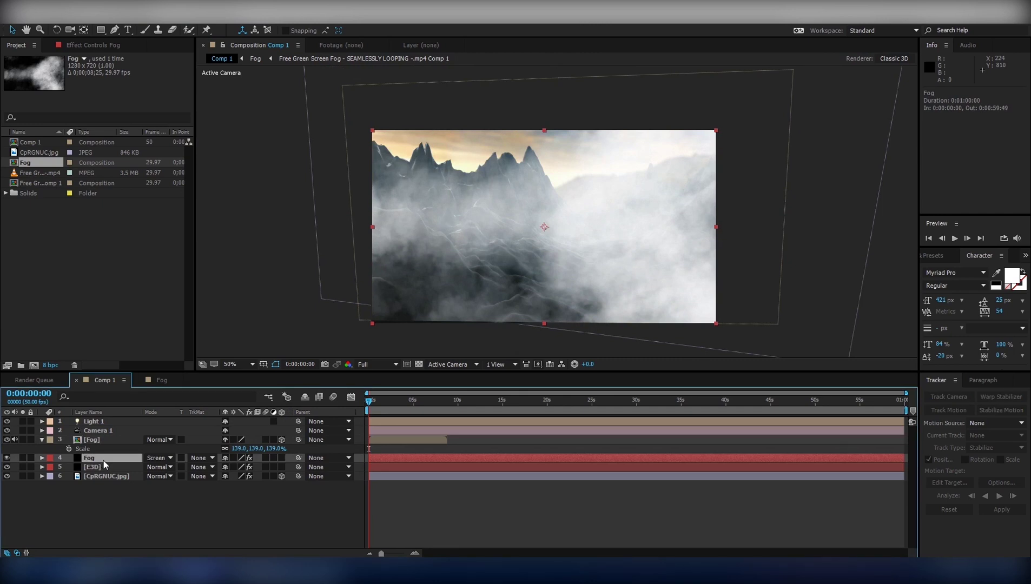
Duplicate Fog as Fog 2 above [Fog] and delete Fog 2's Tint effect
key("ctrl+d")
left_click_drag(103, 461, 118, 439)
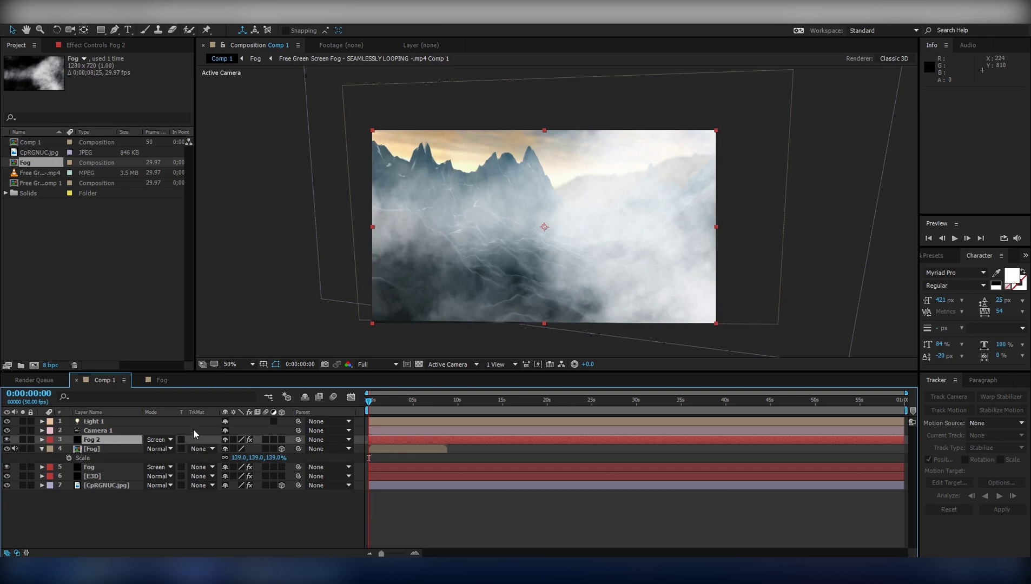
left_click(81, 46)
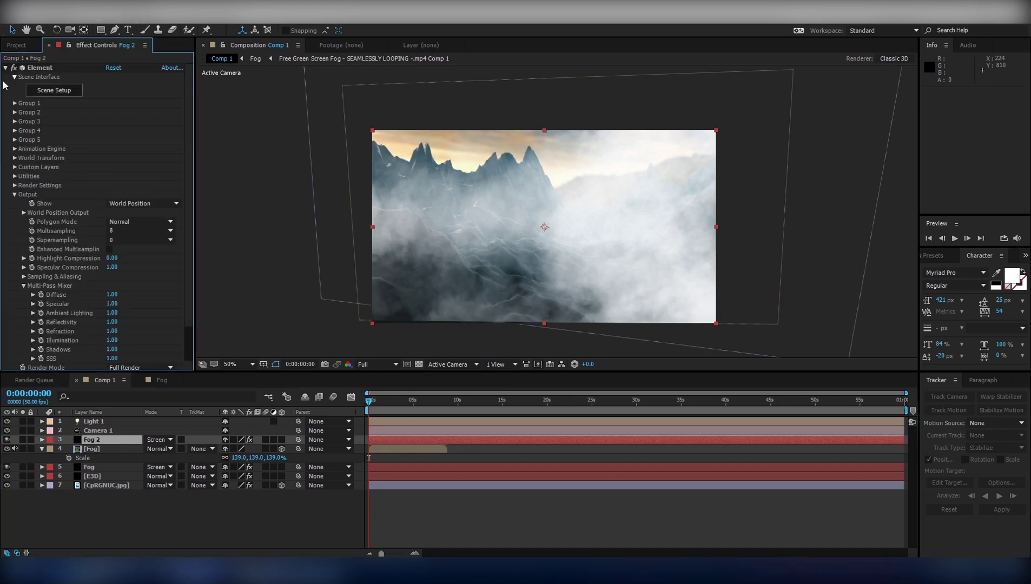
left_click(5, 68)
left_click(40, 76)
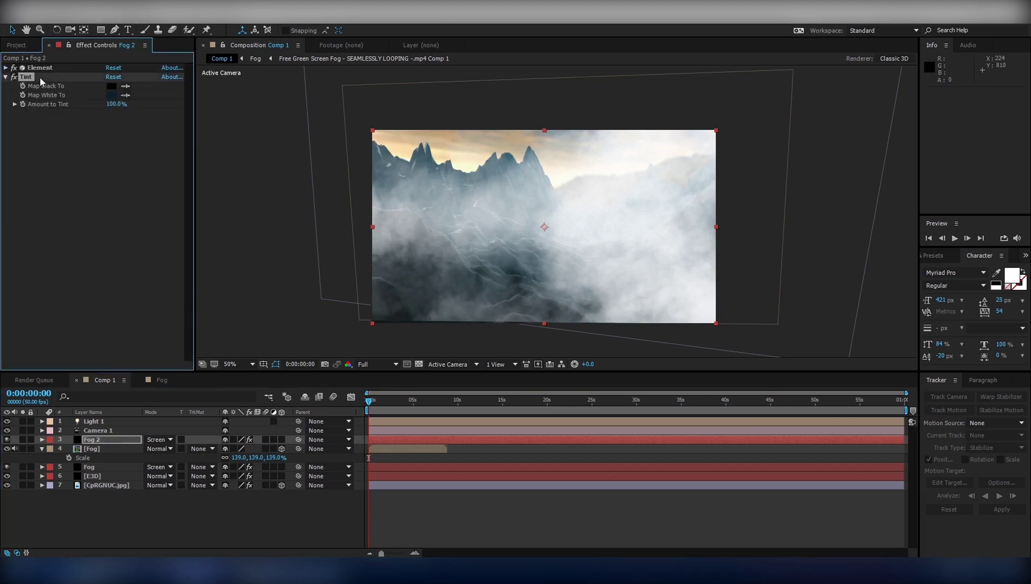
key("Delete")
Set Fog 2 to Normal blend mode and make it the Luma Matte for [Fog]
left_click(157, 439)
left_click(213, 87)
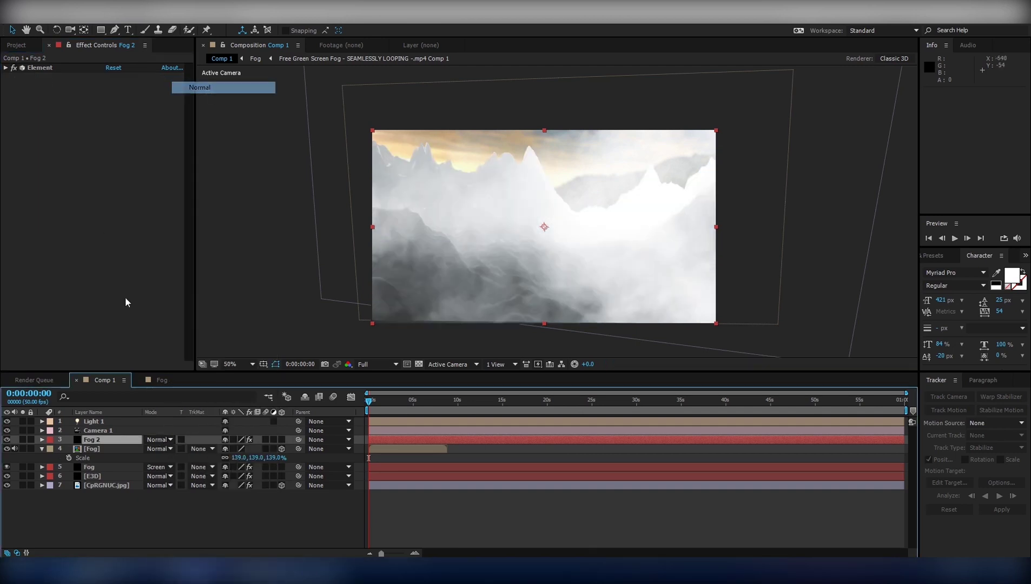
left_click(199, 448)
left_click(218, 504)
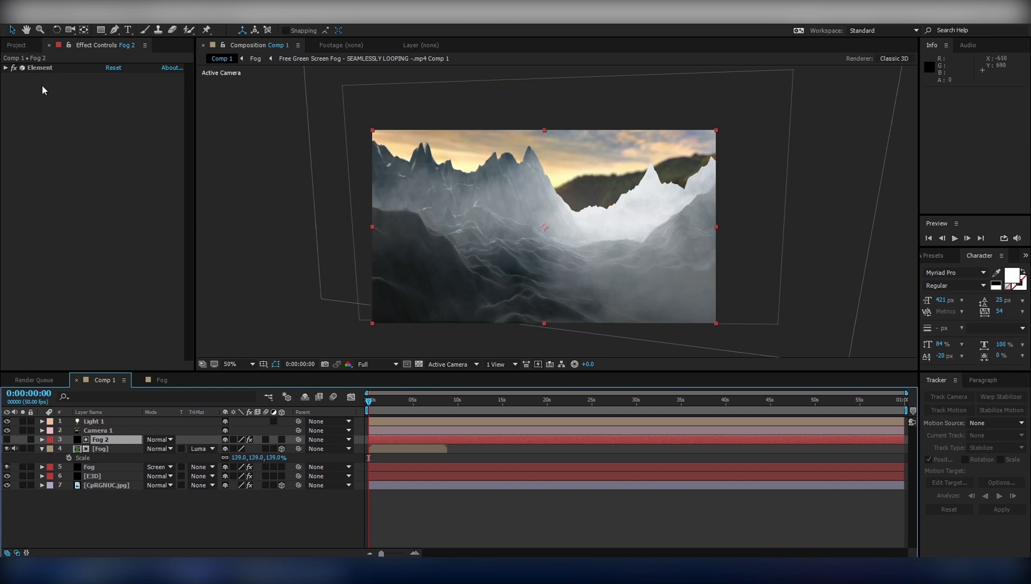
Lower Fog 2's Element Position Z Matte under World Position Output from 170 to 30
left_click(5, 68)
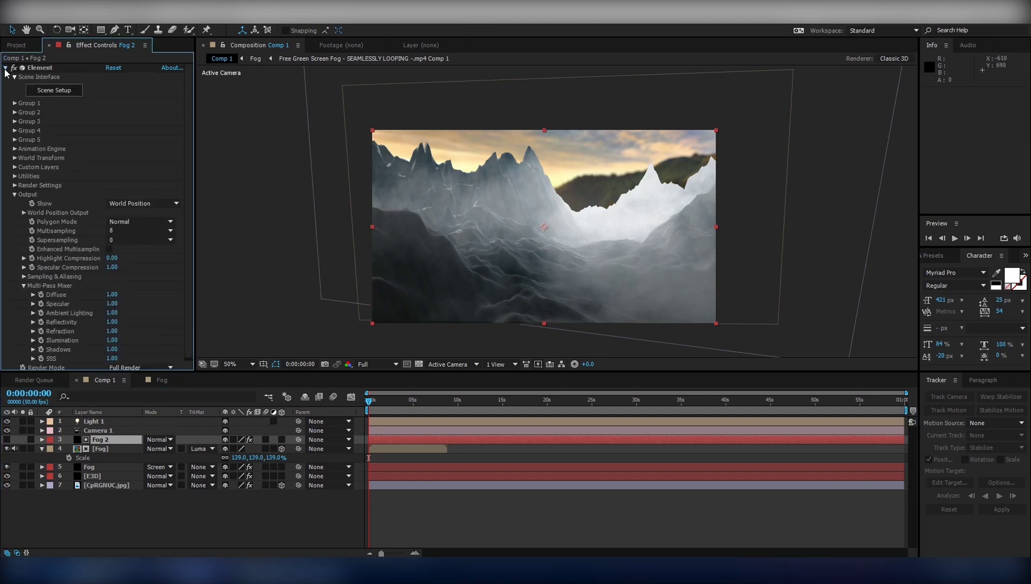
scroll(127, 306, "down", 1)
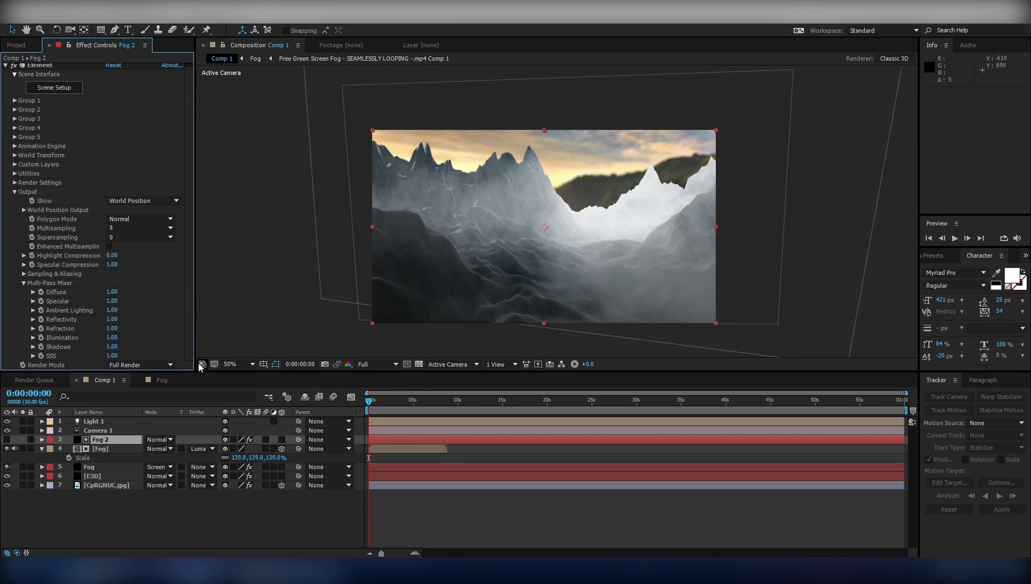
left_click(24, 209)
scroll(25, 215, "down", 1)
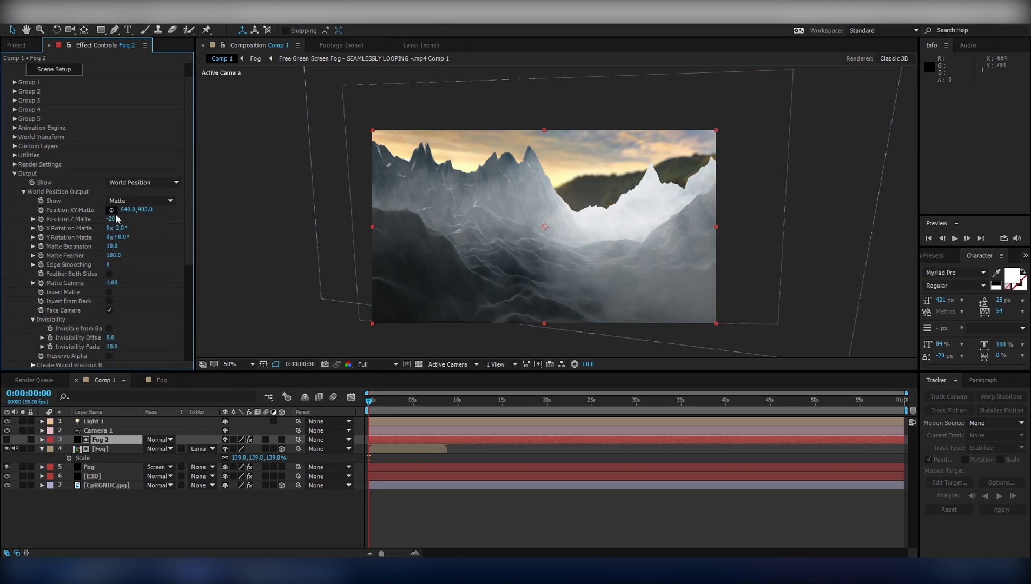
left_click_drag(123, 220, 119, 222)
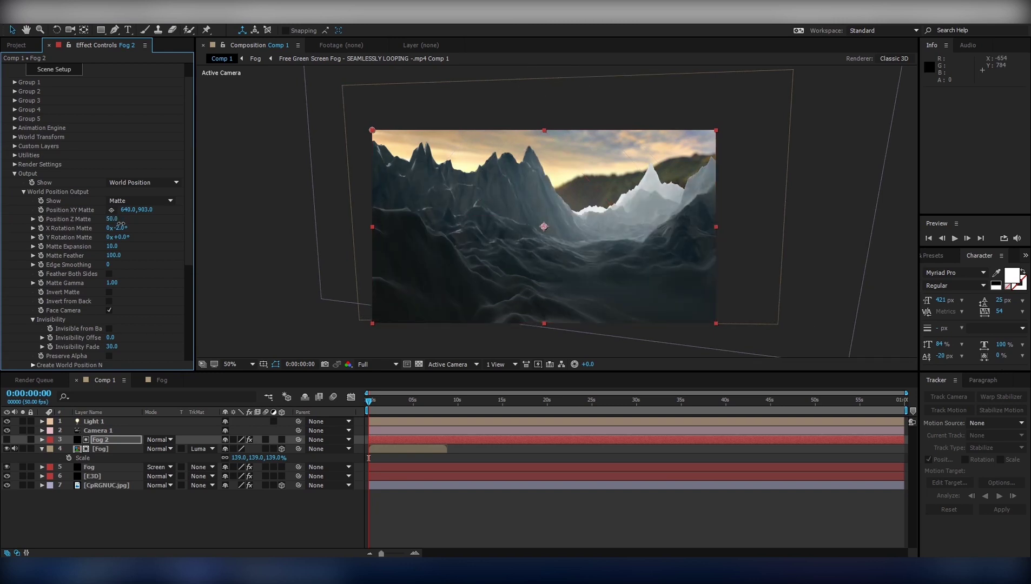
left_click_drag(121, 225, 119, 225)
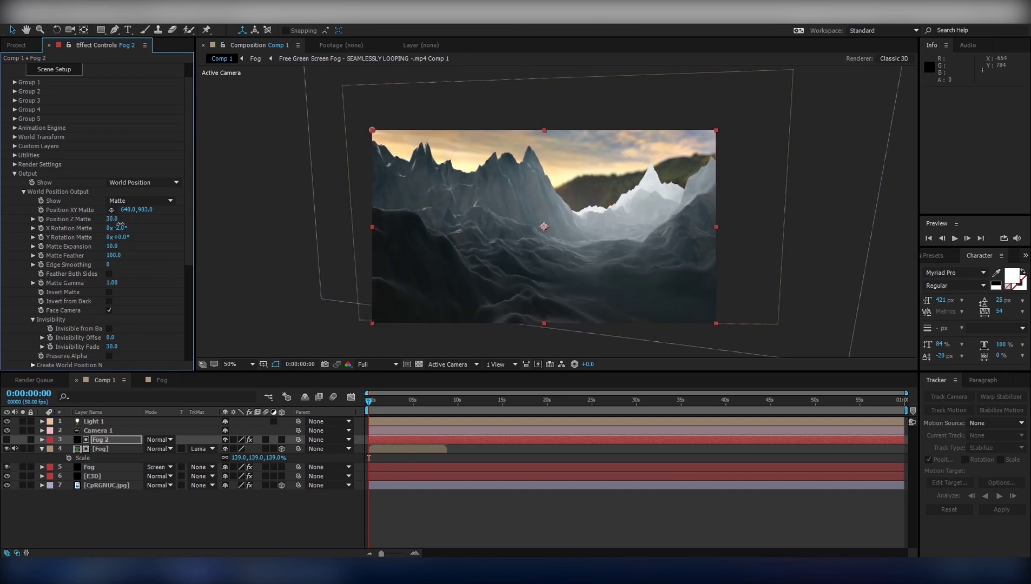
Move and stretch the [Fog] plane to 162.6, 176.6, 139.0% scale across the valleys
left_click(107, 452)
mouse_move(598, 191)
left_mouse_down()
mouse_move(598, 217)
mouse_move(563, 280)
left_mouse_up()
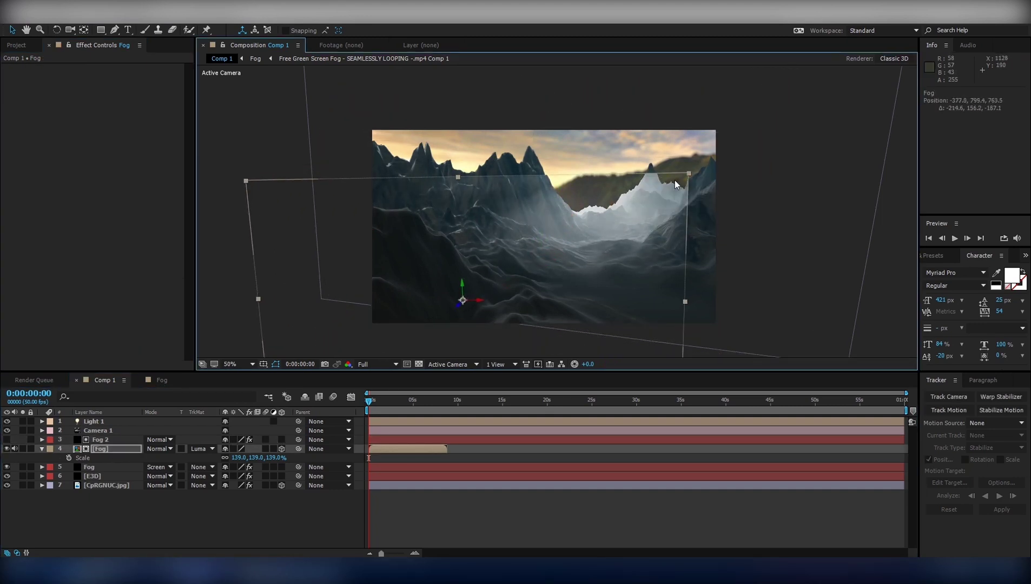
left_click_drag(687, 174, 729, 135)
left_click_drag(649, 209, 649, 188)
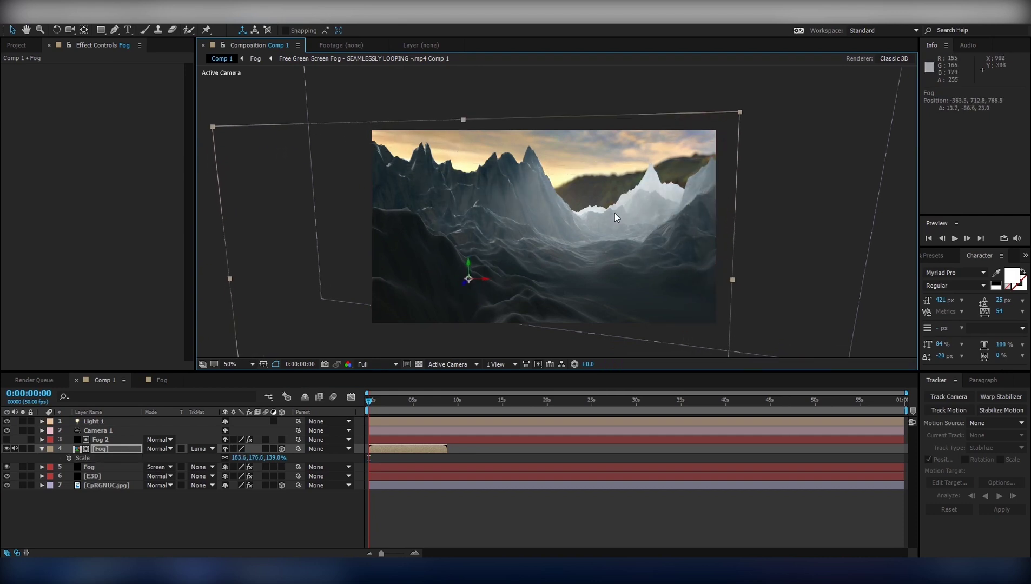
left_click_drag(605, 228, 610, 218)
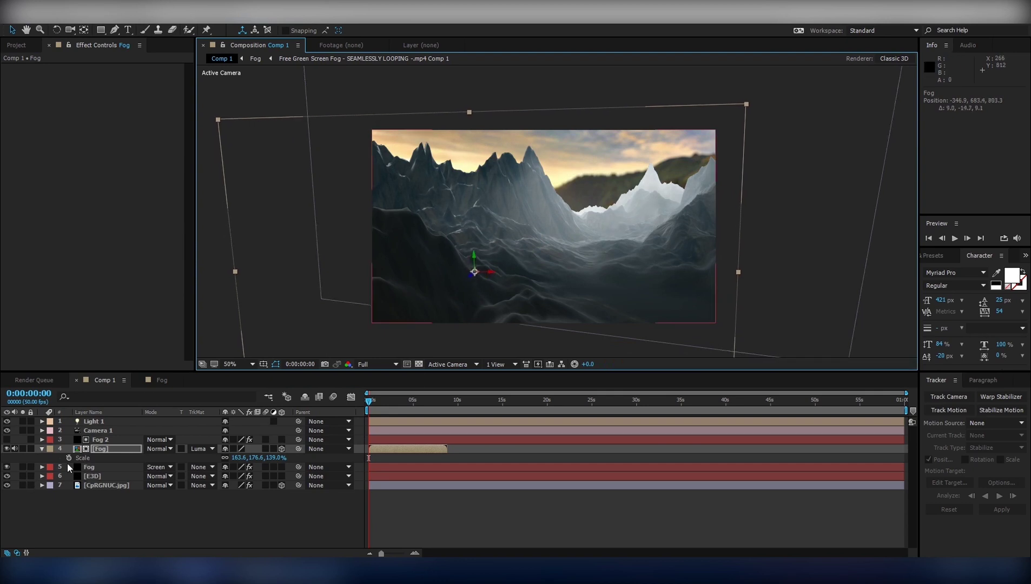
Solo Fog 2 to inspect its matte, testing Preserve Alpha and leaving it off
left_click(98, 439)
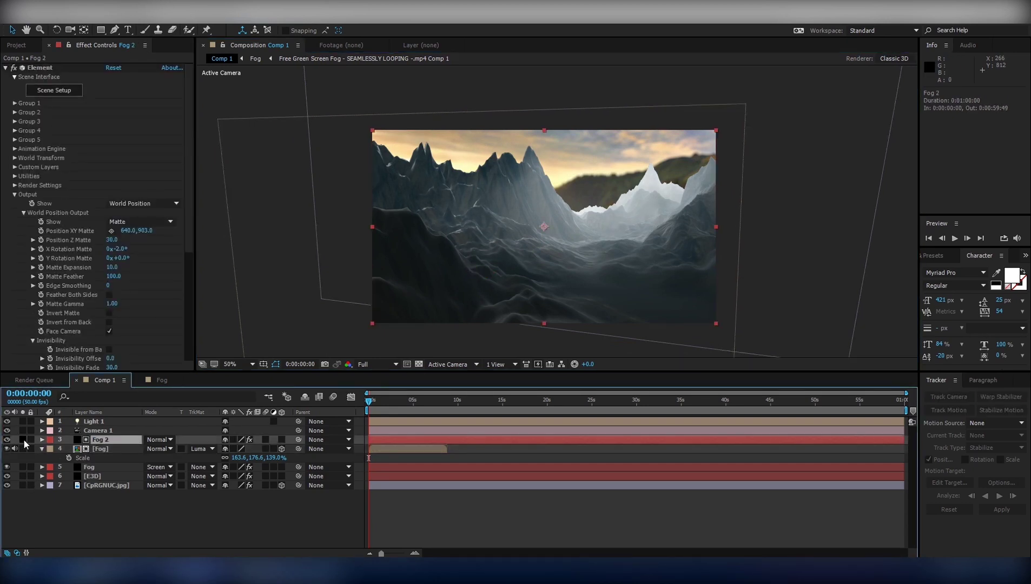
left_click(23, 439)
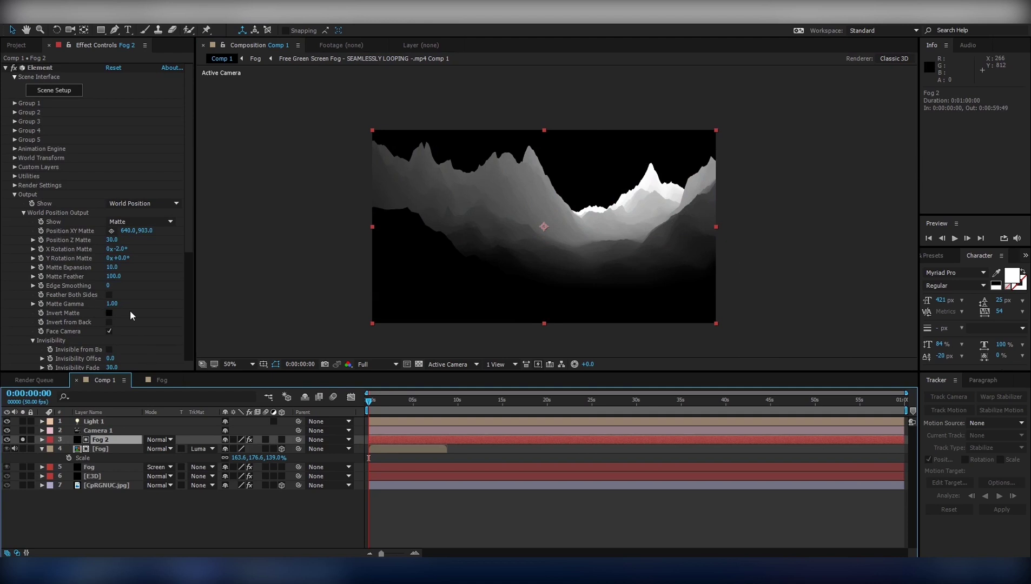
scroll(130, 314, "down", 2)
scroll(130, 314, "down", 2)
scroll(130, 314, "down", 1)
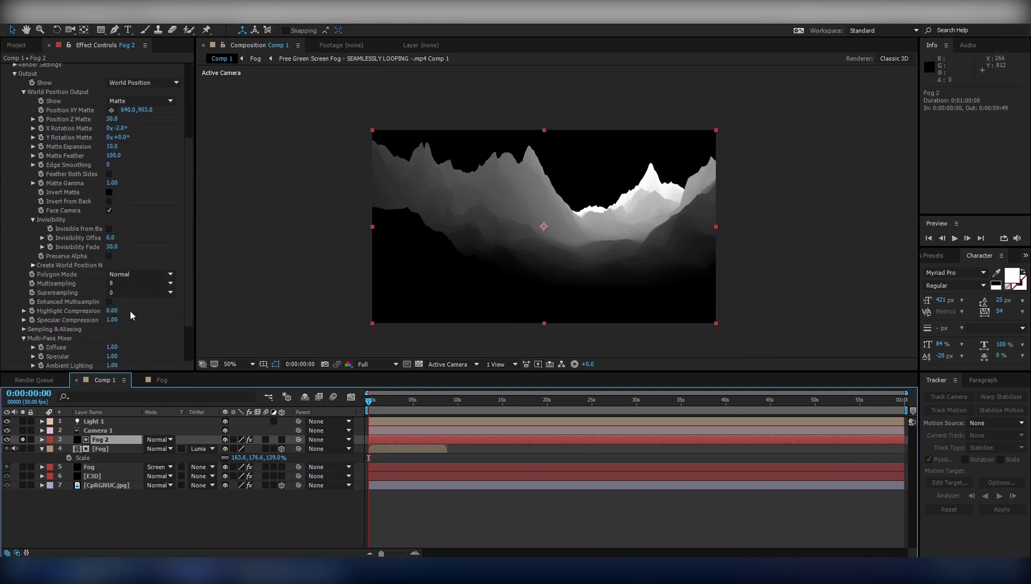
left_click(109, 256)
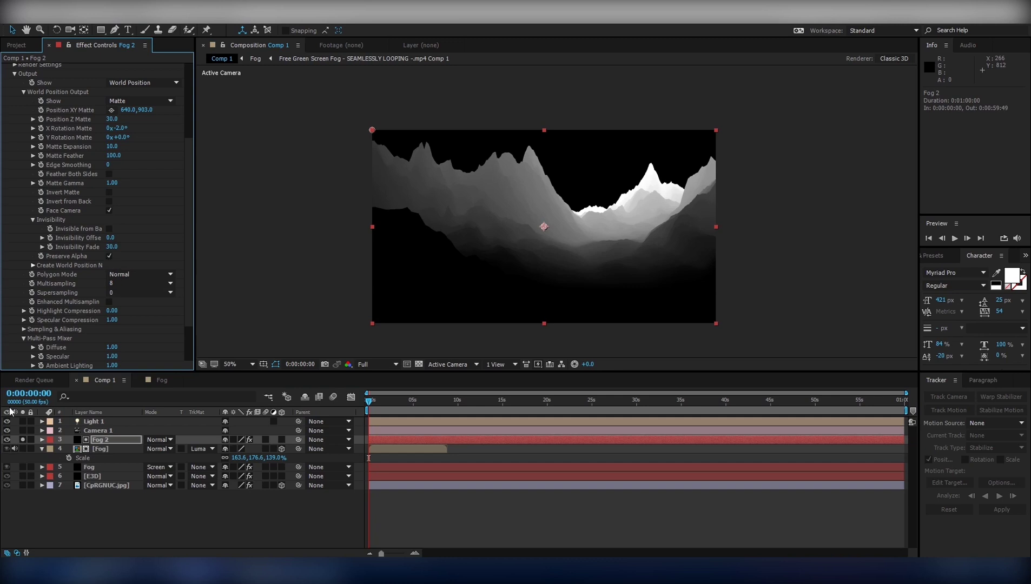
left_click(23, 439)
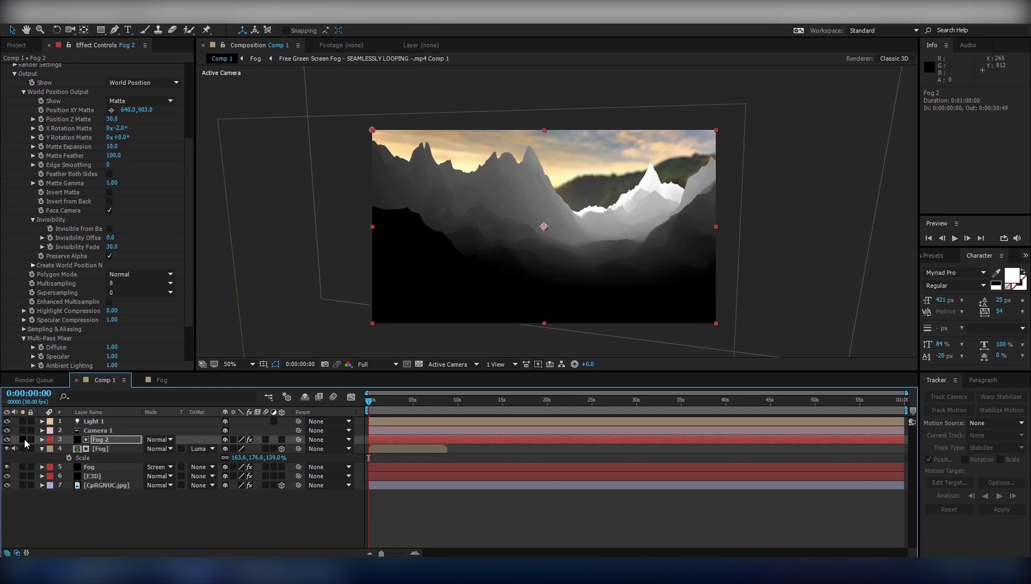
left_click(109, 257)
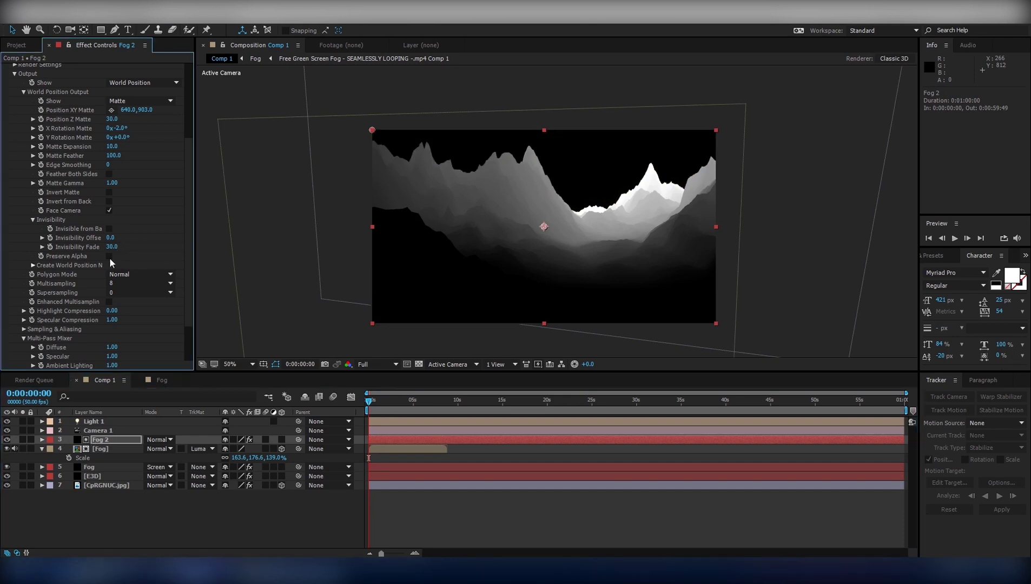
left_click(109, 256)
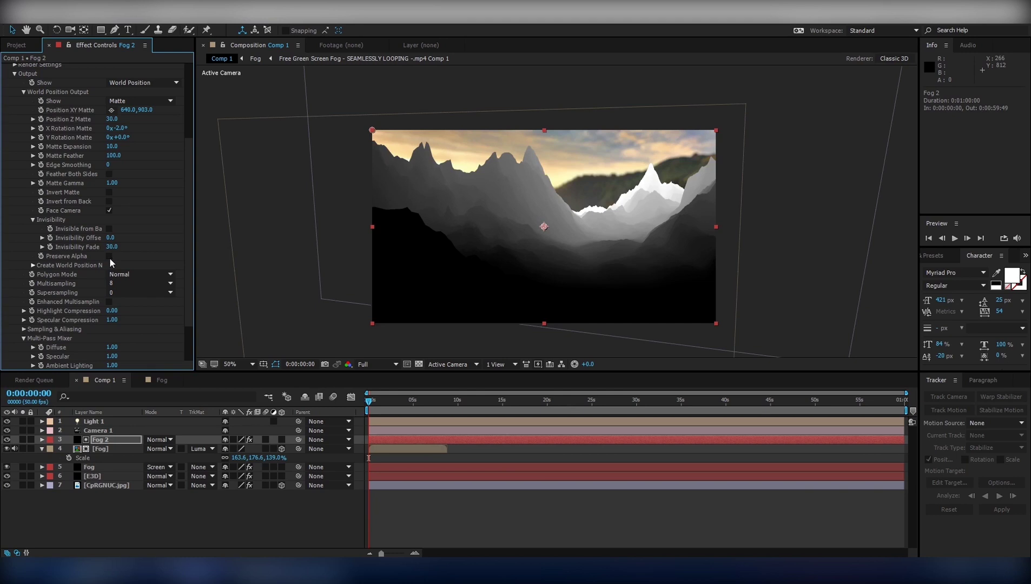
left_click(109, 257)
Hide Fog 2, try Matte Expansion at -40, then set it back to 10 at 50% view
left_click(6, 439)
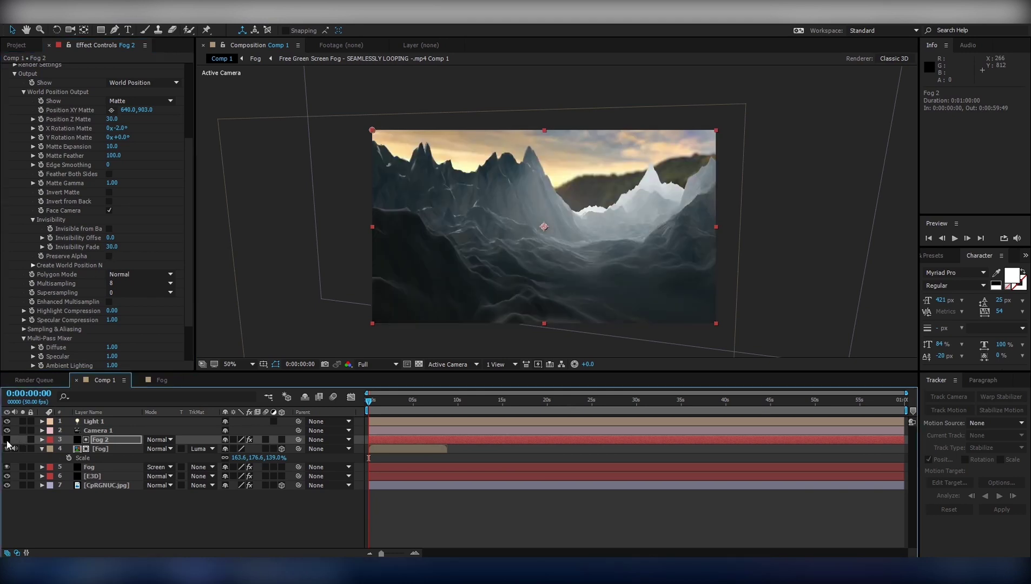
left_click(114, 147)
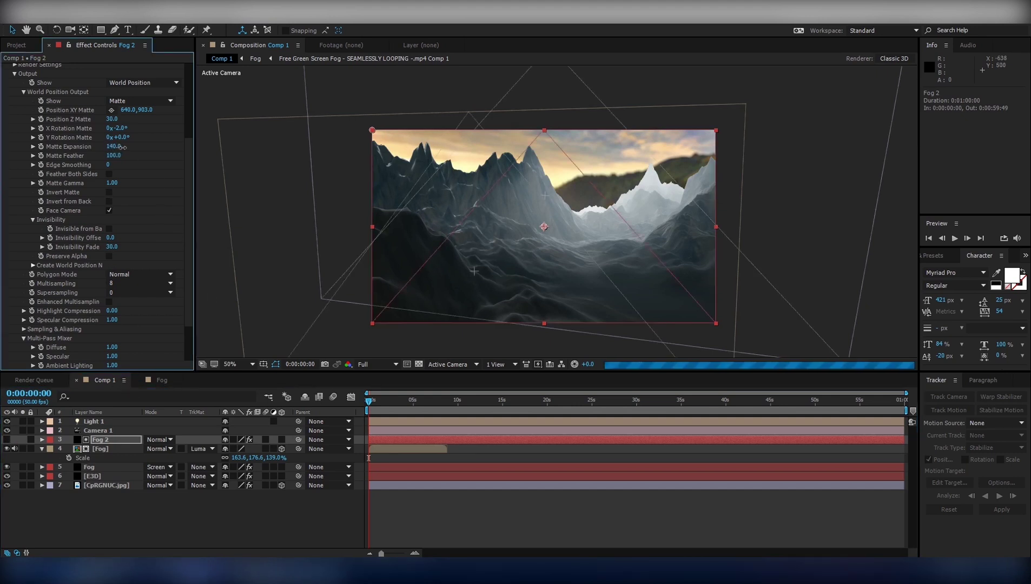
left_click_drag(113, 147, 116, 147)
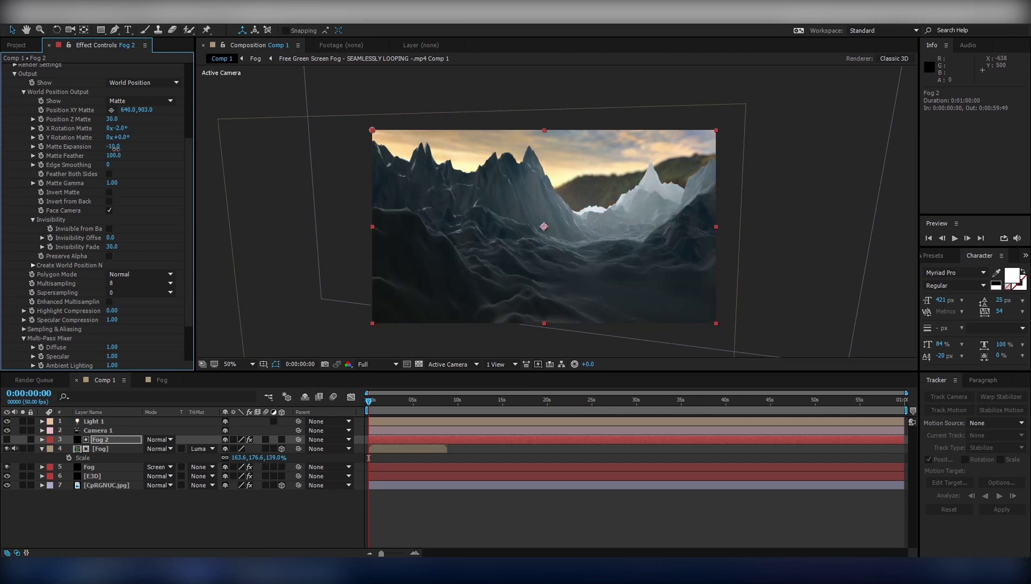
left_click_drag(116, 148, 117, 149)
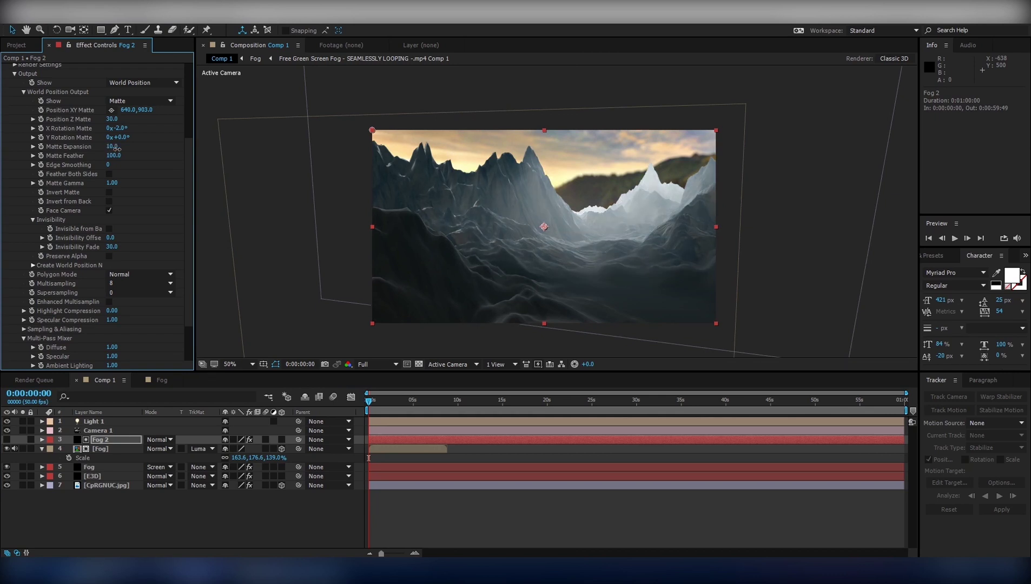
scroll(531, 175, "up", 1)
scroll(531, 174, "down", 1)
scroll(532, 174, "down", 1)
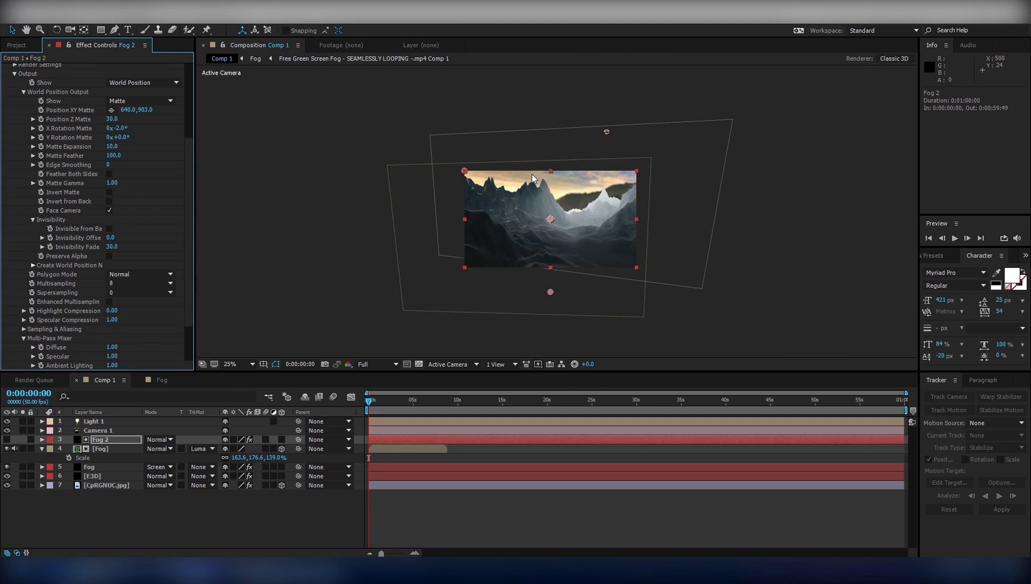
key("period")
Apply a Color Correction Tint effect to the Fog layer
left_click(21, 46)
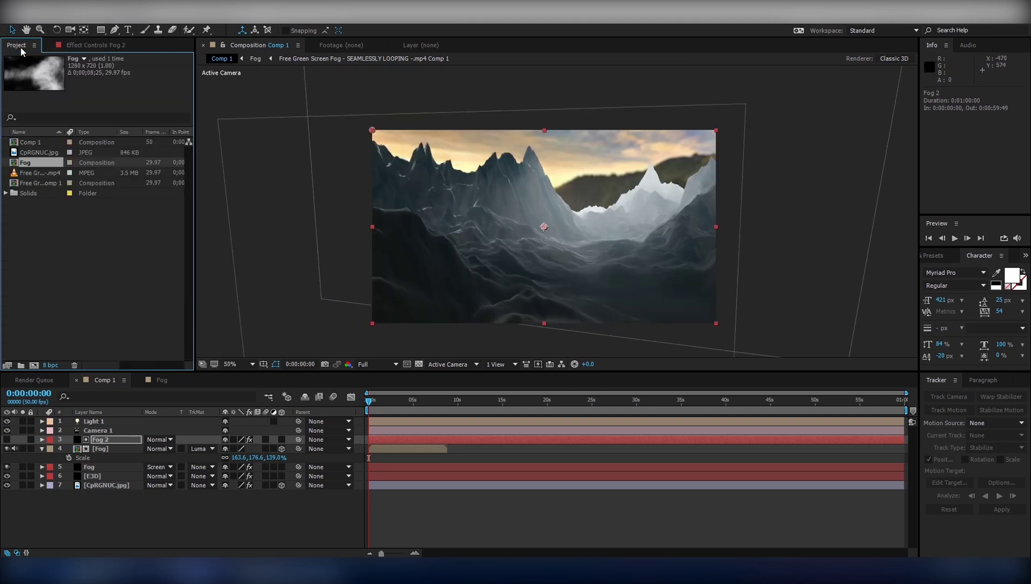
left_click(100, 449)
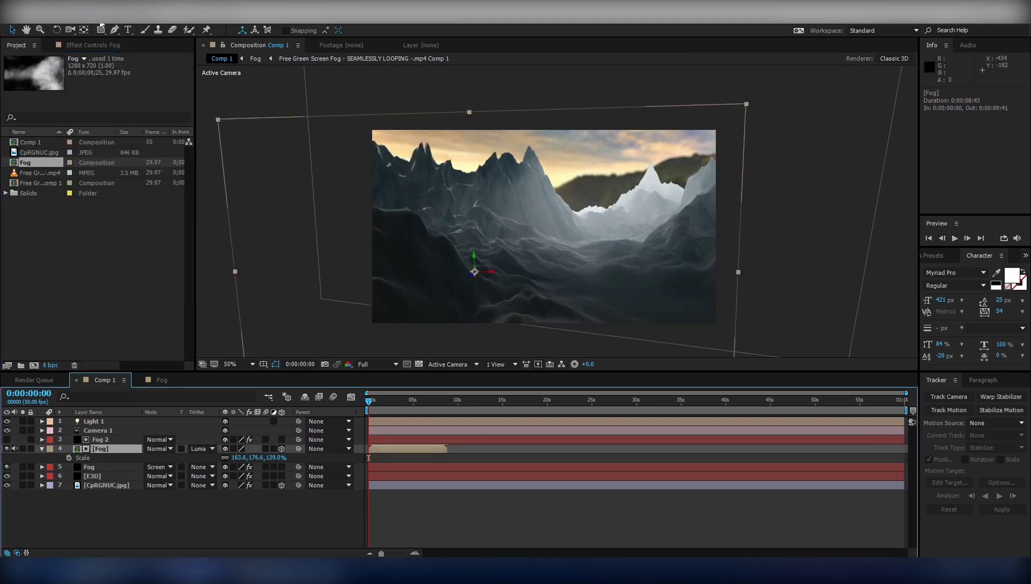
left_click(115, 16)
mouse_move(217, 126)
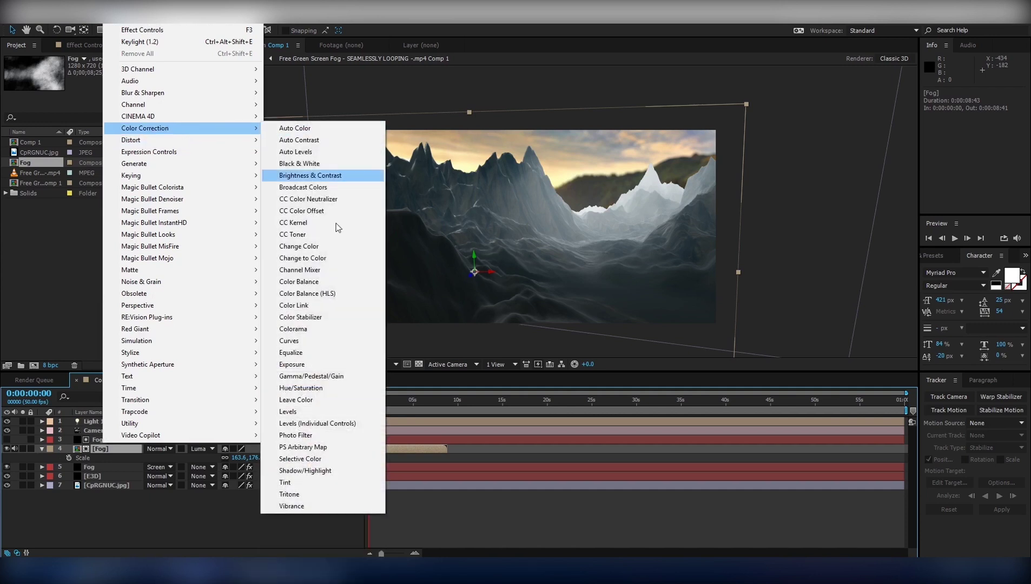
left_click(343, 483)
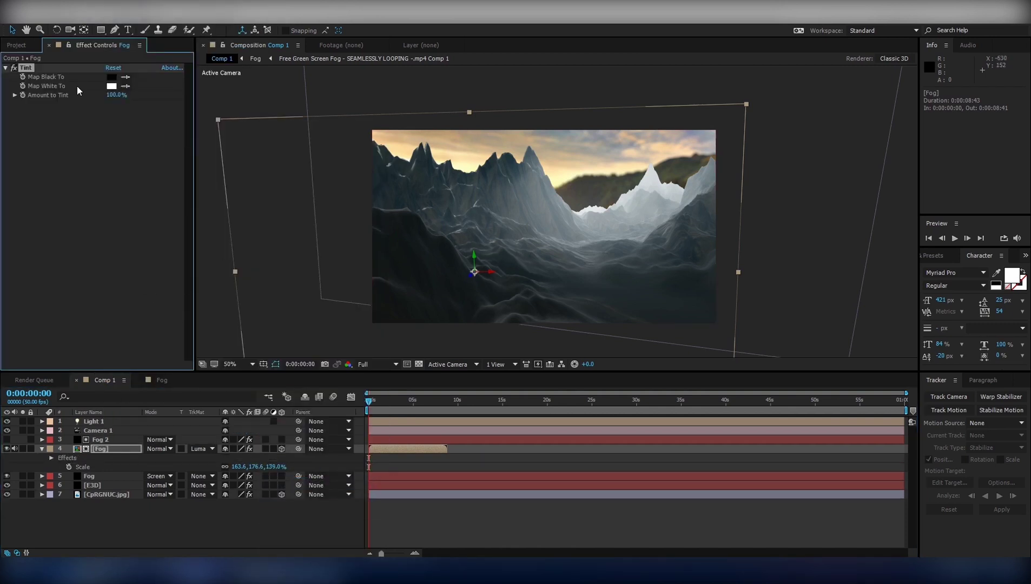
Set the Tint's Map White To colour to dark blue #0A497E
left_click(111, 86)
left_click(185, 378)
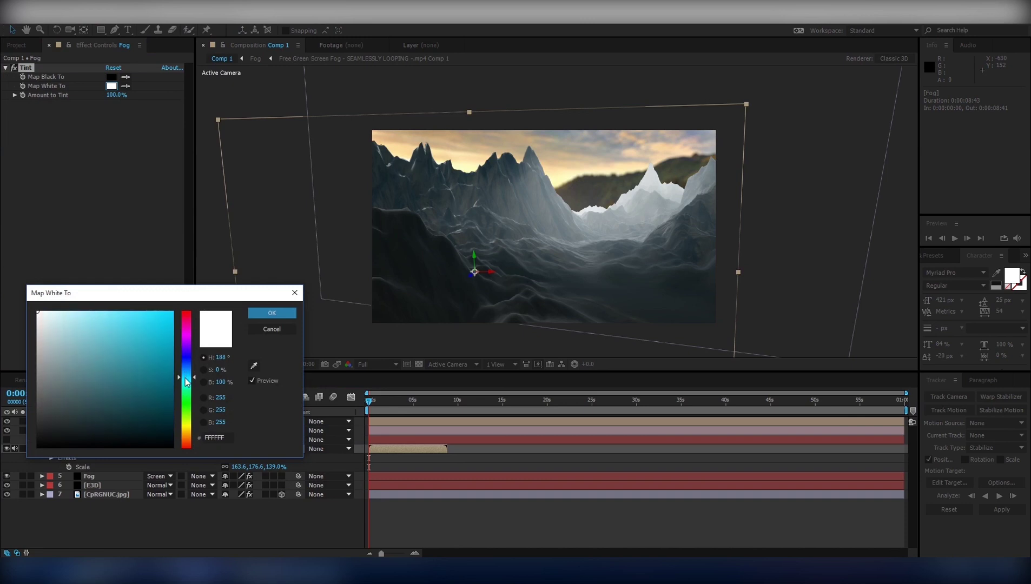
left_click(151, 359)
mouse_move(151, 359)
left_mouse_down()
mouse_move(171, 415)
mouse_move(171, 401)
mouse_move(164, 423)
left_mouse_up()
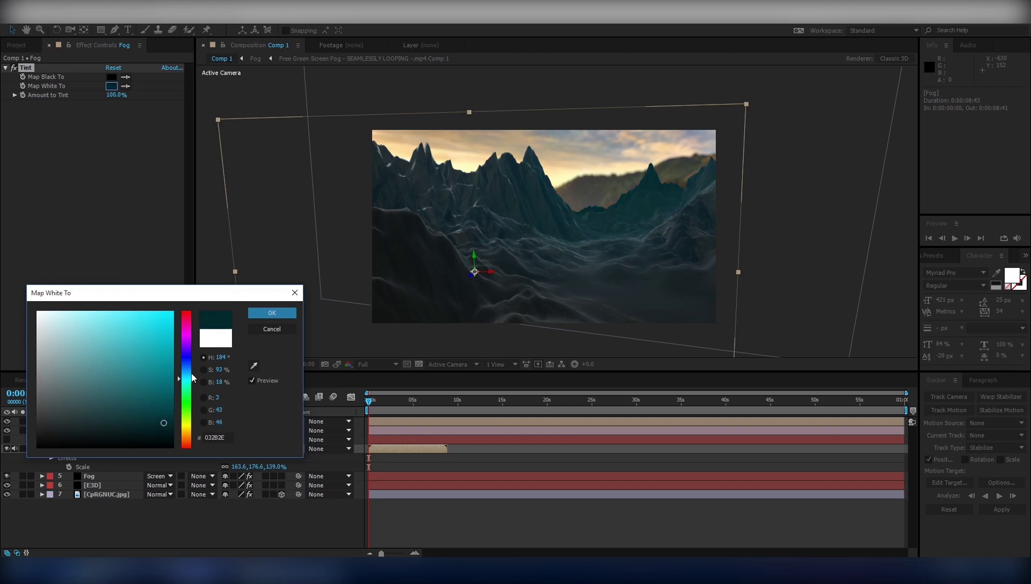
left_click_drag(192, 377, 190, 370)
left_click_drag(163, 411, 162, 380)
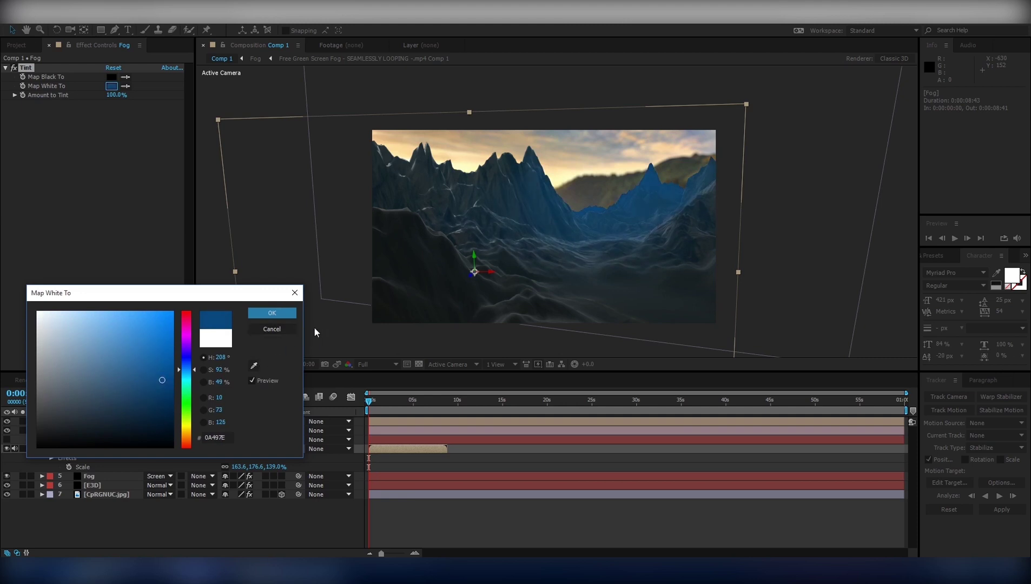
left_click(272, 313)
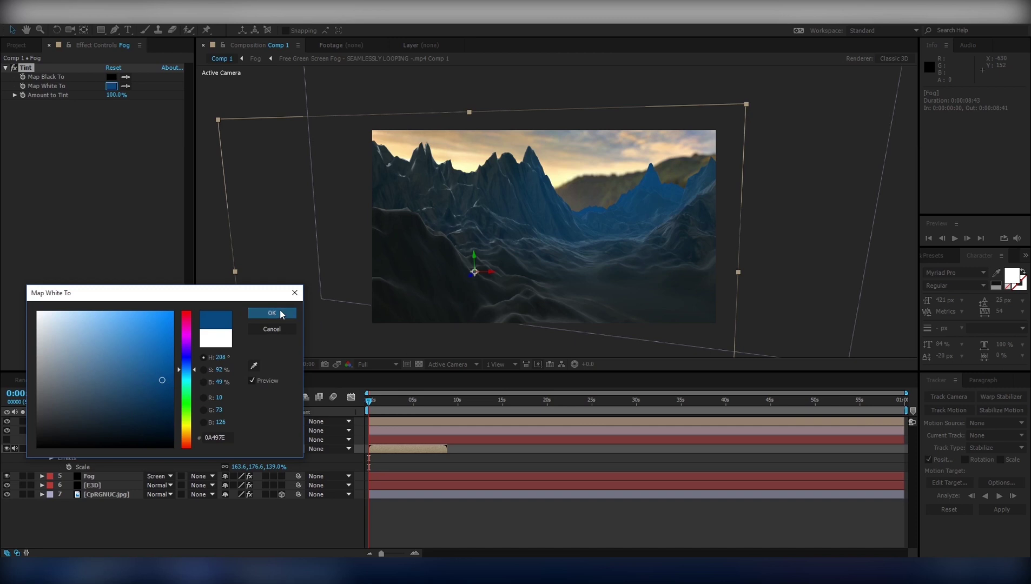
left_click(121, 494)
Add Curves to the CpRGNUC.jpg sky photo and darken its RGB curve
left_click(118, 26)
mouse_move(163, 128)
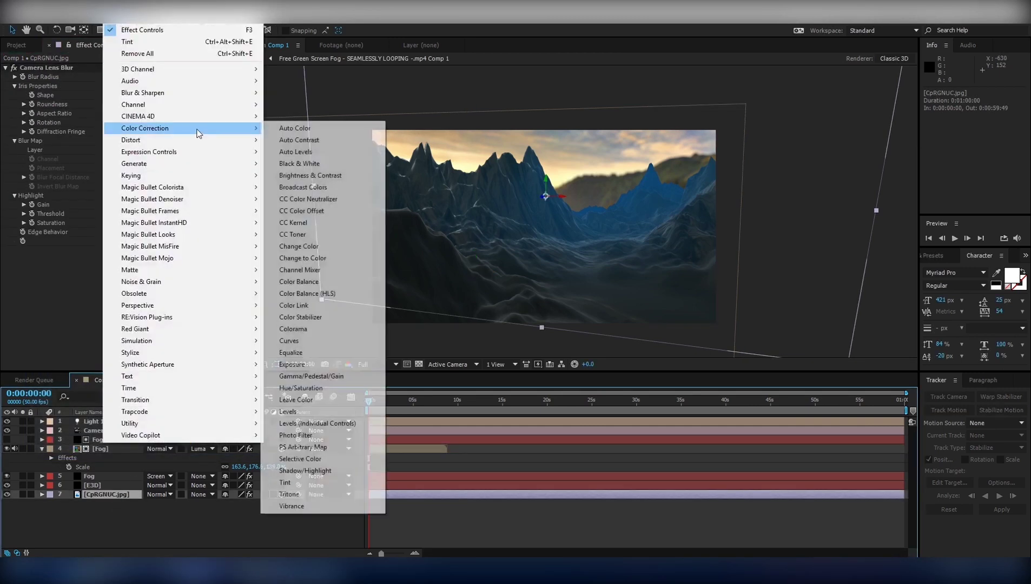
left_click(306, 341)
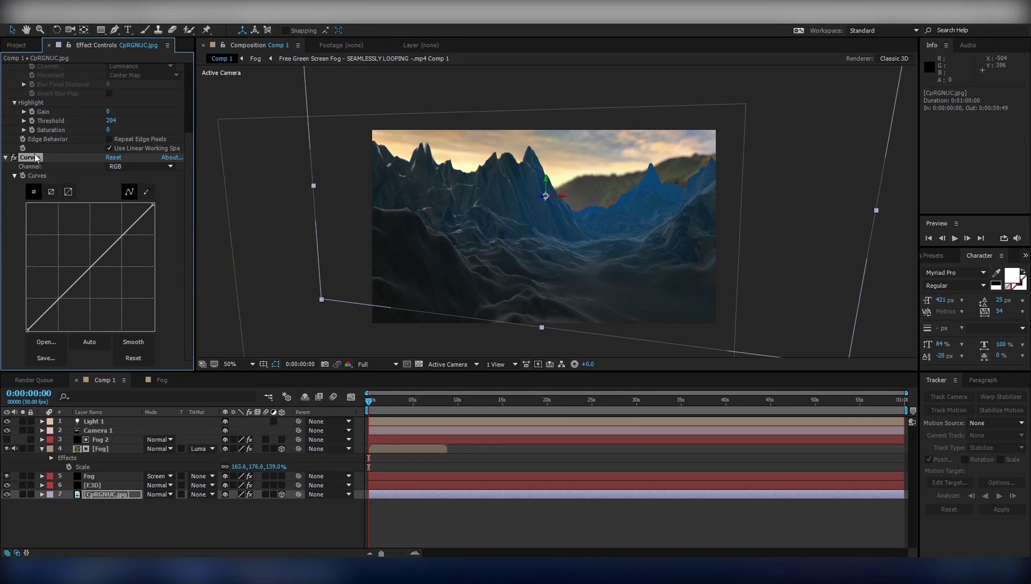
scroll(78, 209, "up", 2)
scroll(78, 210, "down", 1)
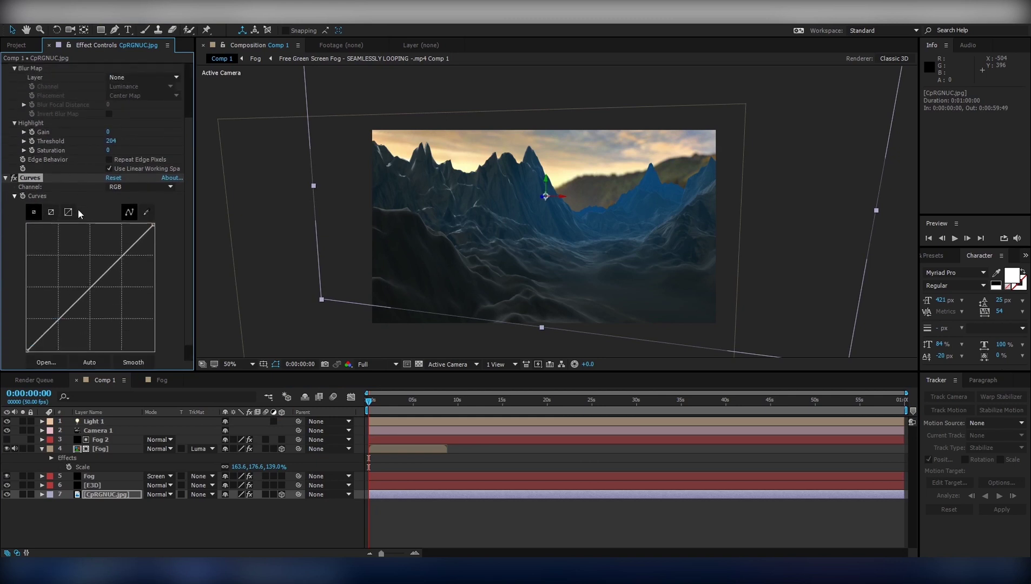
left_click_drag(130, 247, 135, 253)
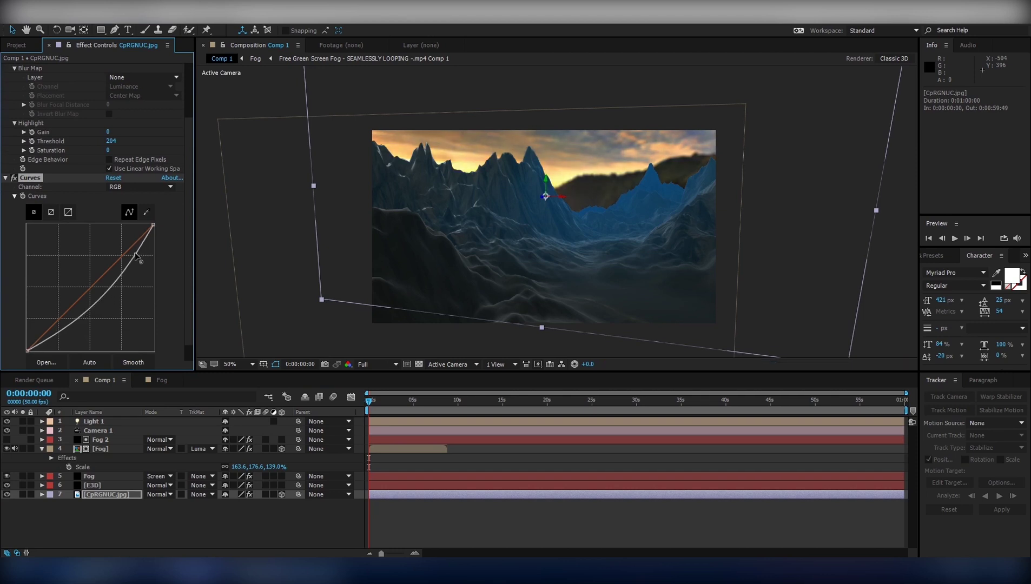
Lower the Red channel highlights and Green channel midtones in the sky's Curves
left_click(134, 187)
left_click(135, 211)
left_click_drag(151, 227, 154, 240)
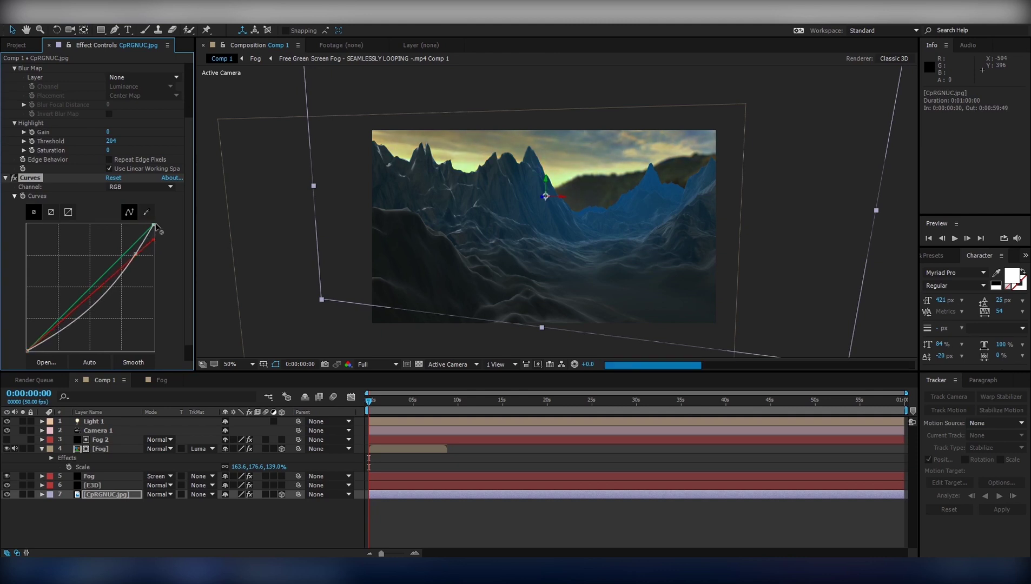
left_click(135, 186)
left_click(133, 186)
left_click(134, 186)
left_click(138, 223)
left_click_drag(133, 244, 129, 249)
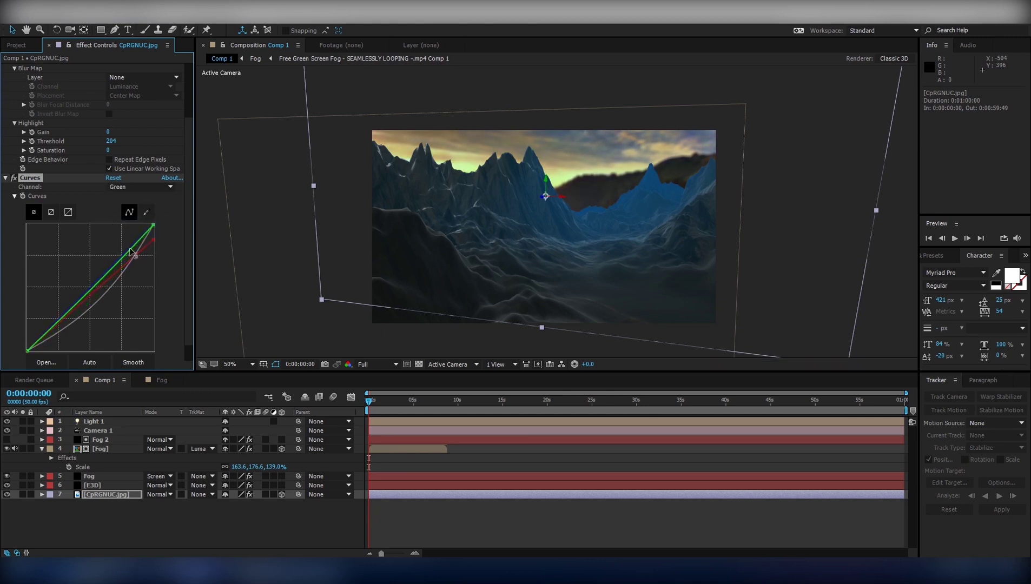
Reshape the Blue curve and pull the red curve down to push the sky teal-cyan
left_click(137, 187)
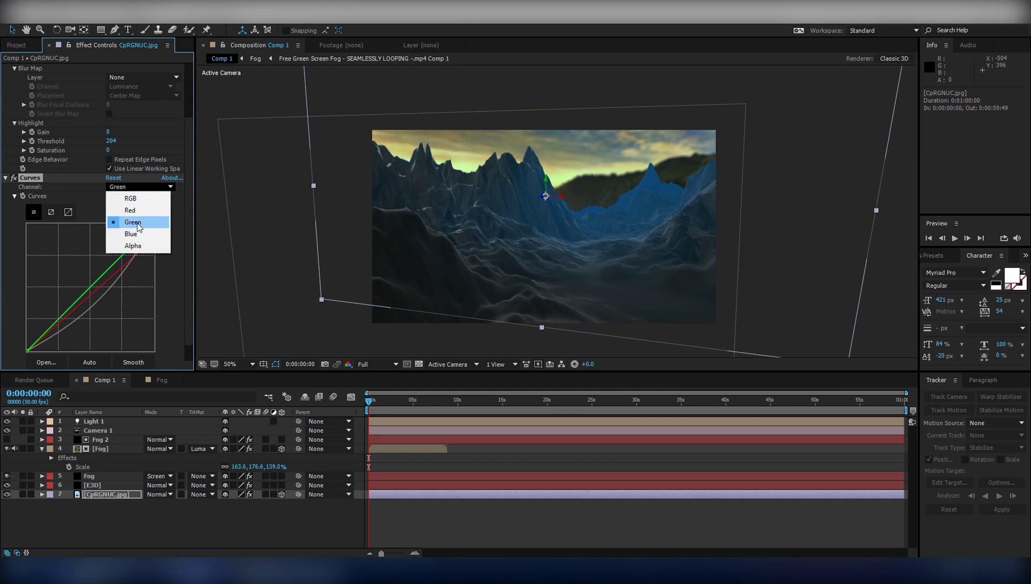
left_click(129, 235)
left_click(114, 258)
left_click_drag(114, 259, 108, 248)
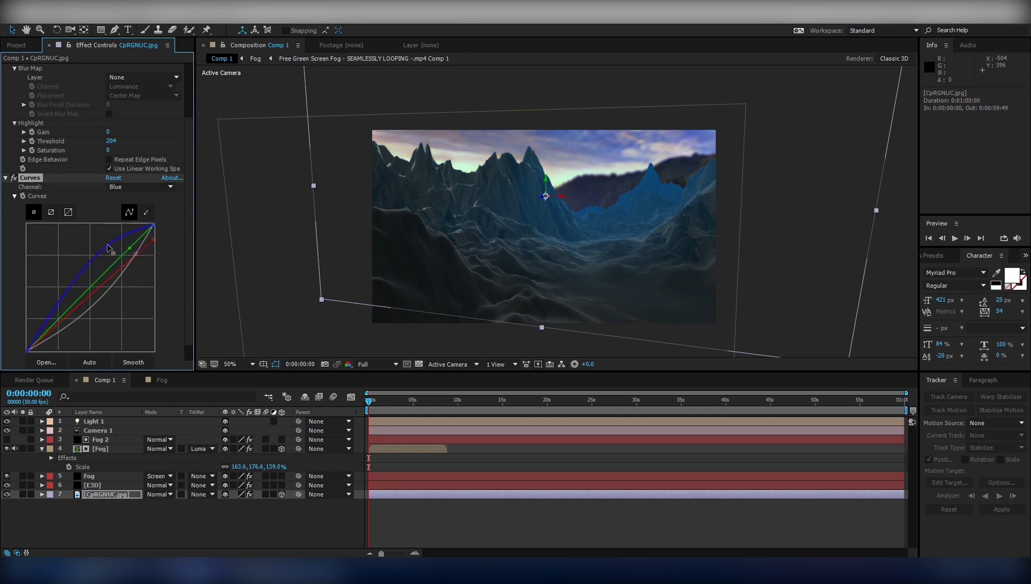
mouse_move(108, 247)
left_mouse_down()
mouse_move(85, 281)
mouse_move(83, 270)
left_mouse_up()
mouse_move(154, 242)
left_mouse_down()
mouse_move(167, 317)
mouse_move(169, 288)
mouse_move(126, 308)
mouse_move(131, 300)
left_mouse_up()
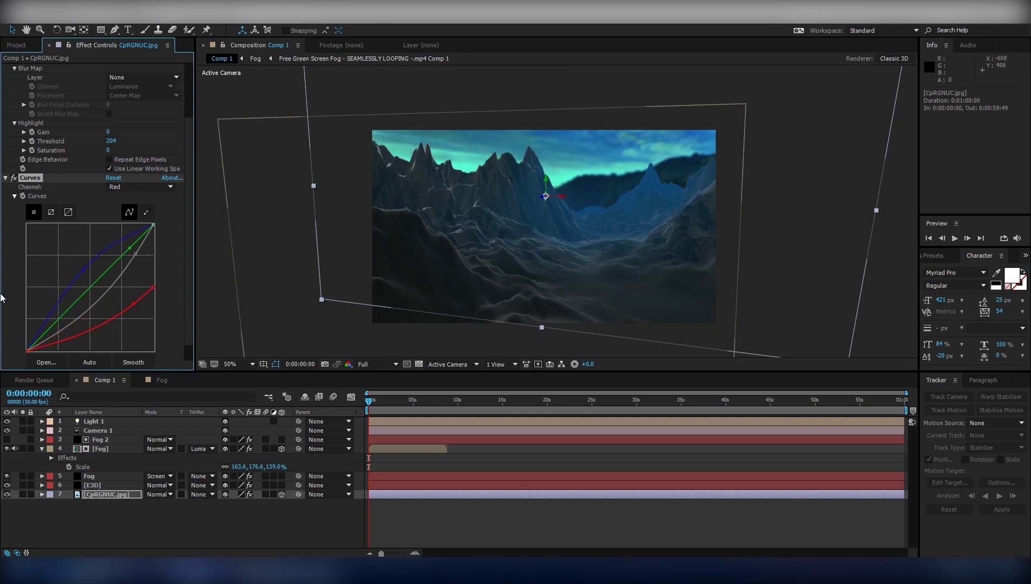
left_click(7, 179)
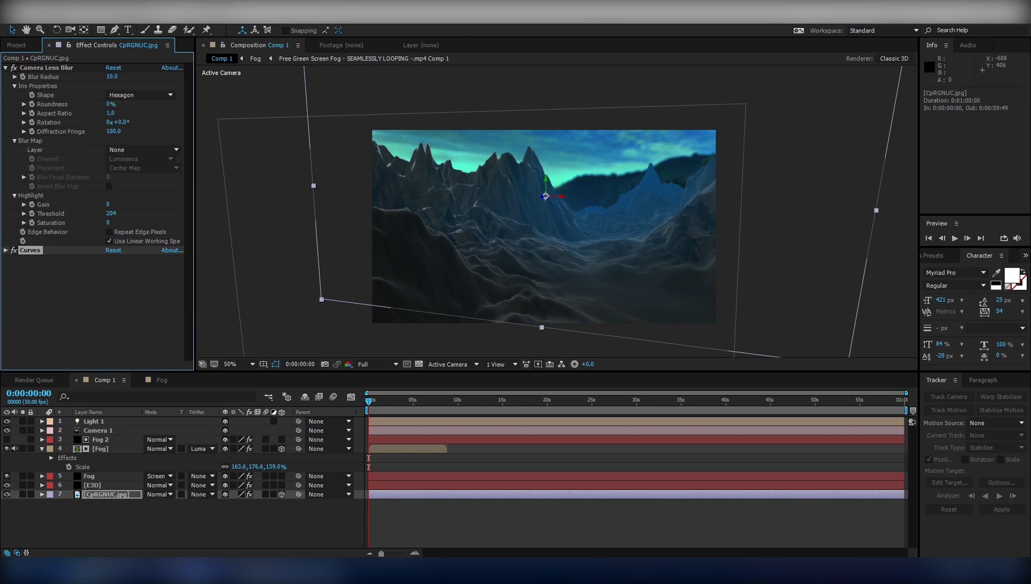
Add a Tint to the sky photo and reduce Amount to Tint to 20%
right_click(104, 292)
mouse_move(229, 130)
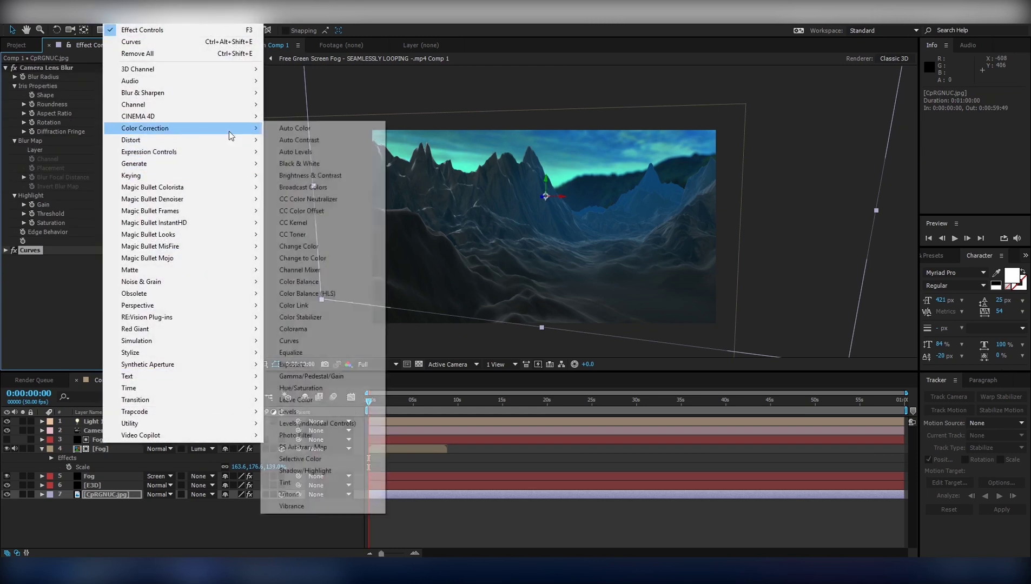
left_click(302, 483)
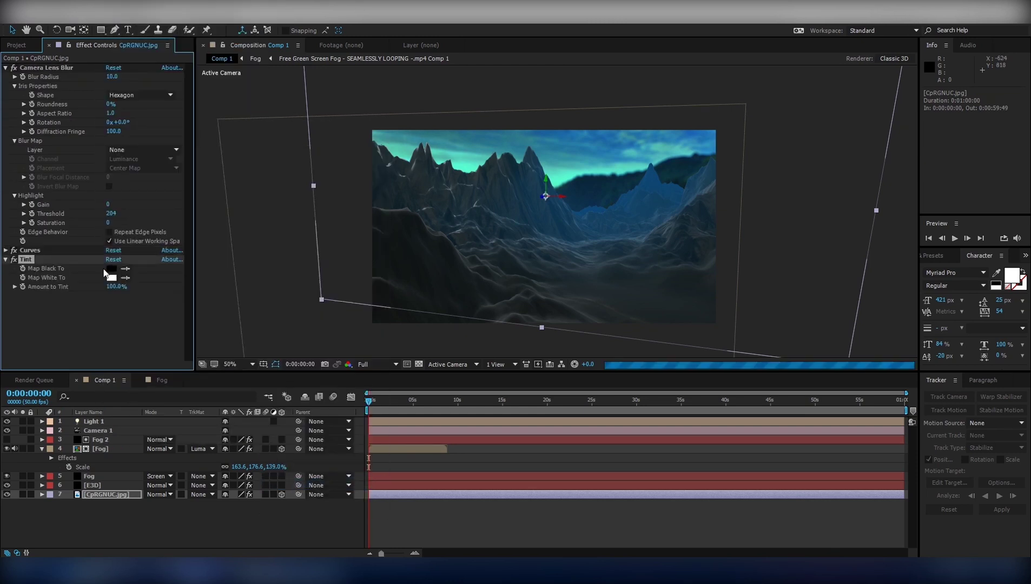
left_click_drag(113, 289, 80, 296)
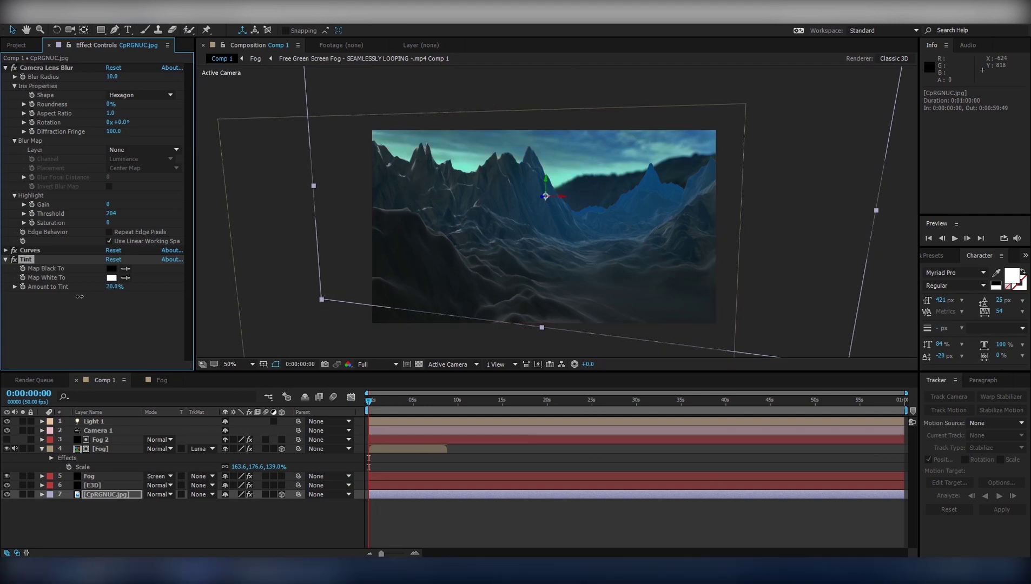
left_click(96, 439)
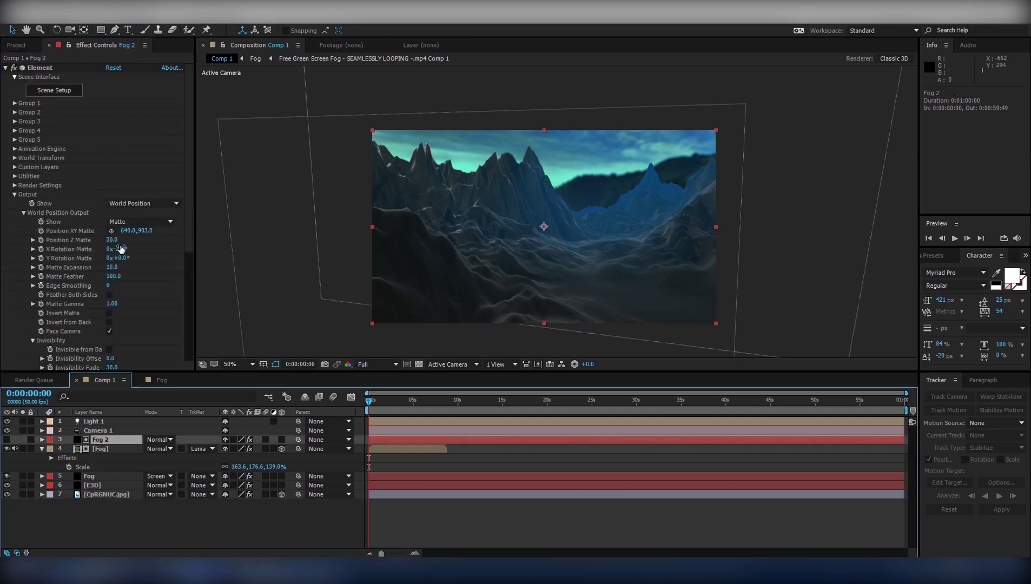
Set Fog 2's Position Z Matte to 0, Matte Expansion to about 10 and Matte Feather to 106
mouse_move(112, 240)
left_mouse_down()
mouse_move(123, 241)
mouse_move(115, 244)
left_mouse_up()
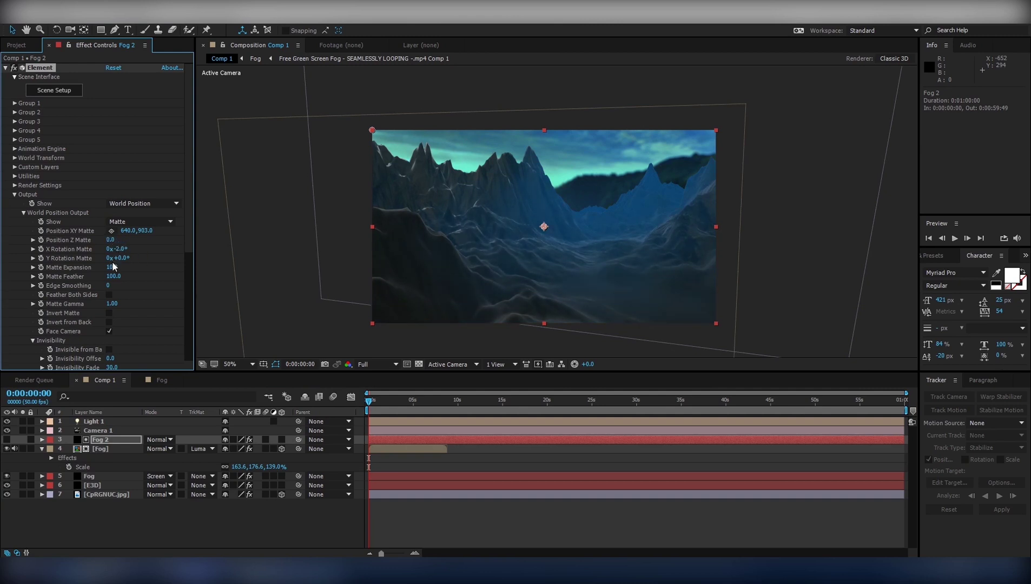
left_click_drag(112, 268, 107, 270)
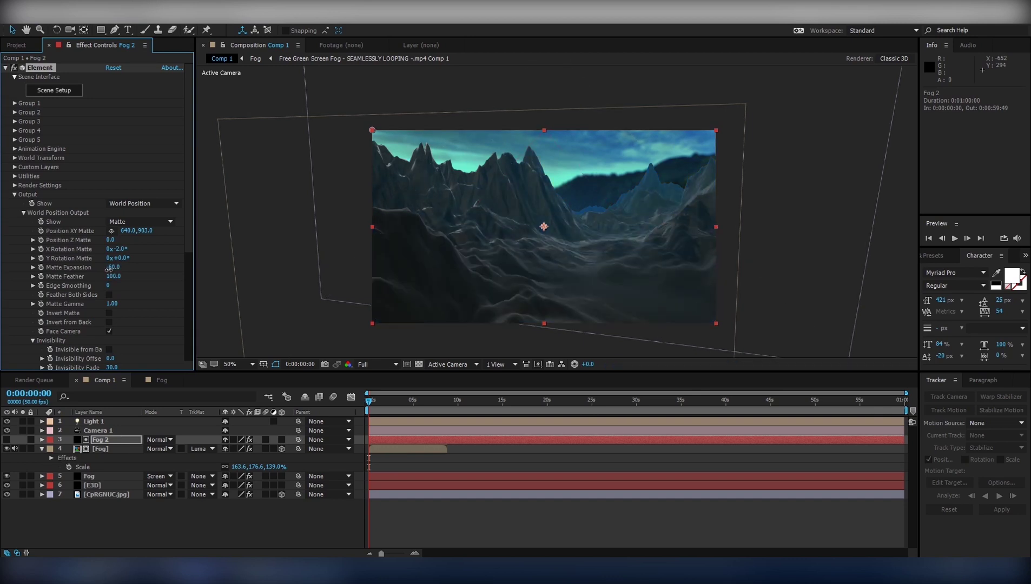
left_click_drag(107, 270, 112, 267)
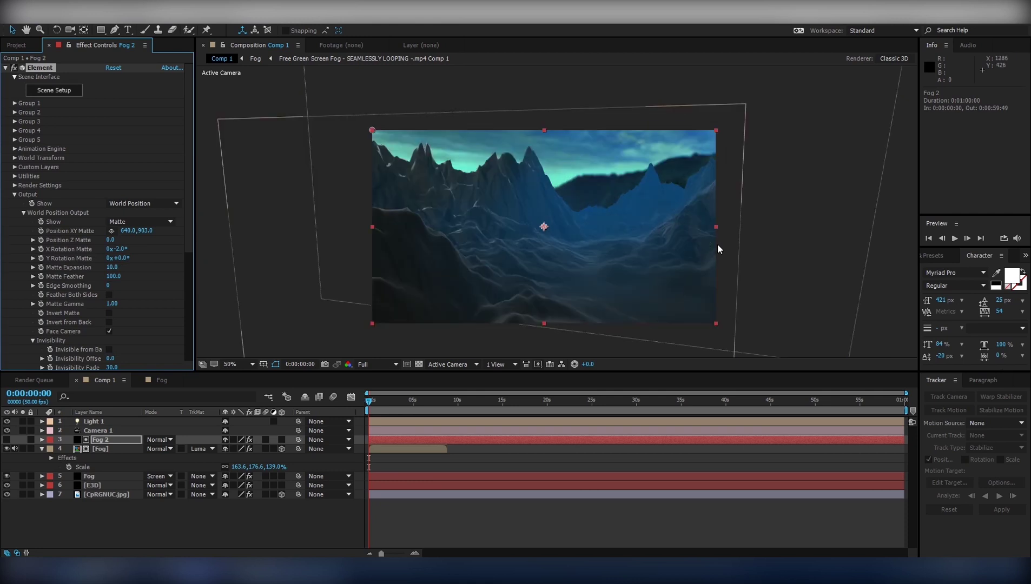
mouse_move(113, 276)
left_mouse_down()
mouse_move(271, 272)
mouse_move(129, 287)
left_mouse_up()
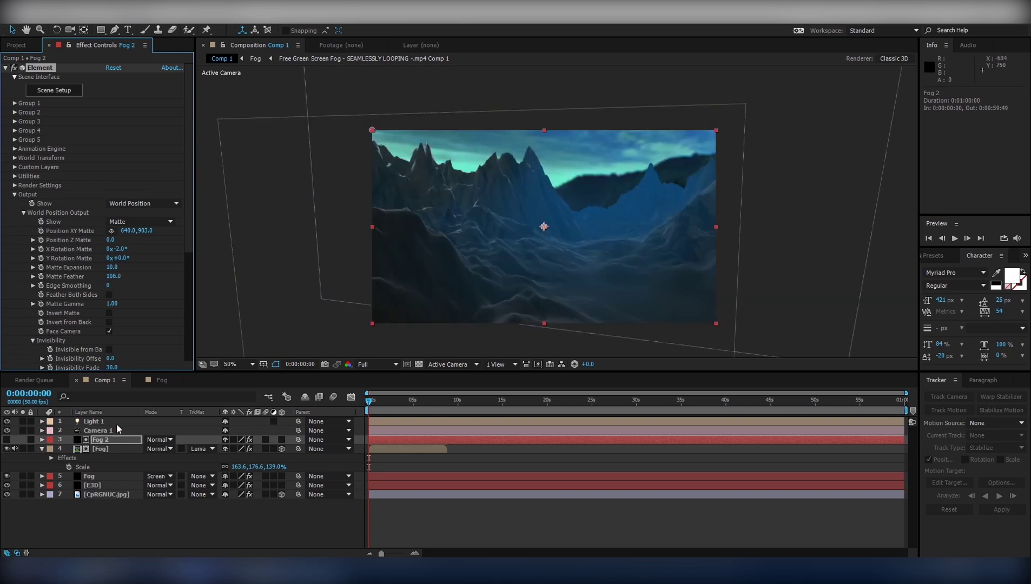
left_click(117, 422)
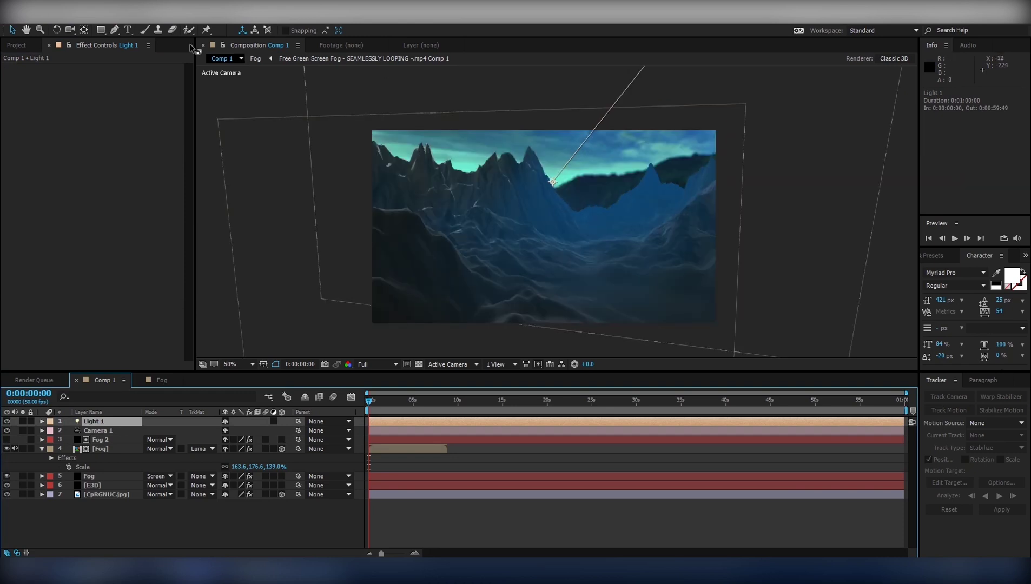
Create Adjustment Layer 1 and apply Curves with the RGB curve raised to brighten everything
left_click(93, 16)
mouse_move(94, 31)
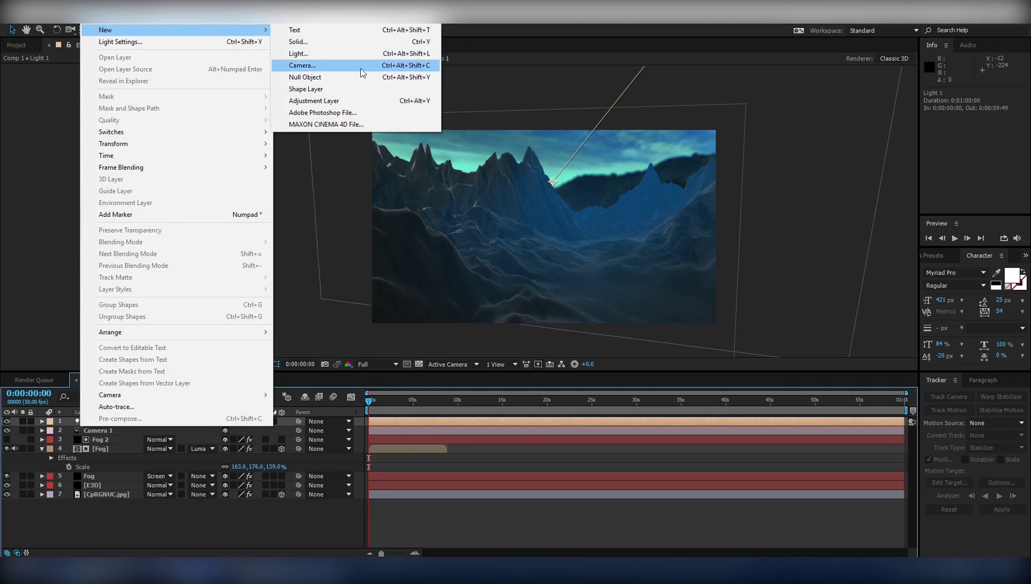
left_click(359, 101)
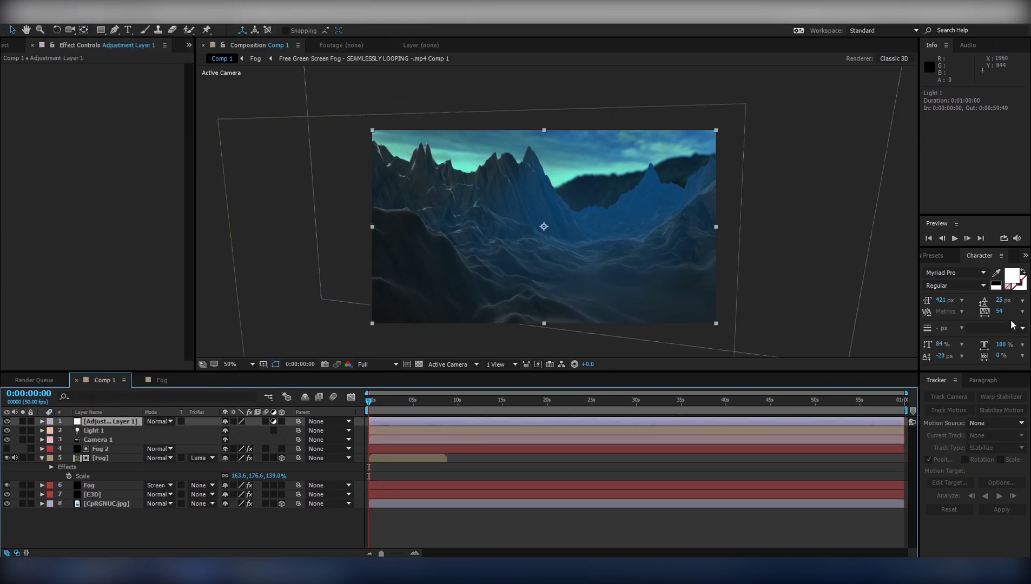
left_click(118, 16)
mouse_move(162, 128)
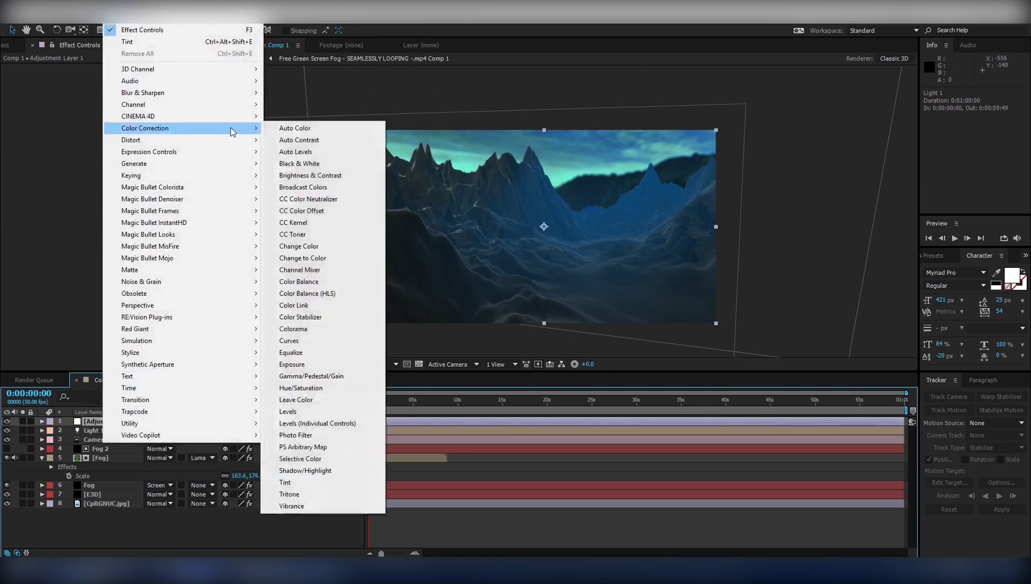
left_click(310, 340)
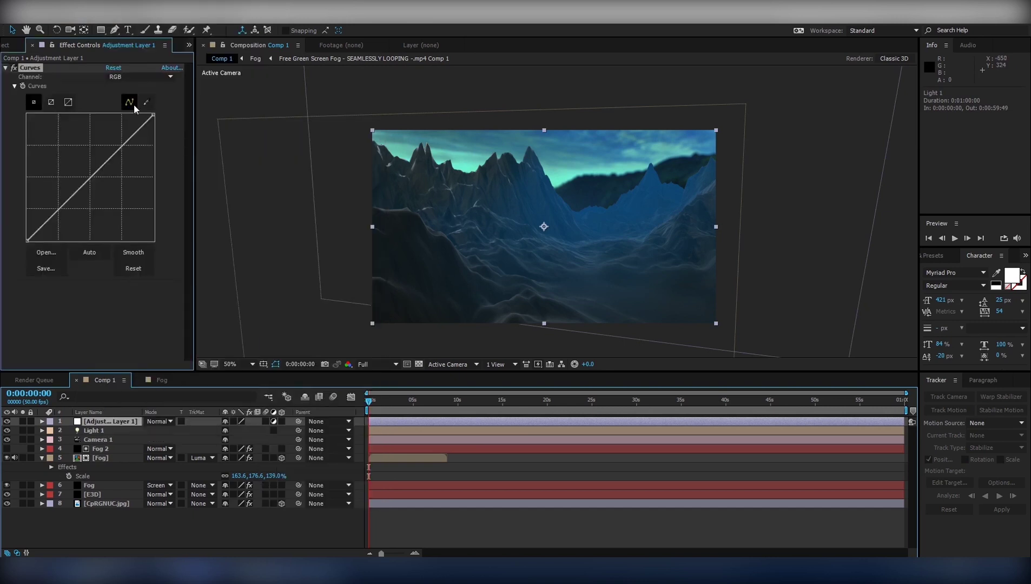
left_click_drag(127, 140, 101, 122)
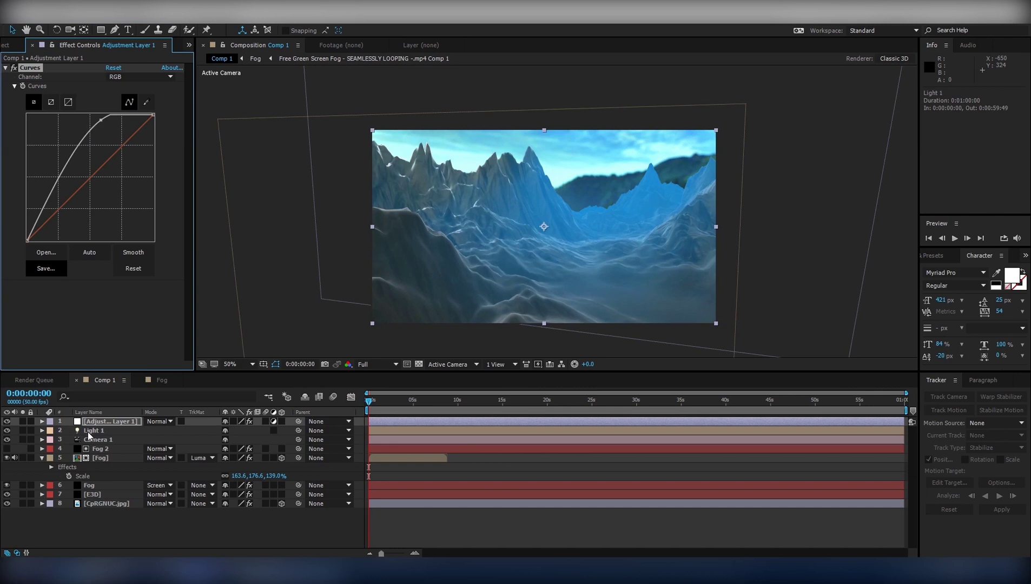
left_click(100, 448)
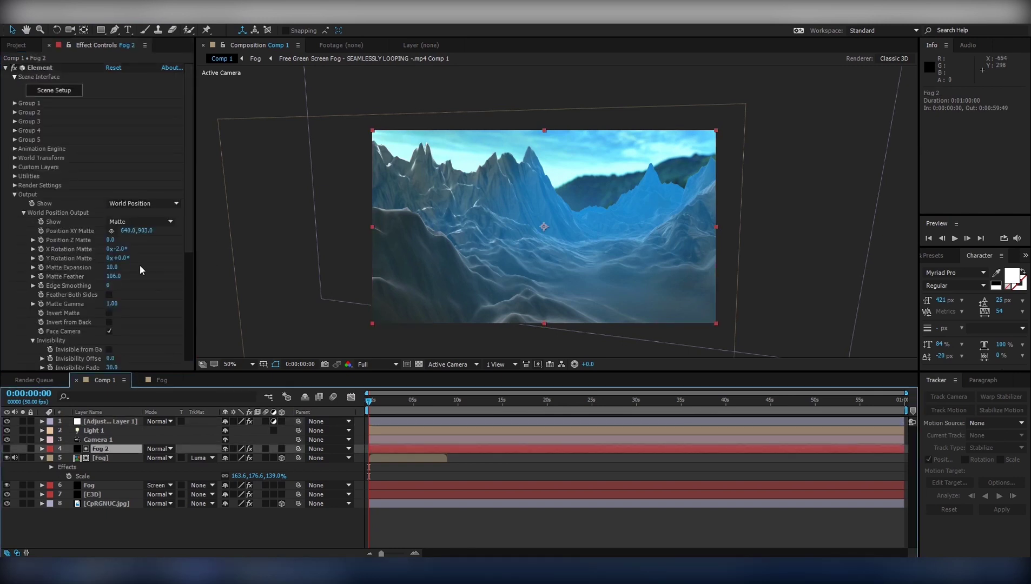
Set Fog 2's Element Matte Feather to 112 and Position Z Matte to 60
left_click(113, 303)
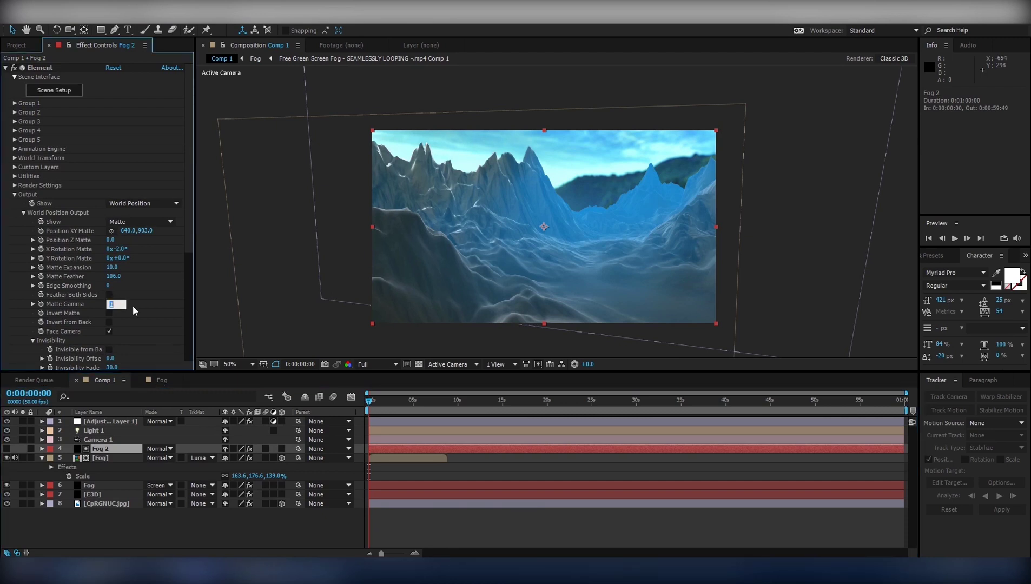
left_click_drag(116, 277, 123, 277)
left_click(120, 241)
type("200")
key("Return")
left_click_drag(121, 242, 117, 244)
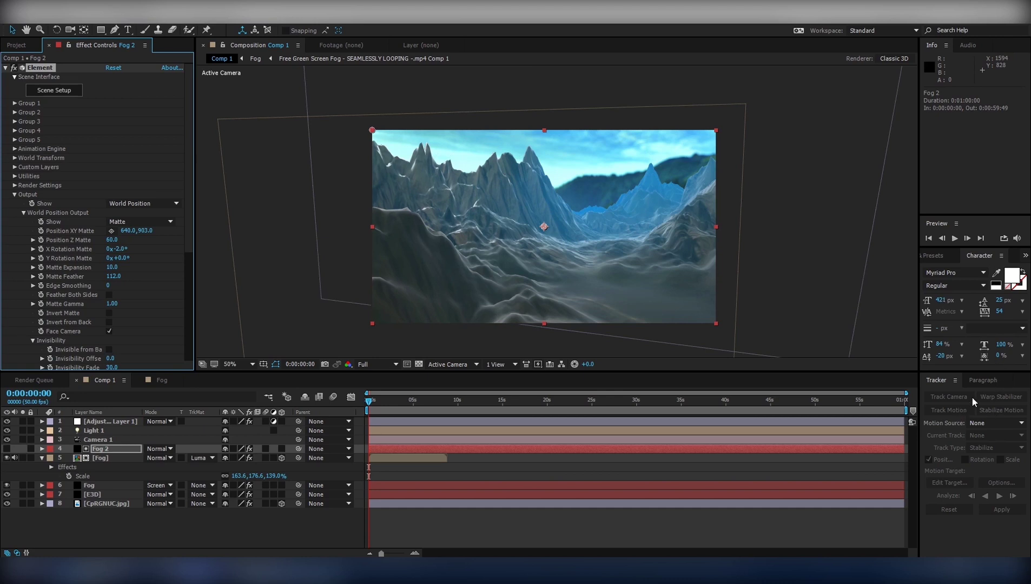
left_click(947, 260)
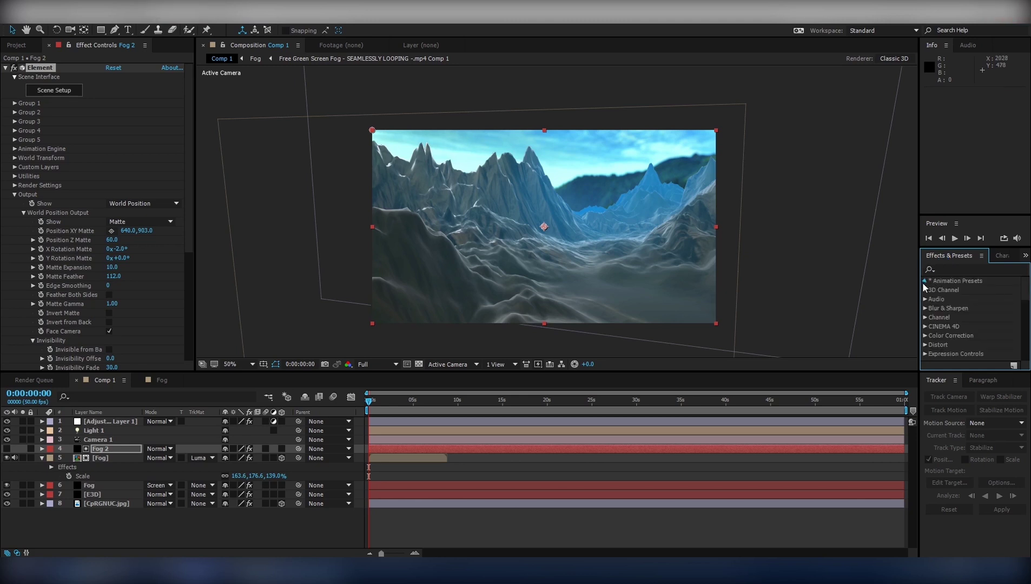
Browse the AJN Free CC presets and try AJN_Cold Morning on Fog 2, then undo it
left_click(923, 281)
left_click(933, 289)
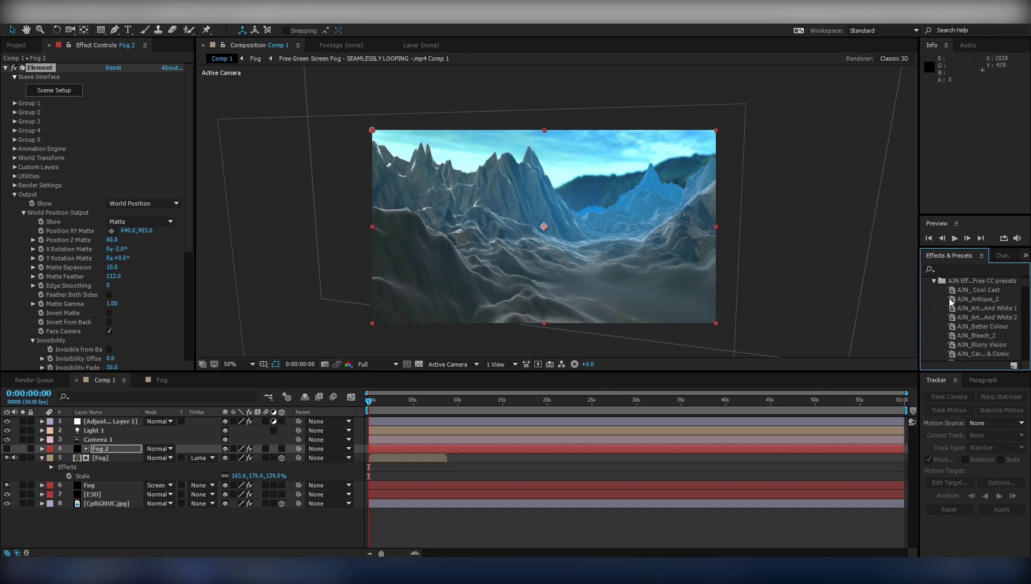
scroll(995, 314, "down", 1)
scroll(994, 321, "down", 1)
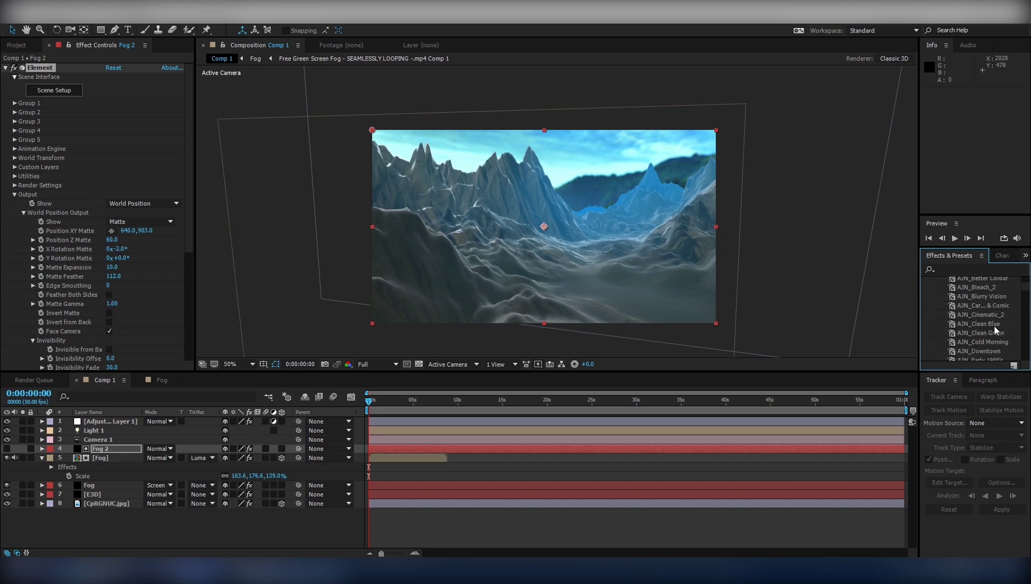
double_click(996, 341)
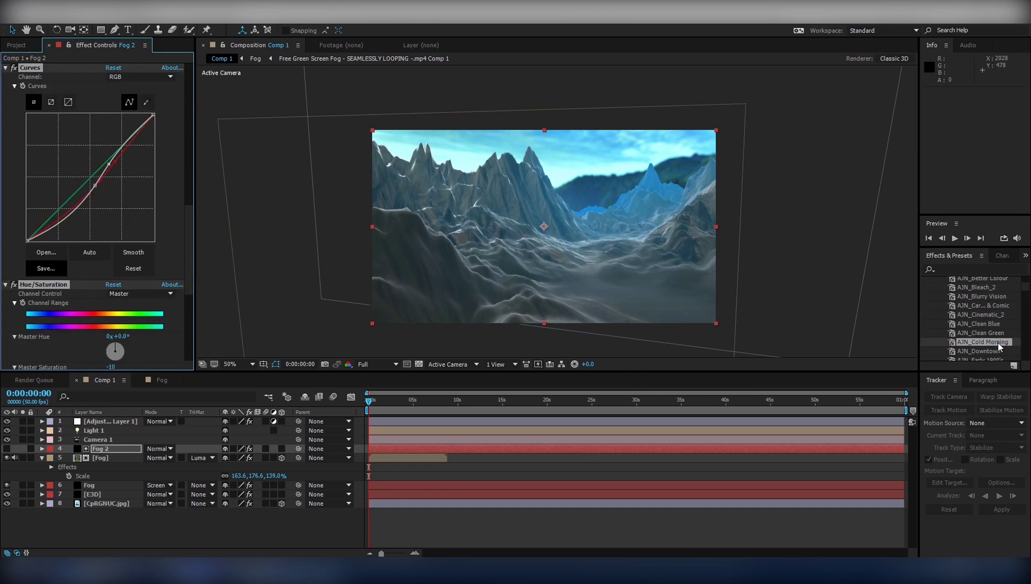
key("ctrl+z")
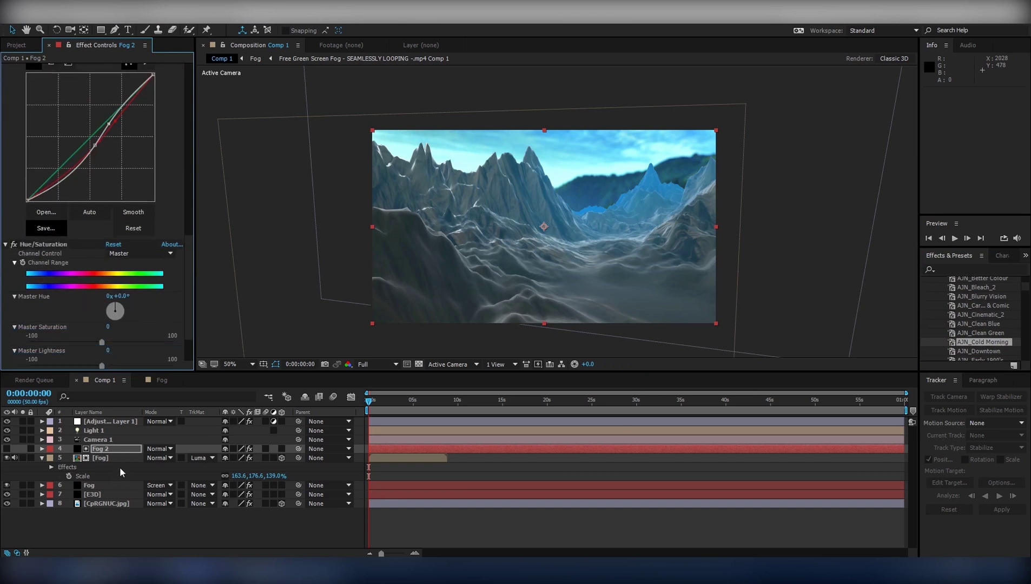
Add a new adjustment layer above Fog 2 and try AJN_Cold Morning on it, then undo
left_click(98, 21)
mouse_move(100, 32)
left_click(319, 102)
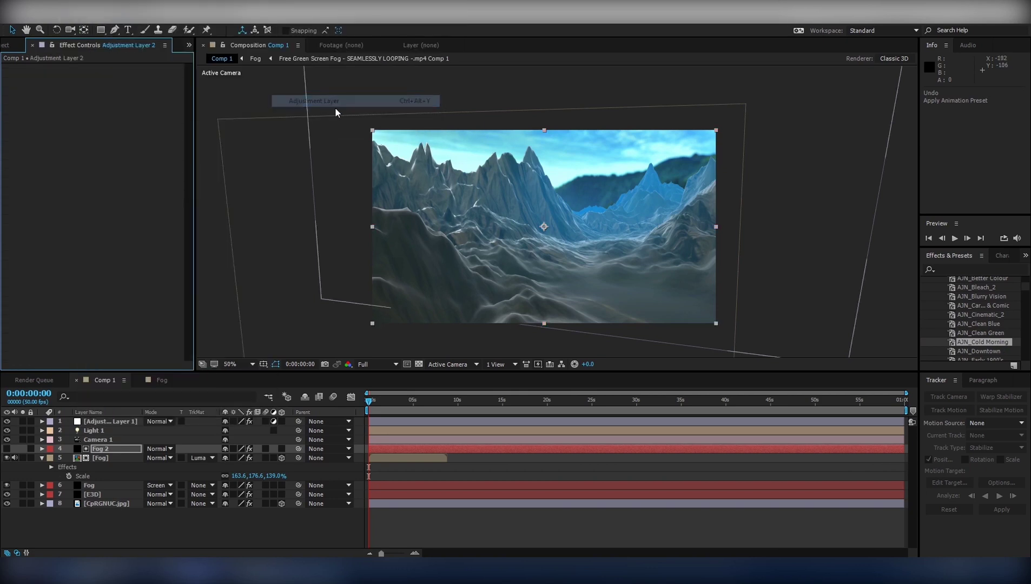
double_click(972, 342)
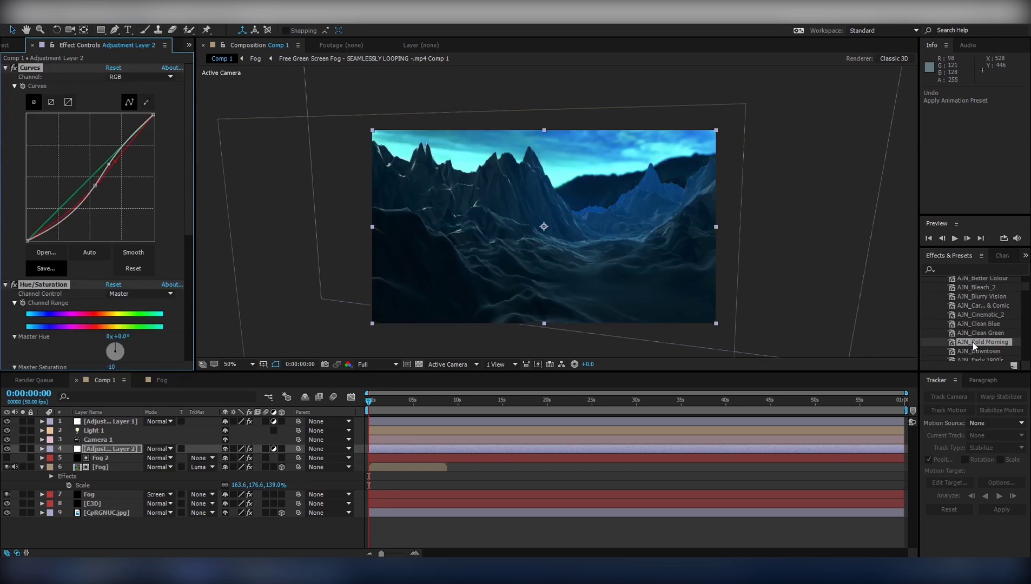
key("ctrl+z")
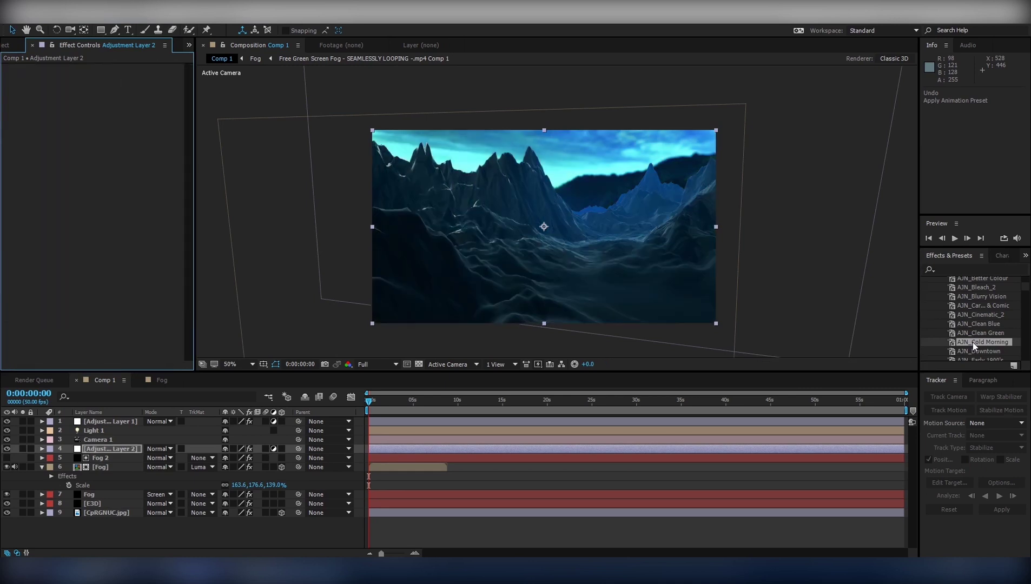
Try the AJN_Downtown and AJN_Hollywood grades on the adjustment layer, undoing each
scroll(971, 338, "down", 1)
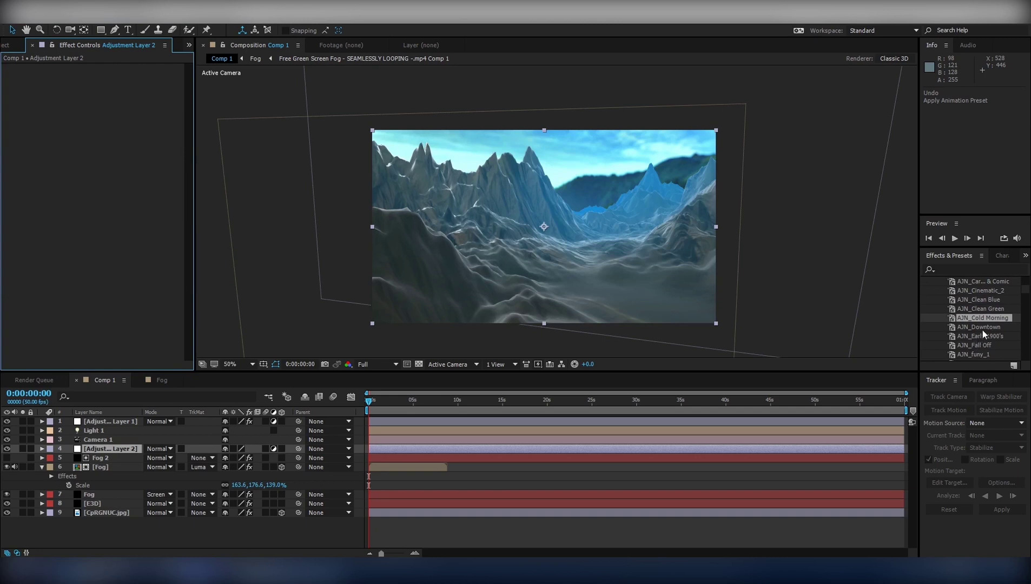
double_click(983, 329)
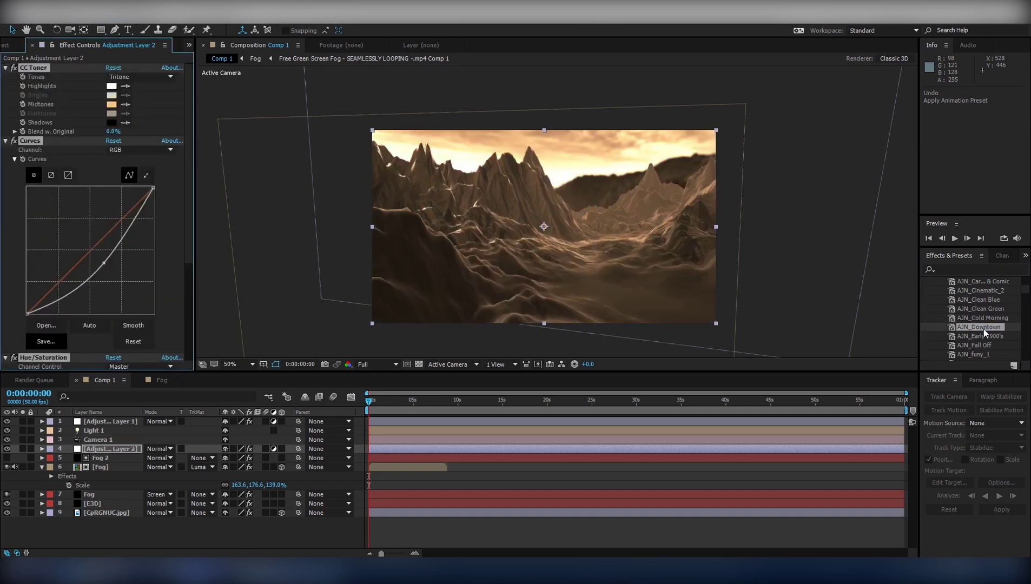
key("ctrl+z")
scroll(983, 329, "down", 1)
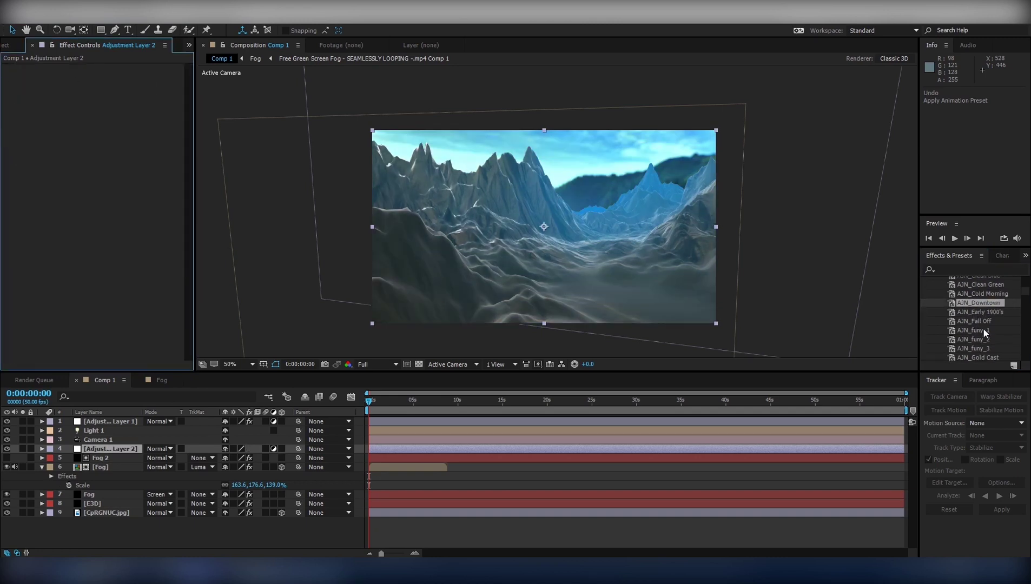
scroll(983, 329, "down", 1)
scroll(983, 329, "down", 1)
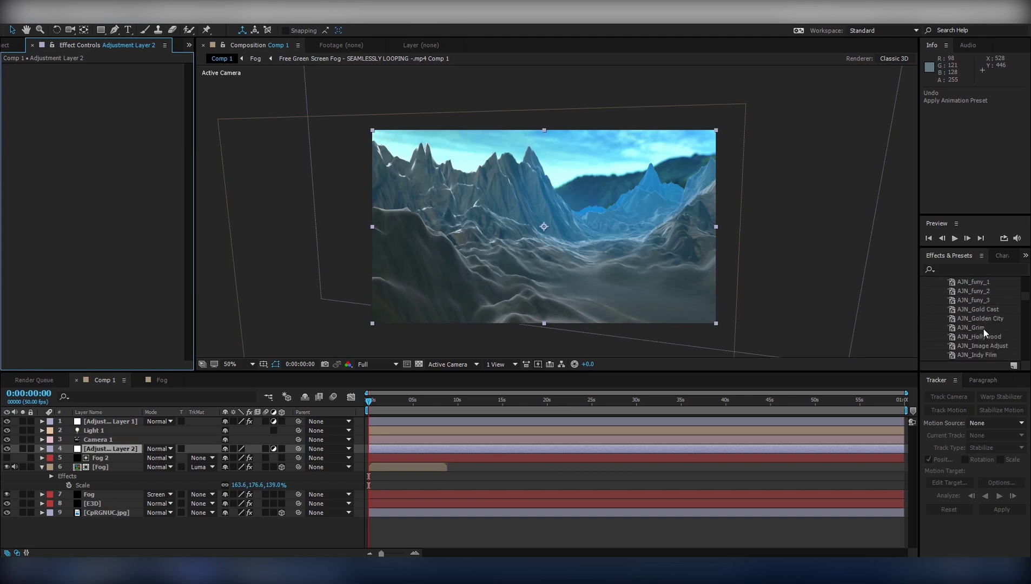
double_click(989, 336)
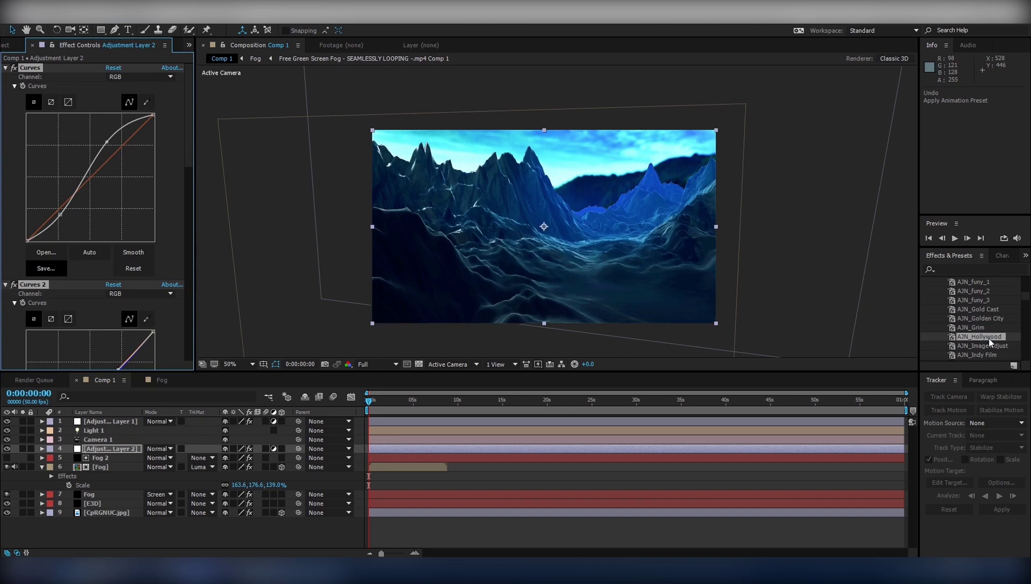
key("ctrl+z")
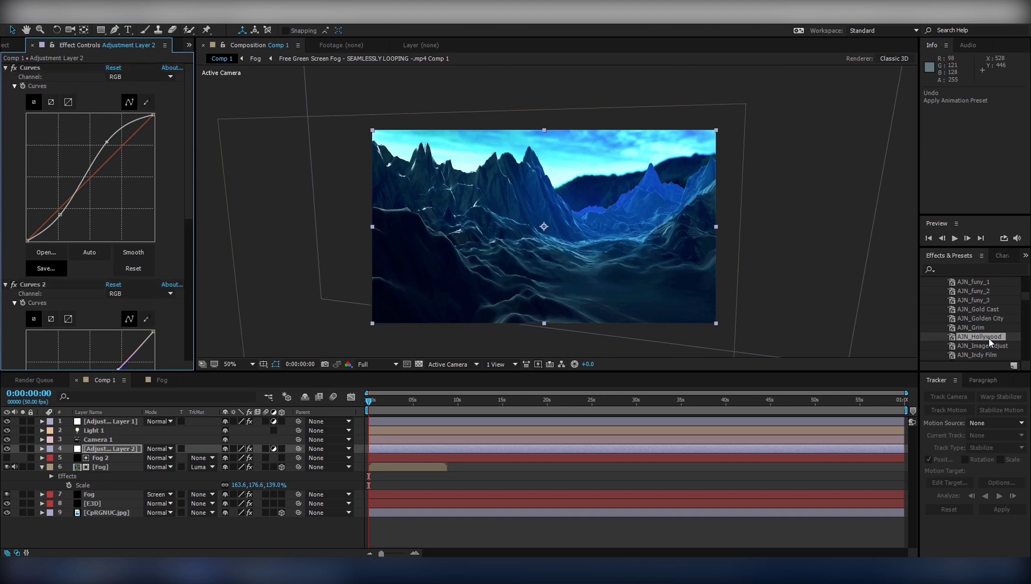
Try the AJN_Clean Blue and AJN_Cinematic_2 grades, undoing each
scroll(990, 336, "up", 3)
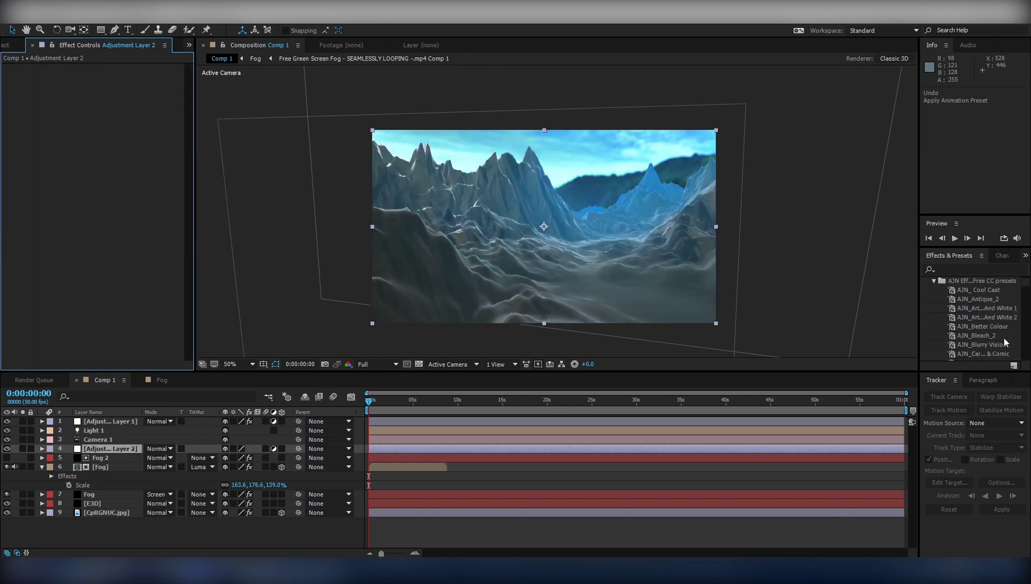
left_click(996, 348)
double_click(996, 347)
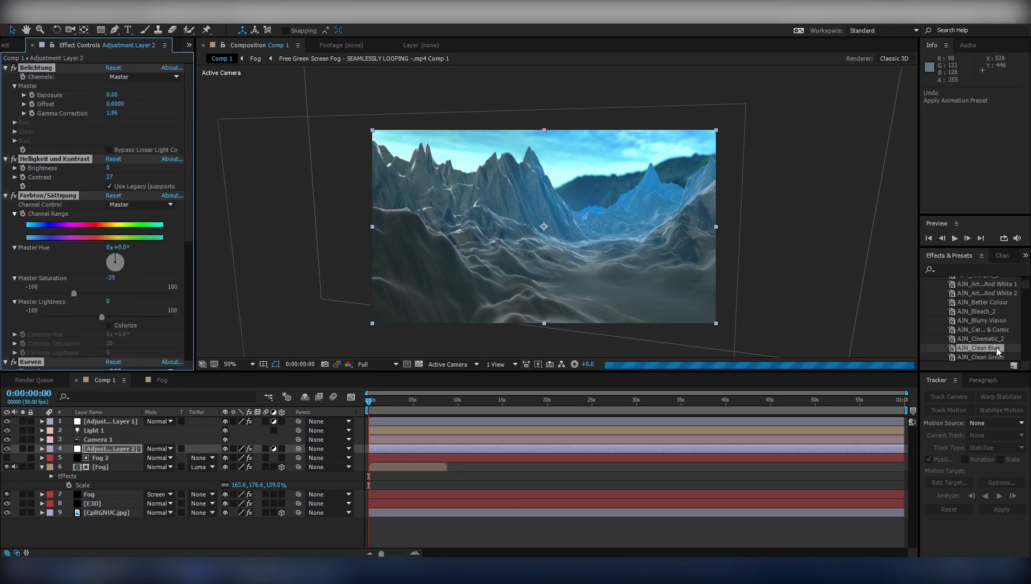
key("ctrl+z")
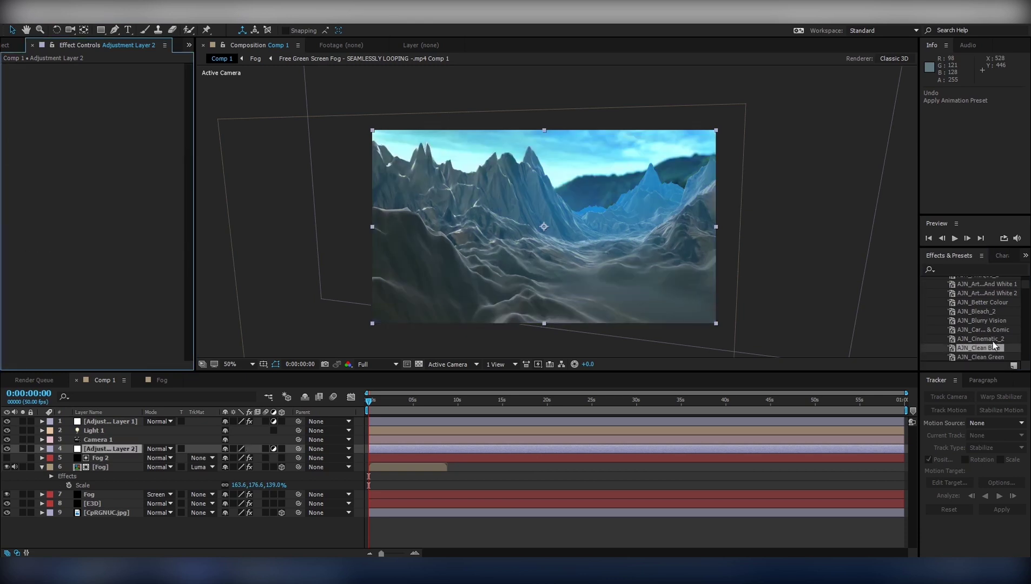
double_click(992, 342)
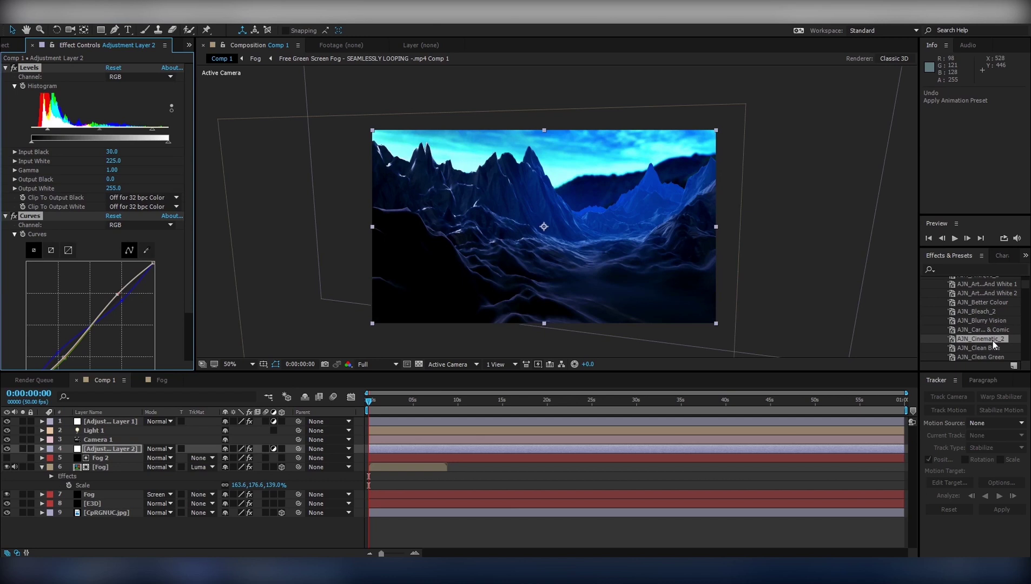
key("ctrl+z")
Try AJN_Downtown again and AJN_Image Adjust, undoing each
scroll(993, 341, "down", 1)
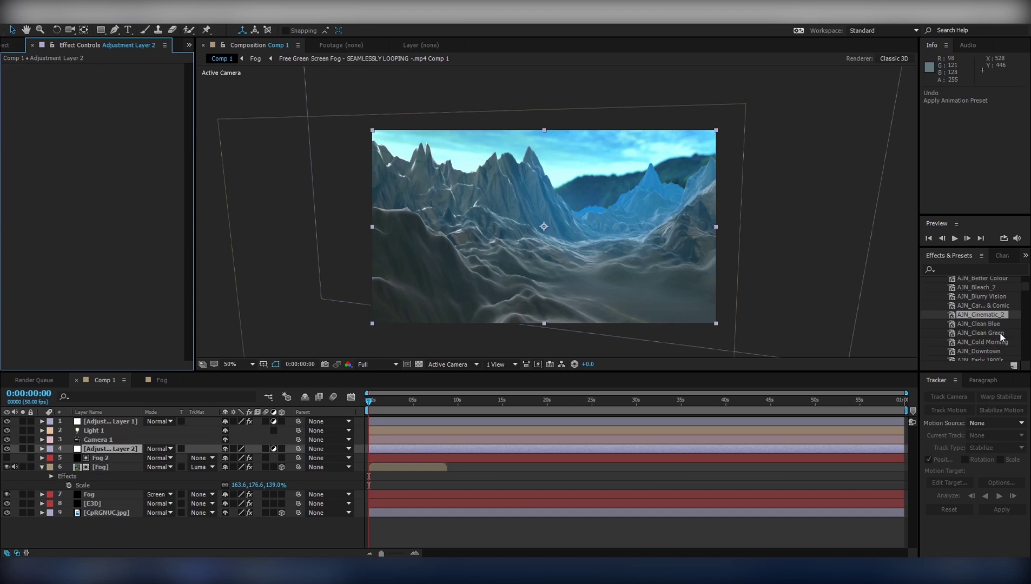
scroll(999, 334, "down", 1)
double_click(999, 327)
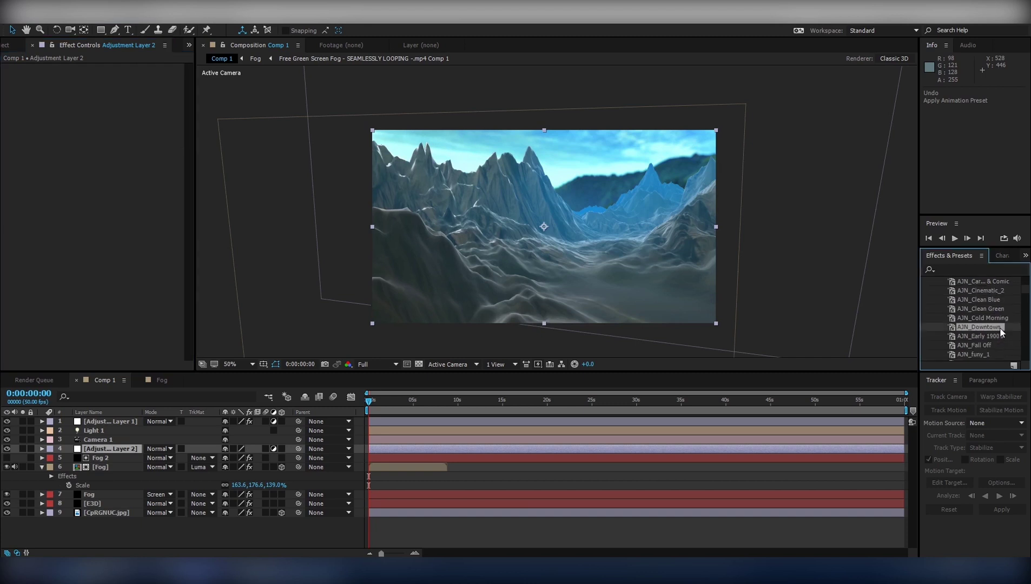
key("ctrl+z")
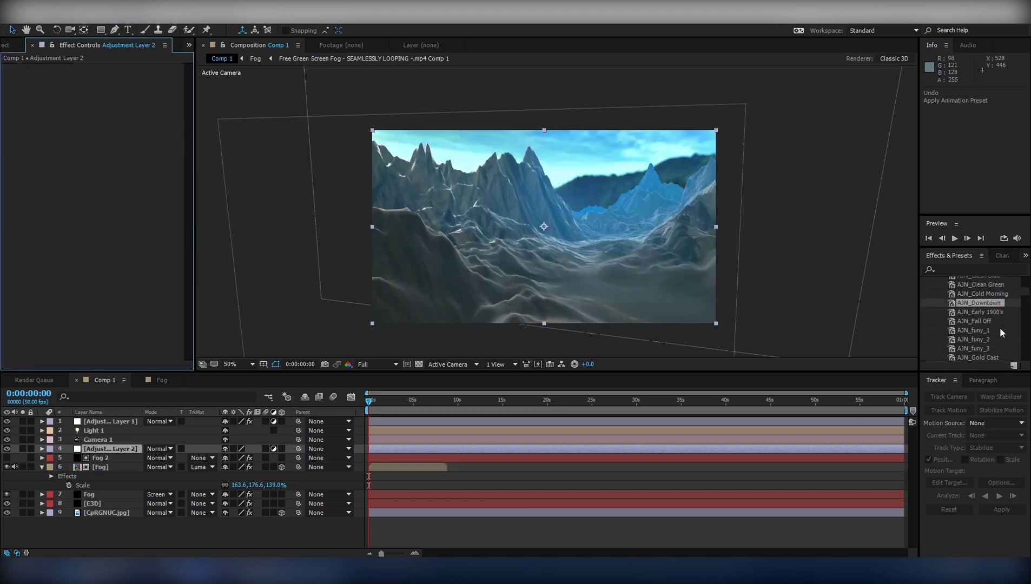
scroll(999, 328, "down", 2)
scroll(1001, 332, "down", 1)
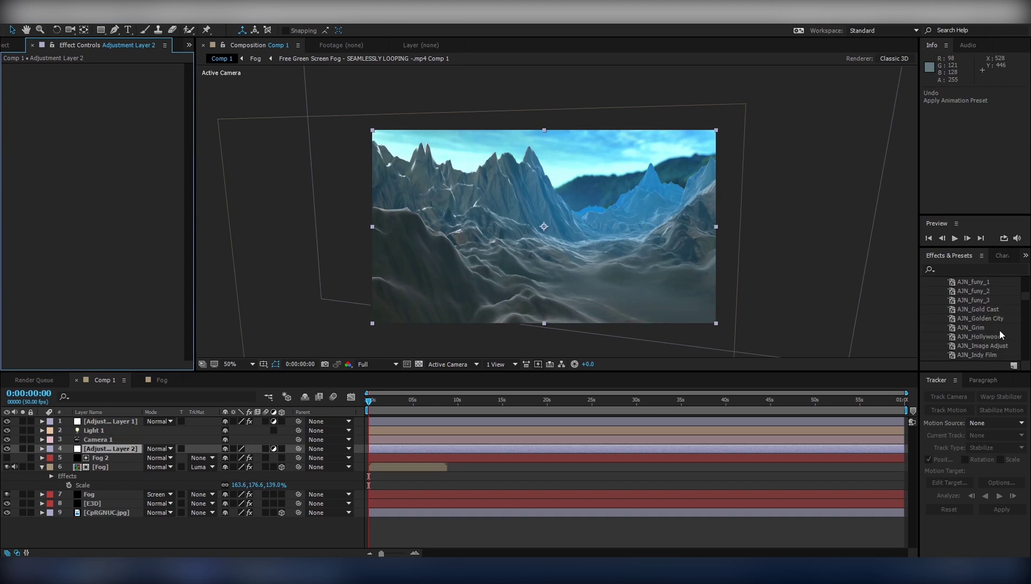
scroll(1000, 337, "down", 1)
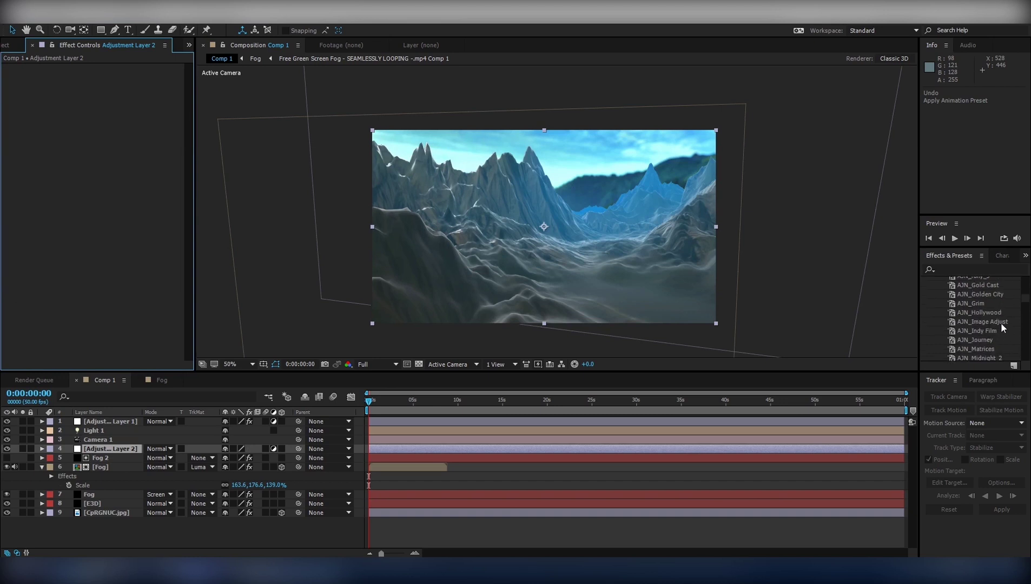
double_click(1000, 322)
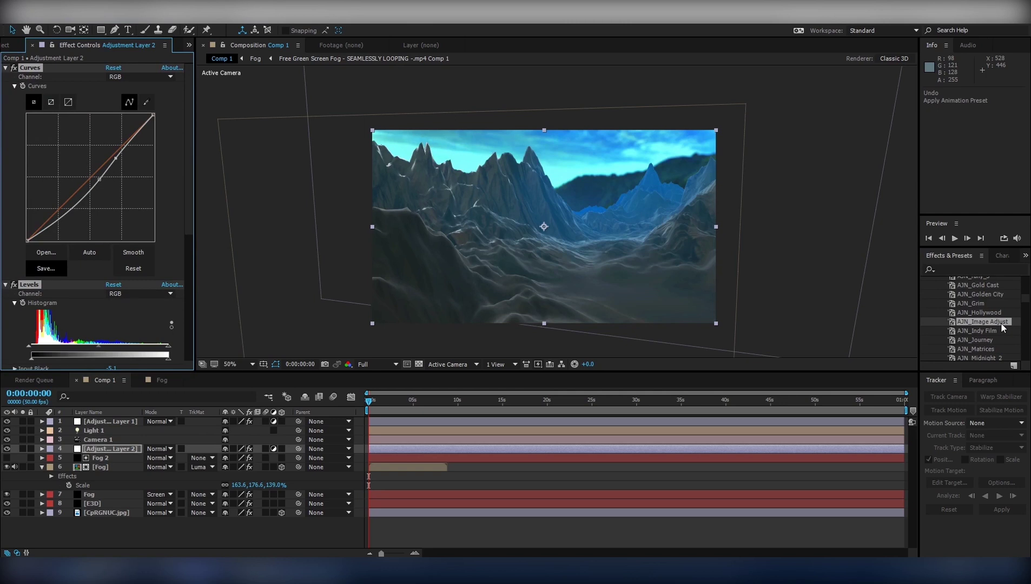
key("ctrl+z")
Try AJN_Midnight_2, AJN_Moon Light and AJN_Night, undoing each, then apply AJN_Nightlife
scroll(1000, 322, "down", 1)
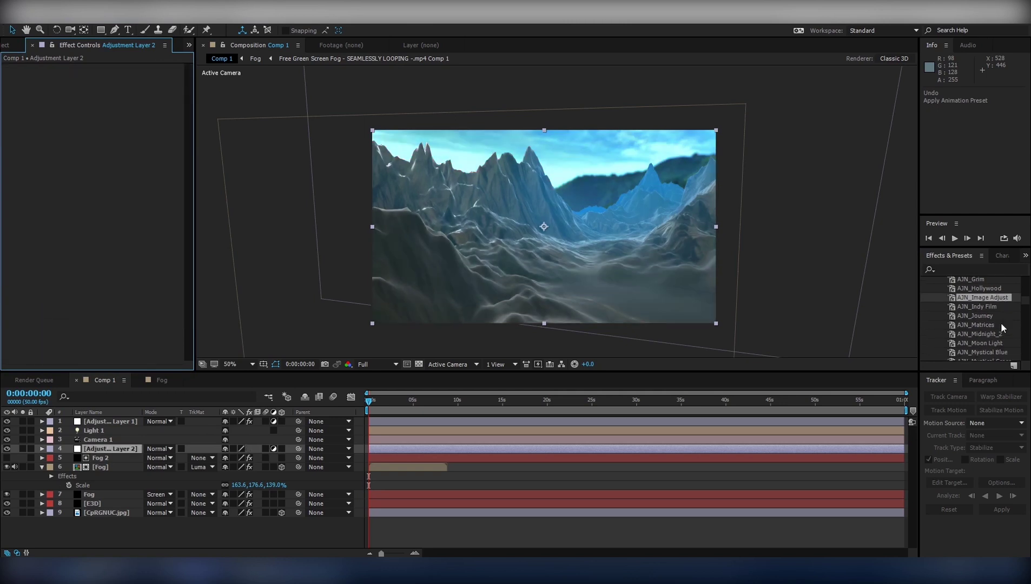
double_click(997, 333)
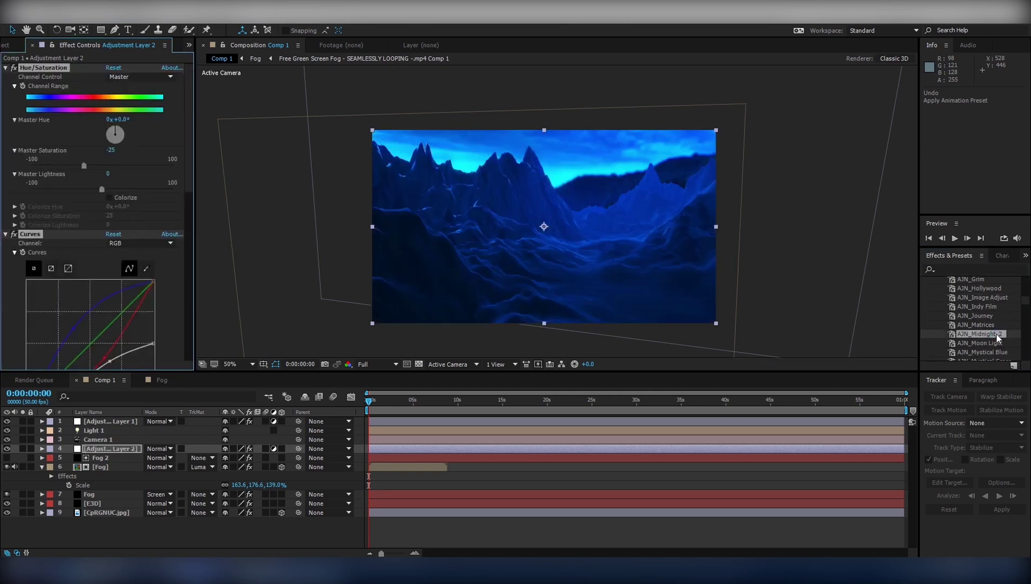
key("ctrl+z")
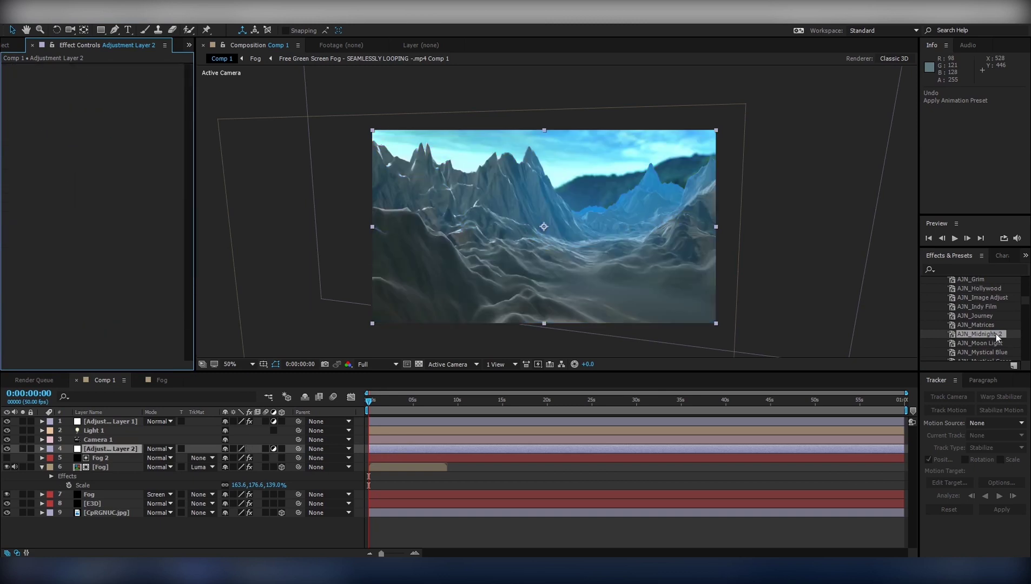
scroll(995, 333, "down", 1)
double_click(995, 320)
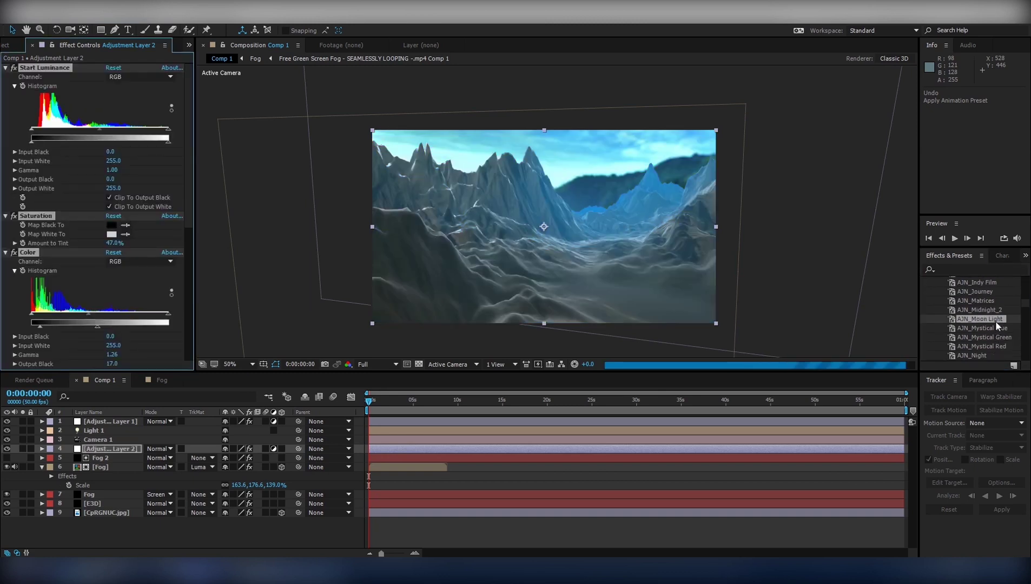
key("ctrl+z")
scroll(995, 321, "down", 1)
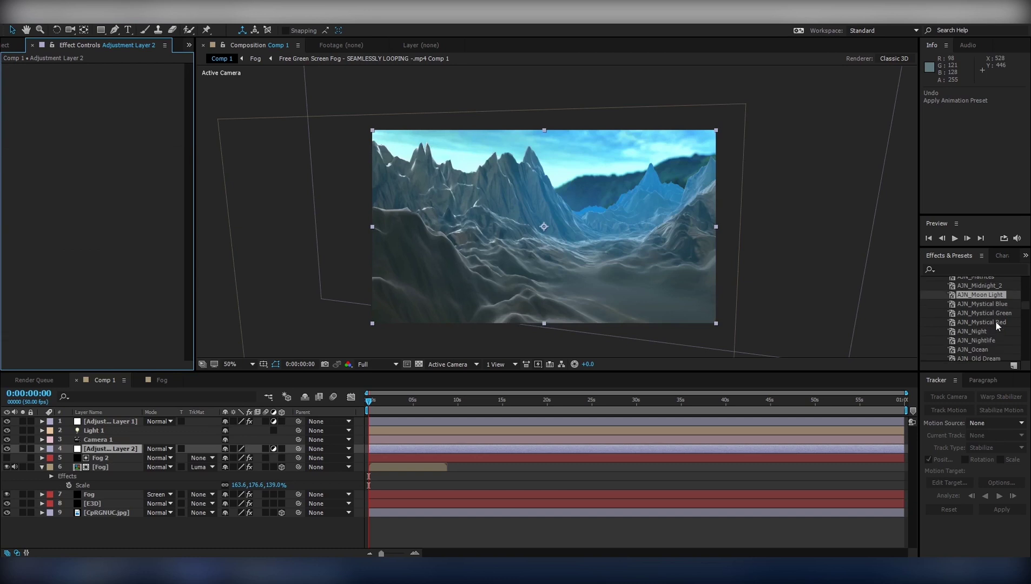
double_click(983, 330)
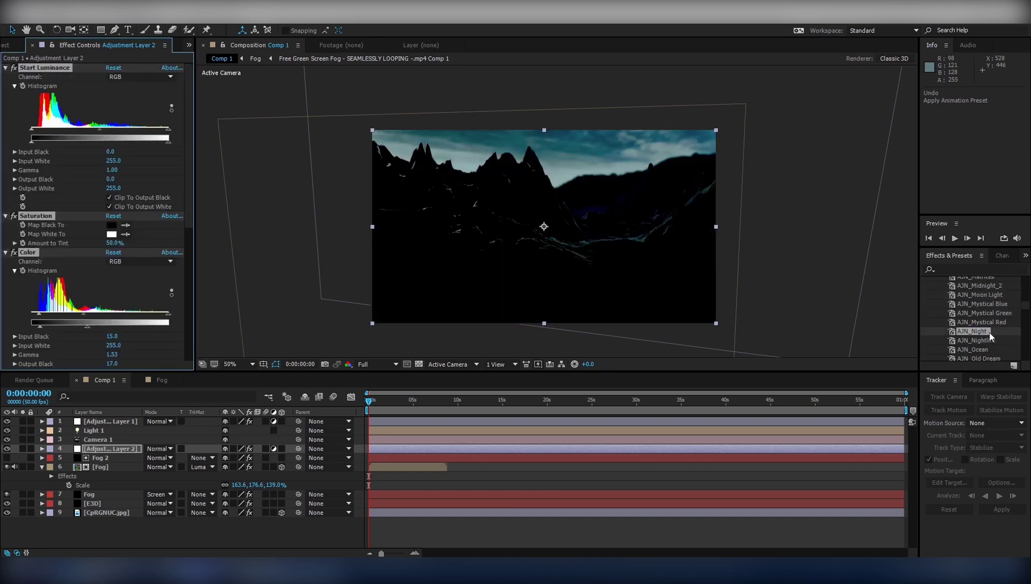
key("ctrl+z")
left_click(988, 339)
double_click(988, 340)
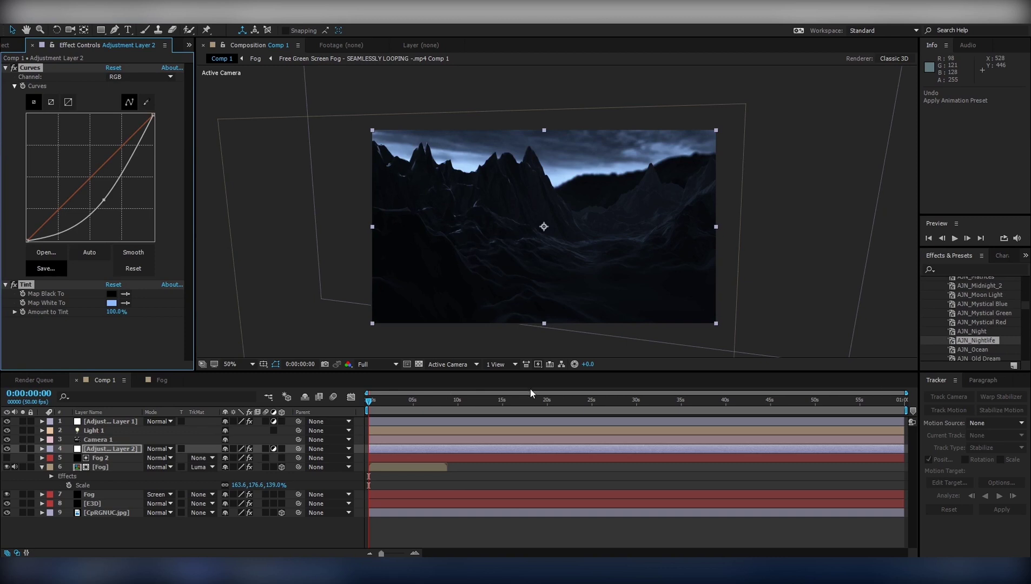
Try Fog 2 Position Z Matte values like 240, return it to 60, then undo the Nightlife preset
left_click(129, 457)
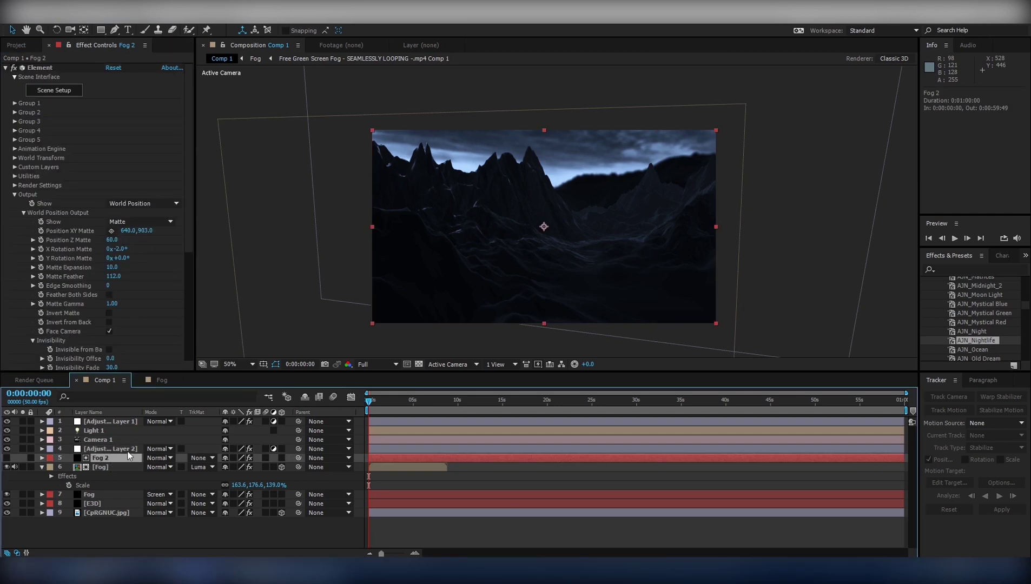
left_click(113, 240)
type("240")
key("Return")
left_click_drag(120, 240, 93, 244)
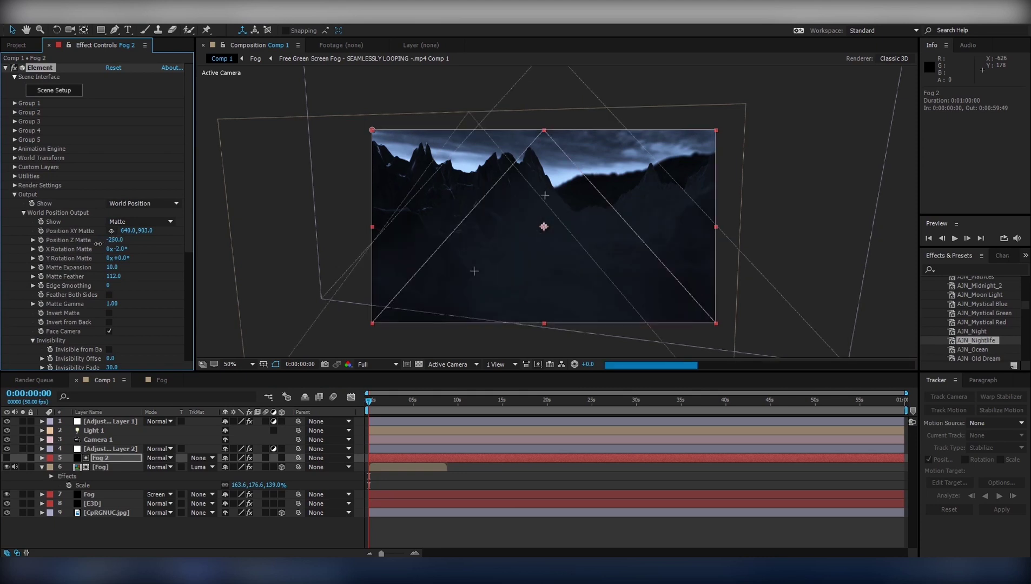
left_click_drag(93, 243, 106, 241)
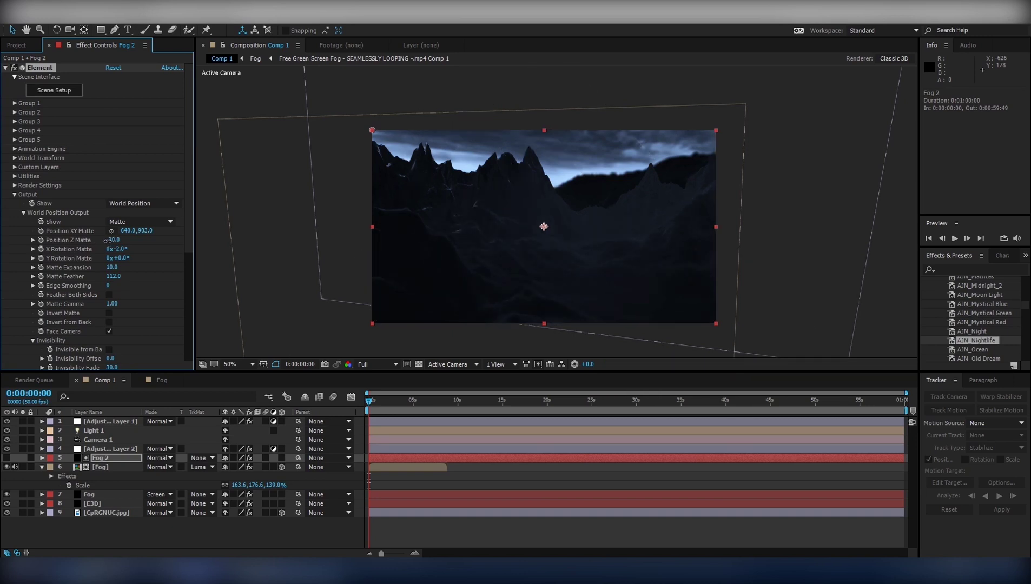
scroll(557, 212, "down", 1)
scroll(557, 212, "up", 1)
key("ctrl+z")
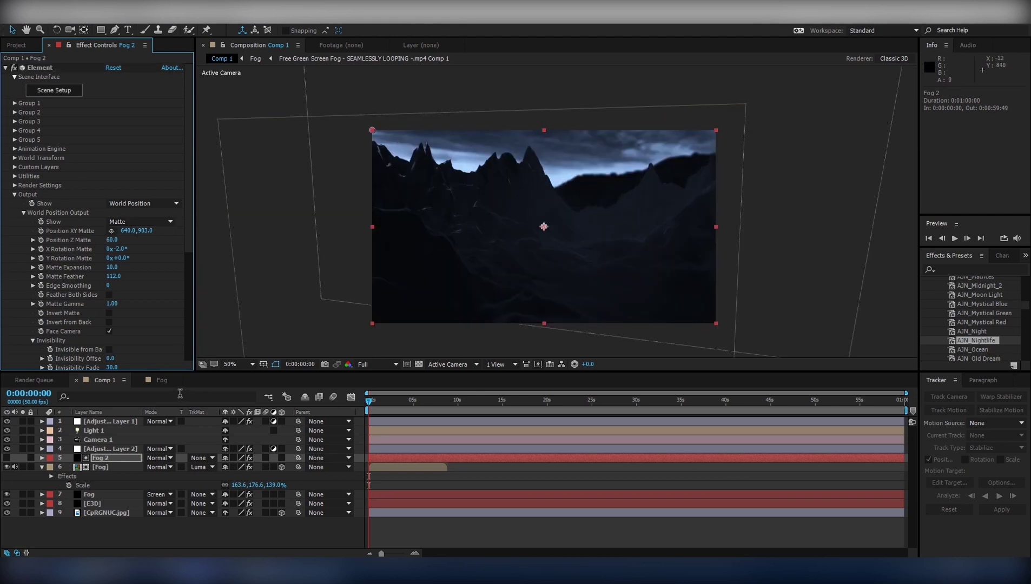
Compare AJN_Ocean, AJN_Plain and AJN_Sunset, undoing them, then apply AJN_Violet to Adjustment Layer 2
scroll(939, 334, "down", 1)
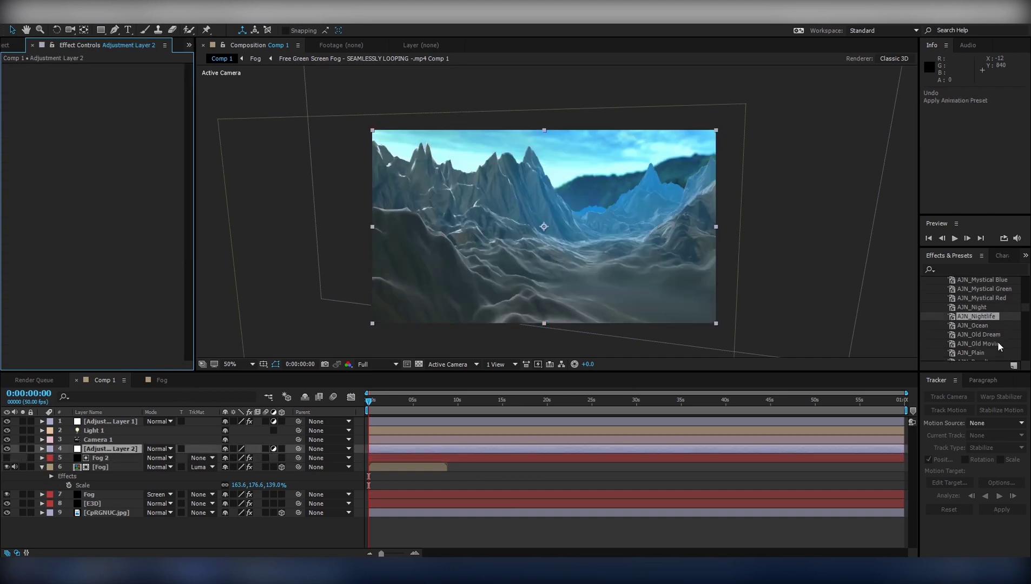
left_click(979, 325)
double_click(979, 325)
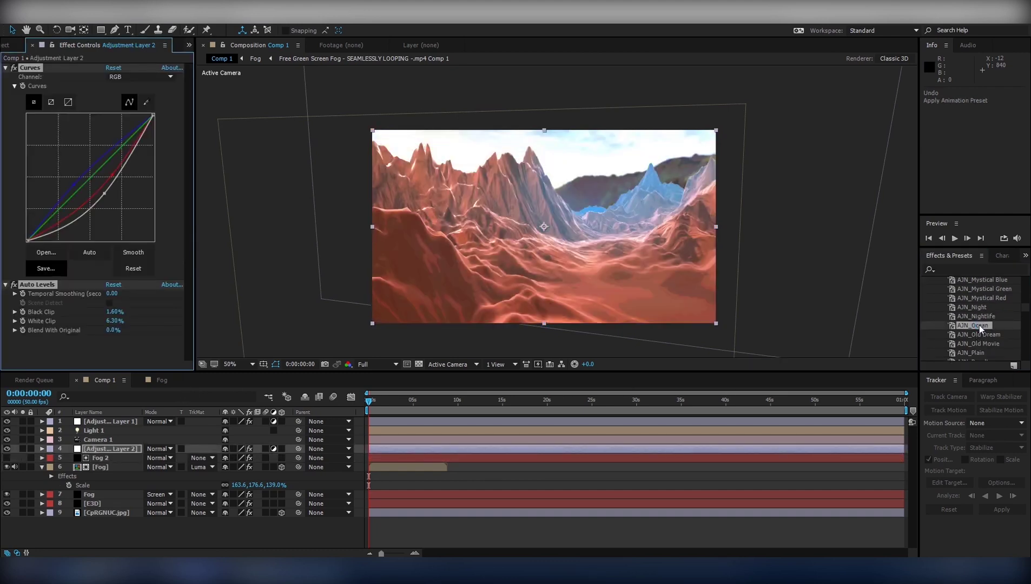
scroll(987, 328, "down", 1)
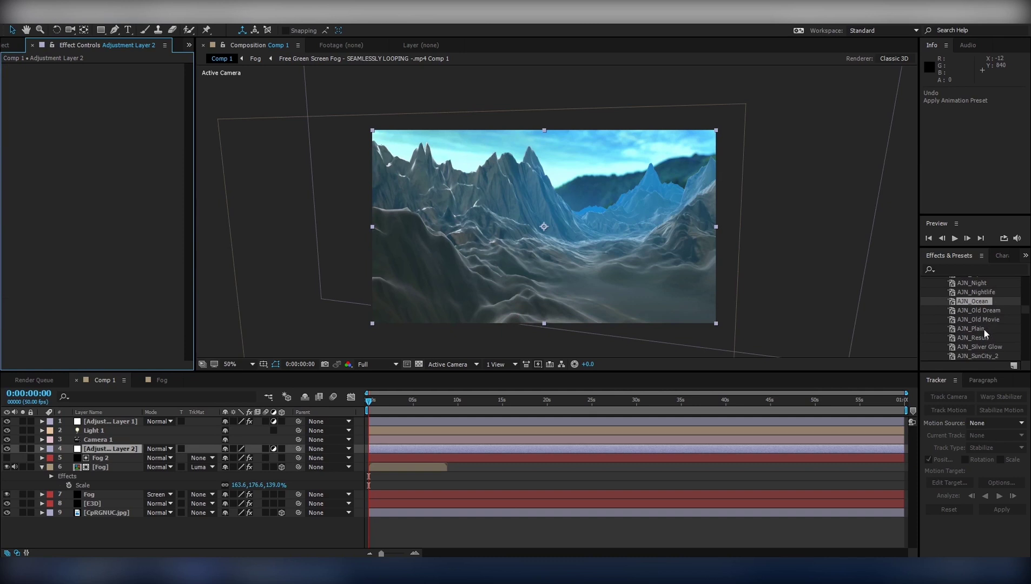
double_click(984, 329)
key("ctrl+z")
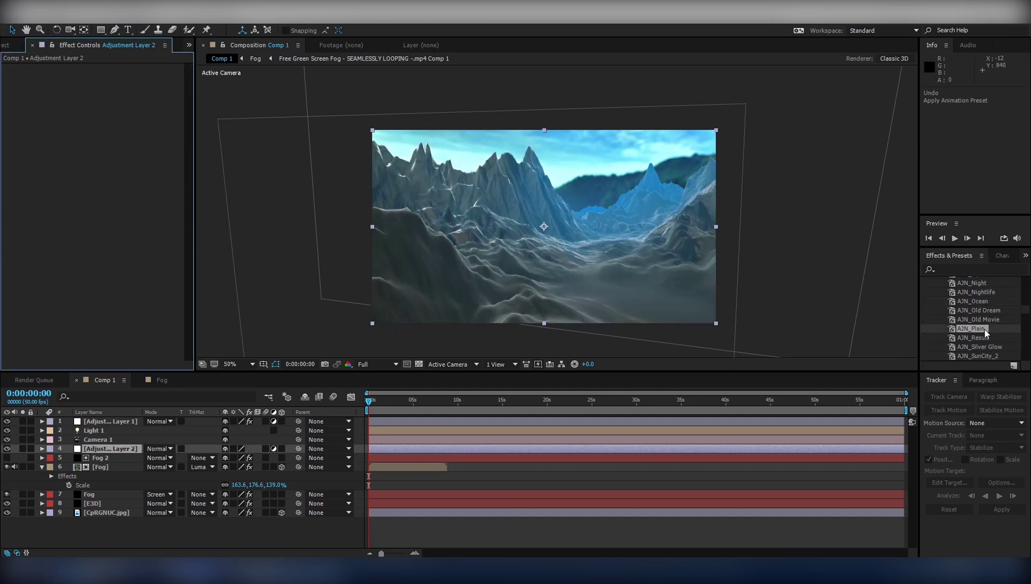
scroll(984, 329, "down", 1)
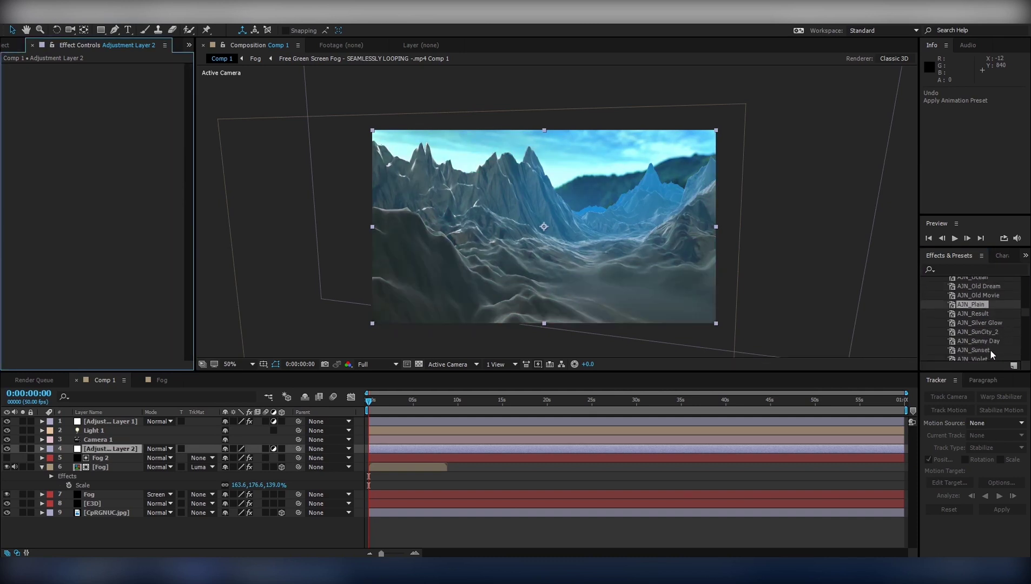
double_click(989, 350)
key("ctrl+z")
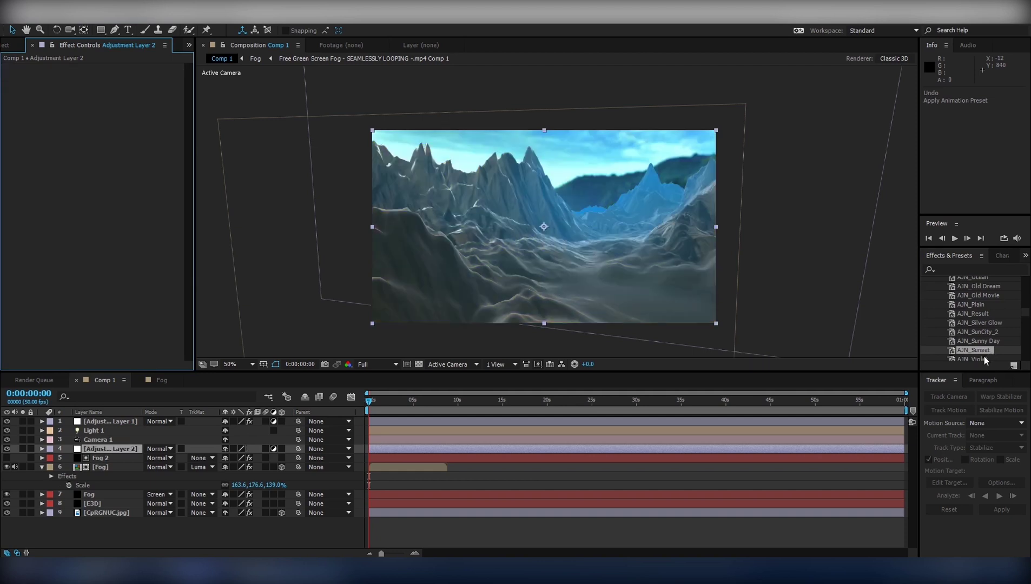
double_click(984, 357)
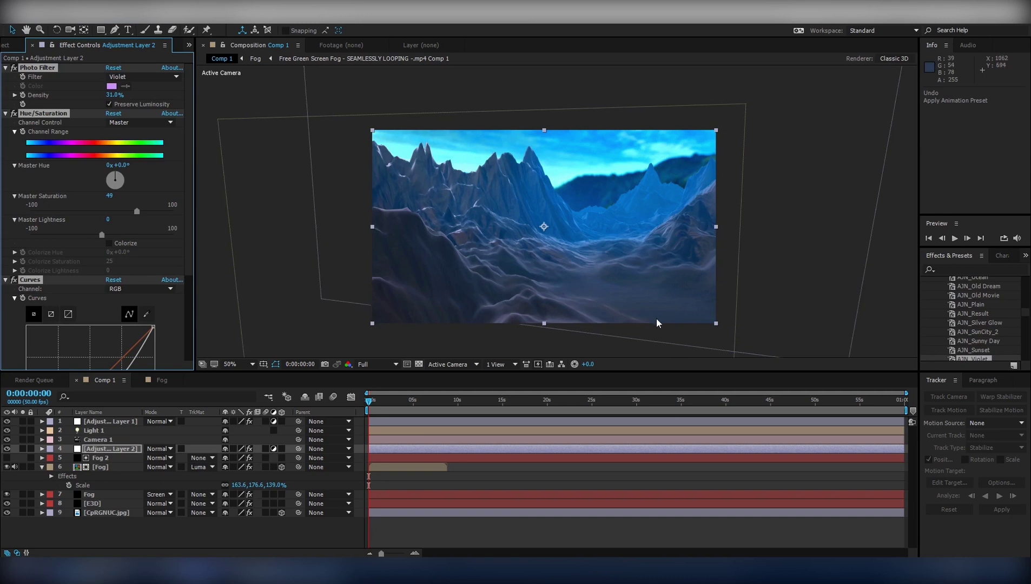
Inspect the Camera 1 and Fog layers, then return the time indicator to the start
left_click(99, 439)
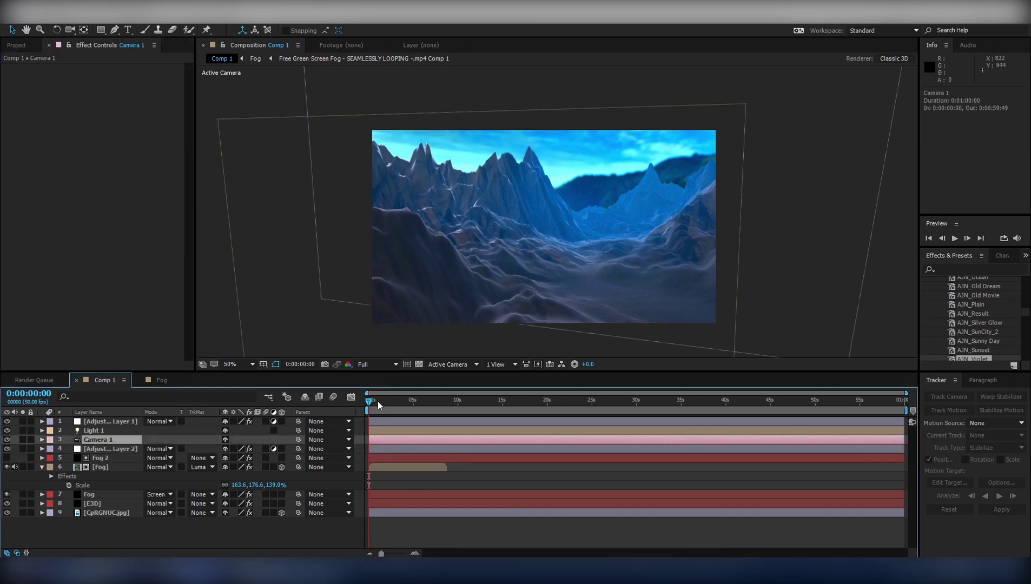
left_click(417, 469)
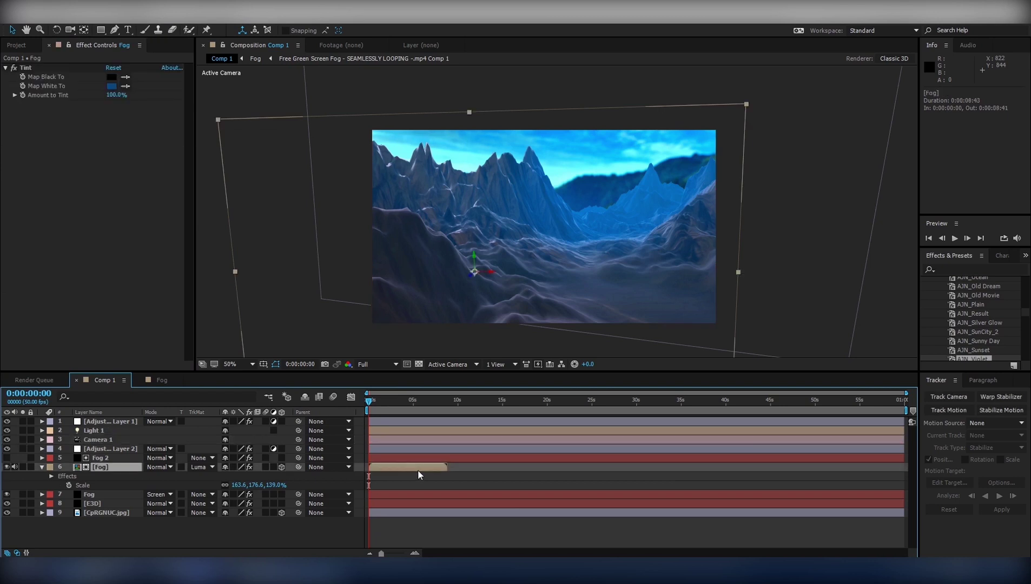
right_click(418, 475)
mouse_move(484, 203)
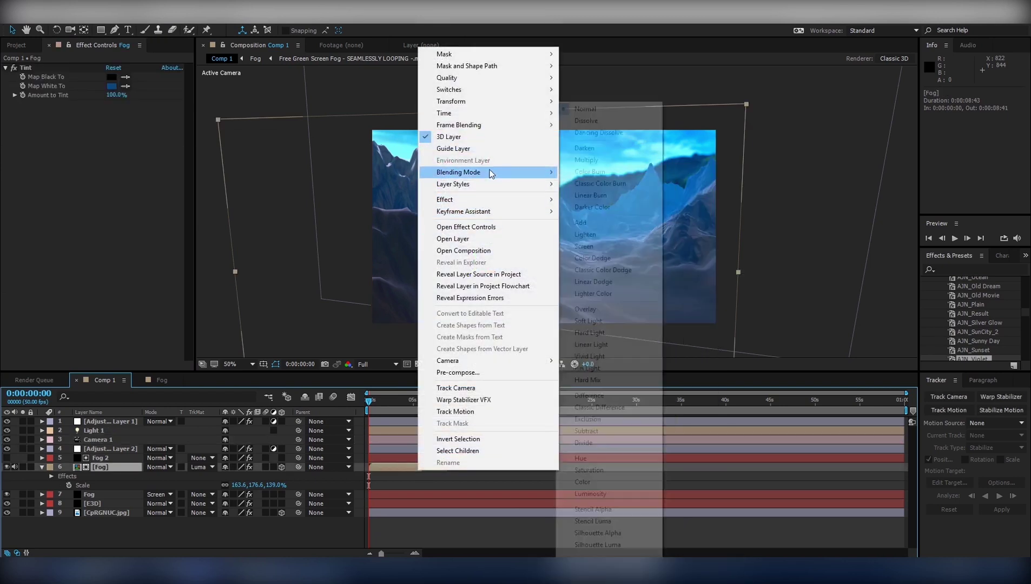
left_click(642, 396)
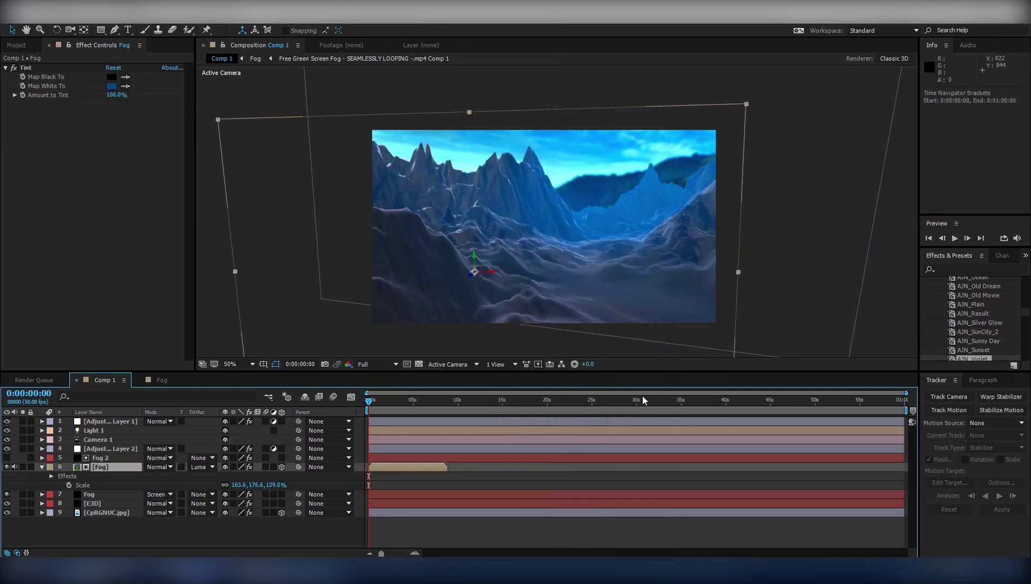
left_click(442, 403)
key("Home")
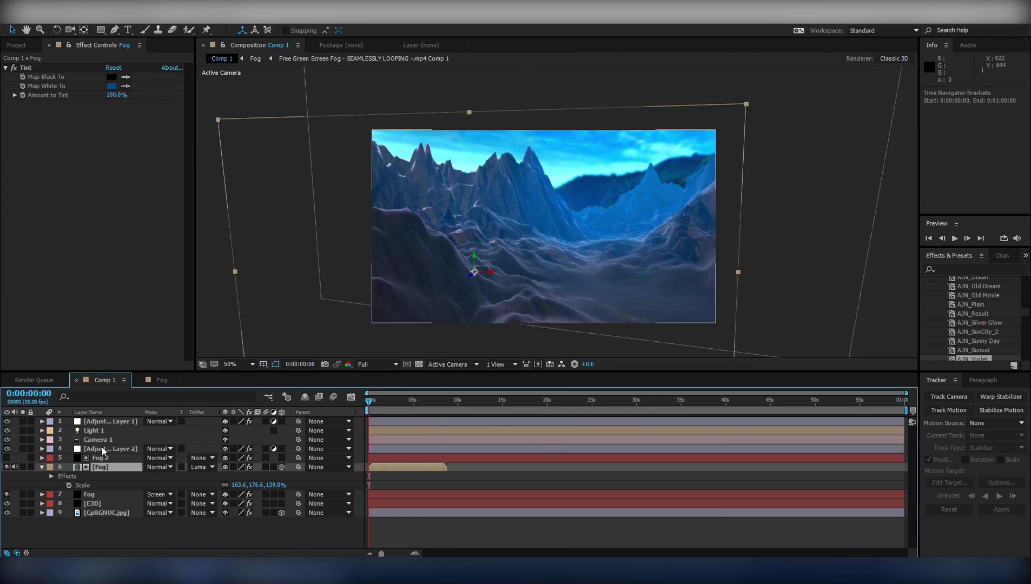
Dolly Camera 1 with Track Z Camera to add a Position keyframe at 0:00:08:33
left_click(102, 440)
key("alt+shift+p")
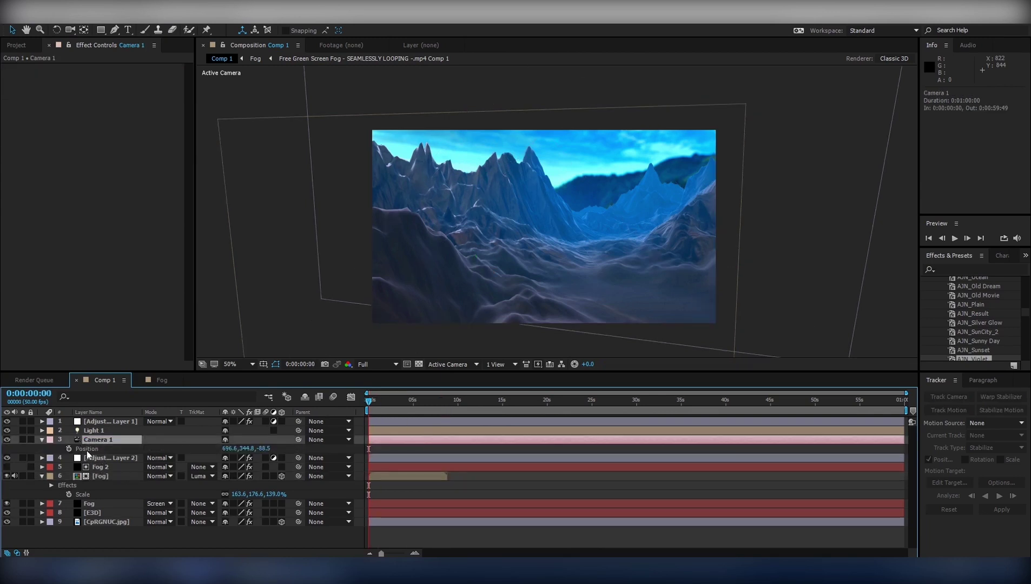
left_click(94, 449)
left_click_drag(451, 400, 446, 409)
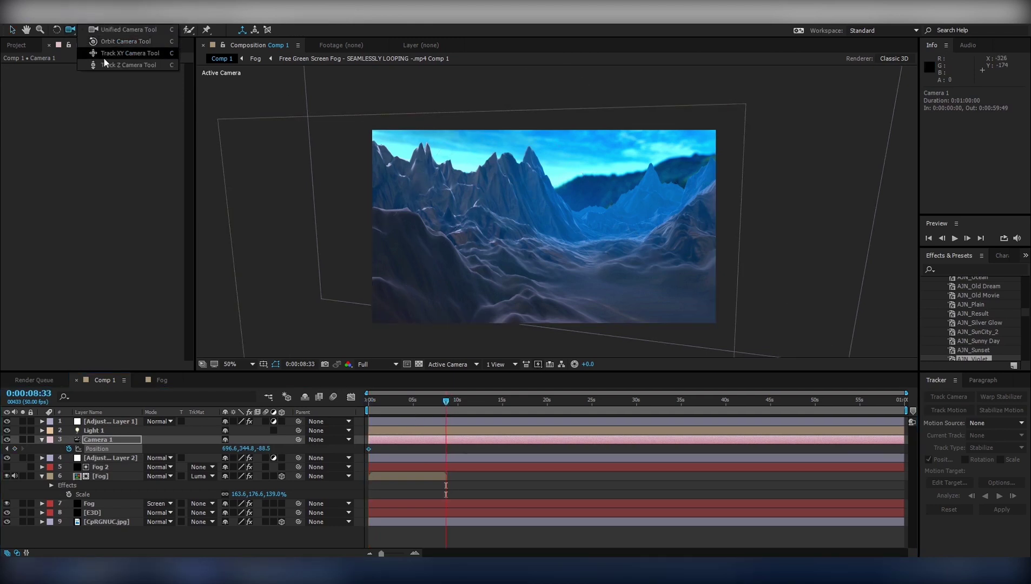
left_click_drag(73, 31, 109, 68)
left_click_drag(604, 244, 635, 204)
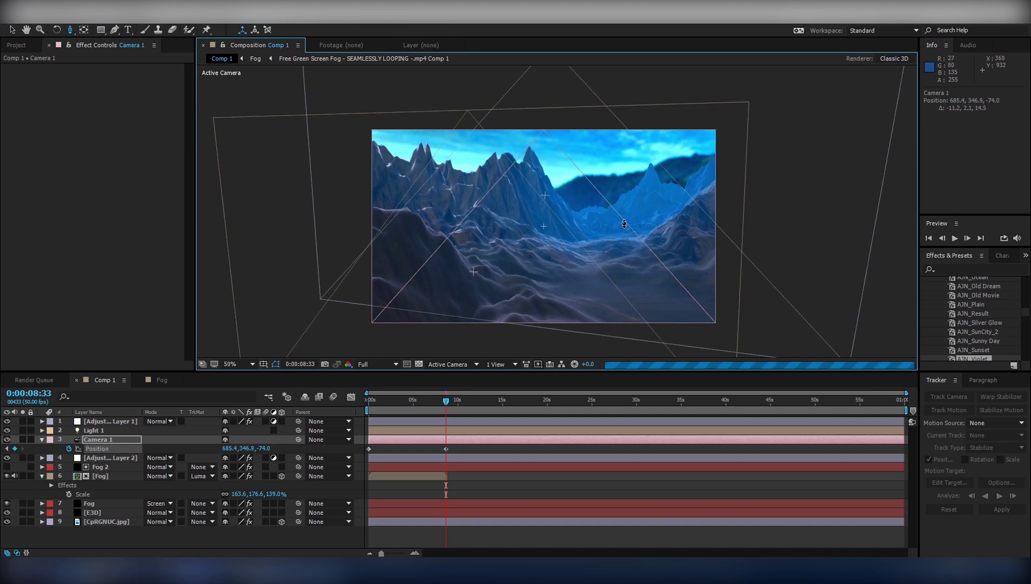
mouse_move(636, 204)
left_mouse_down()
mouse_move(644, 178)
mouse_move(549, 343)
left_mouse_up()
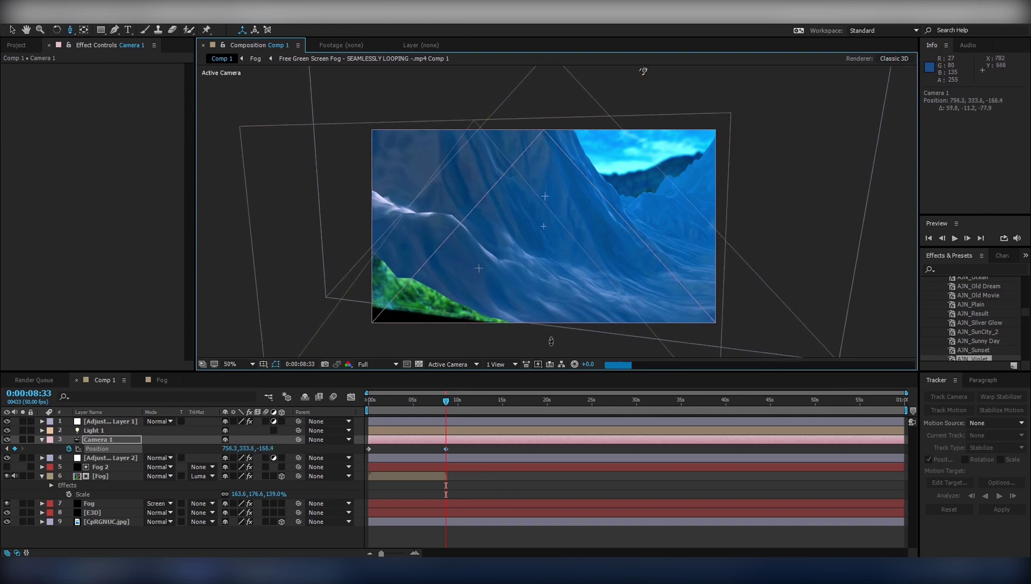
left_click_drag(550, 339, 613, 239)
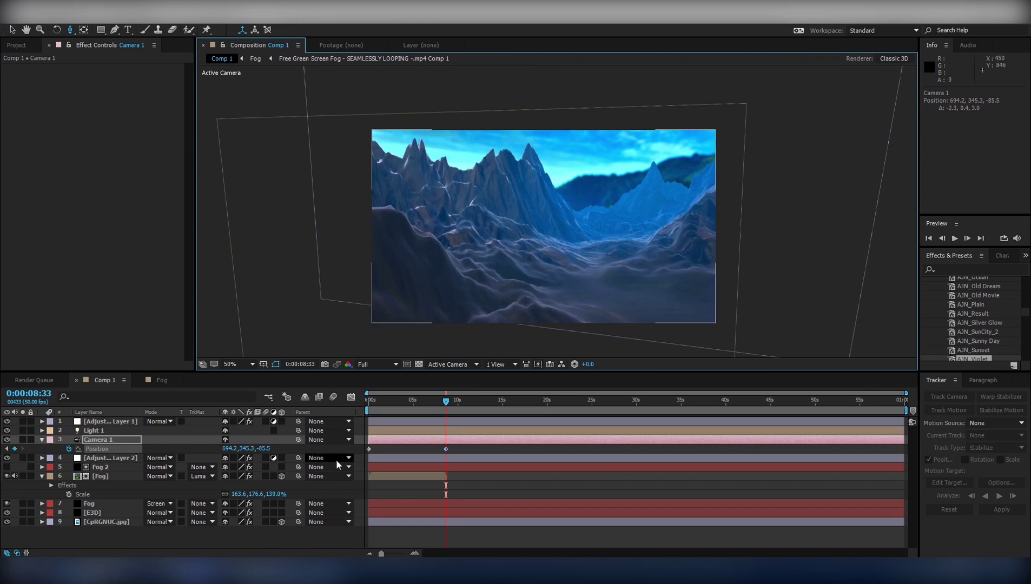
Scrub between about 1:40 and 0:00:08:18 to review the camera move
left_click(398, 401)
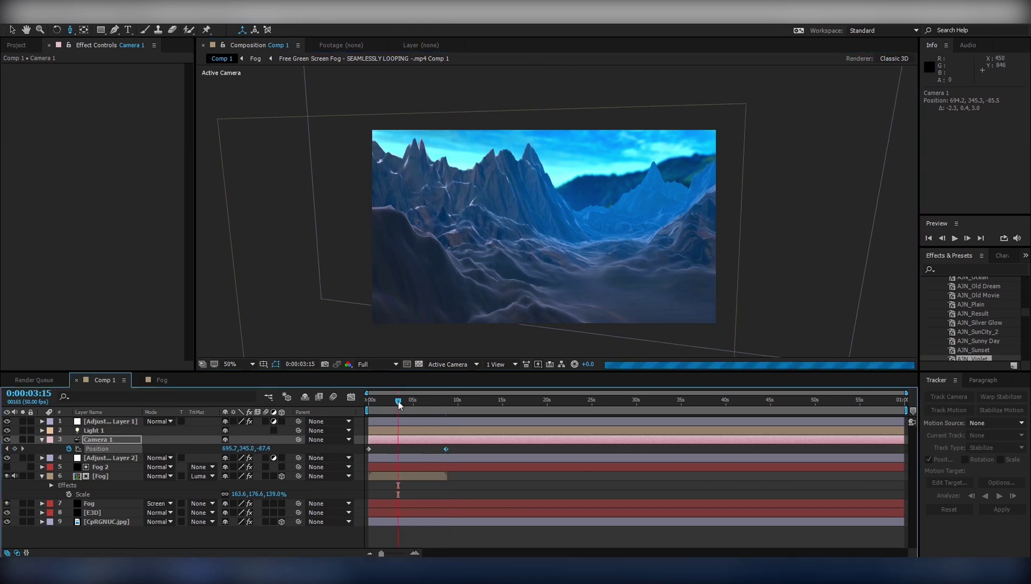
left_click(447, 403)
left_click_drag(447, 402, 442, 406)
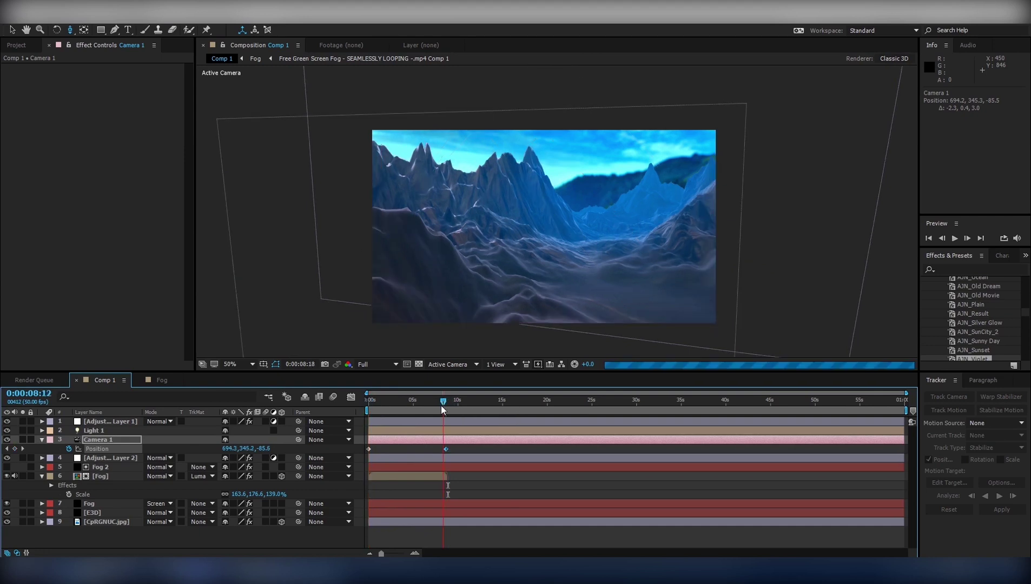